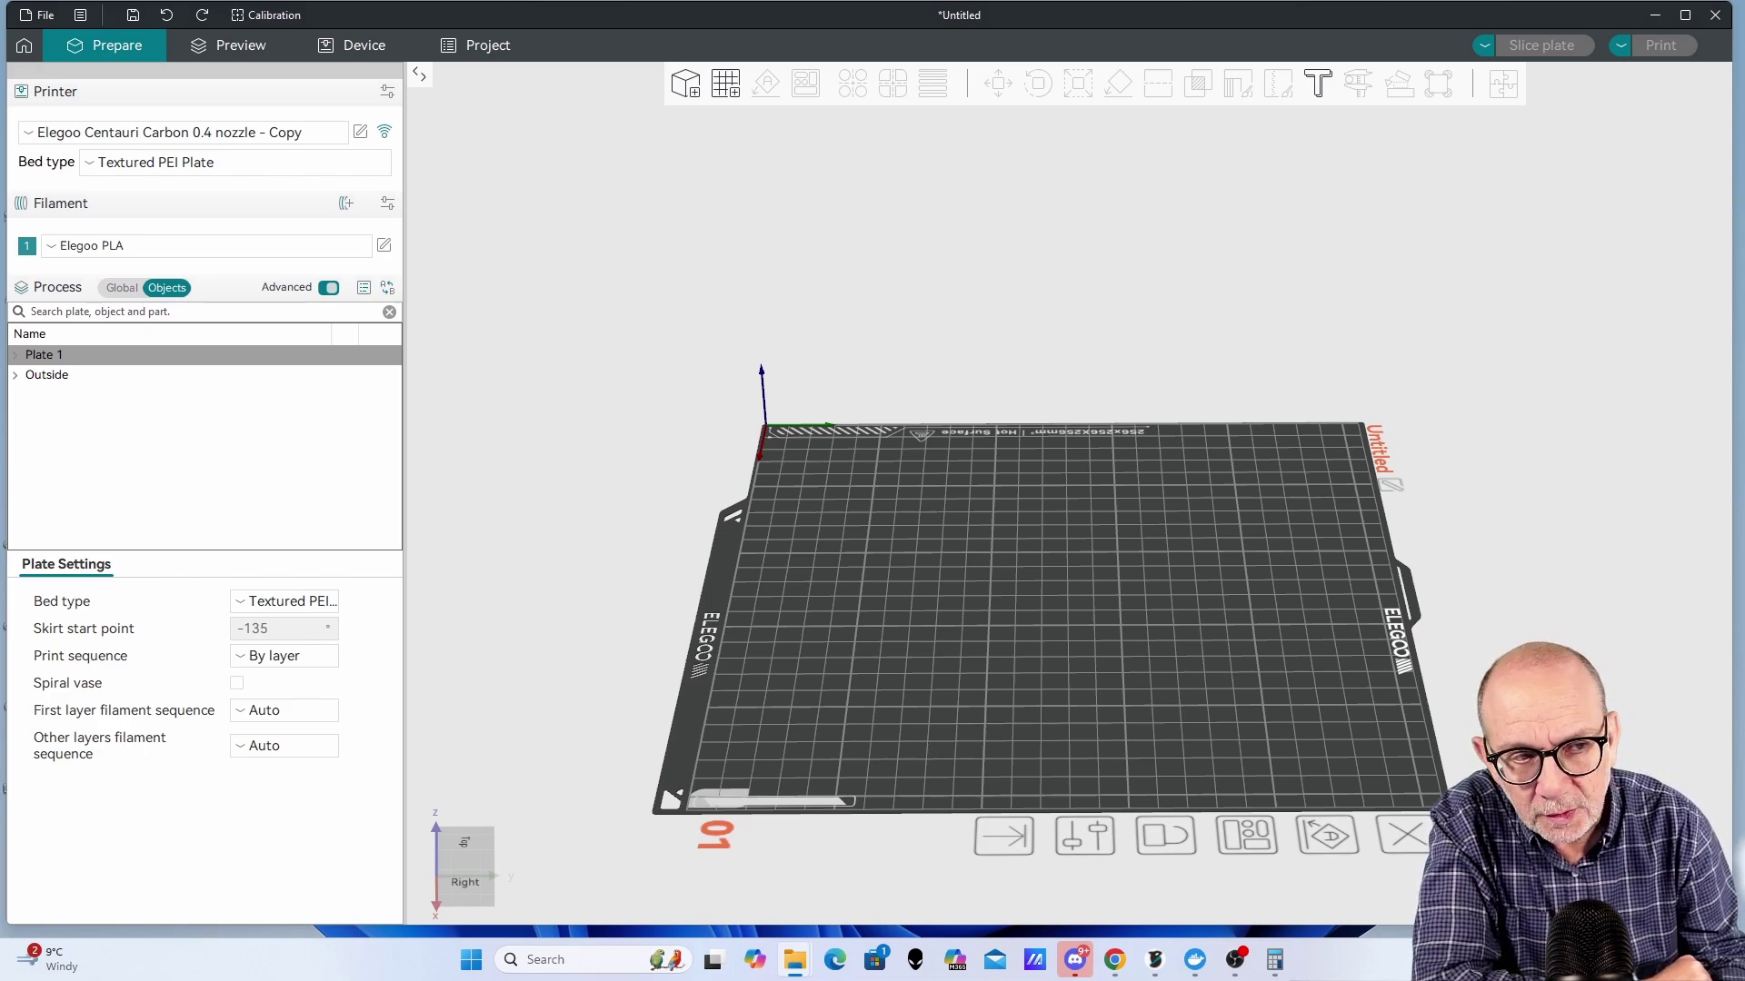
Step: Load holder-centauri-right.stl onto Plate 1 by dragging it in from File Explorer
drag(1113, 668, 1054, 581)
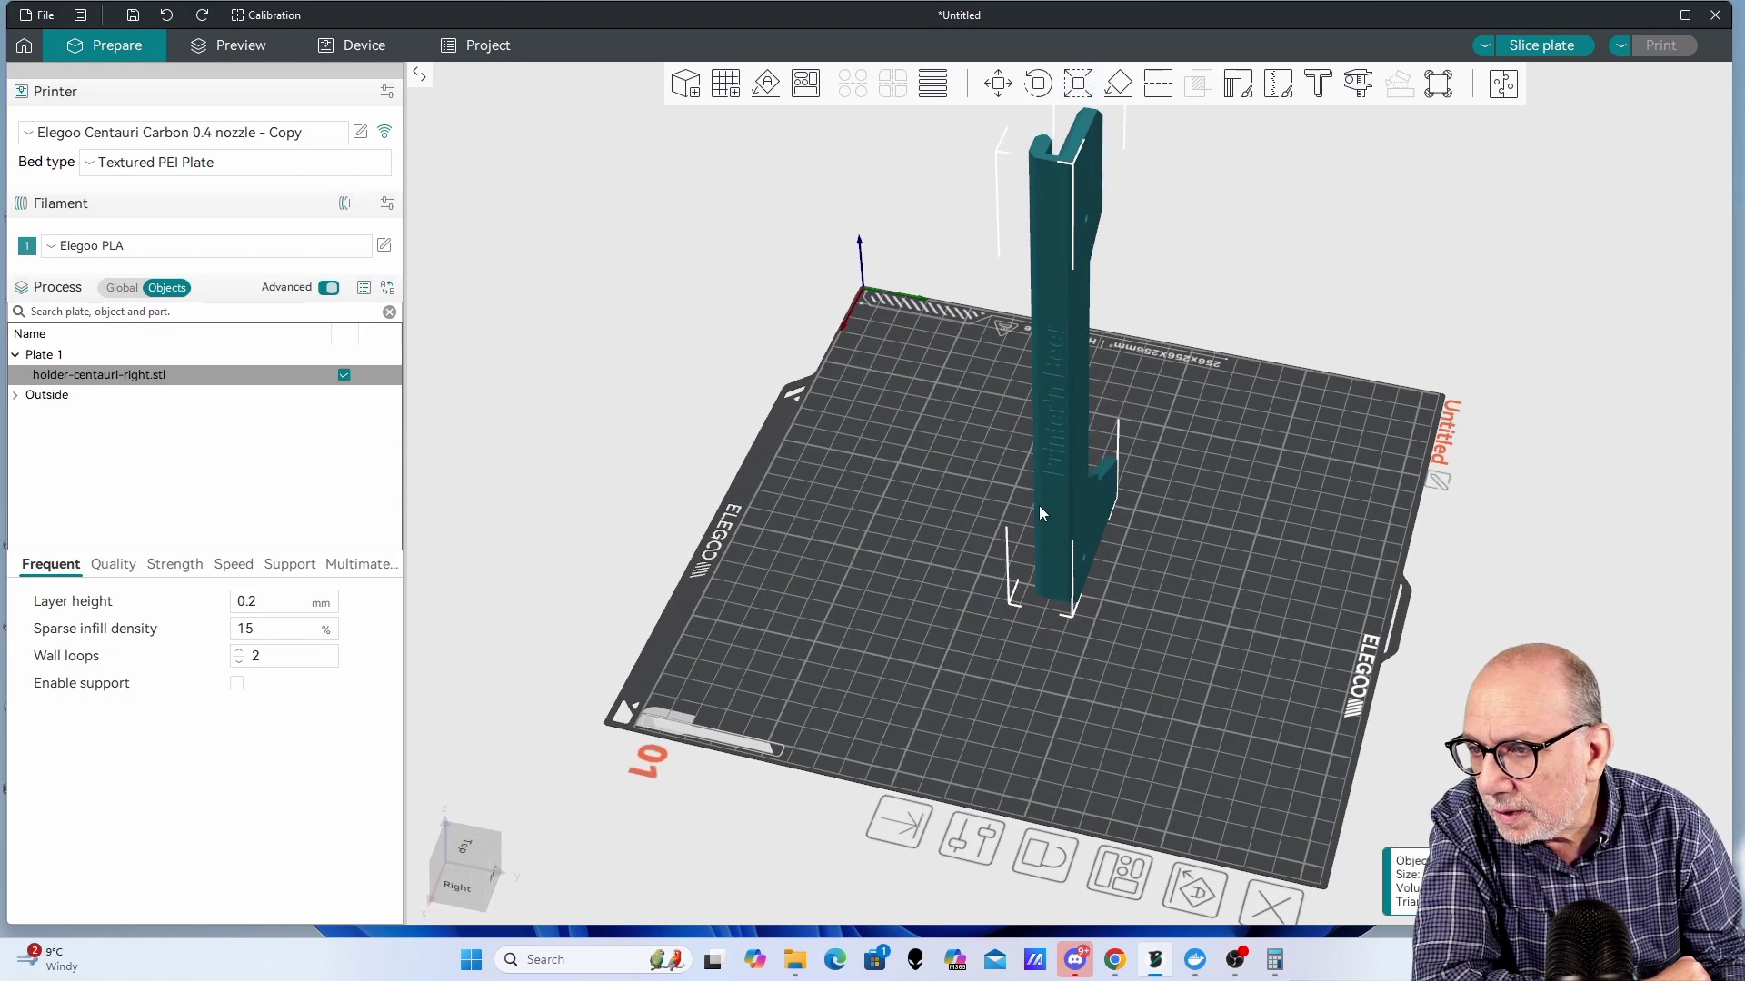
scroll(1045, 357, up, 5)
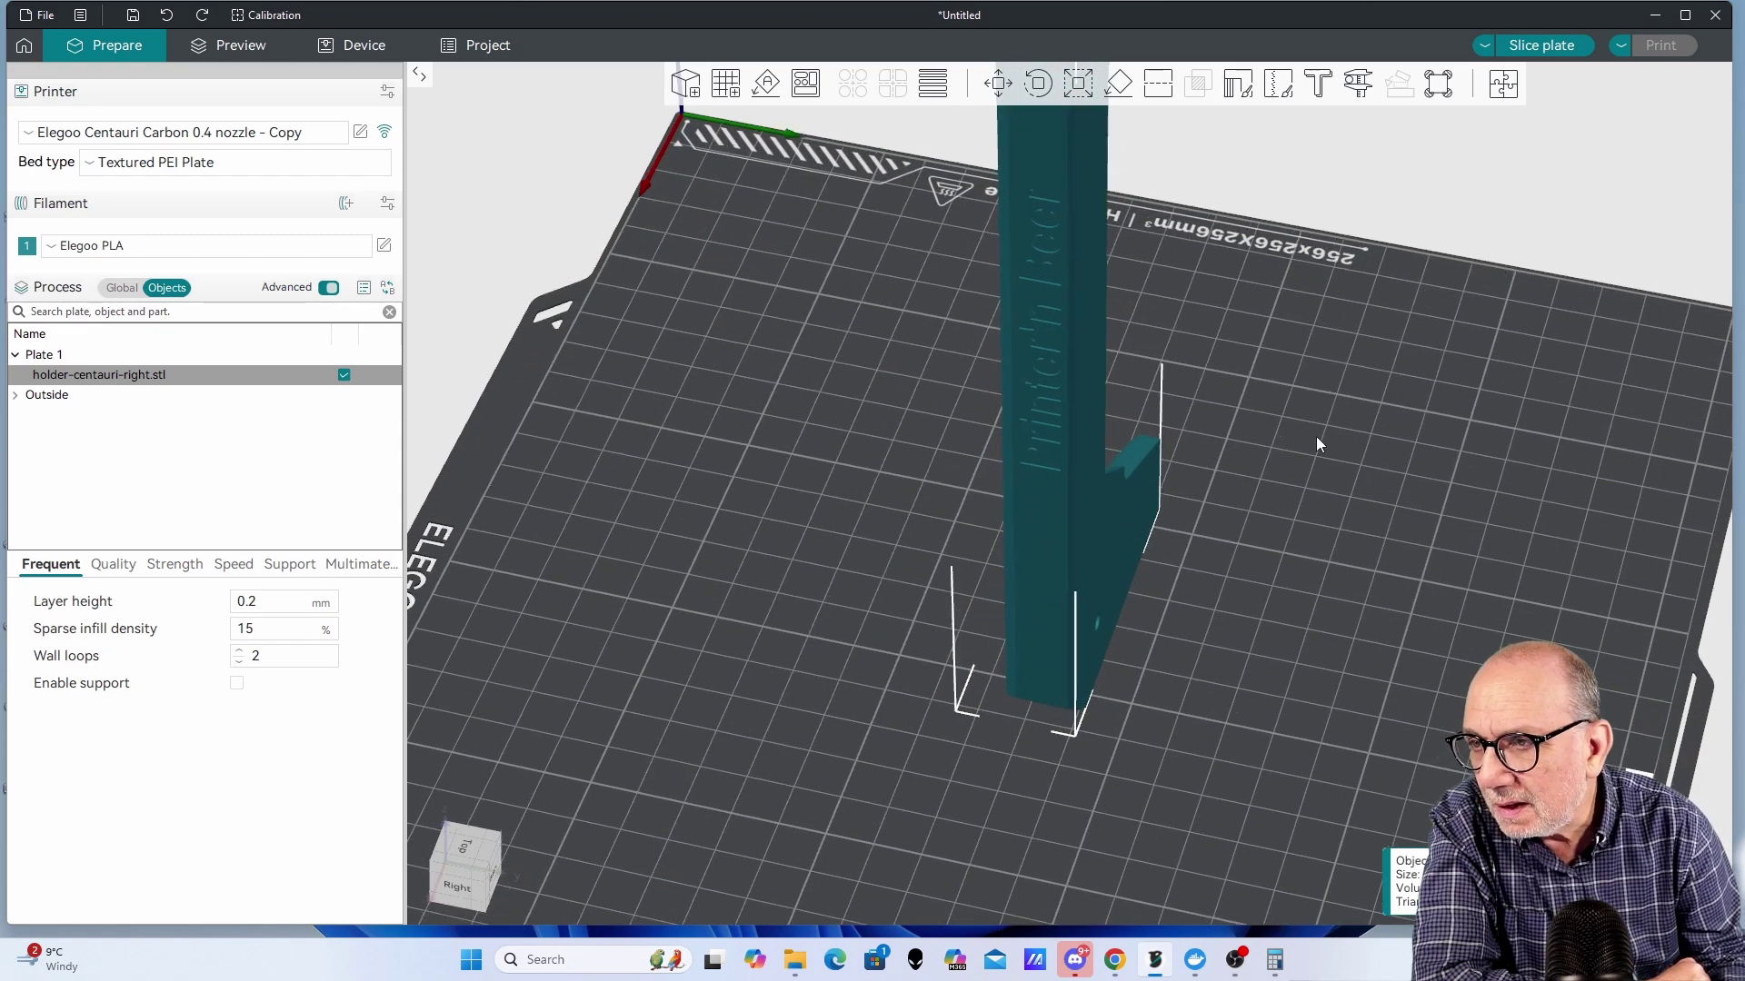
scroll(1059, 478, down, 6)
Step: Orbit and zoom the view to inspect the holder from several angles
drag(1327, 542, 1164, 481)
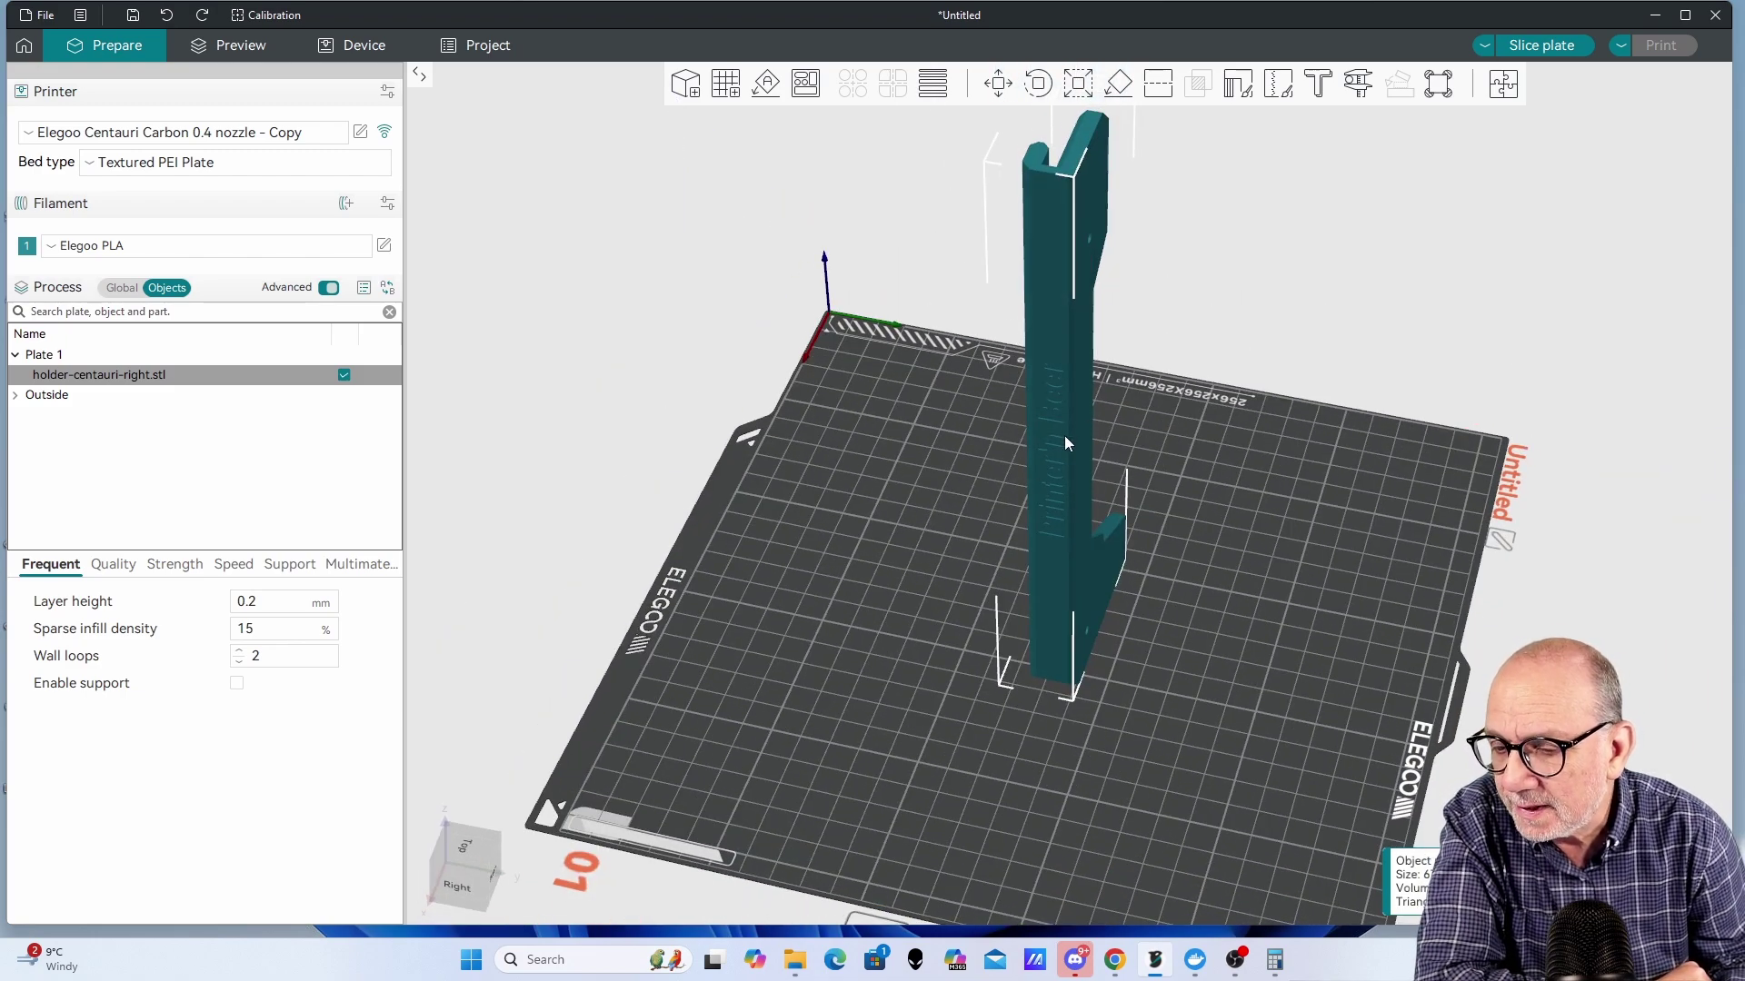
drag(1274, 514, 1294, 534)
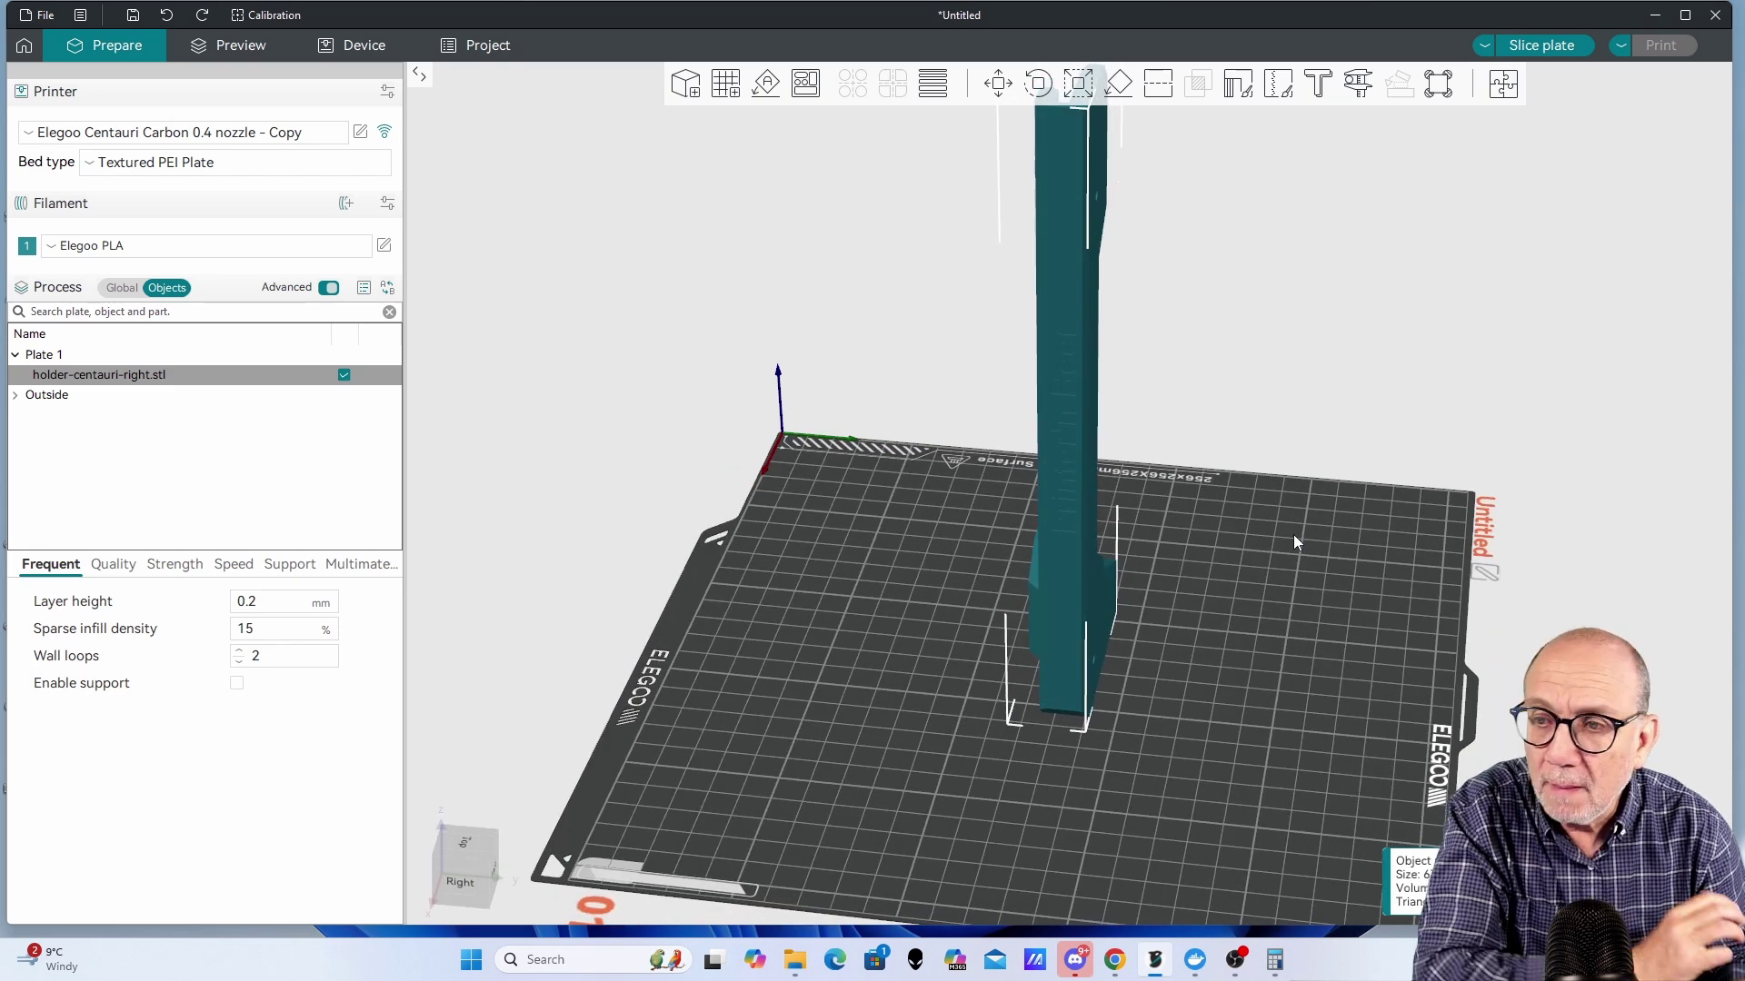
scroll(1296, 542, down, 2)
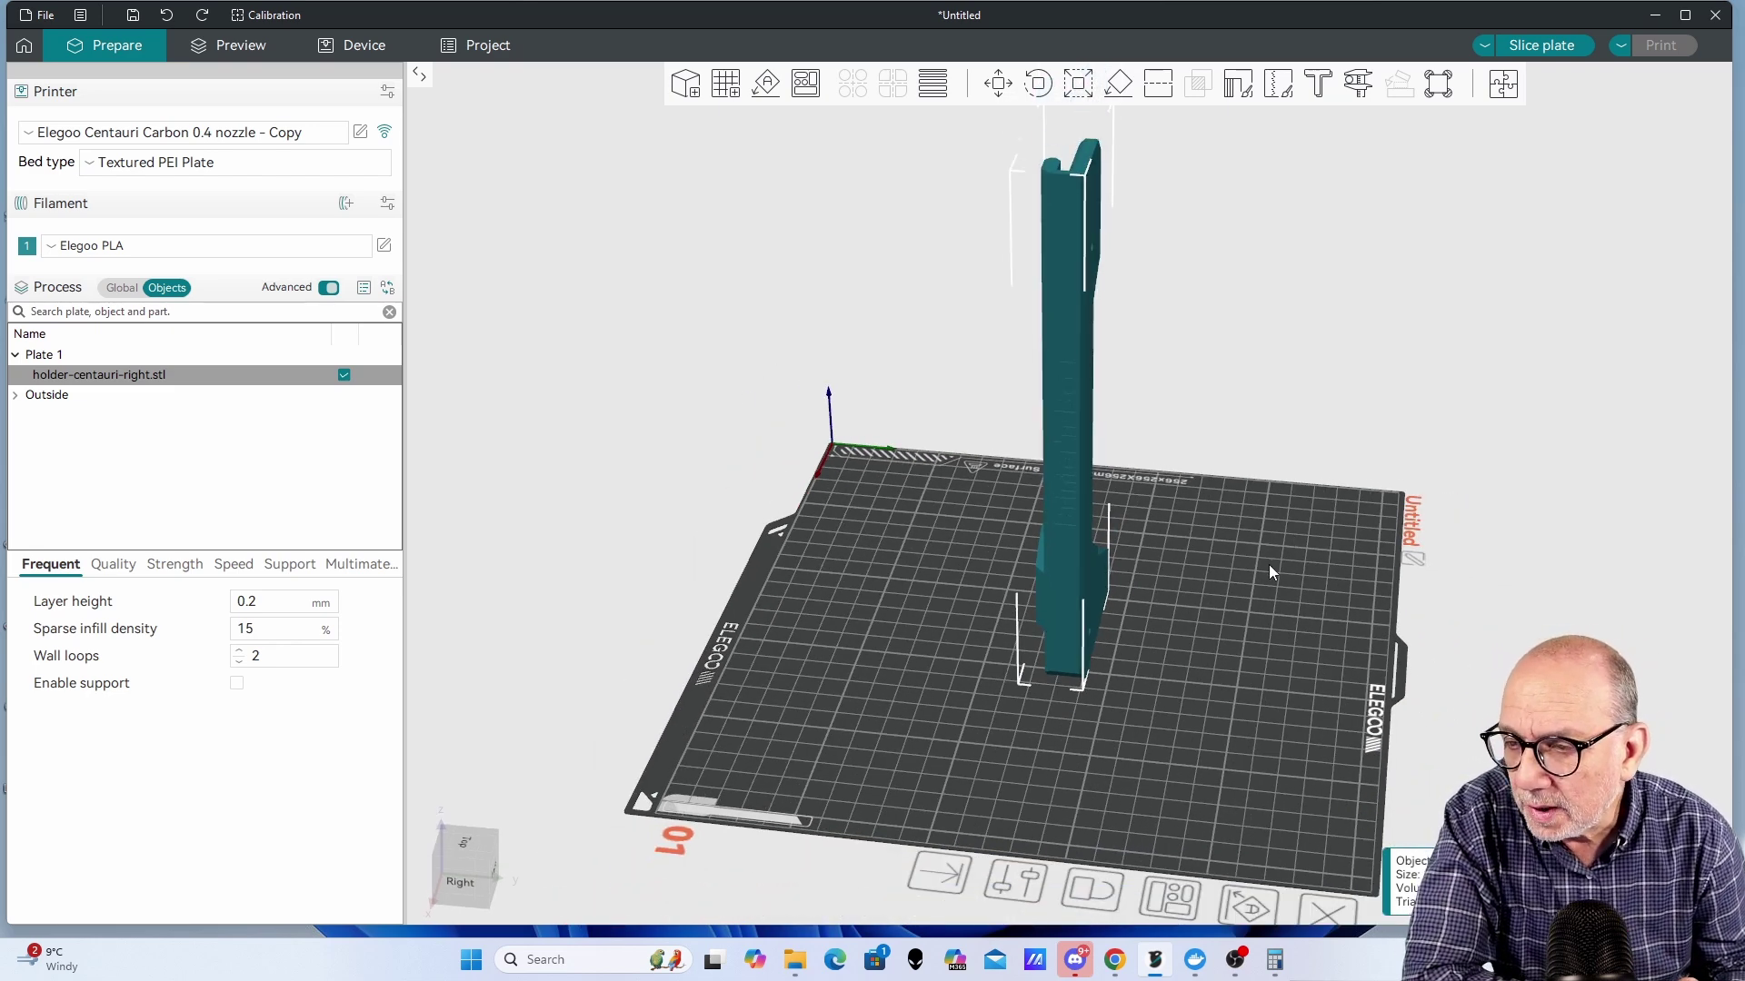
drag(1268, 564, 1278, 570)
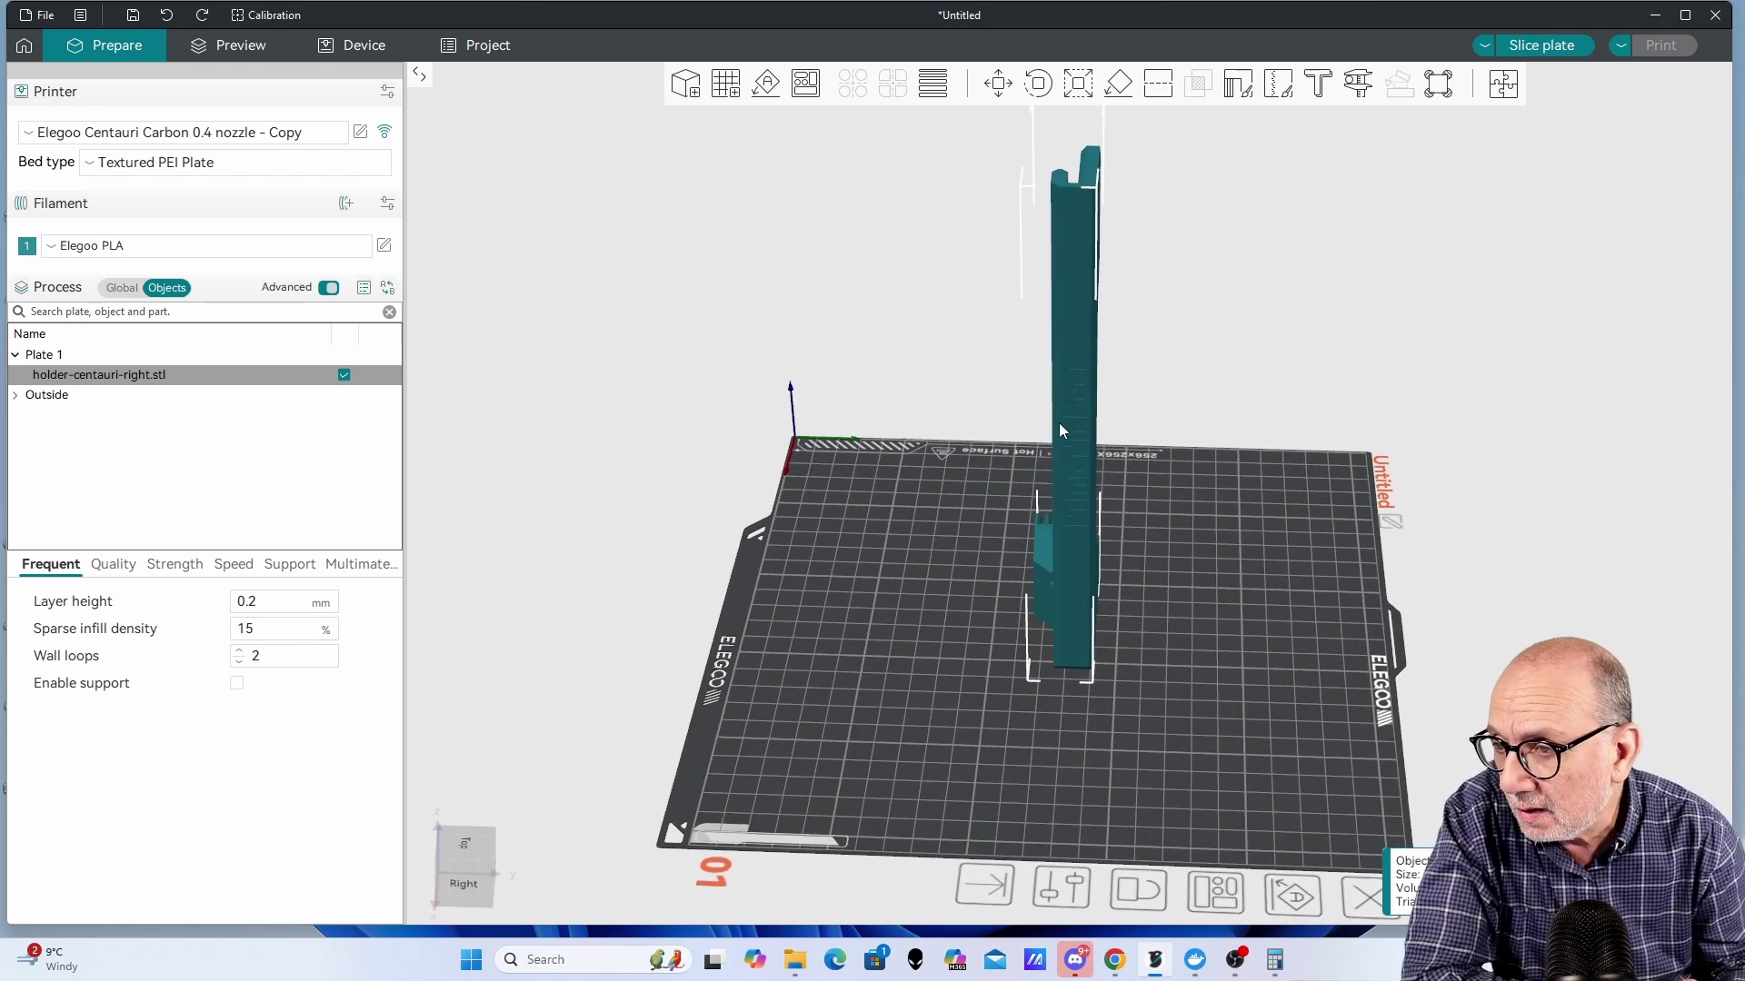
Step: Add a Generic-Cube part to the holder object via Add Part > Cube and dismiss the notice
right_click(1080, 401)
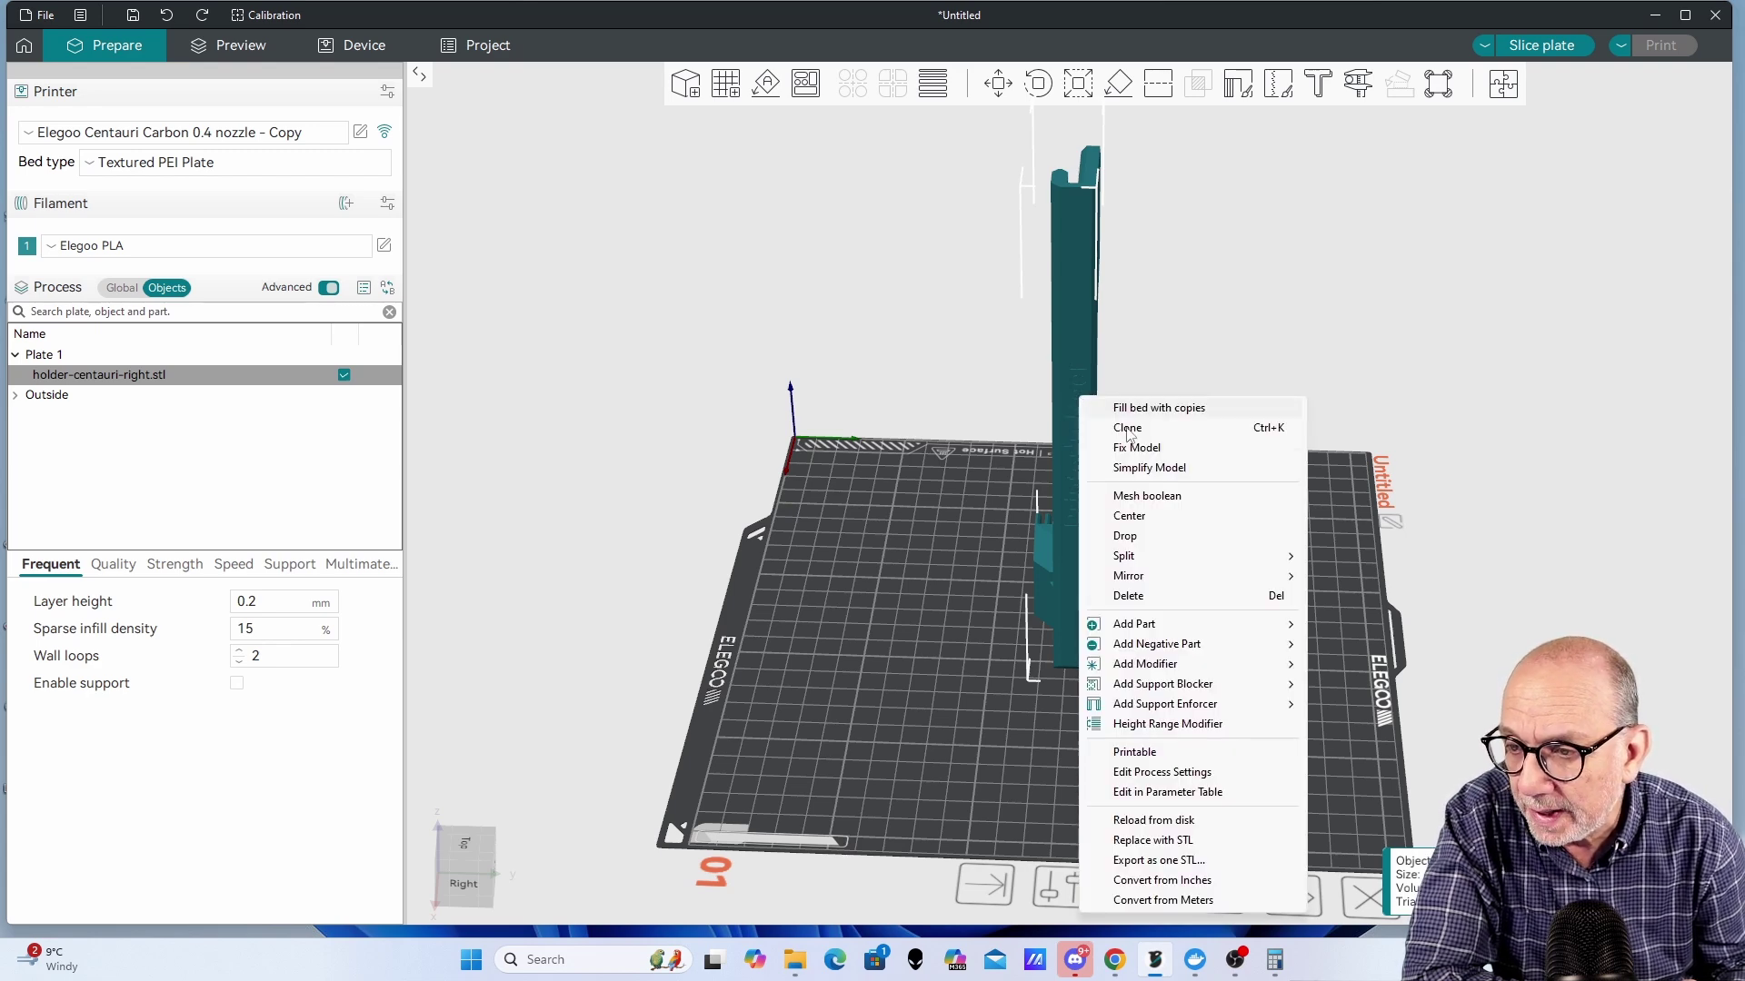
mouse_move(1187, 623)
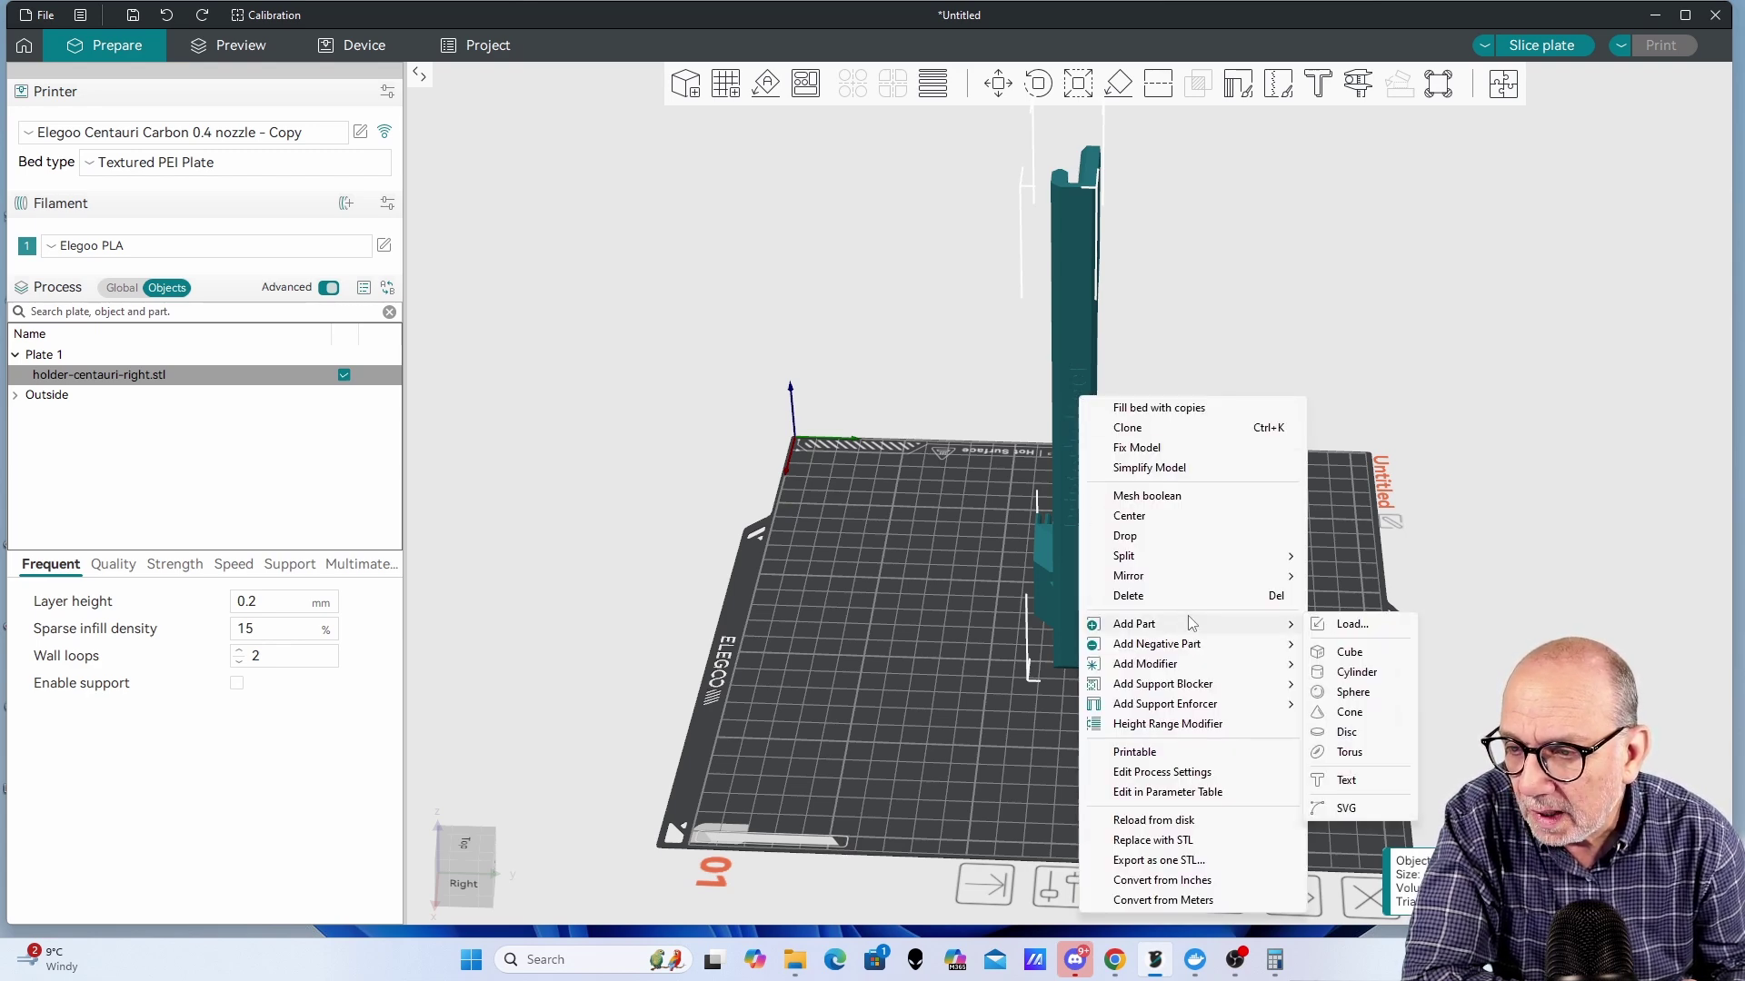
click(1365, 658)
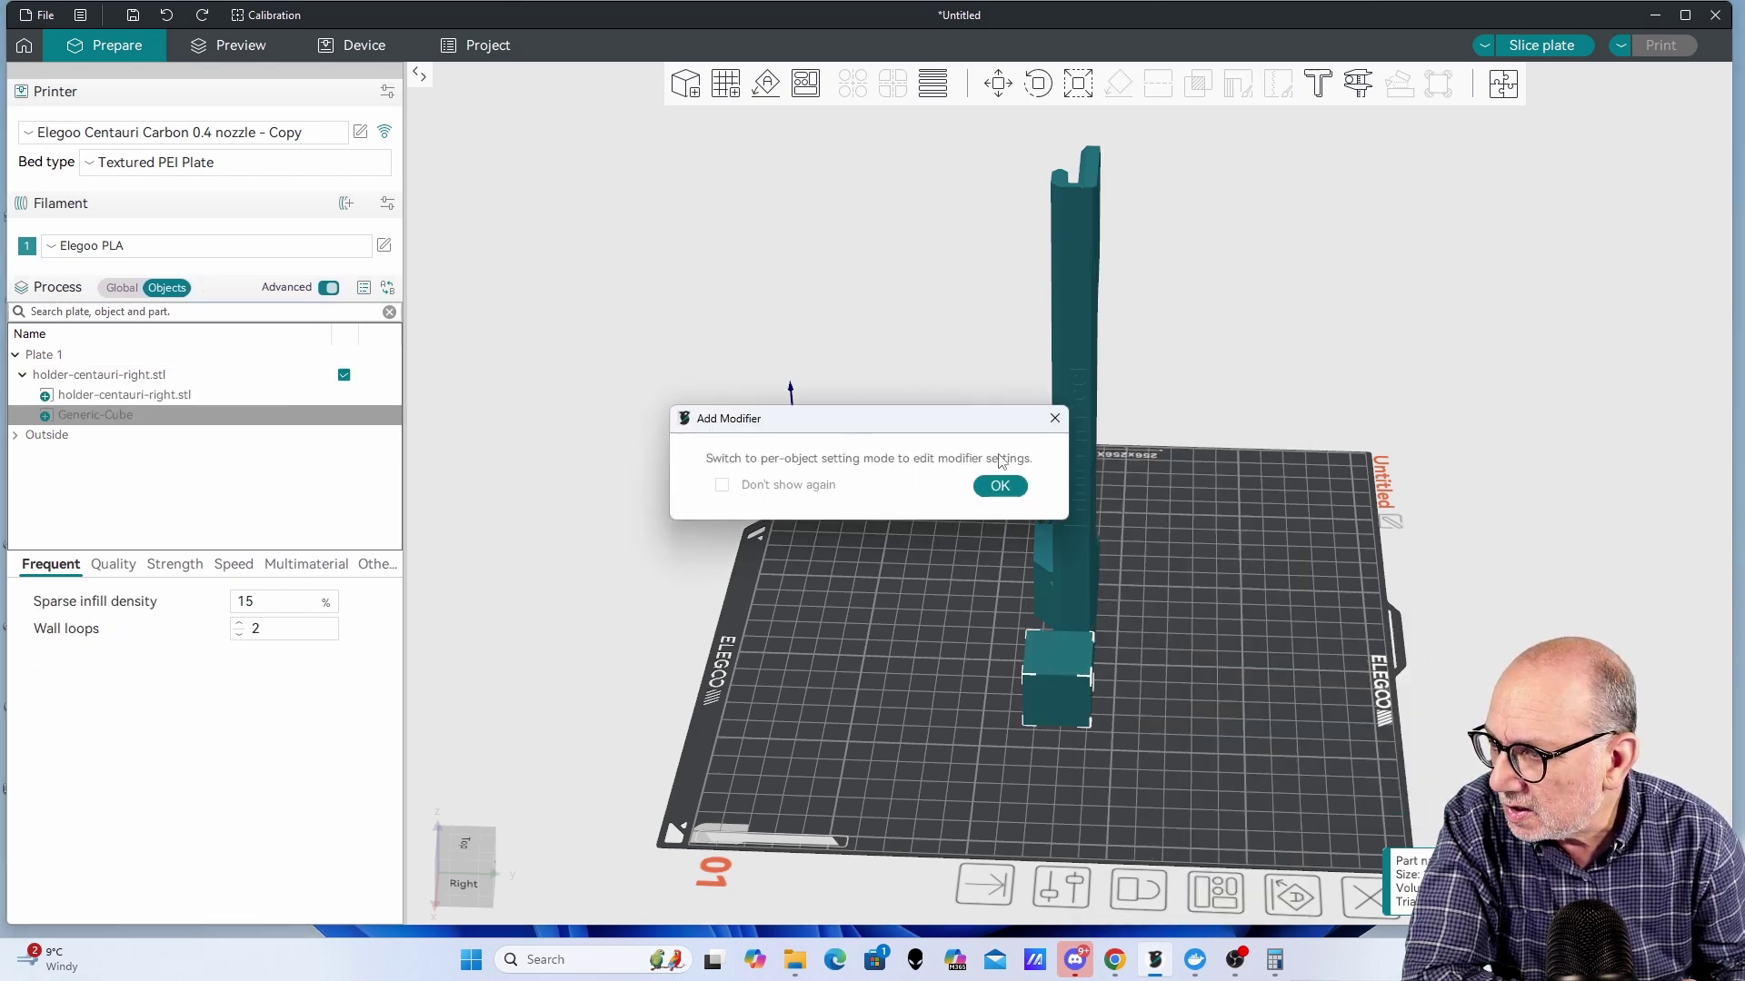
click(1000, 486)
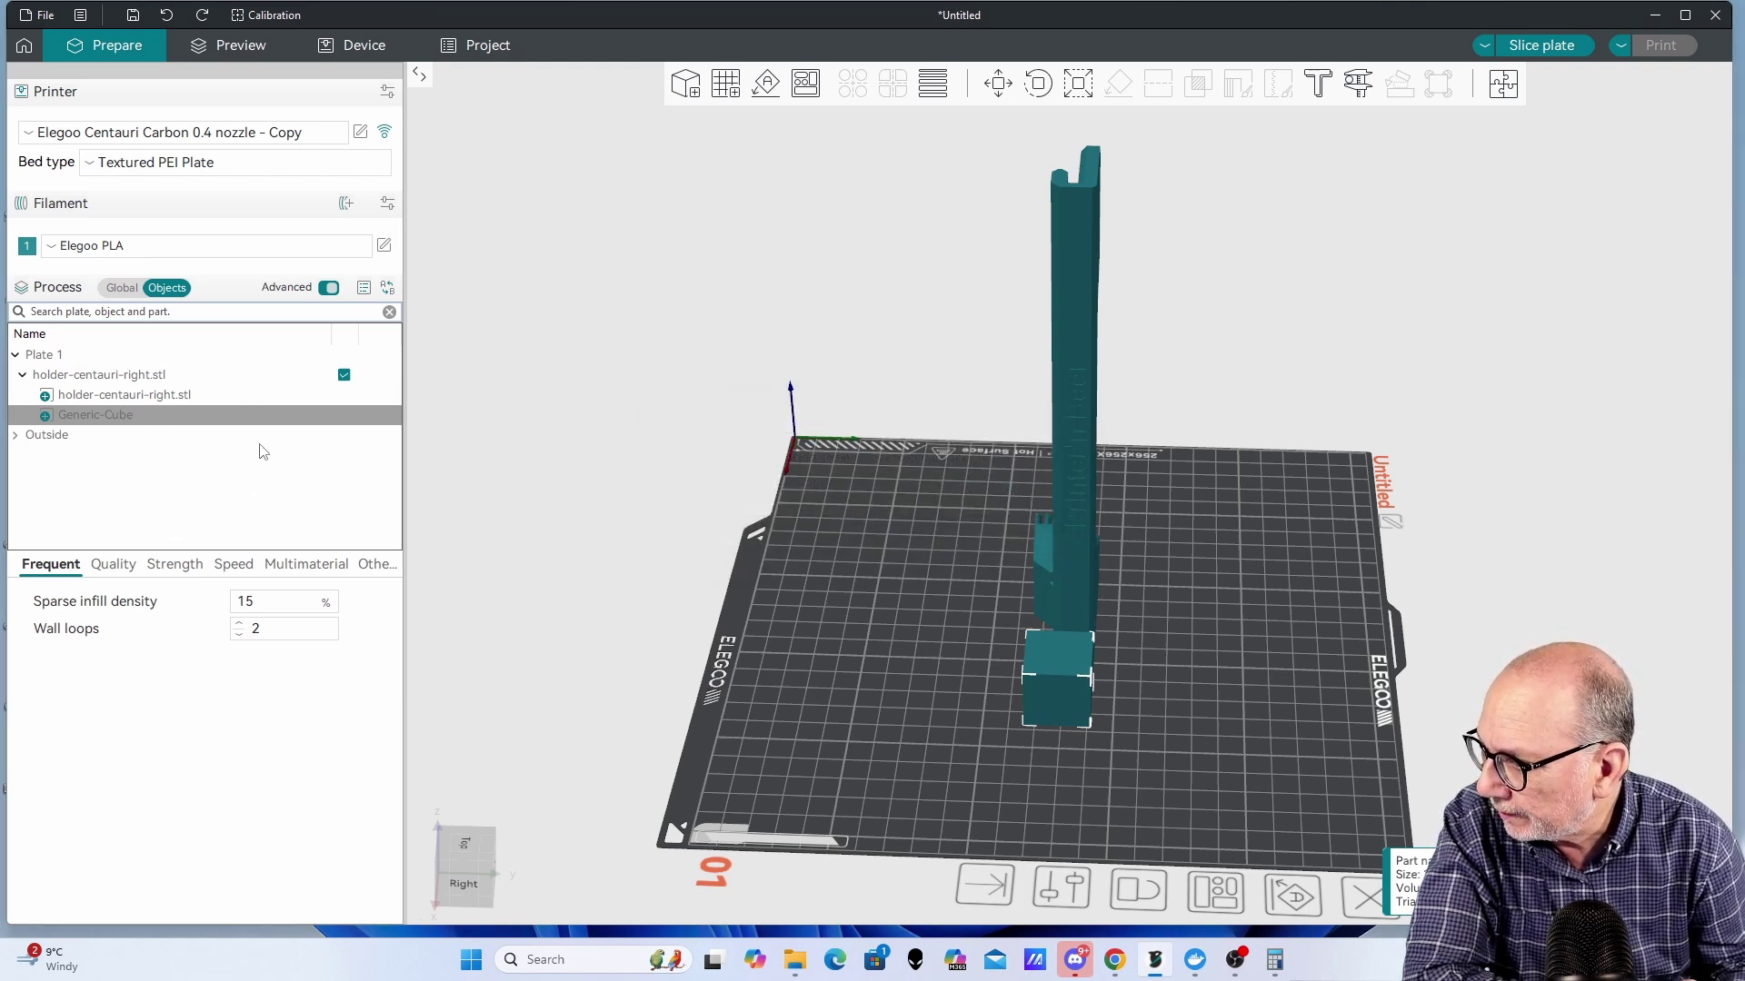
drag(1141, 745, 1115, 743)
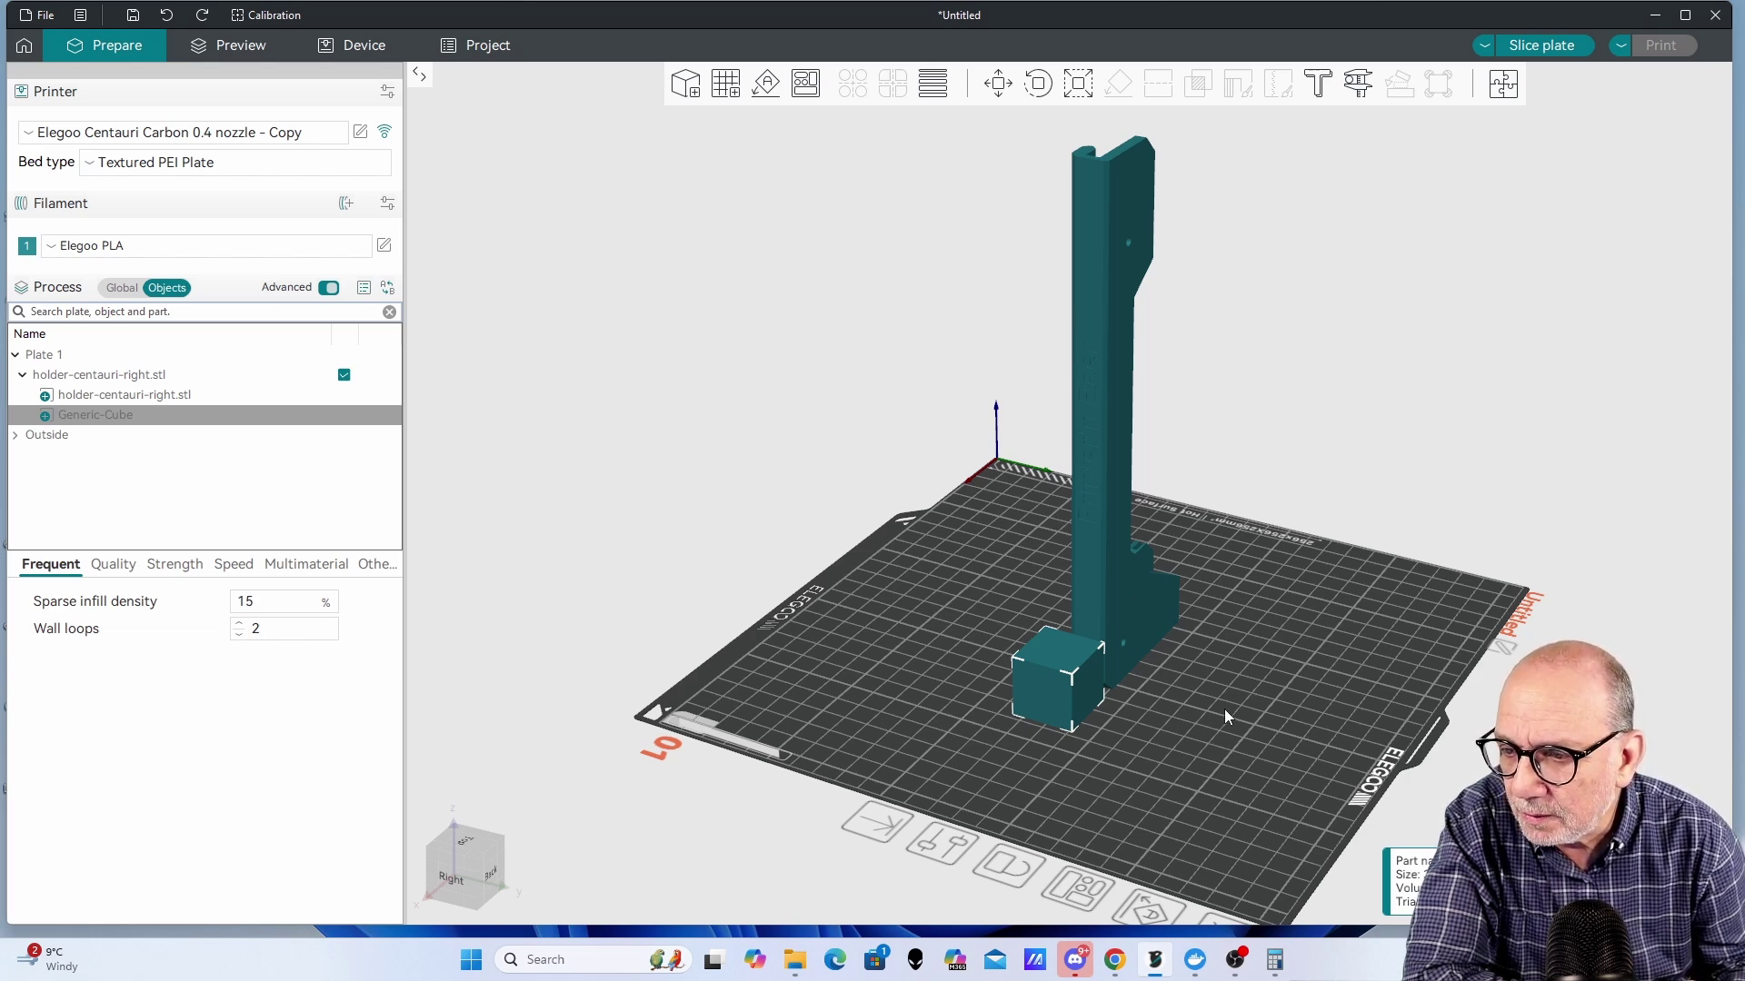
Step: In the Scale tool, turn uniform scaling off and set the cube's X size to 1 mm
drag(1224, 711, 1191, 631)
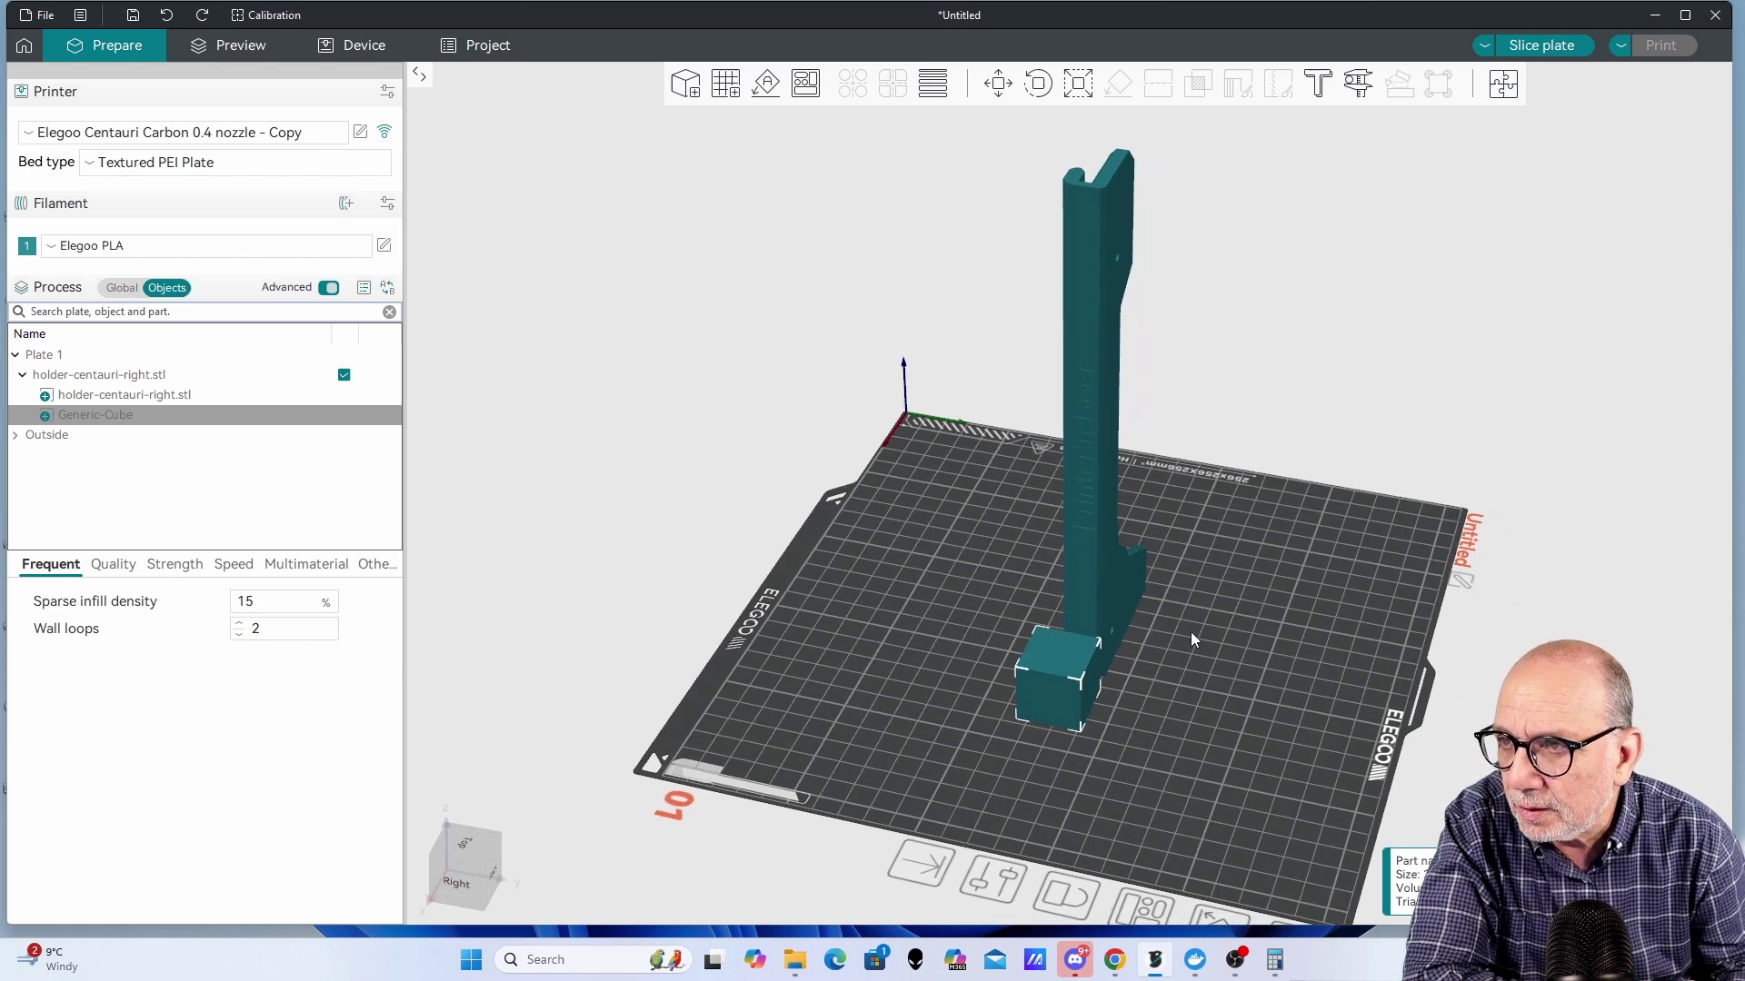
click(1073, 91)
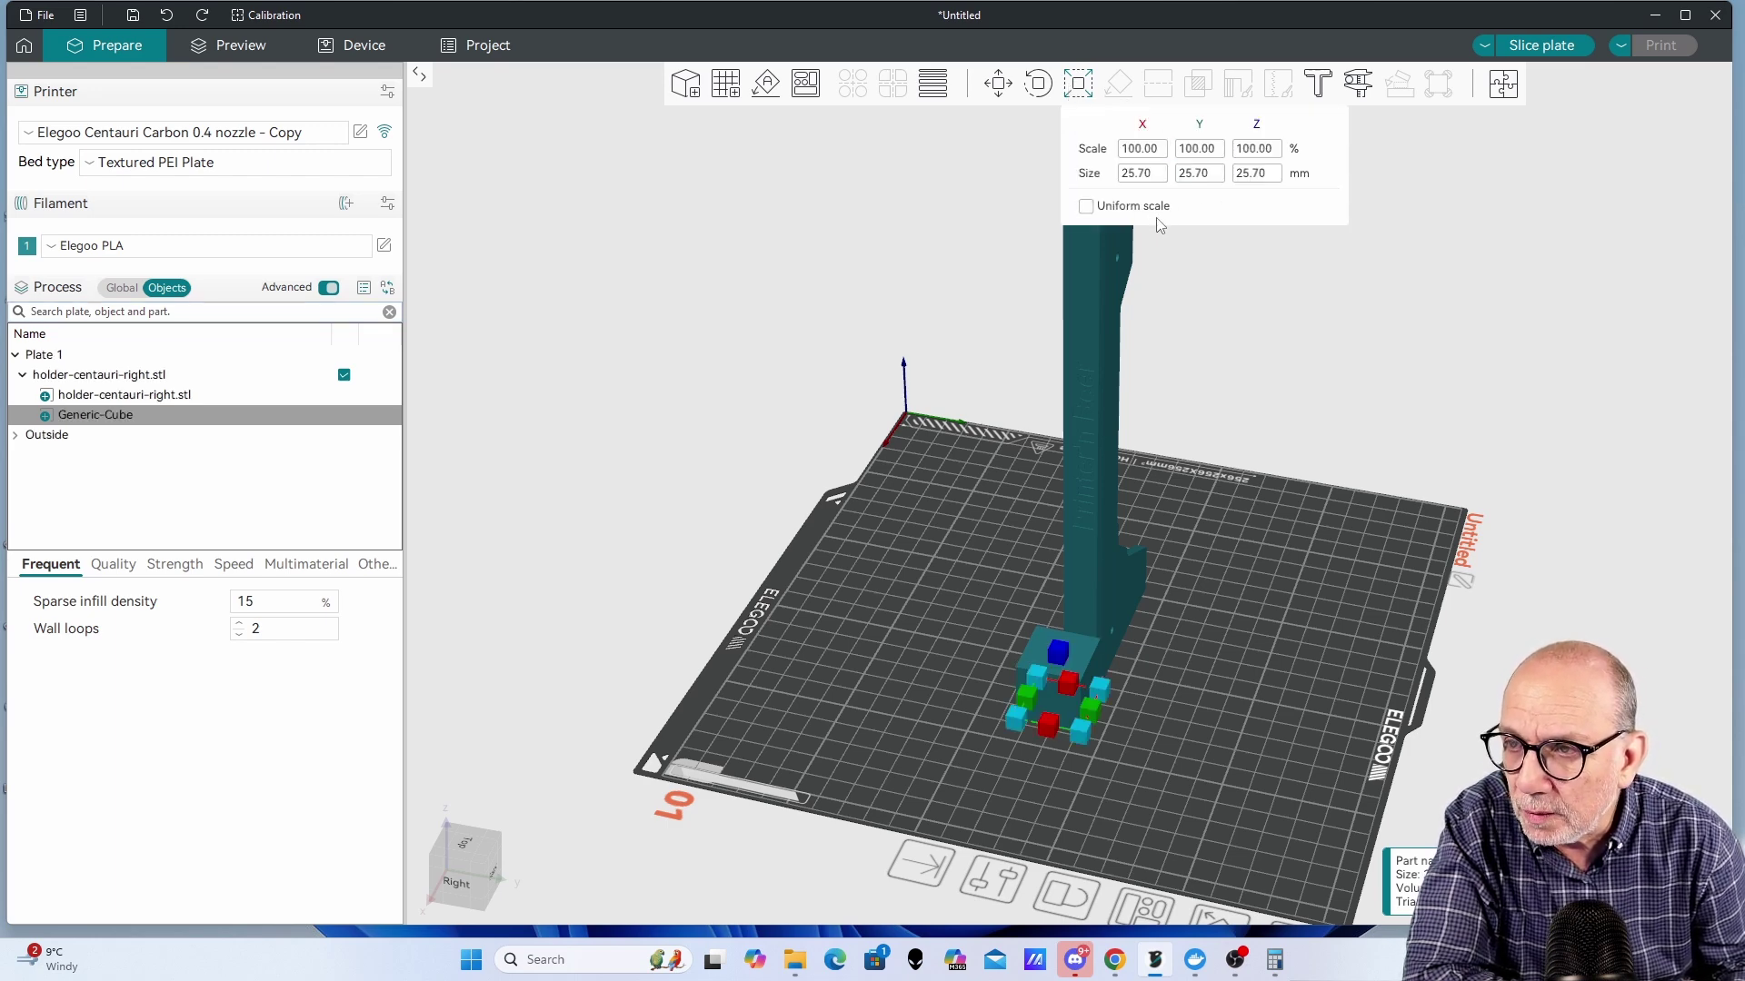
click(1087, 208)
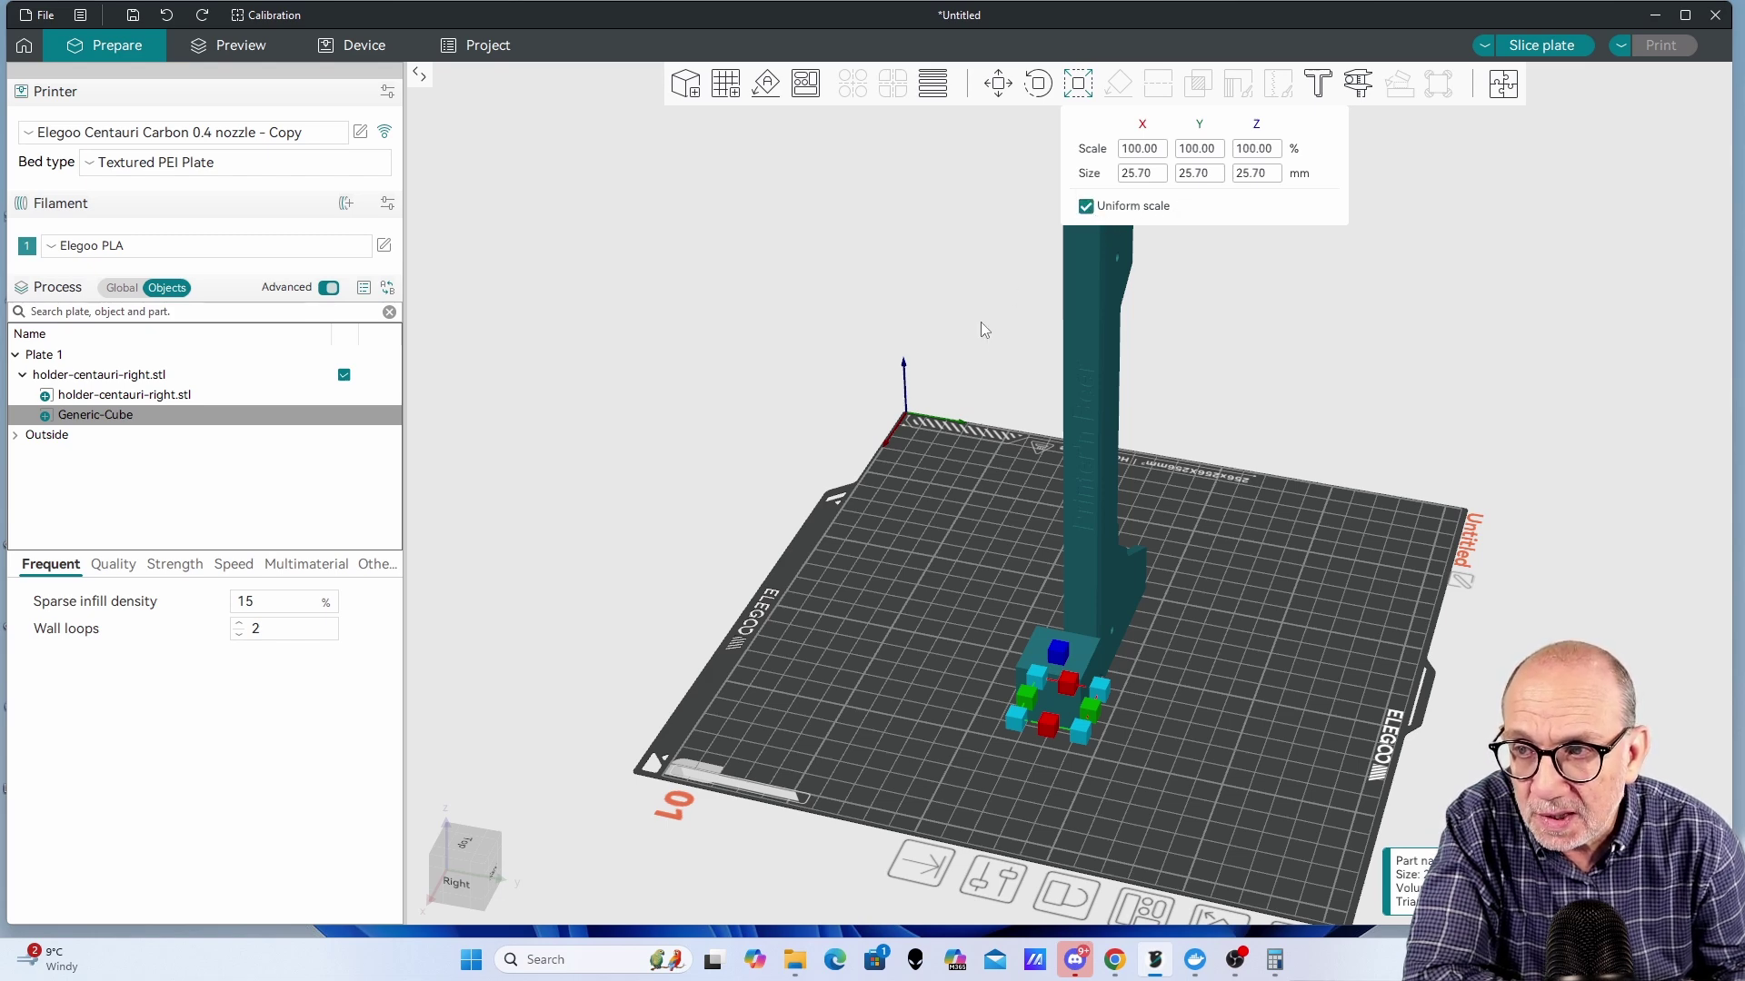
click(1086, 208)
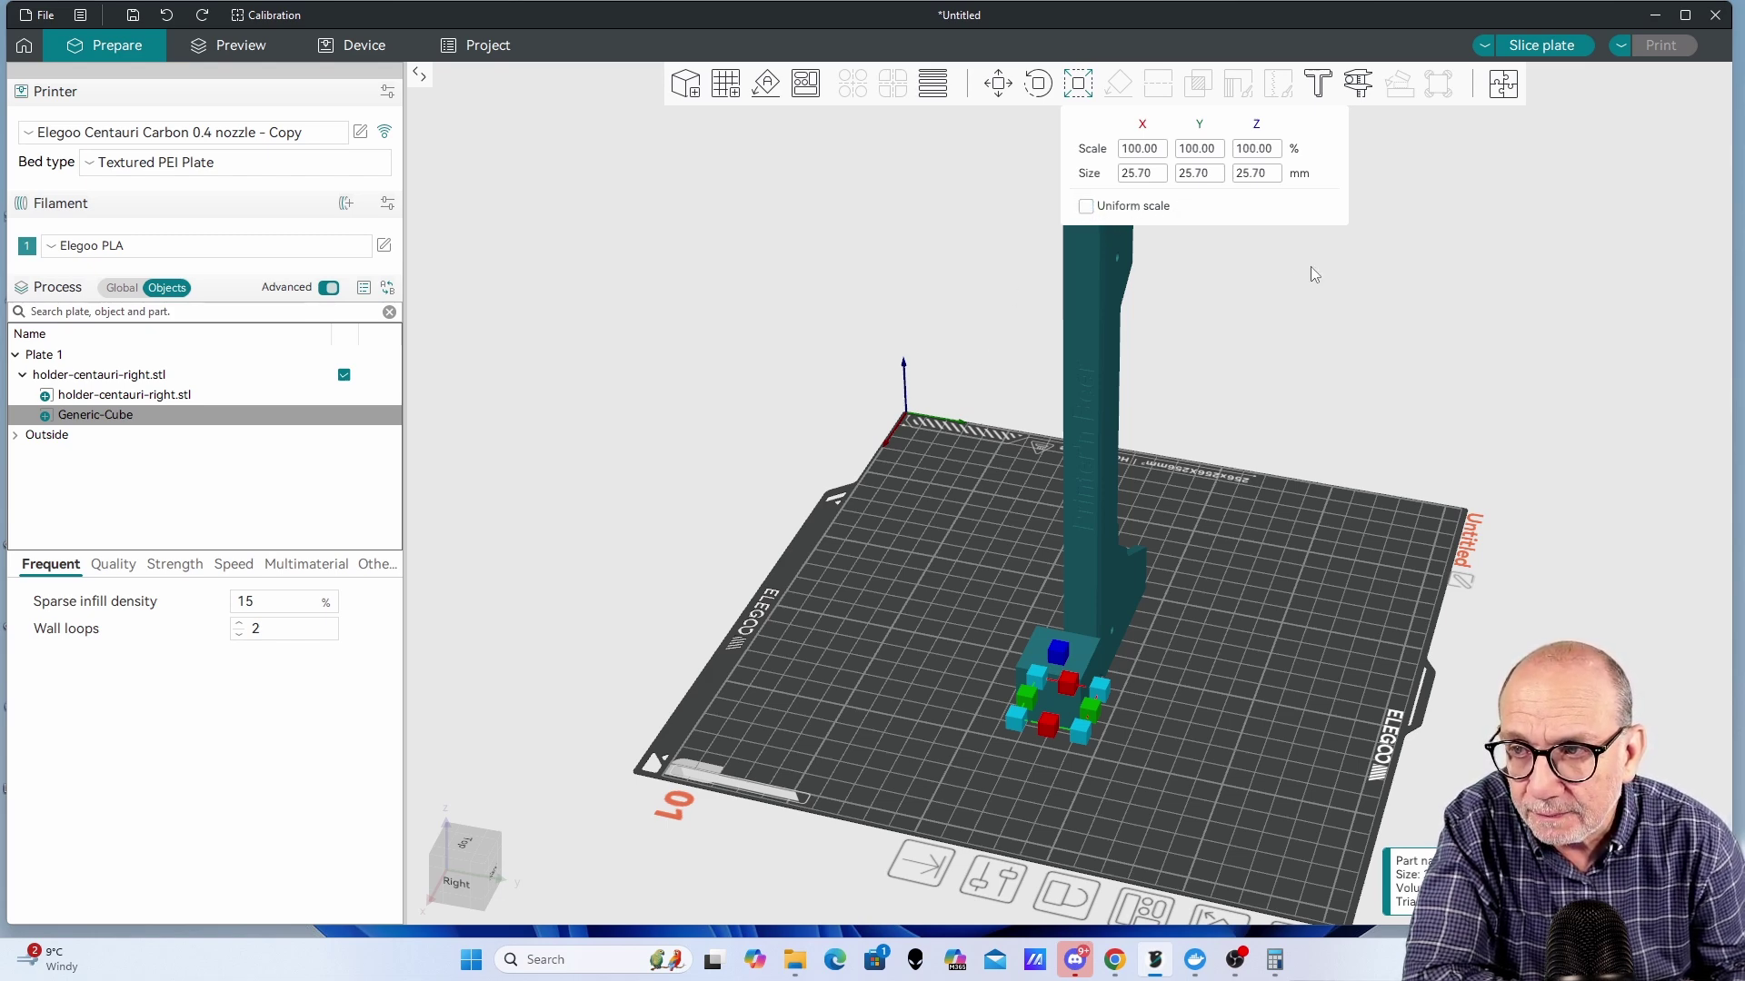
click(1144, 177)
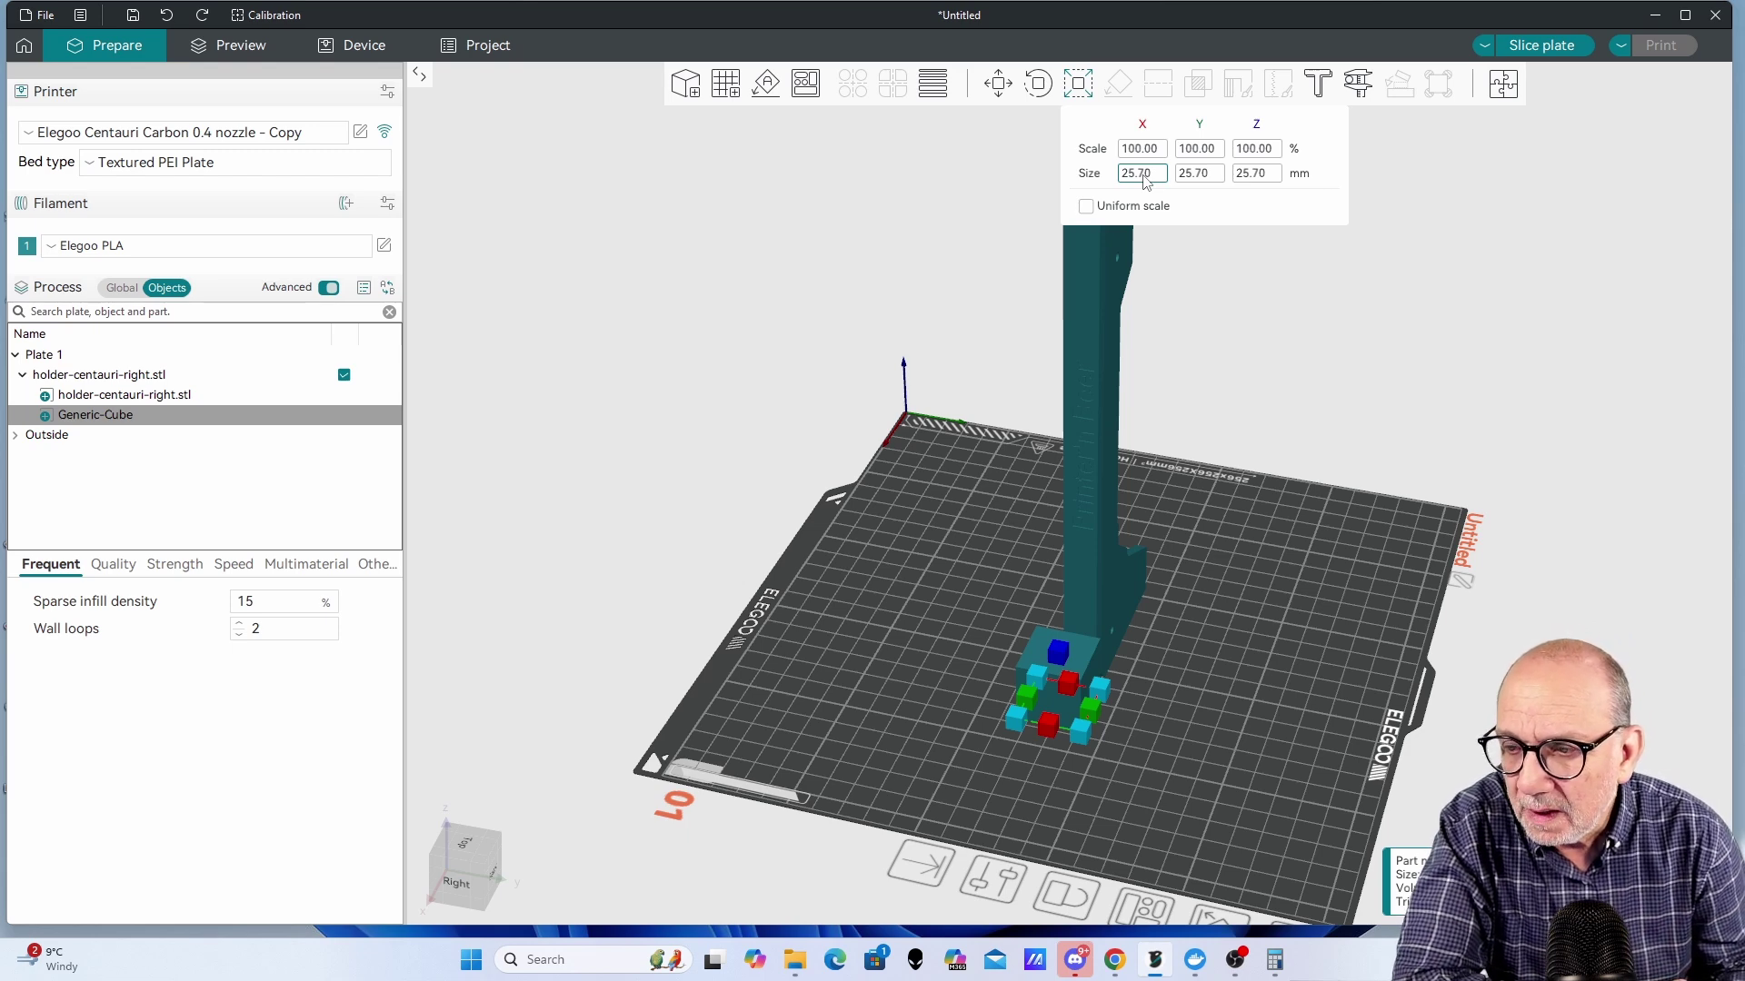
double_click(1141, 175)
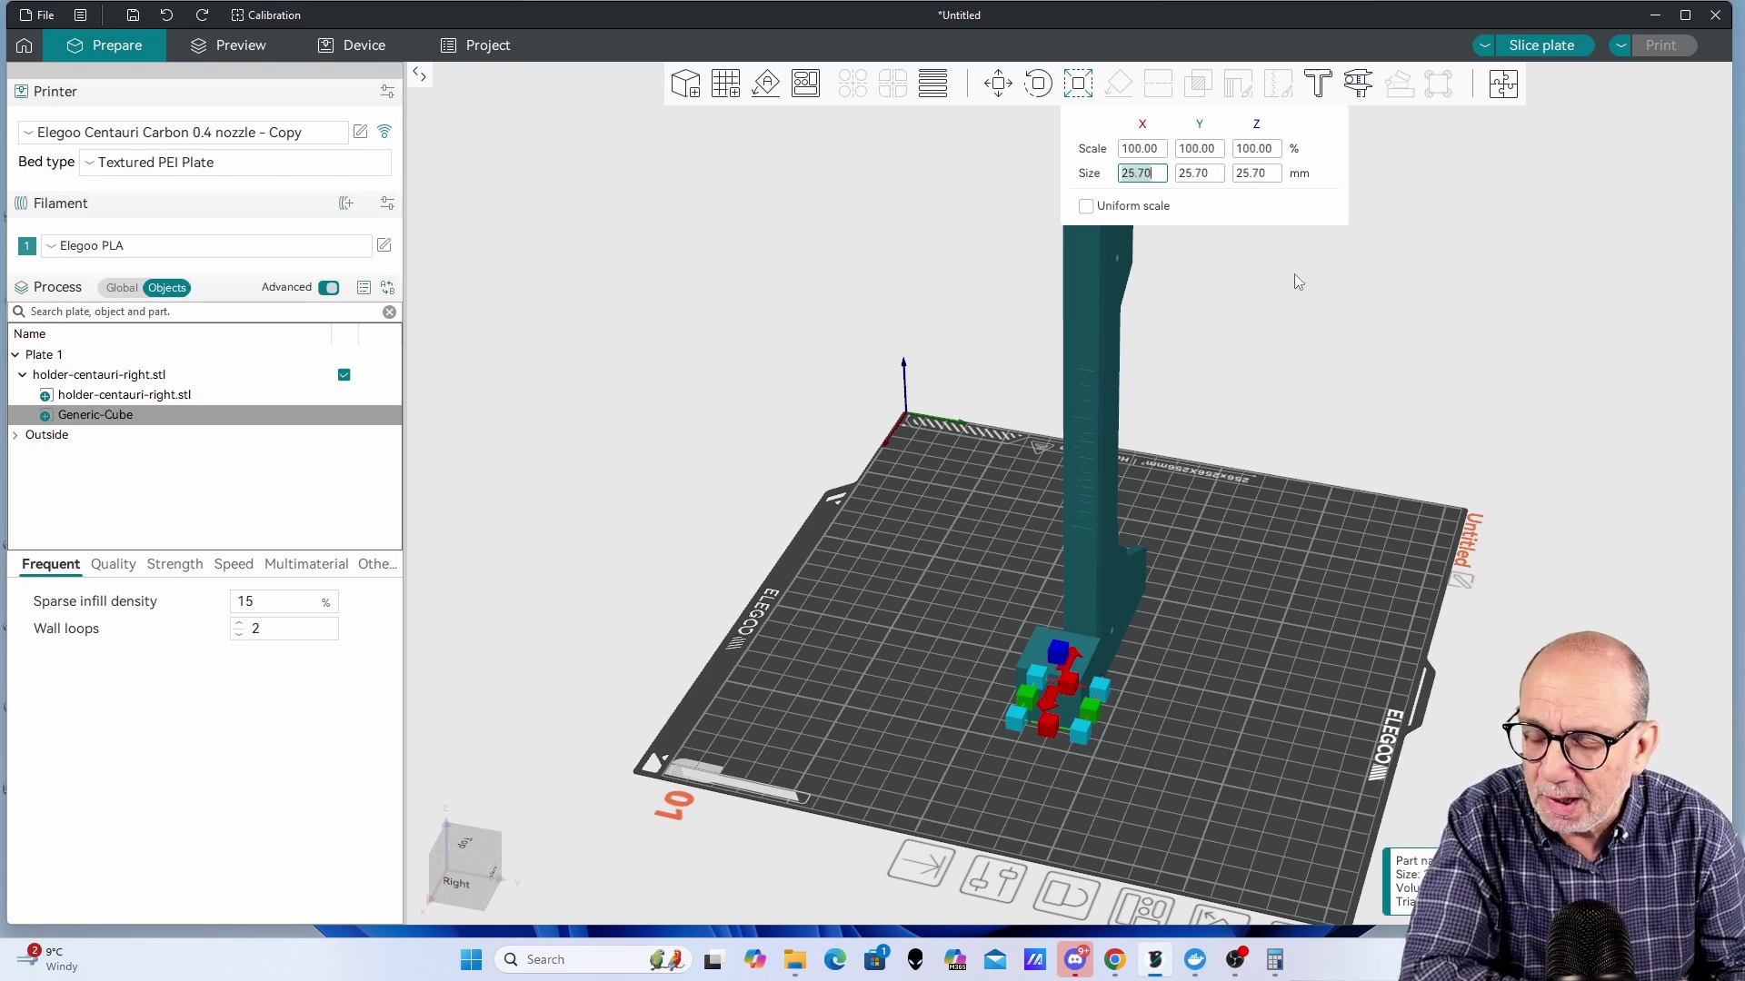
text(1)
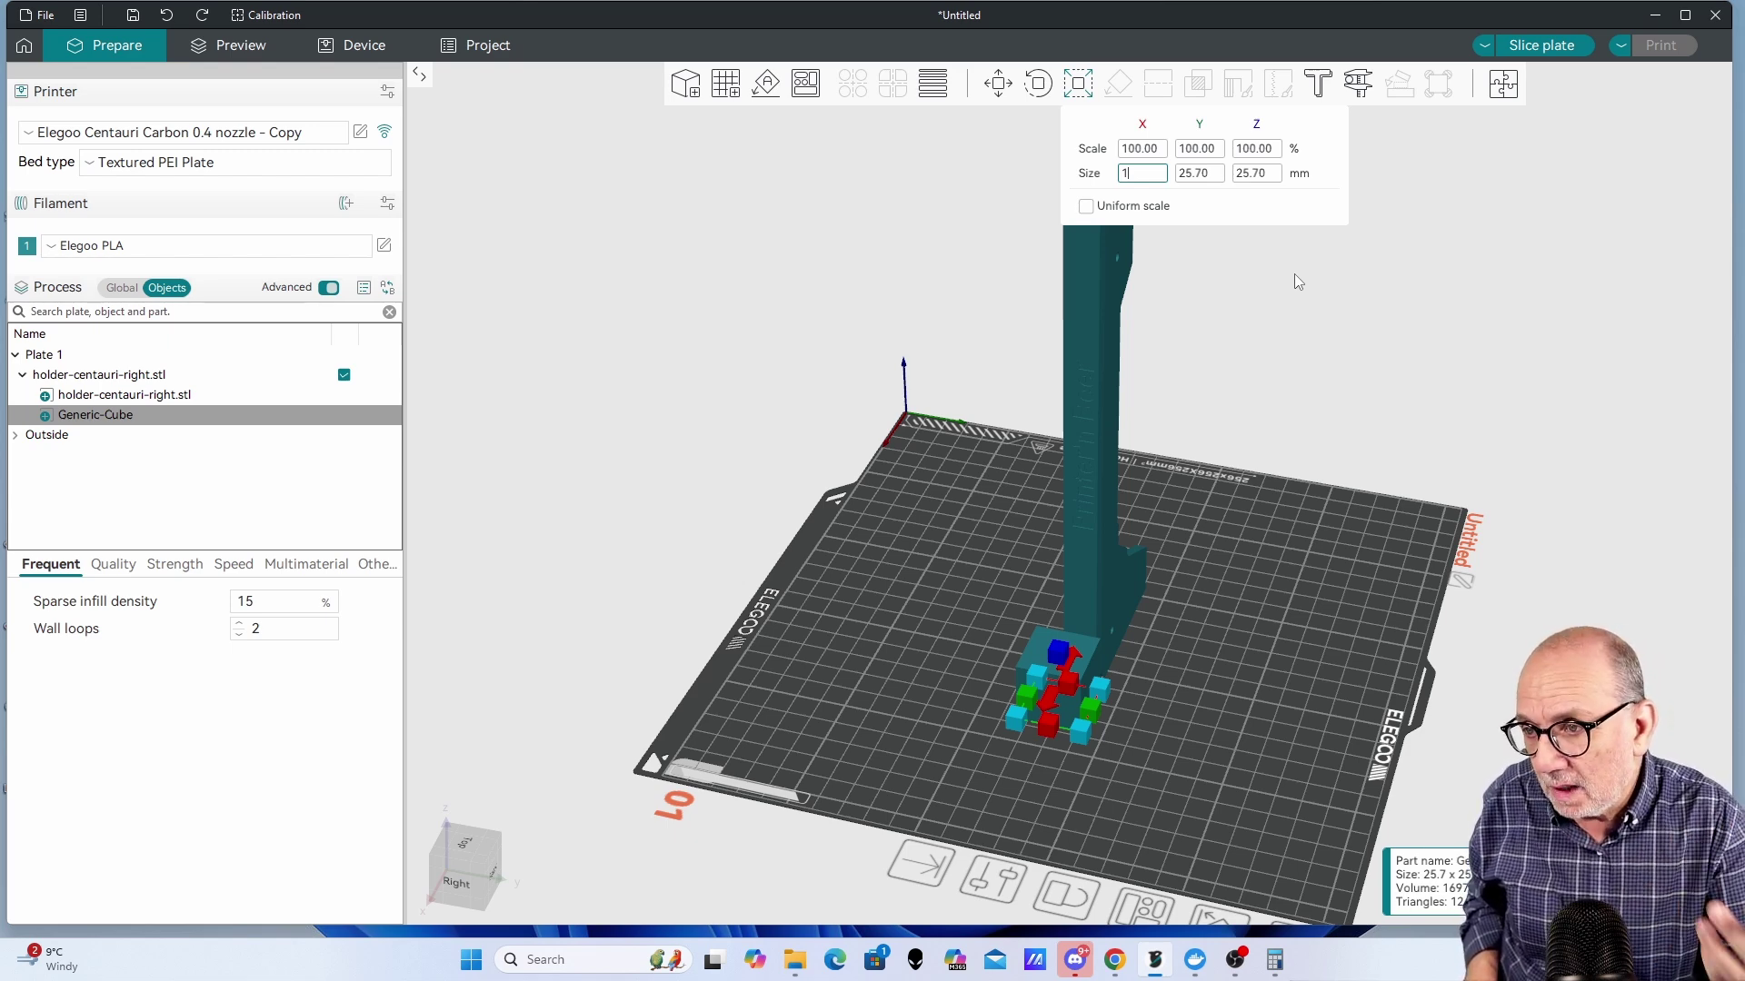
click(1200, 199)
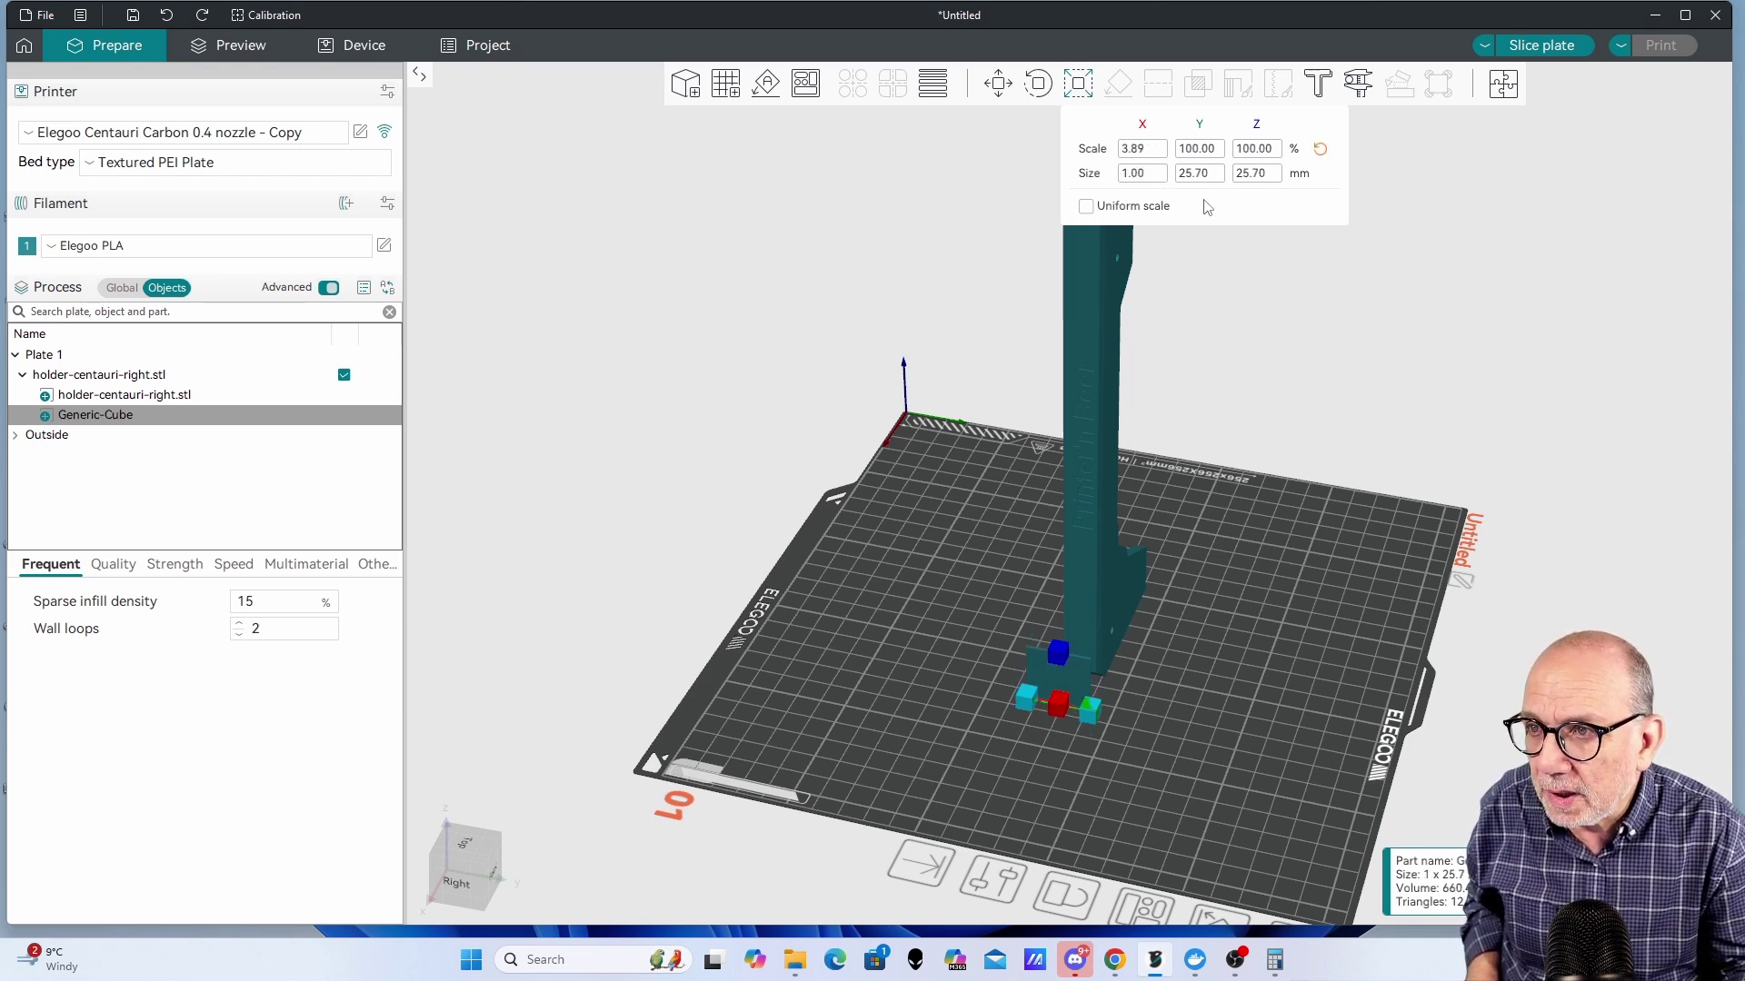
Step: Set the cube's Y size to 10 mm
click(1196, 176)
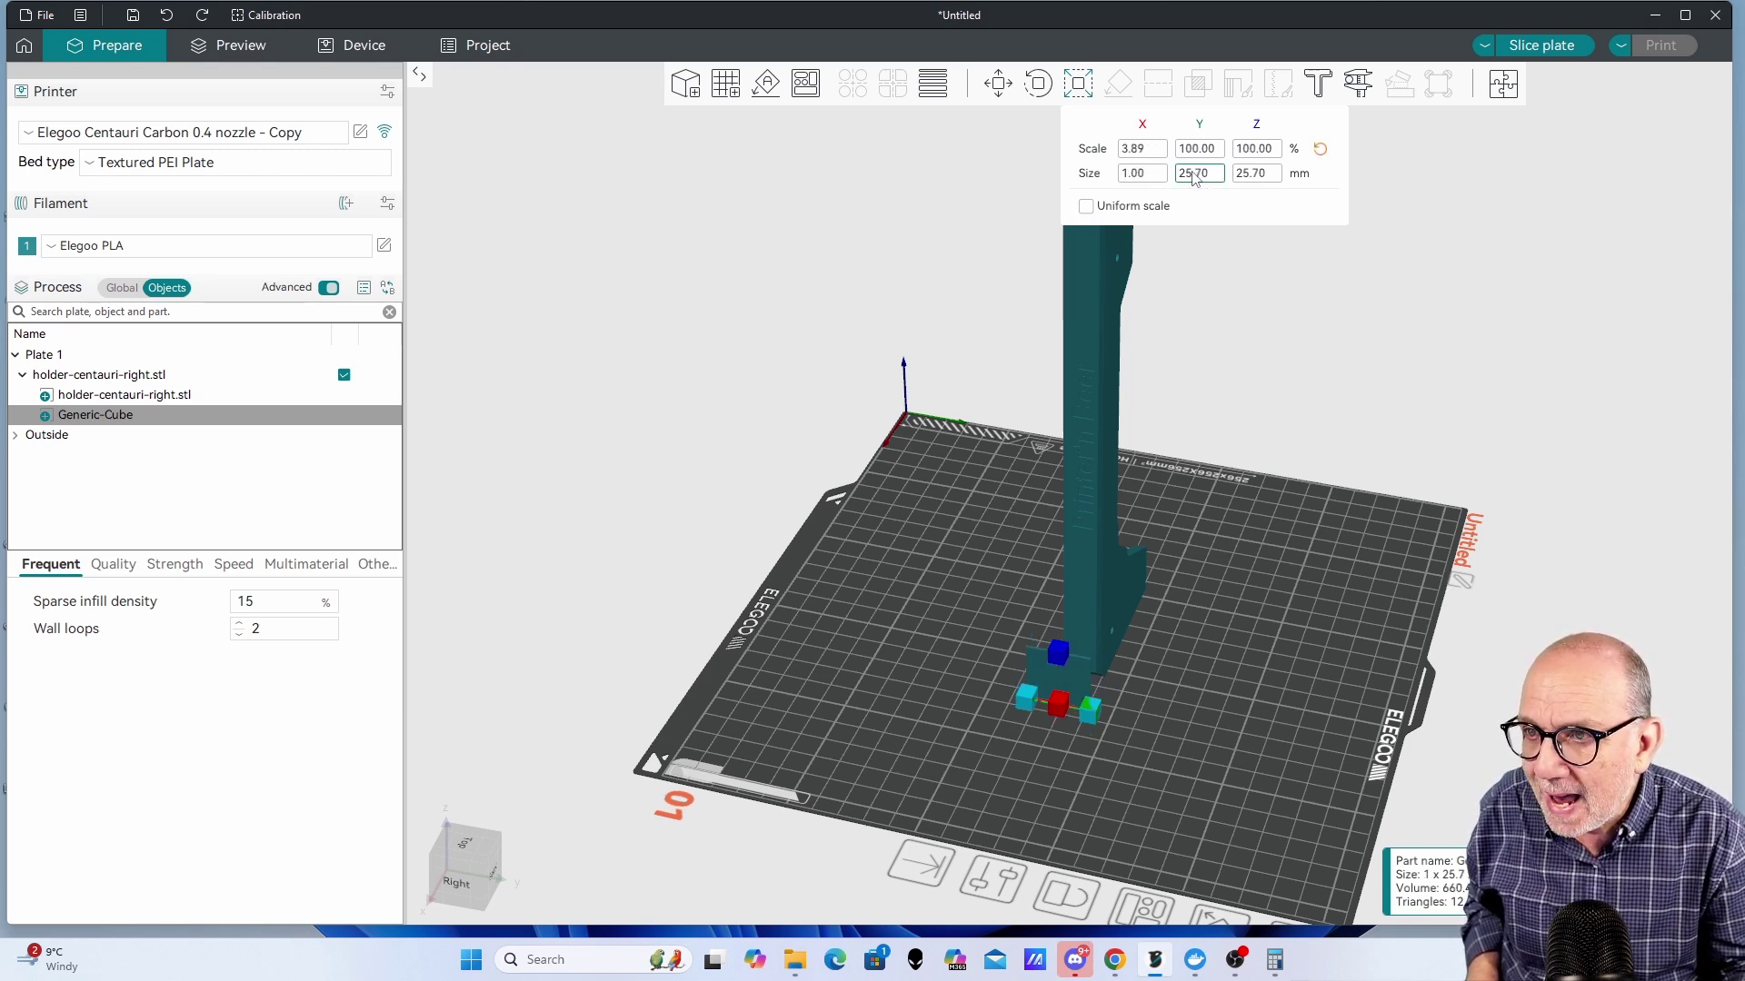
double_click(1196, 174)
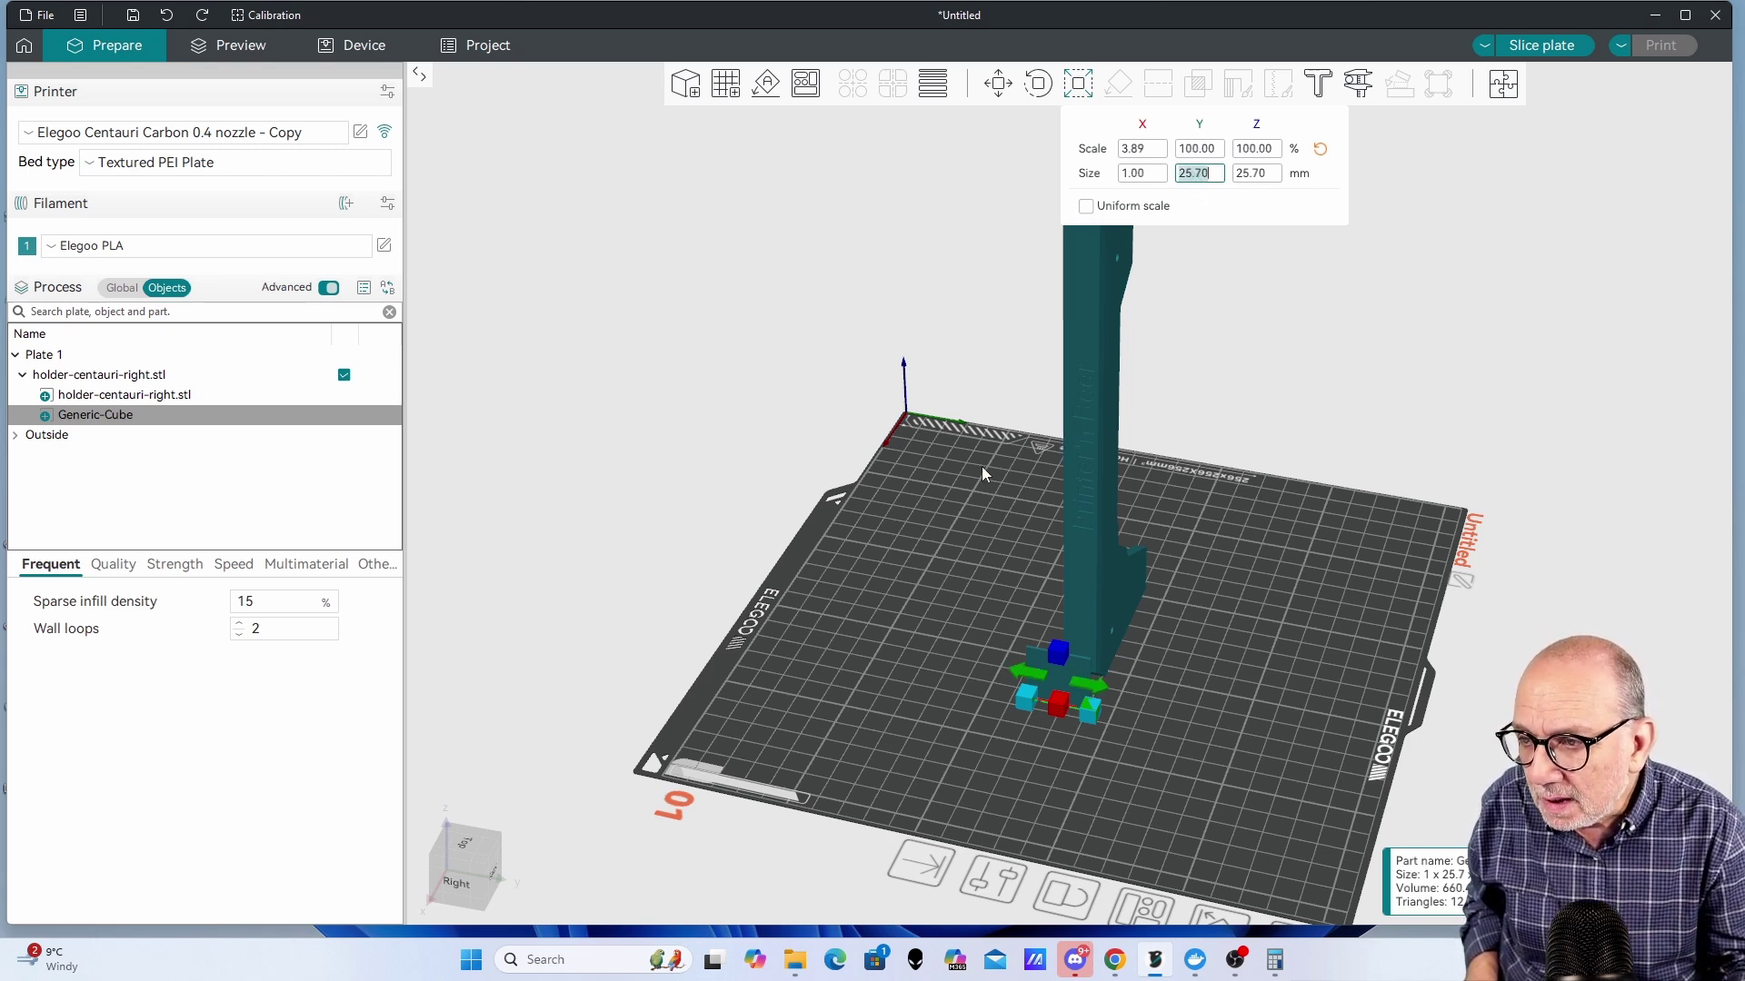
drag(981, 466, 992, 455)
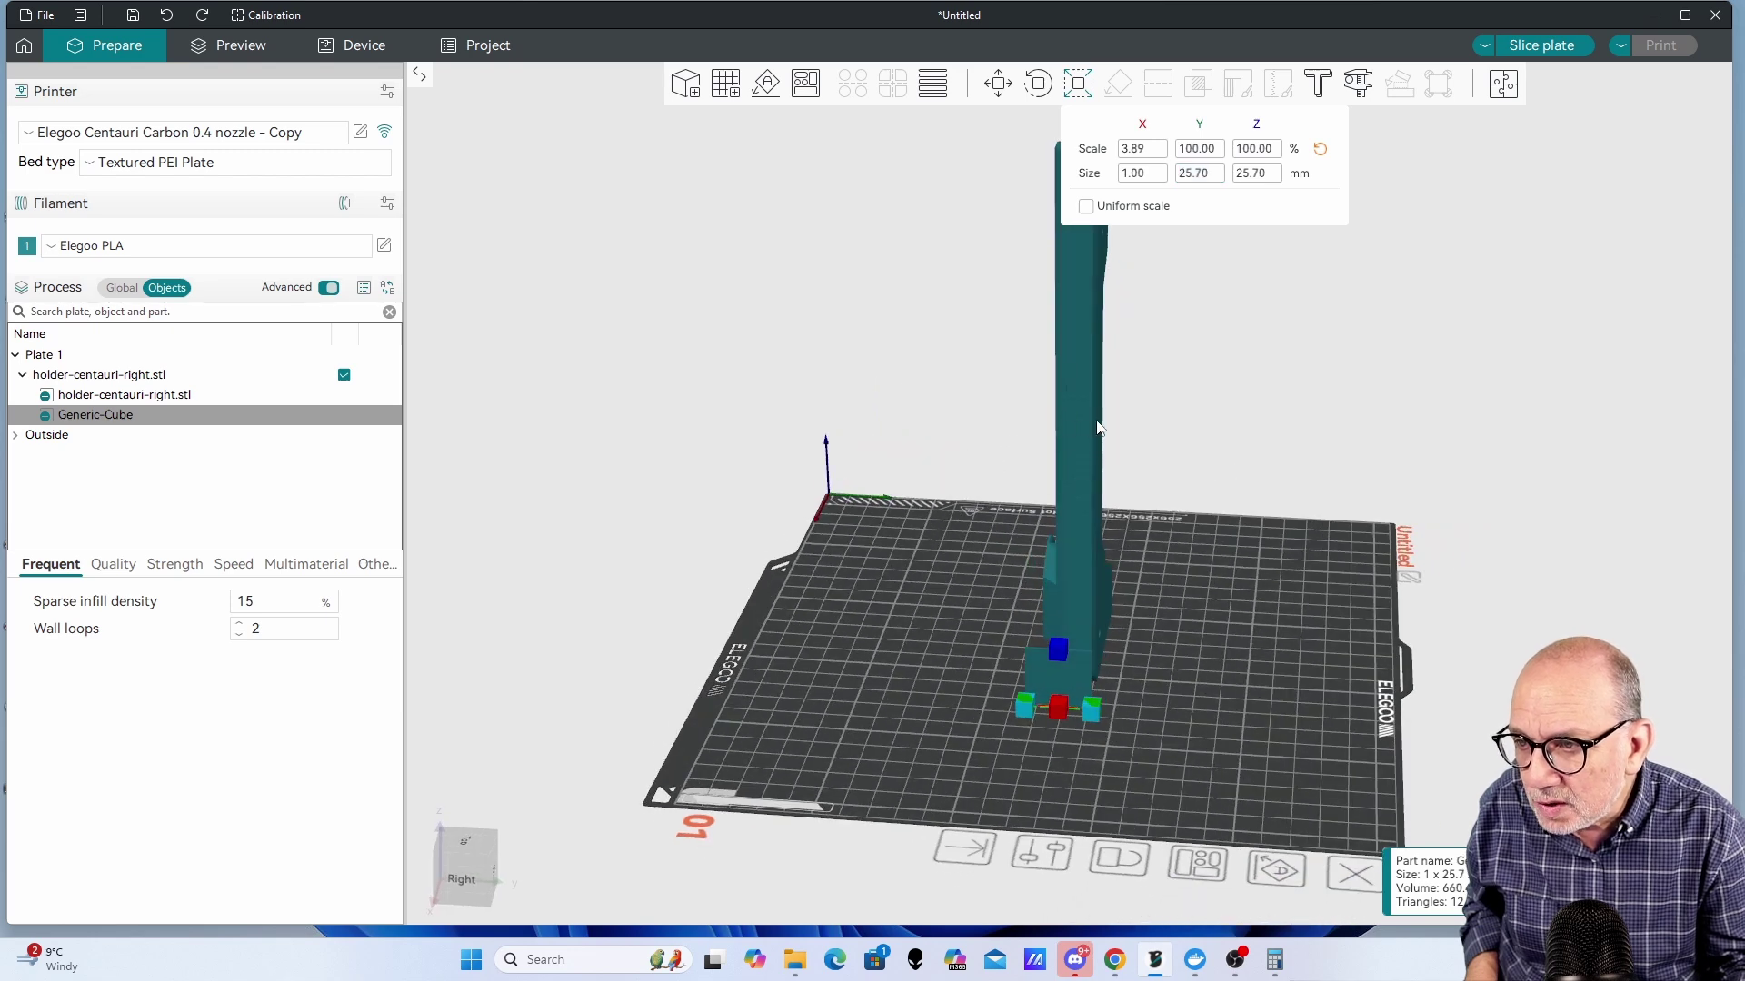
scroll(1114, 422, up, 3)
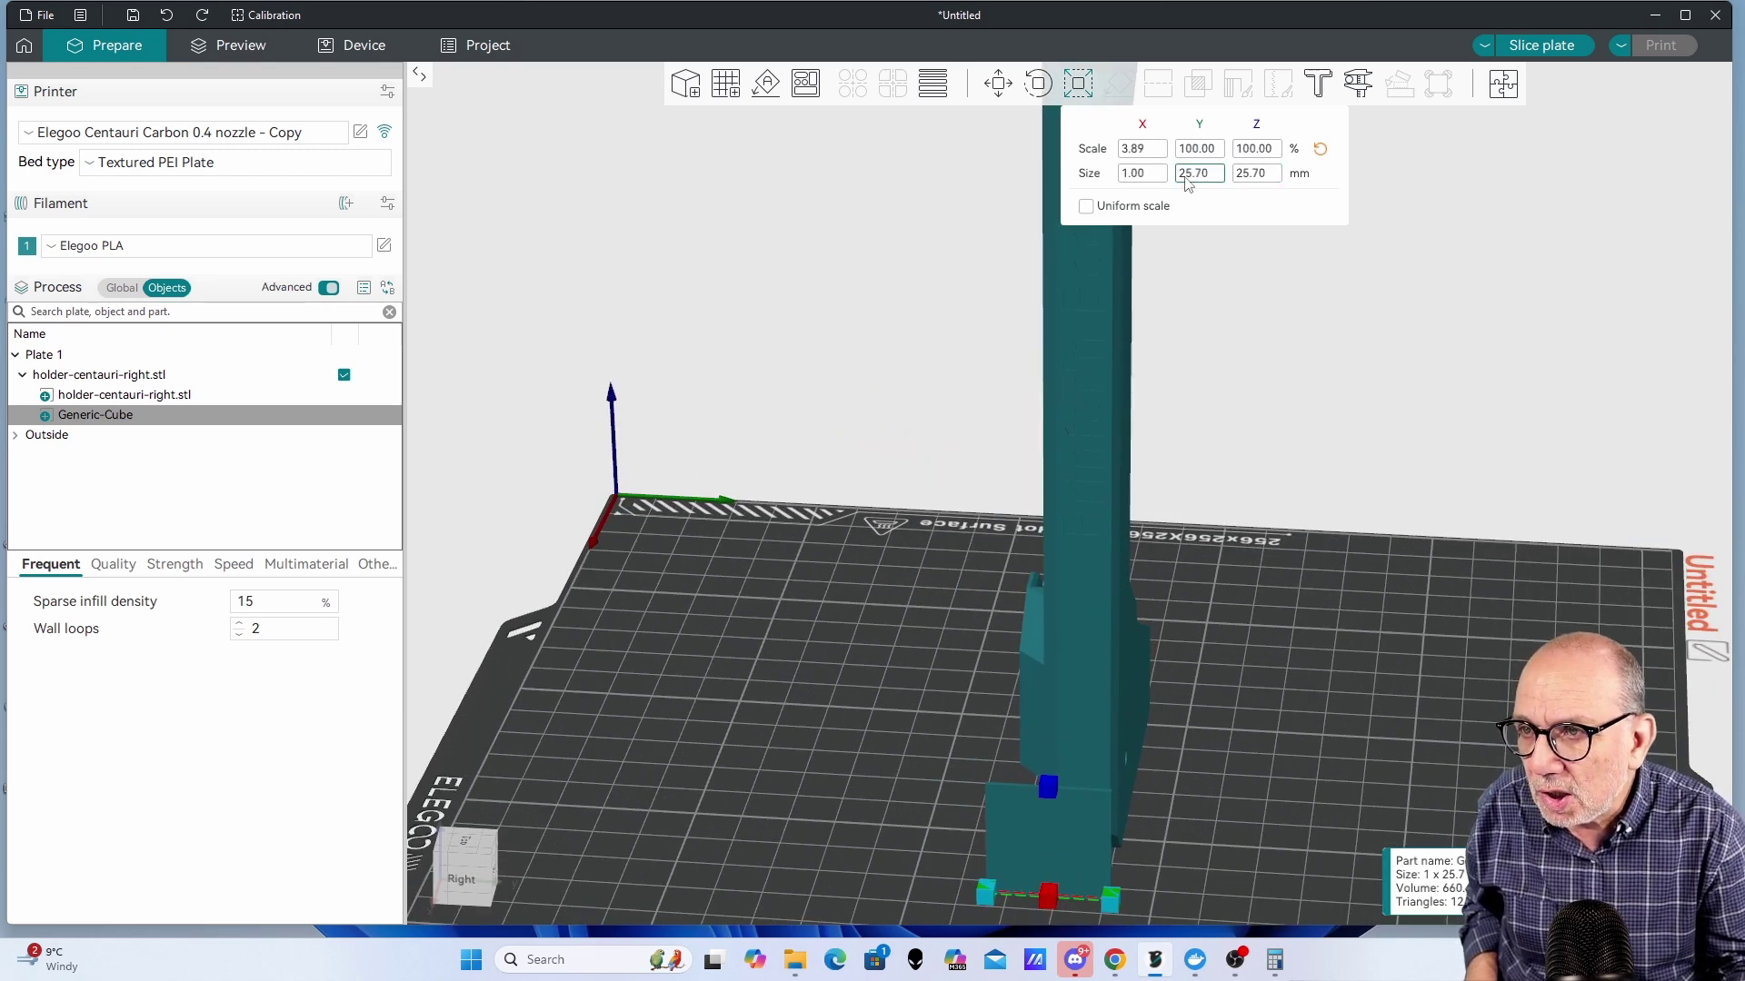
scroll(1202, 180, down, 1)
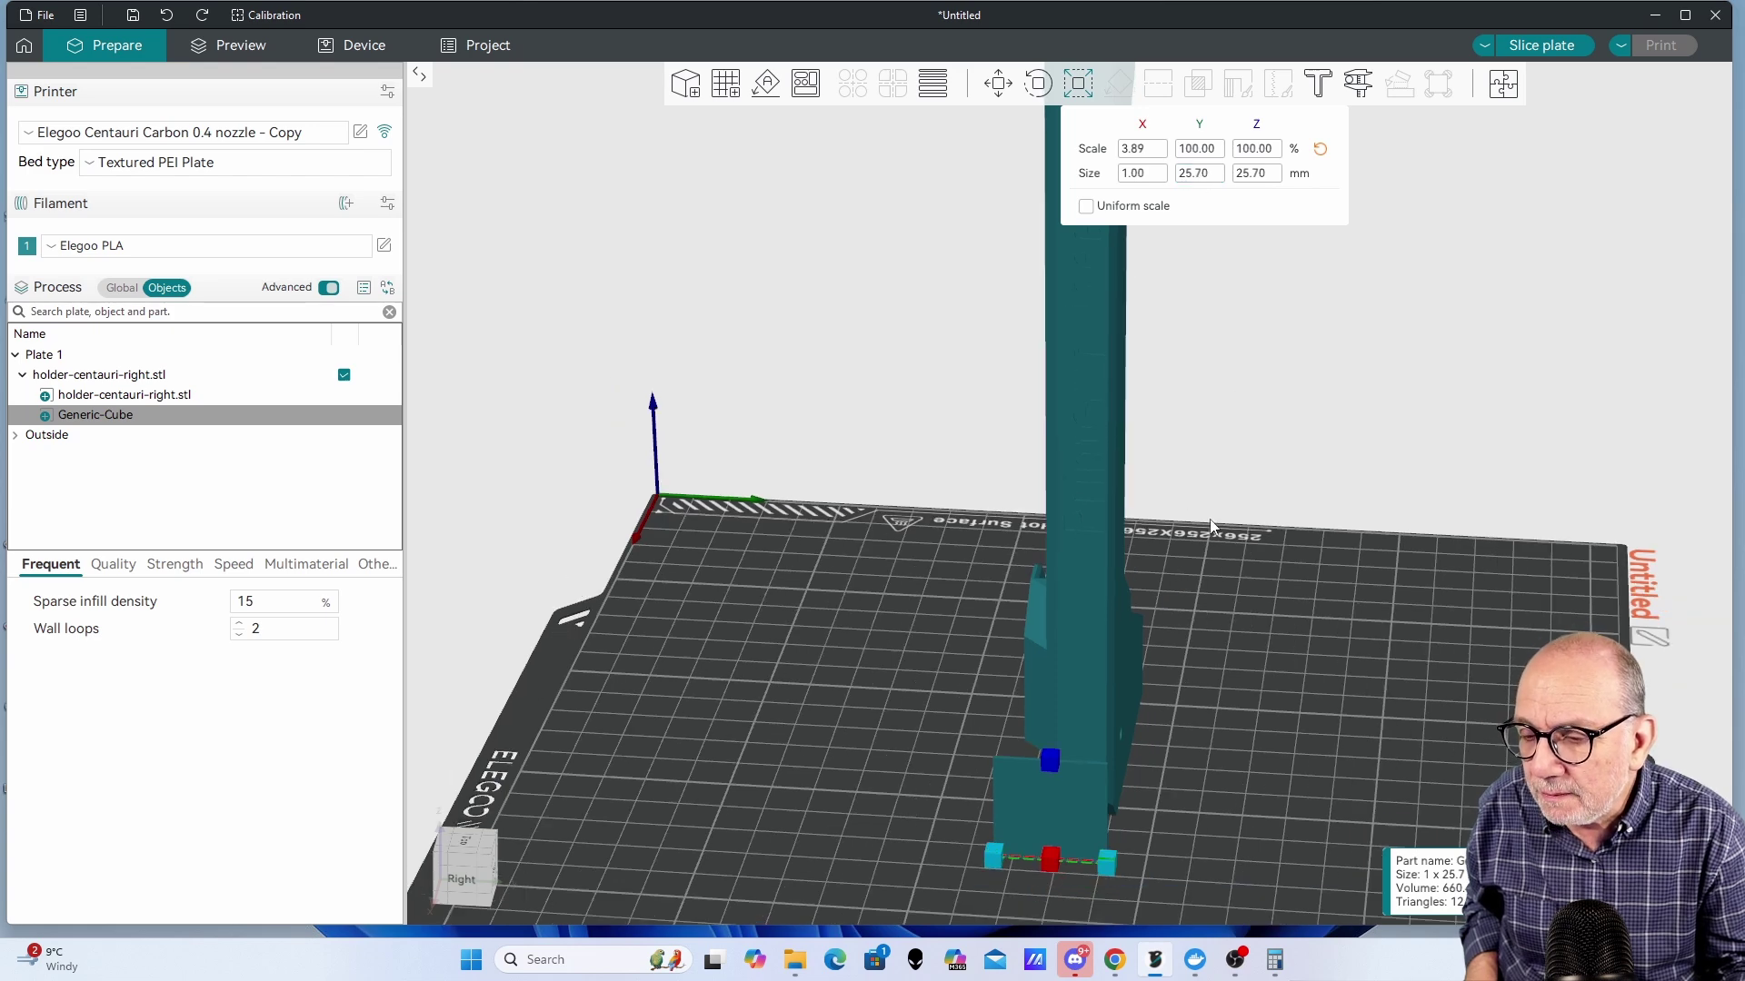
click(1197, 174)
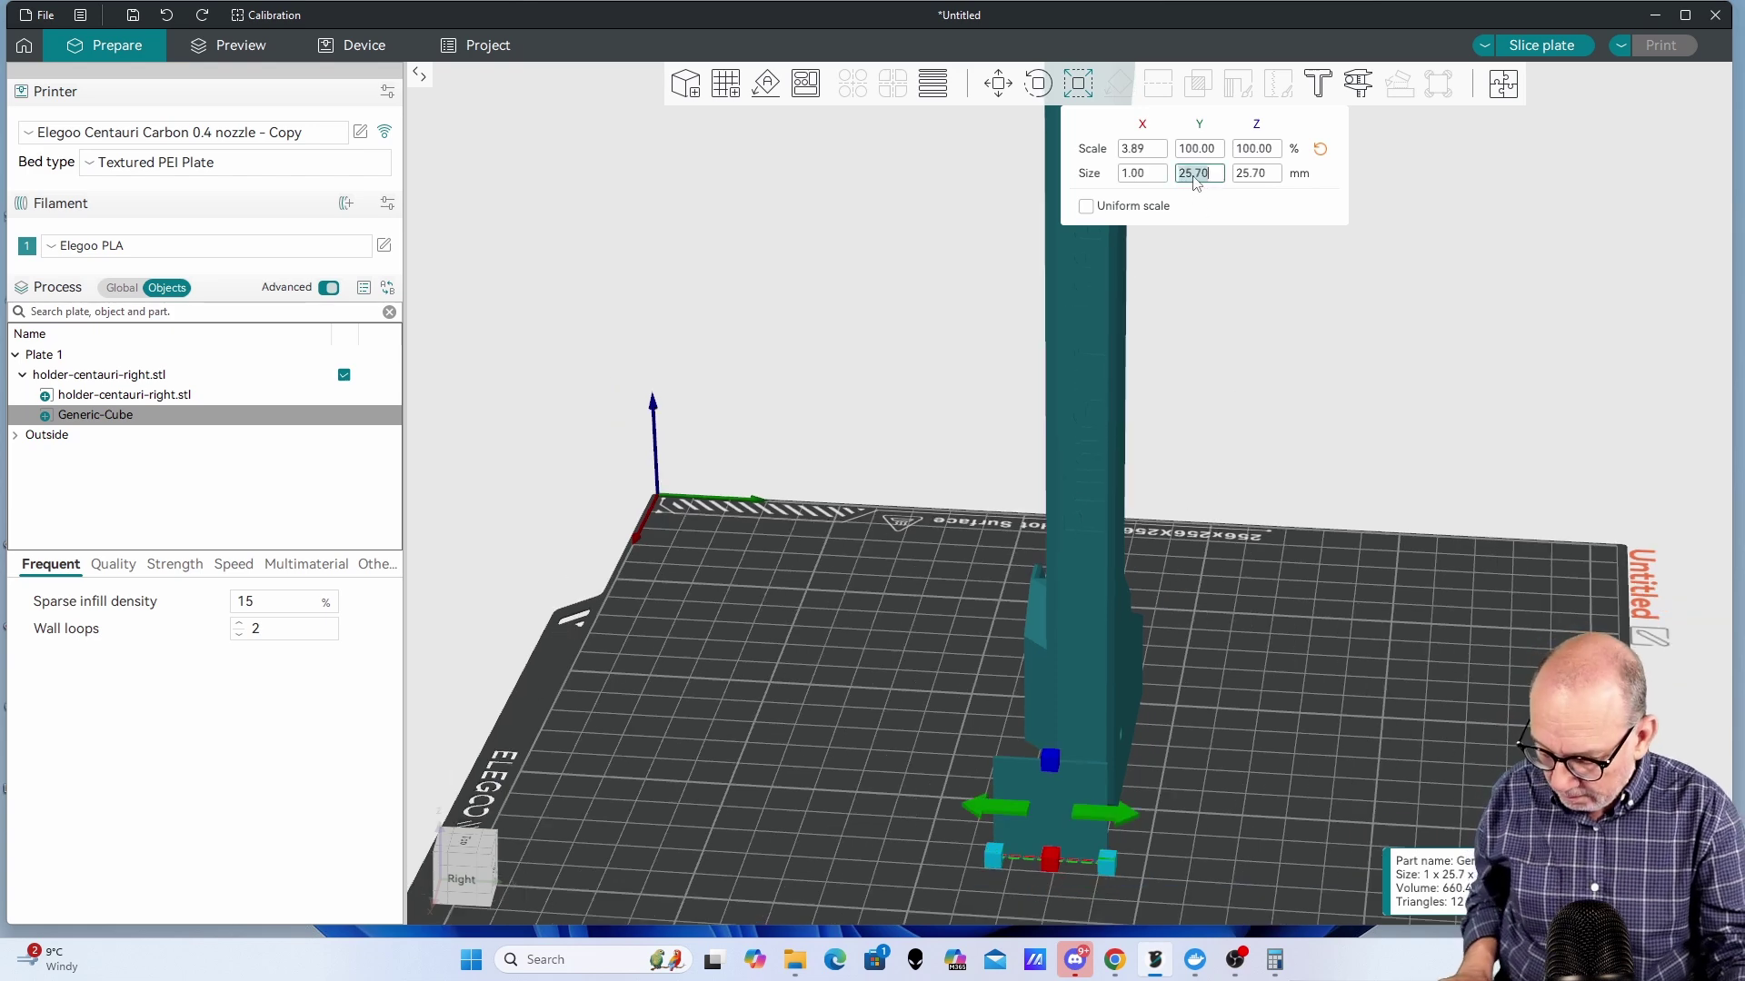
text(1)
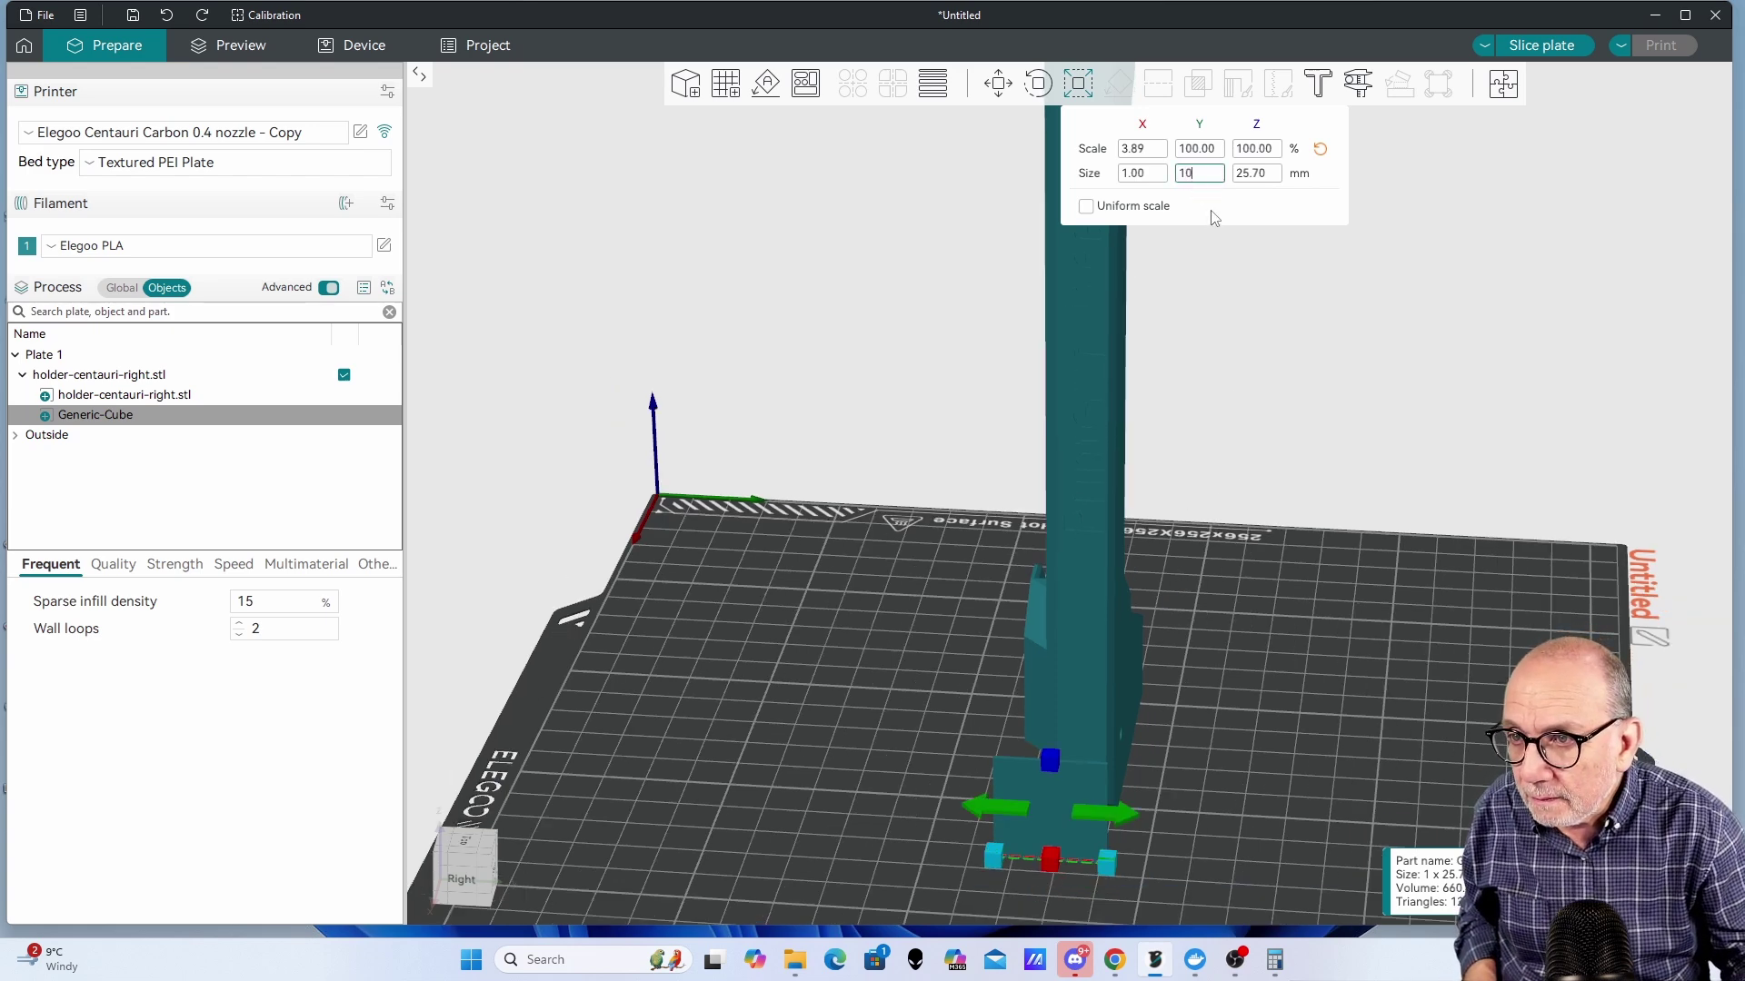
text(0)
key(Return)
Step: Set the cube's Z size to 100 mm
drag(1290, 517, 1250, 511)
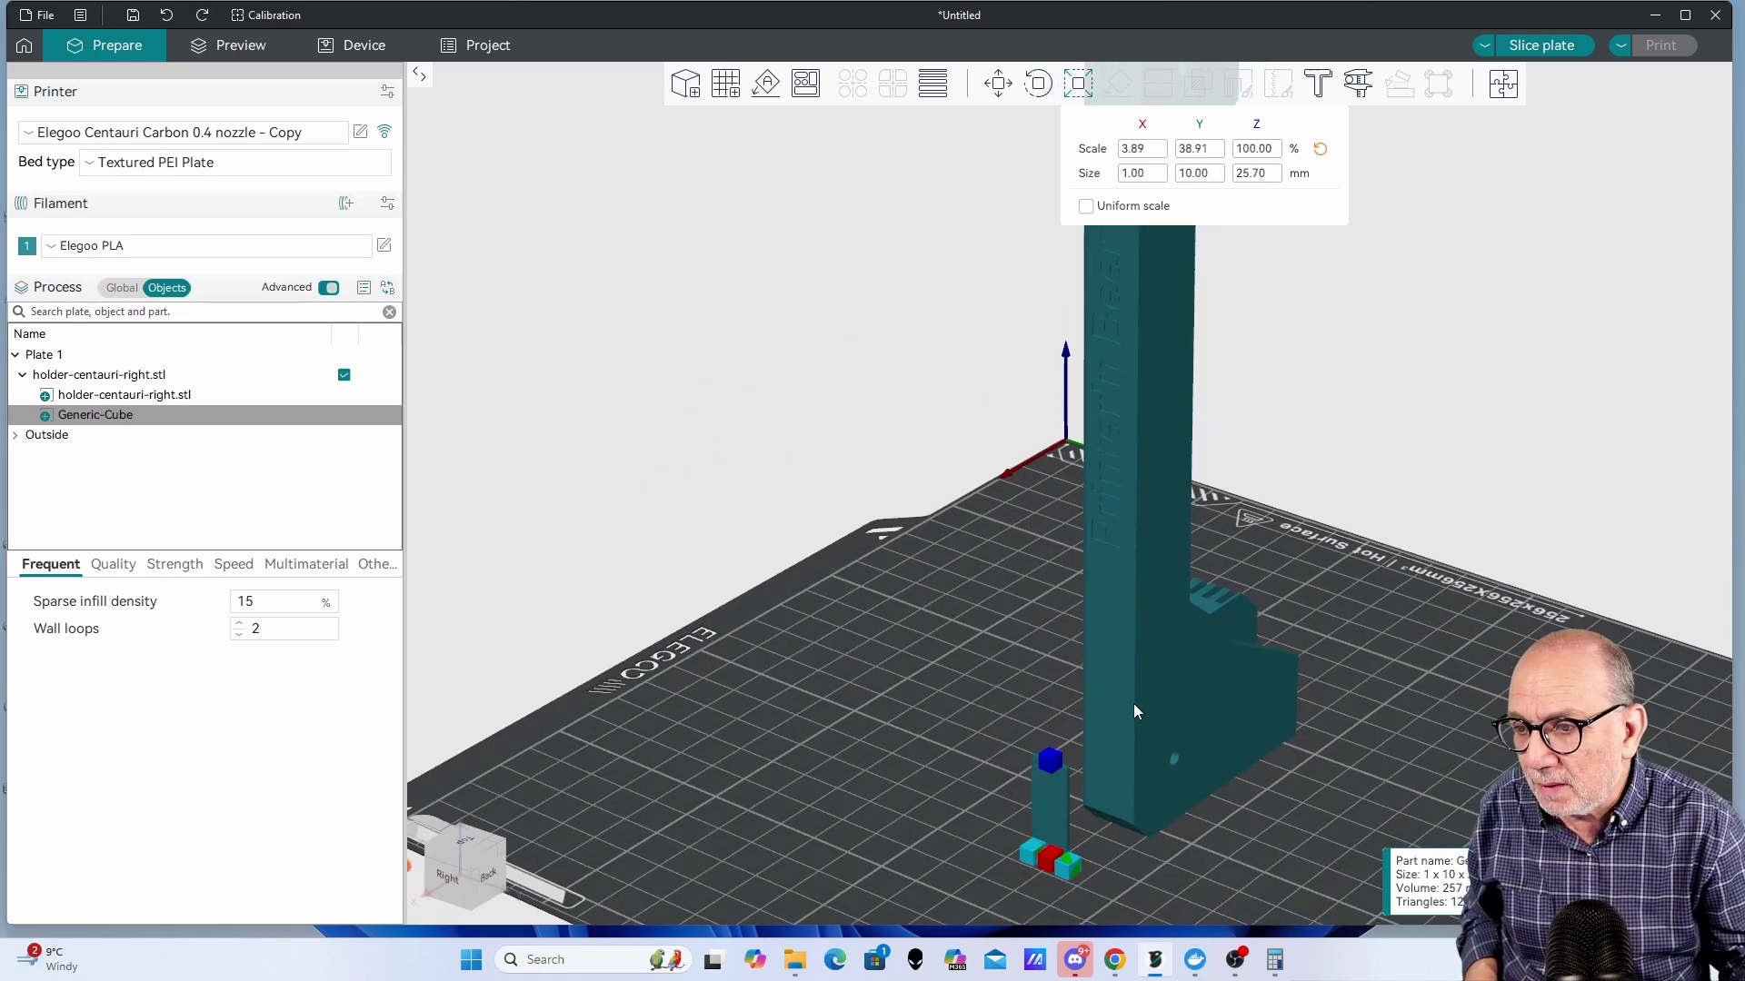
drag(1363, 388, 1171, 242)
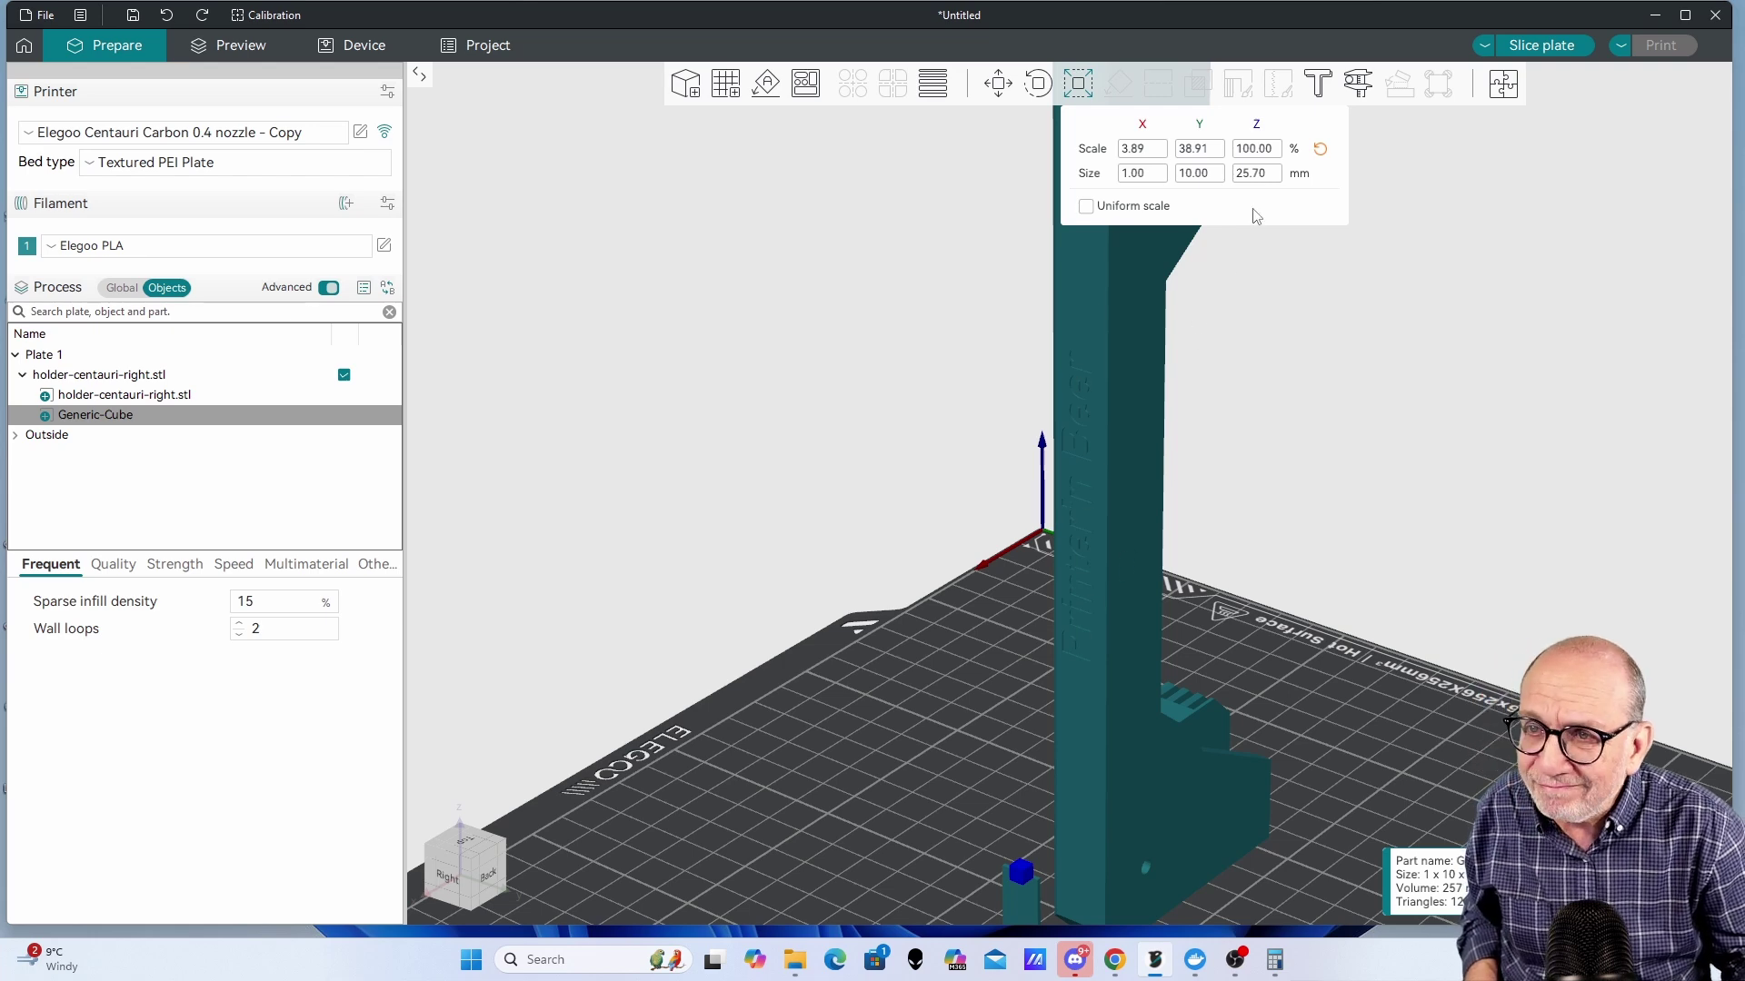
click(1253, 174)
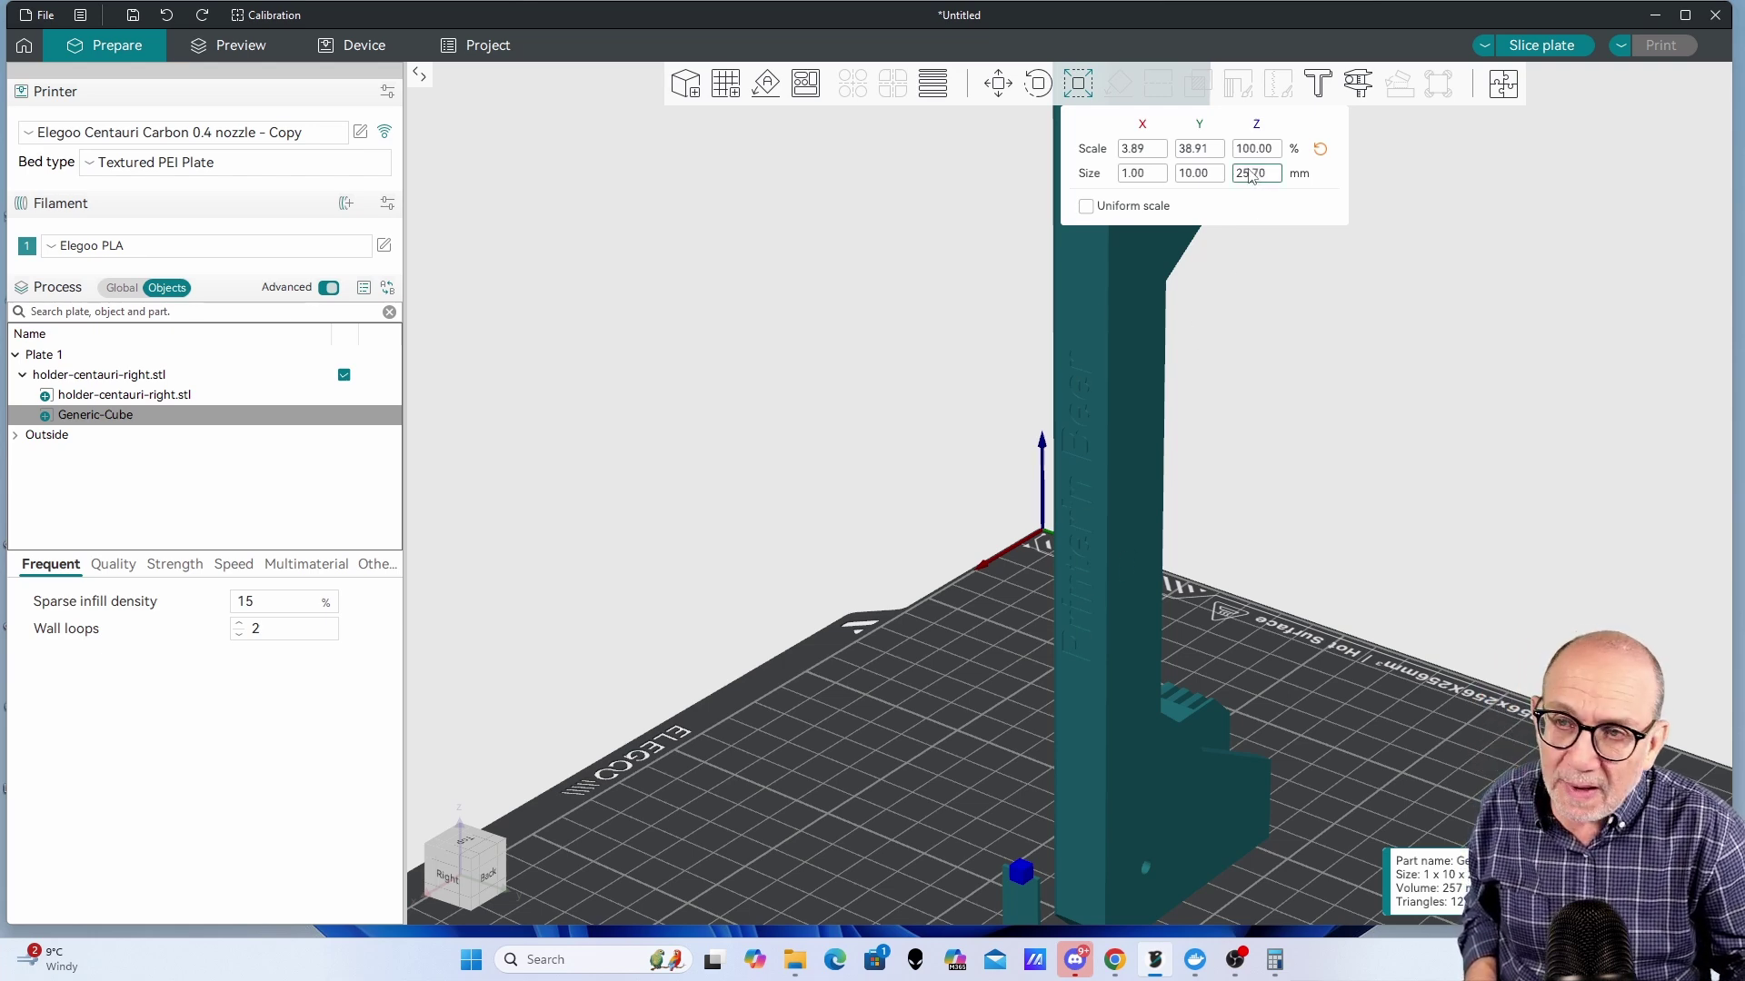
double_click(1252, 173)
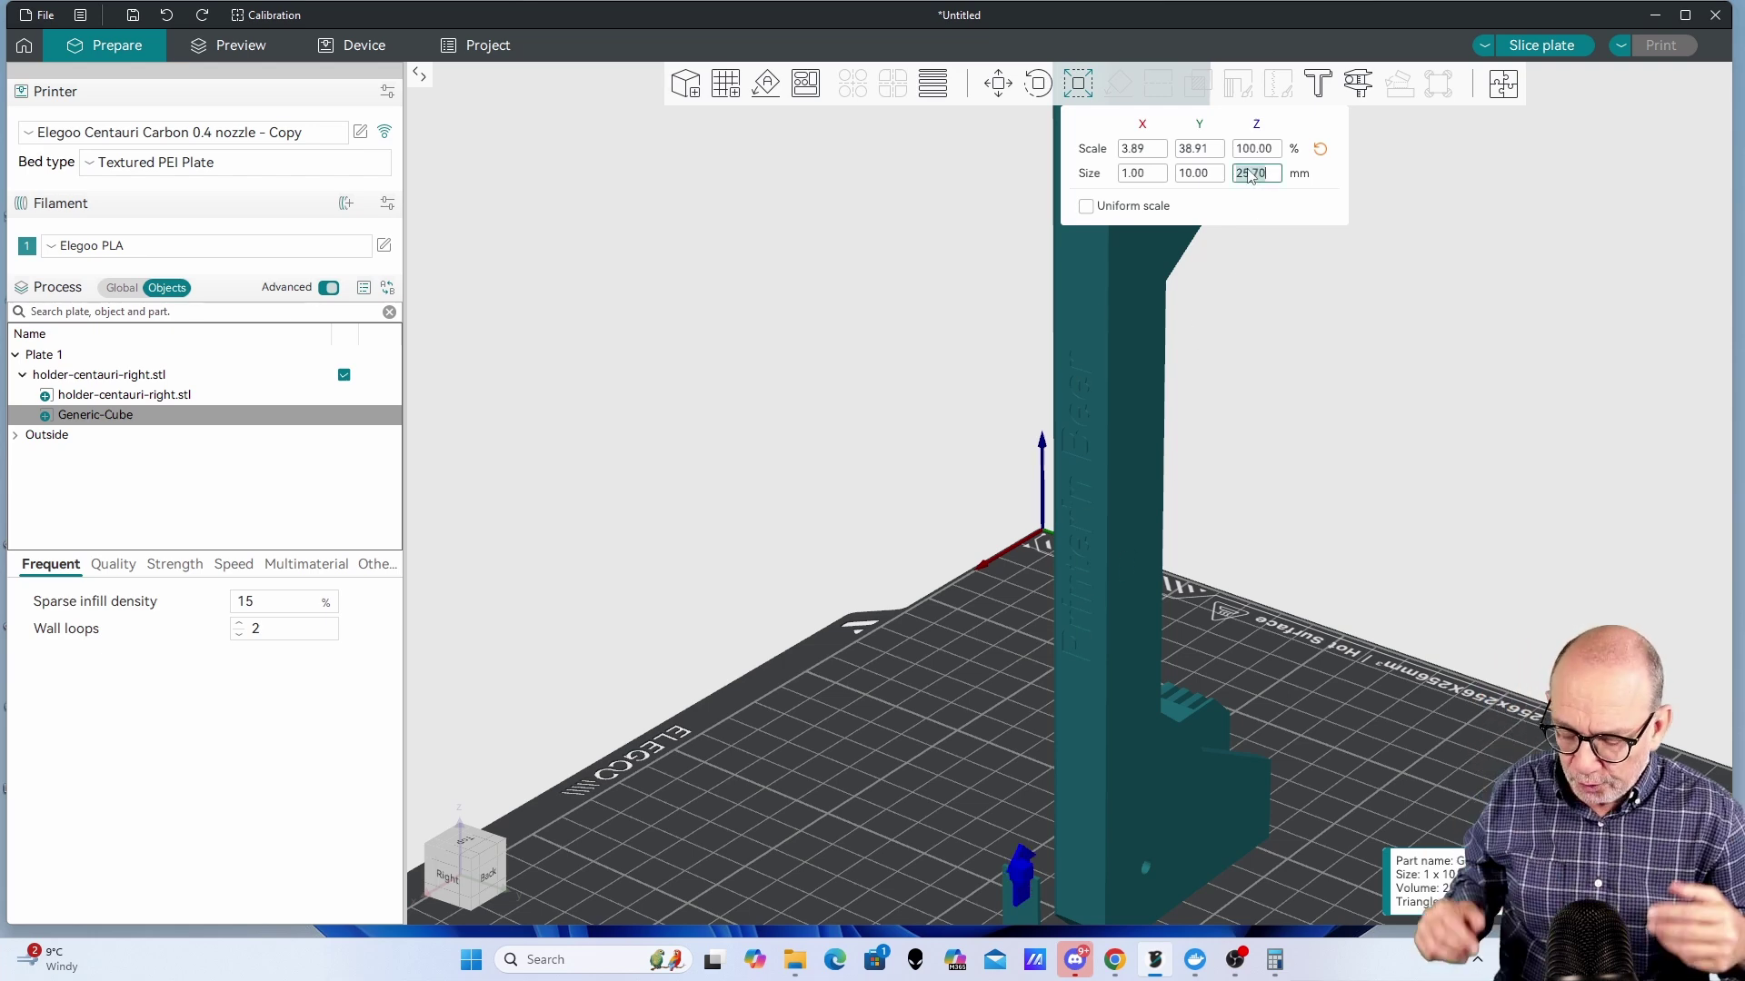
text(10)
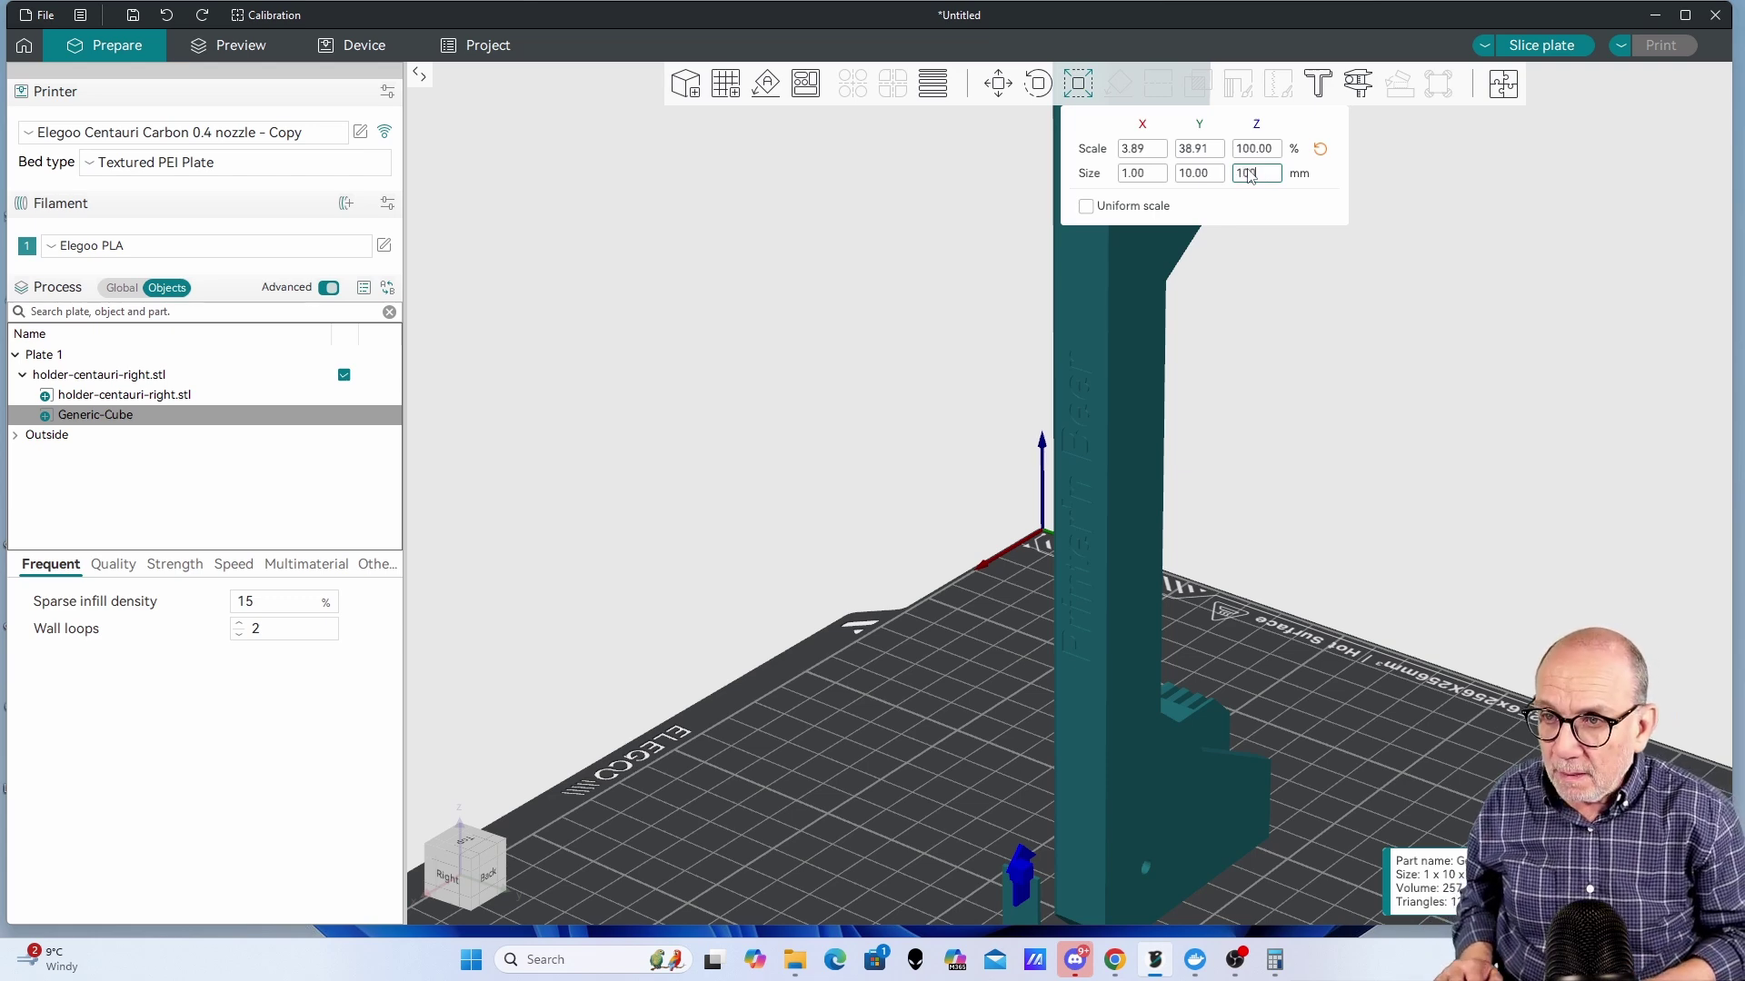
text(0)
key(Return)
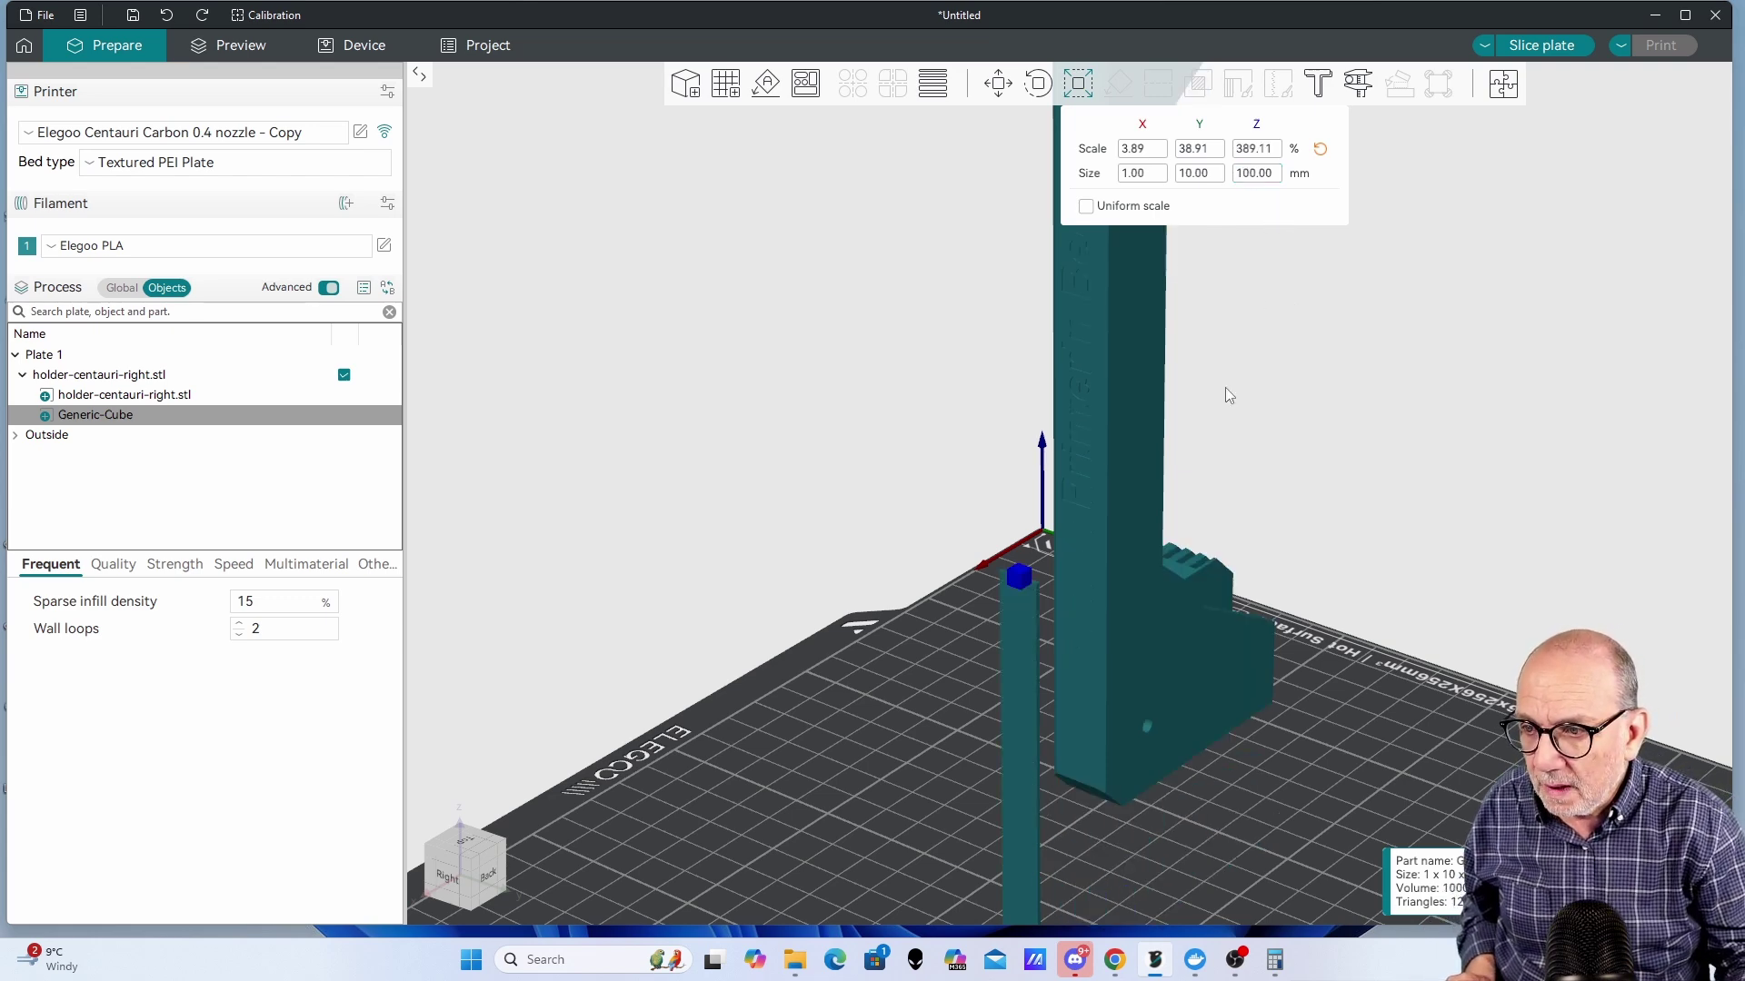
Step: Drag the Move gizmo's Z, Y and X arrows to put the cube at X 33.16, Y 4.22, Z −8.21
scroll(1250, 378, down, 3)
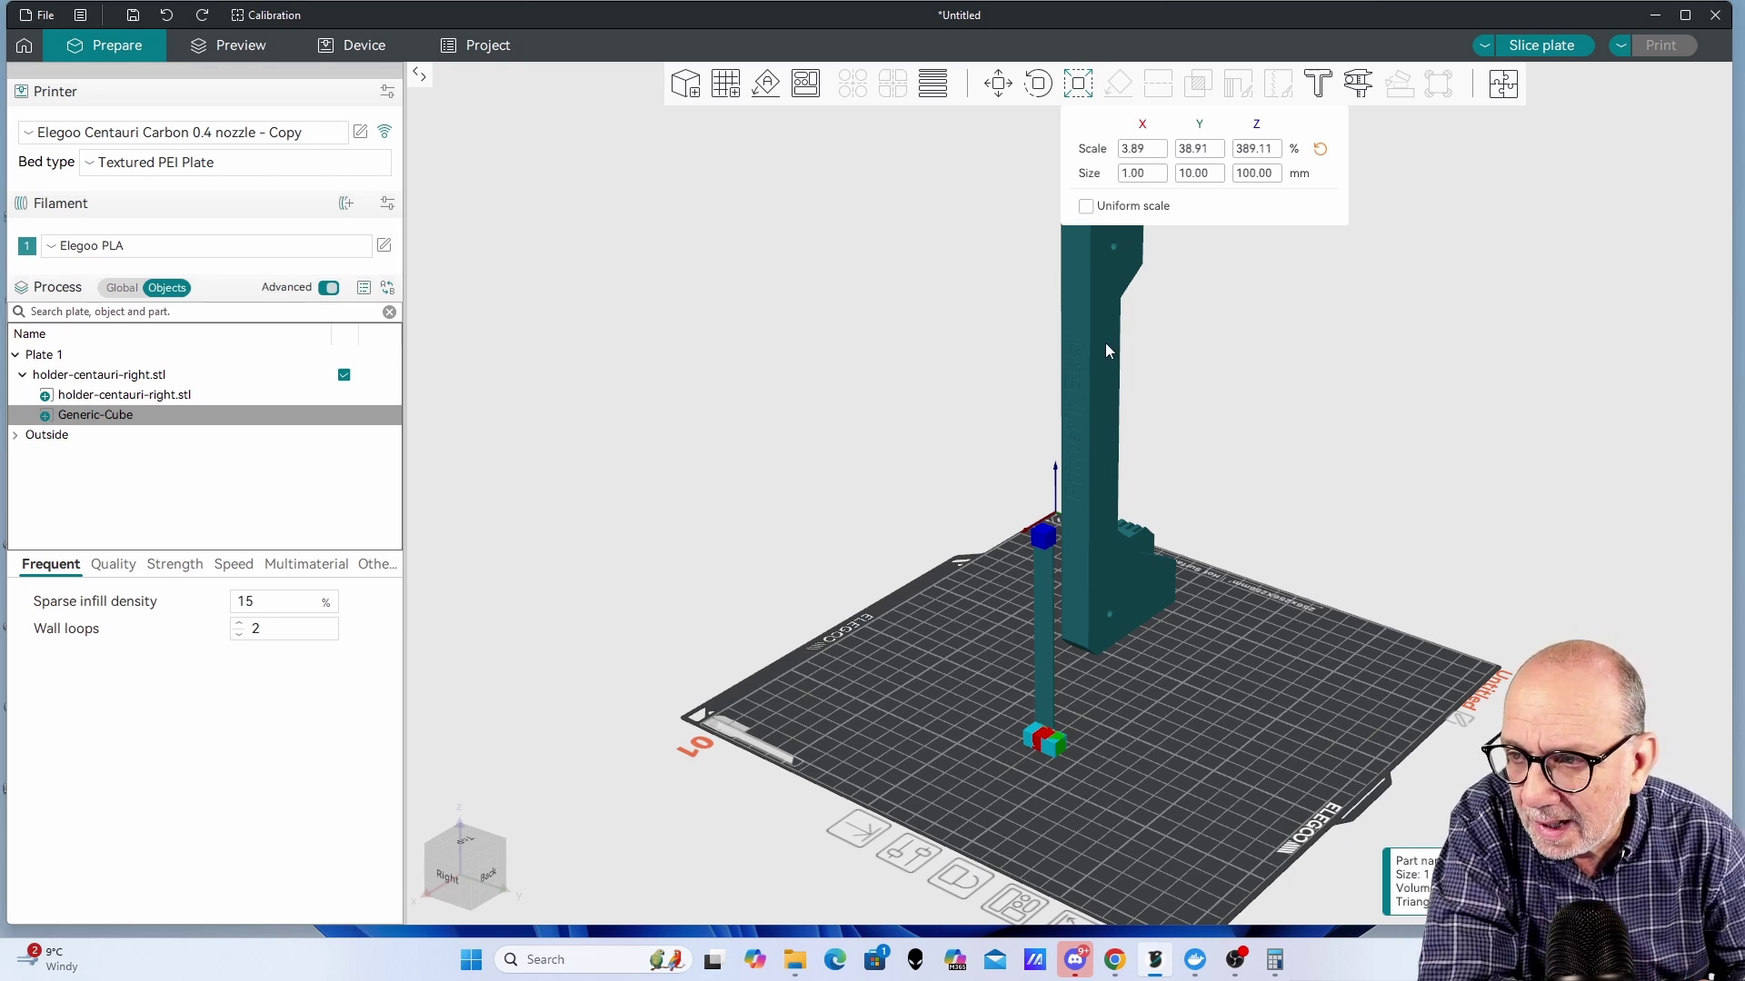
drag(1235, 727, 1192, 716)
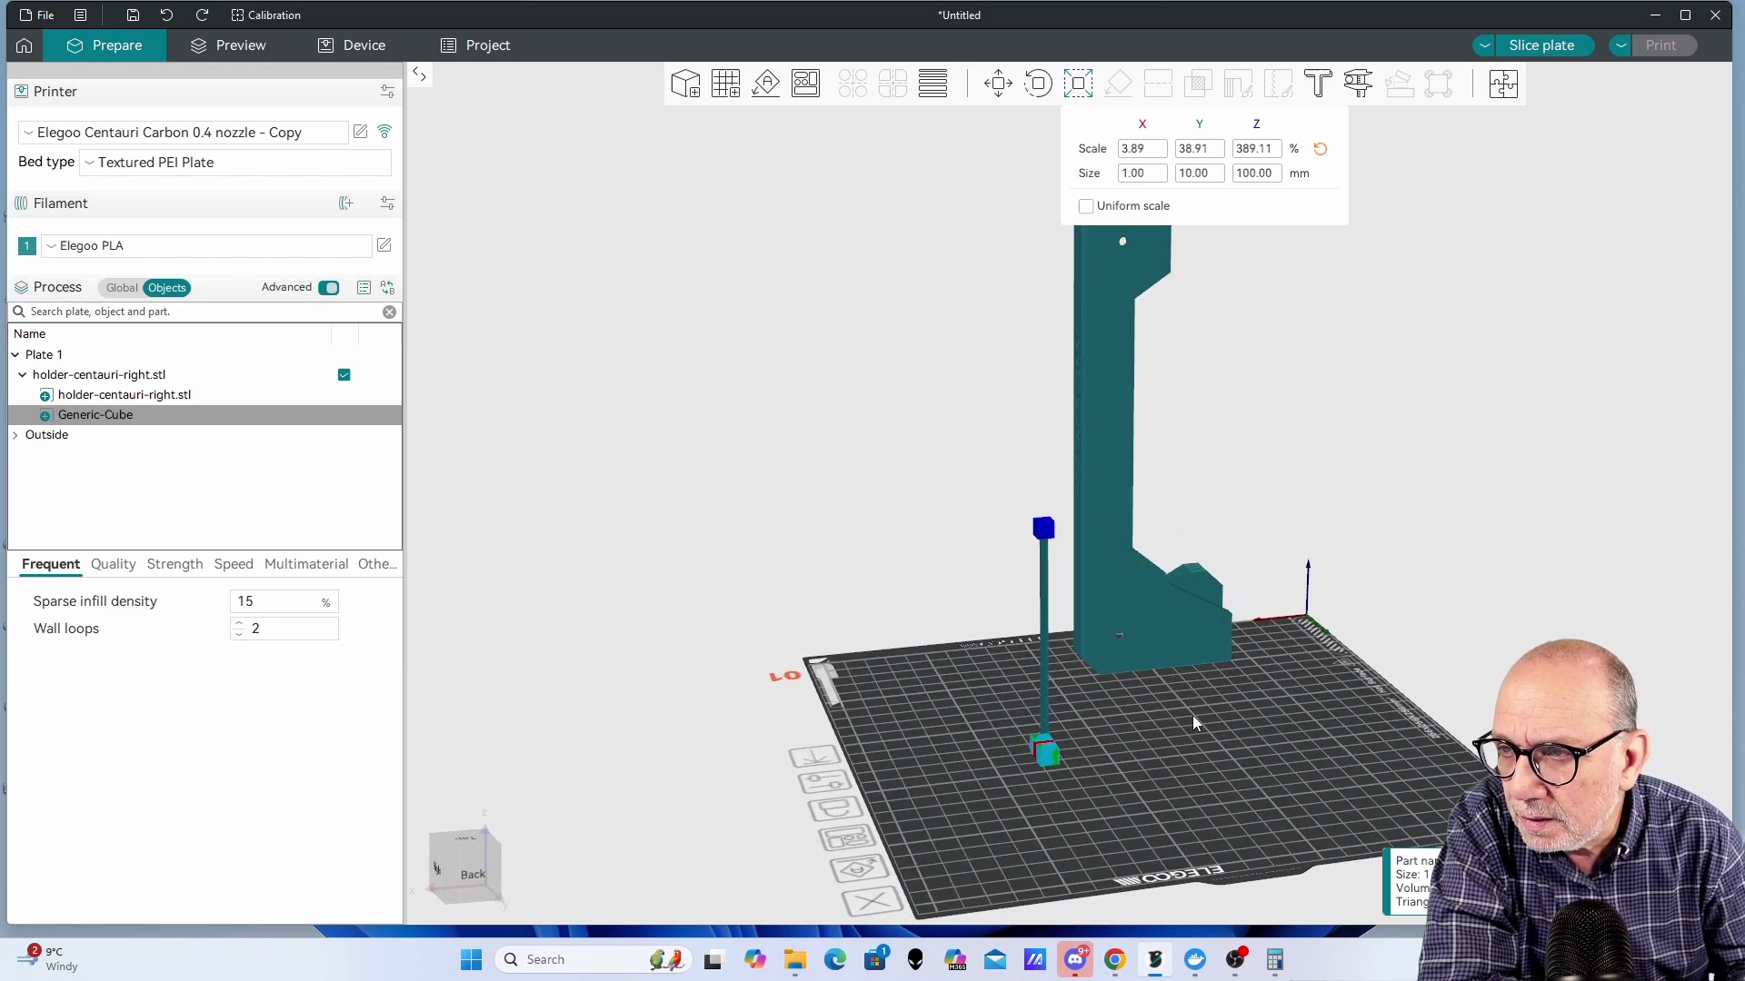
click(998, 84)
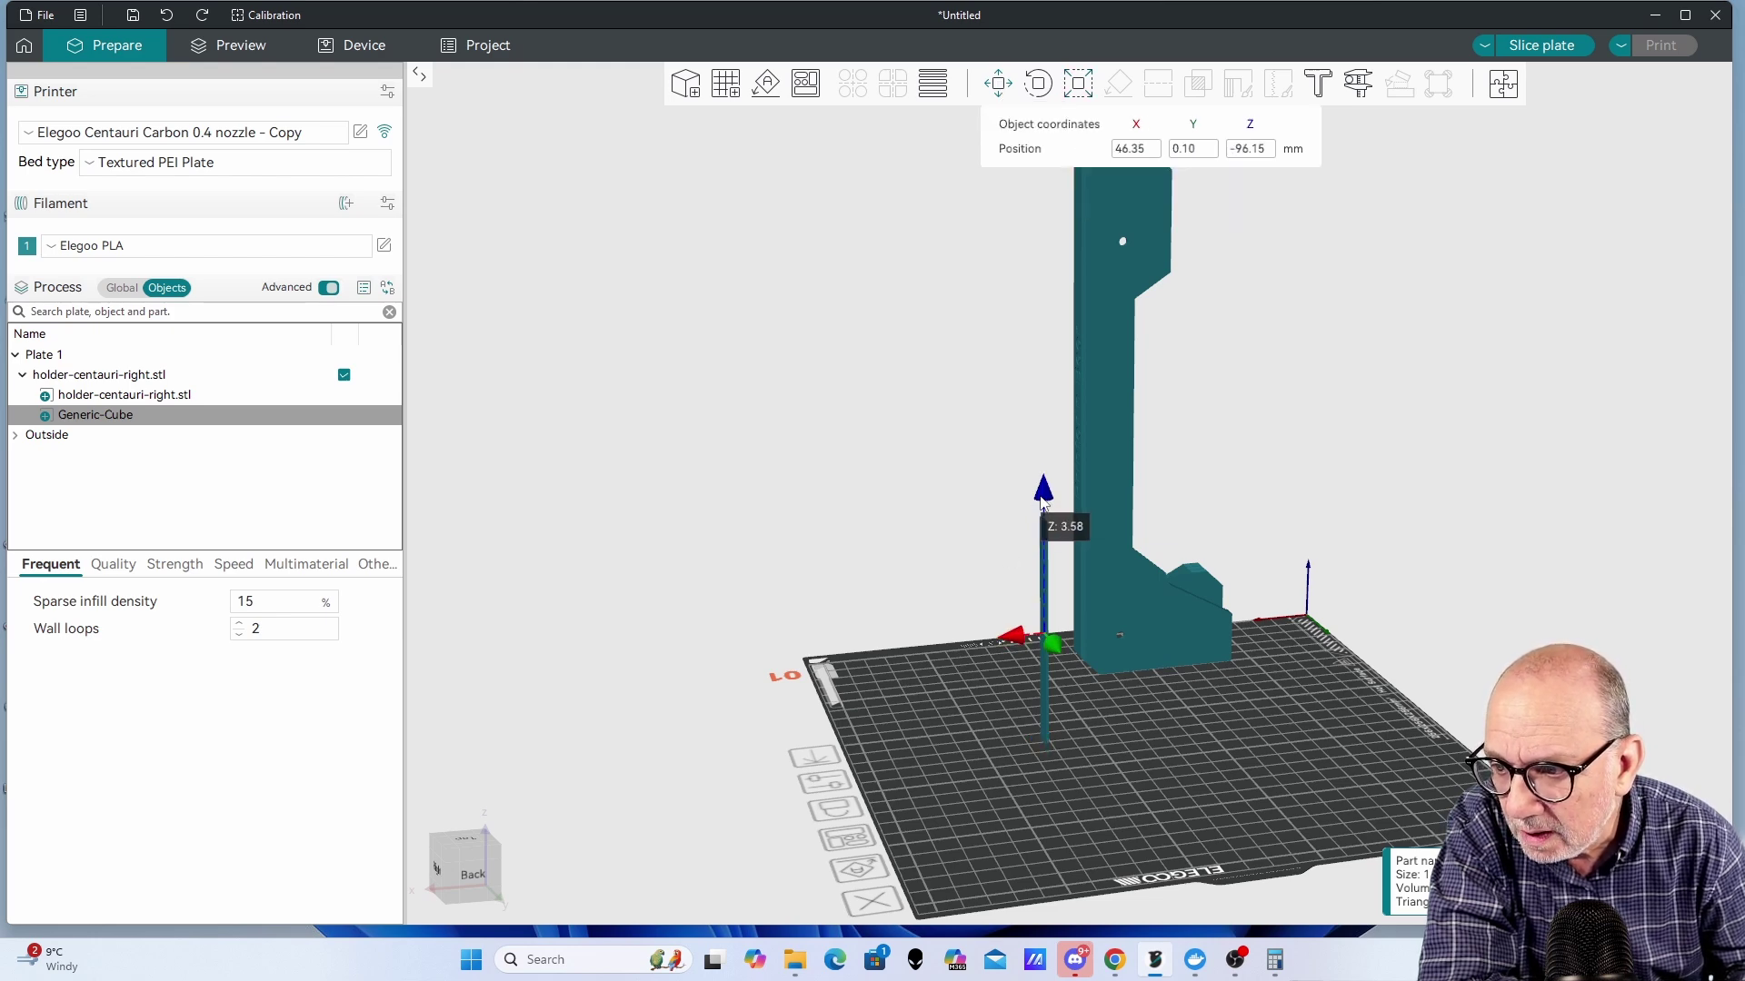
drag(1042, 493, 1043, 409)
drag(1005, 761, 1083, 756)
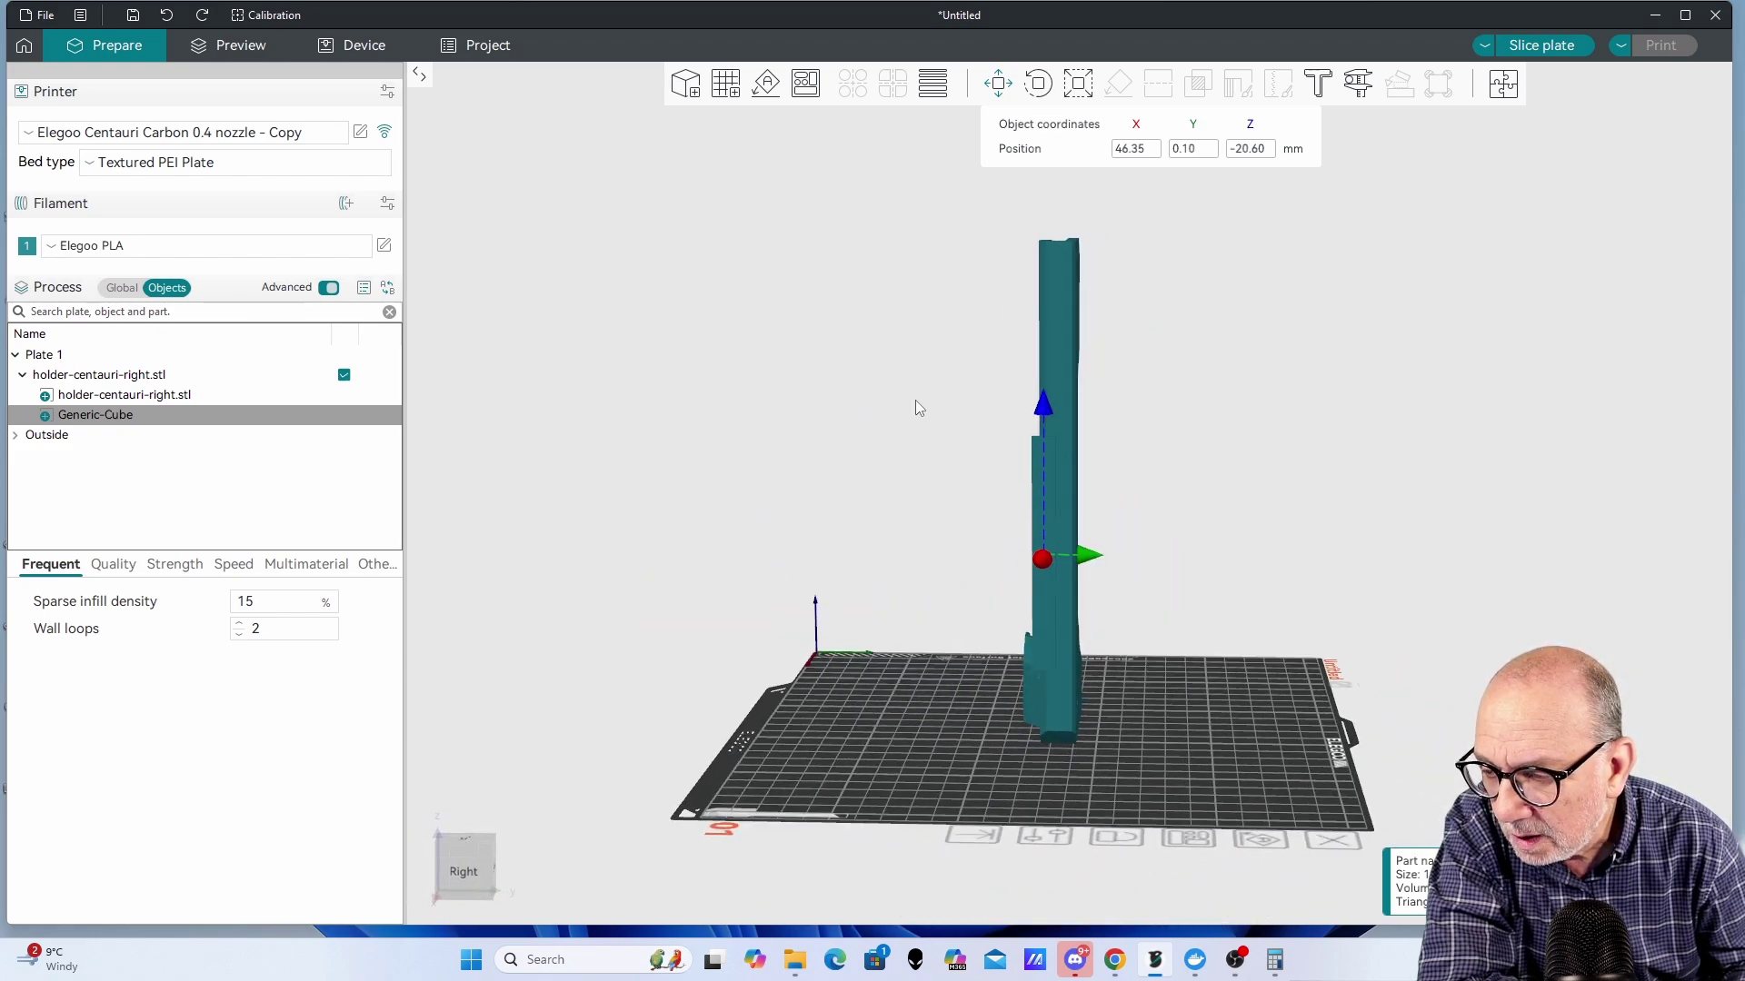
scroll(972, 443, up, 5)
scroll(1297, 494, up, 3)
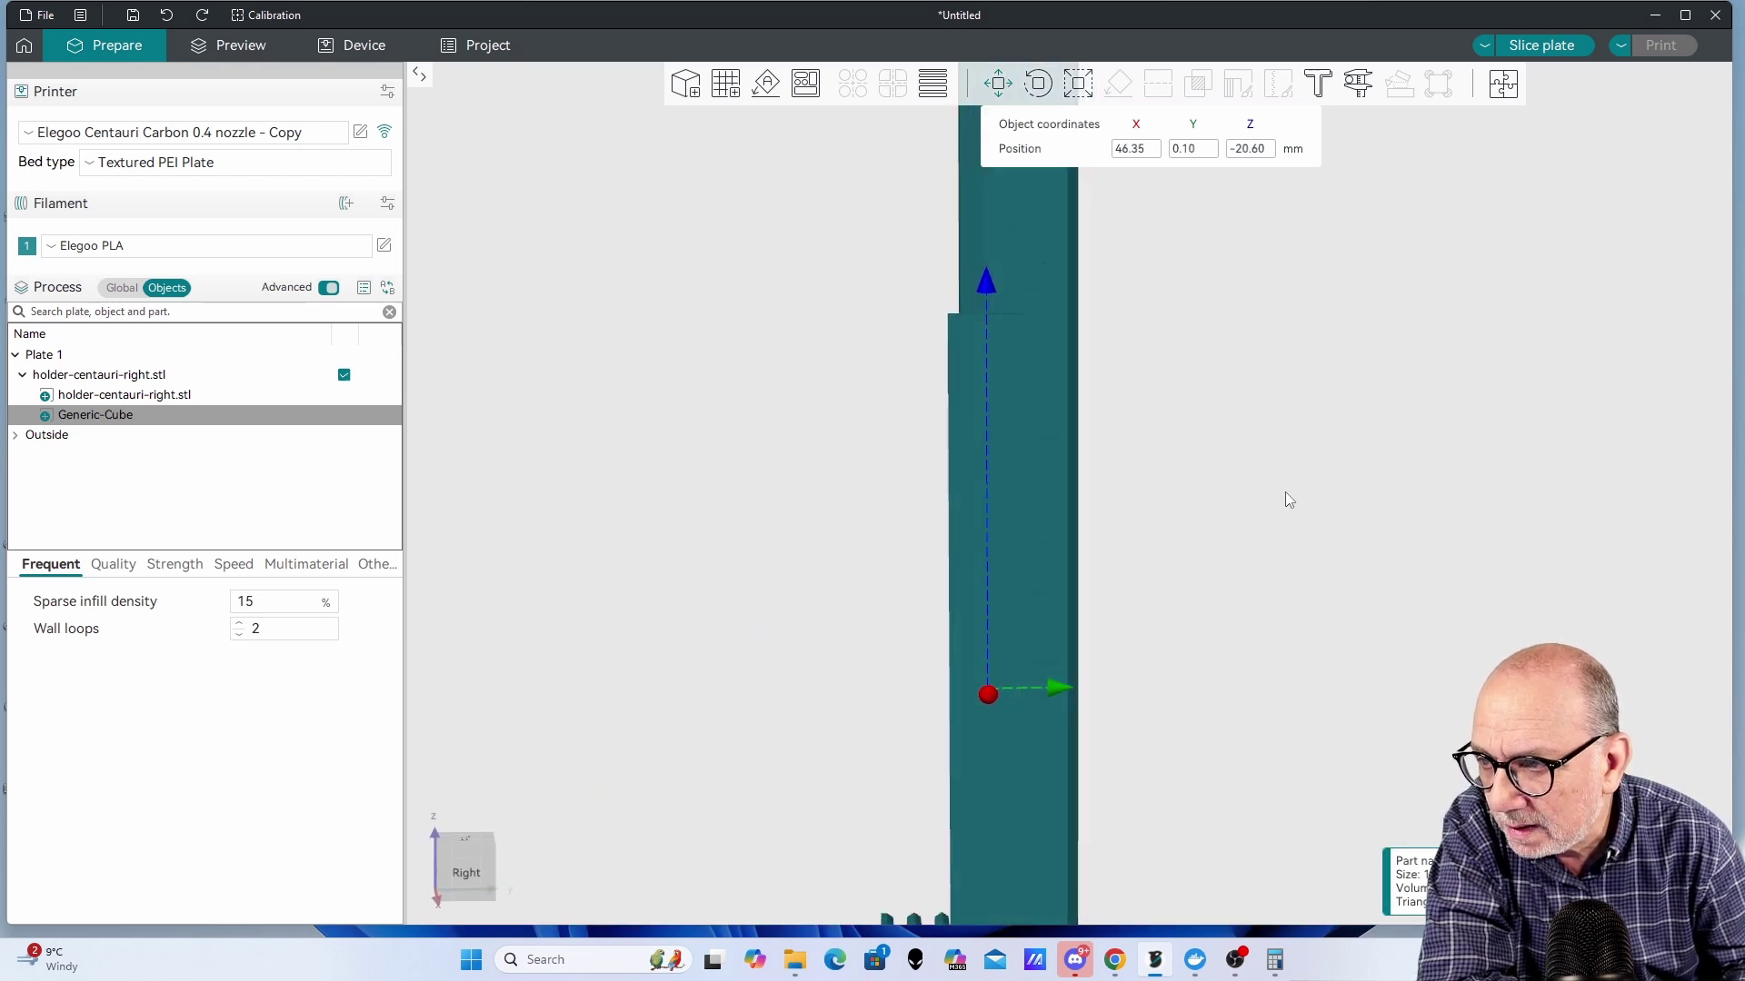
drag(1053, 690, 1179, 671)
drag(1018, 289, 1016, 195)
drag(983, 595, 1104, 593)
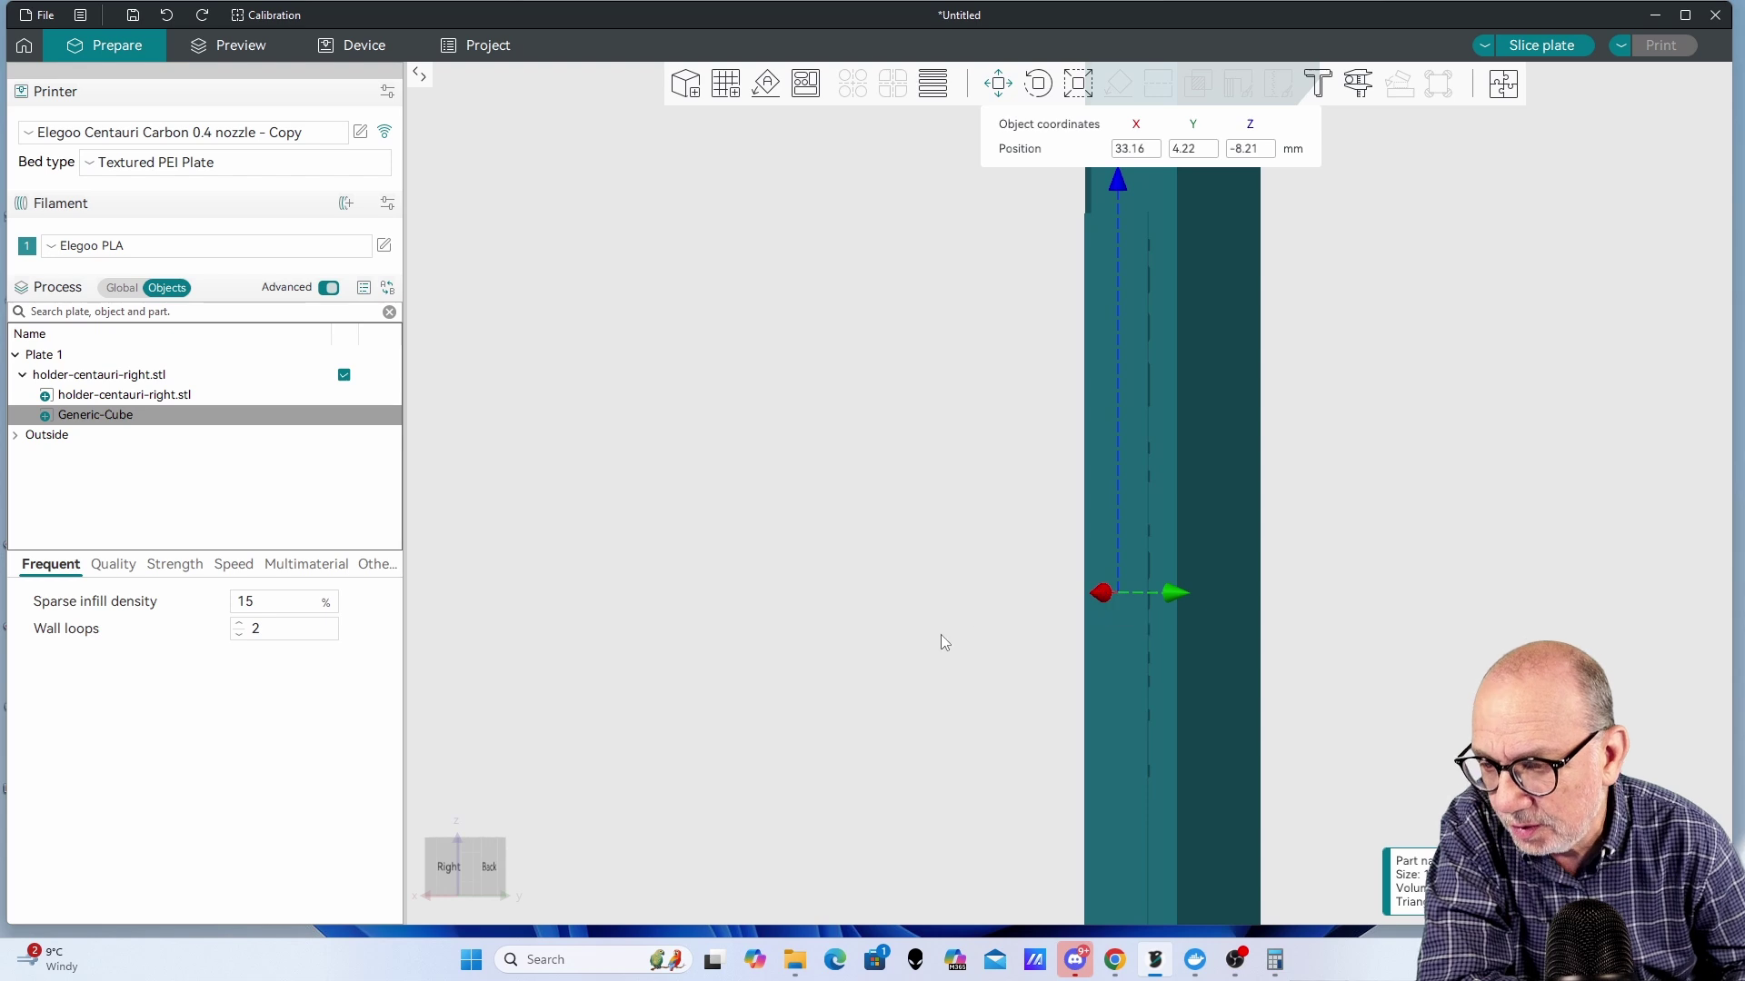
Step: Select the holder-centauri-right.stl part in the object list
click(1358, 85)
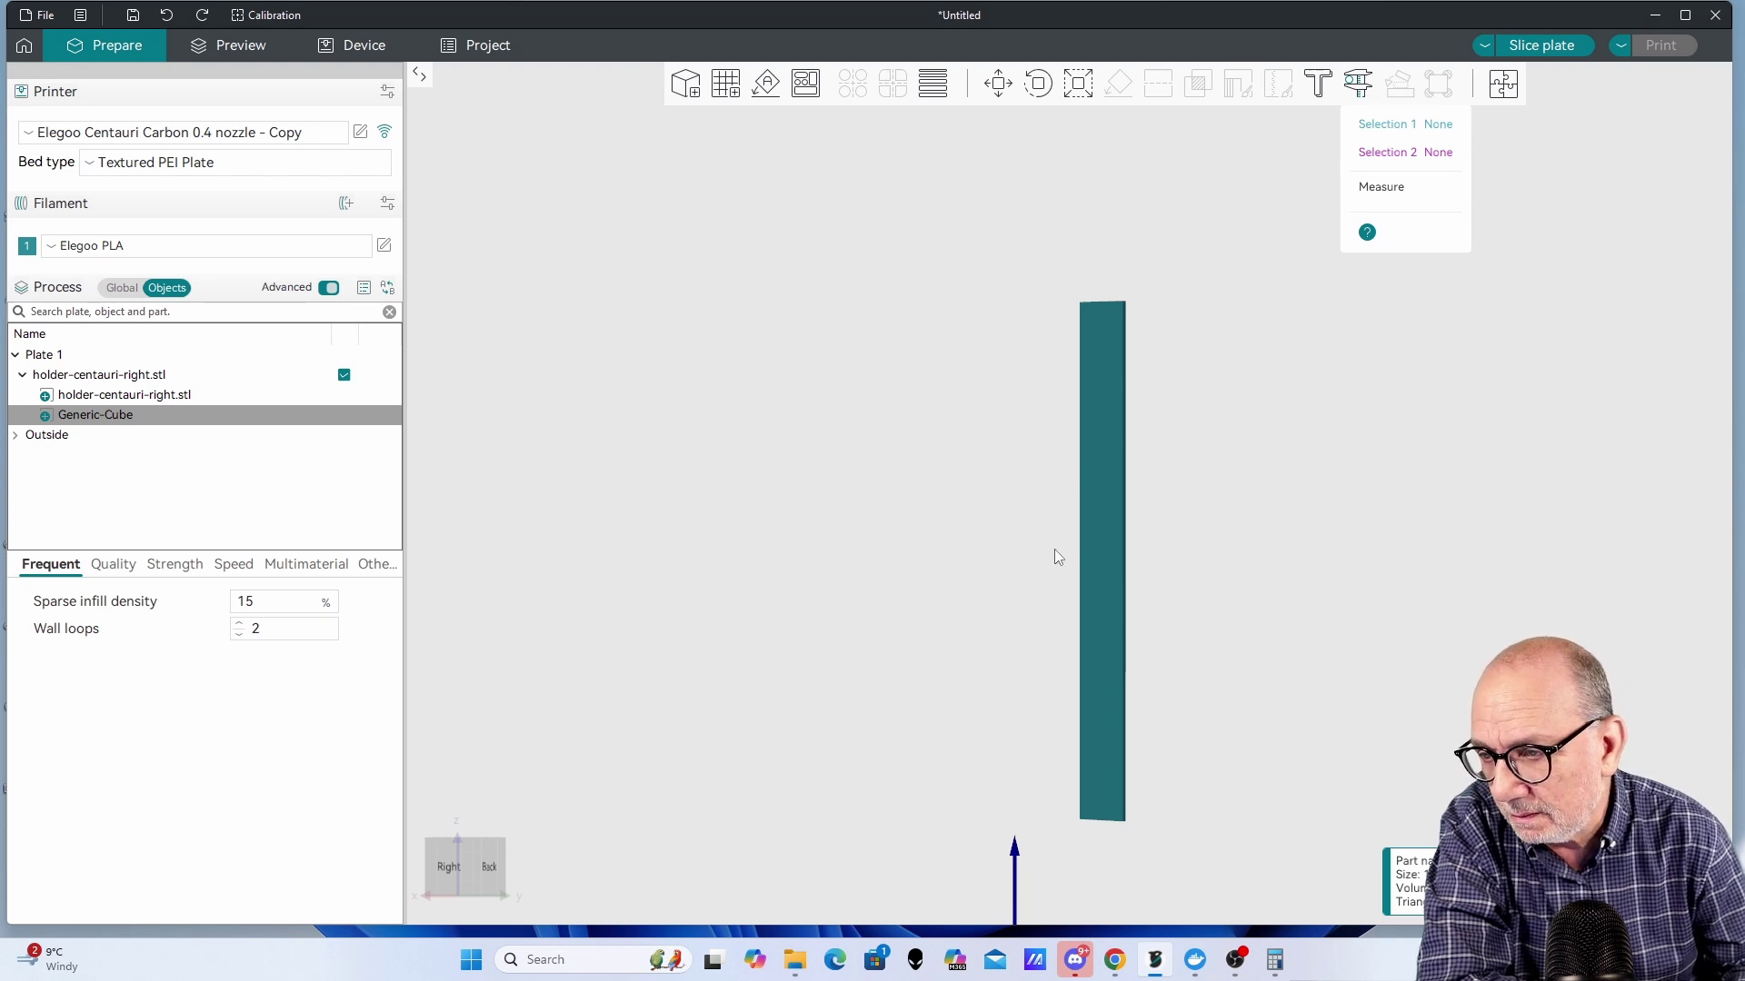
click(1359, 84)
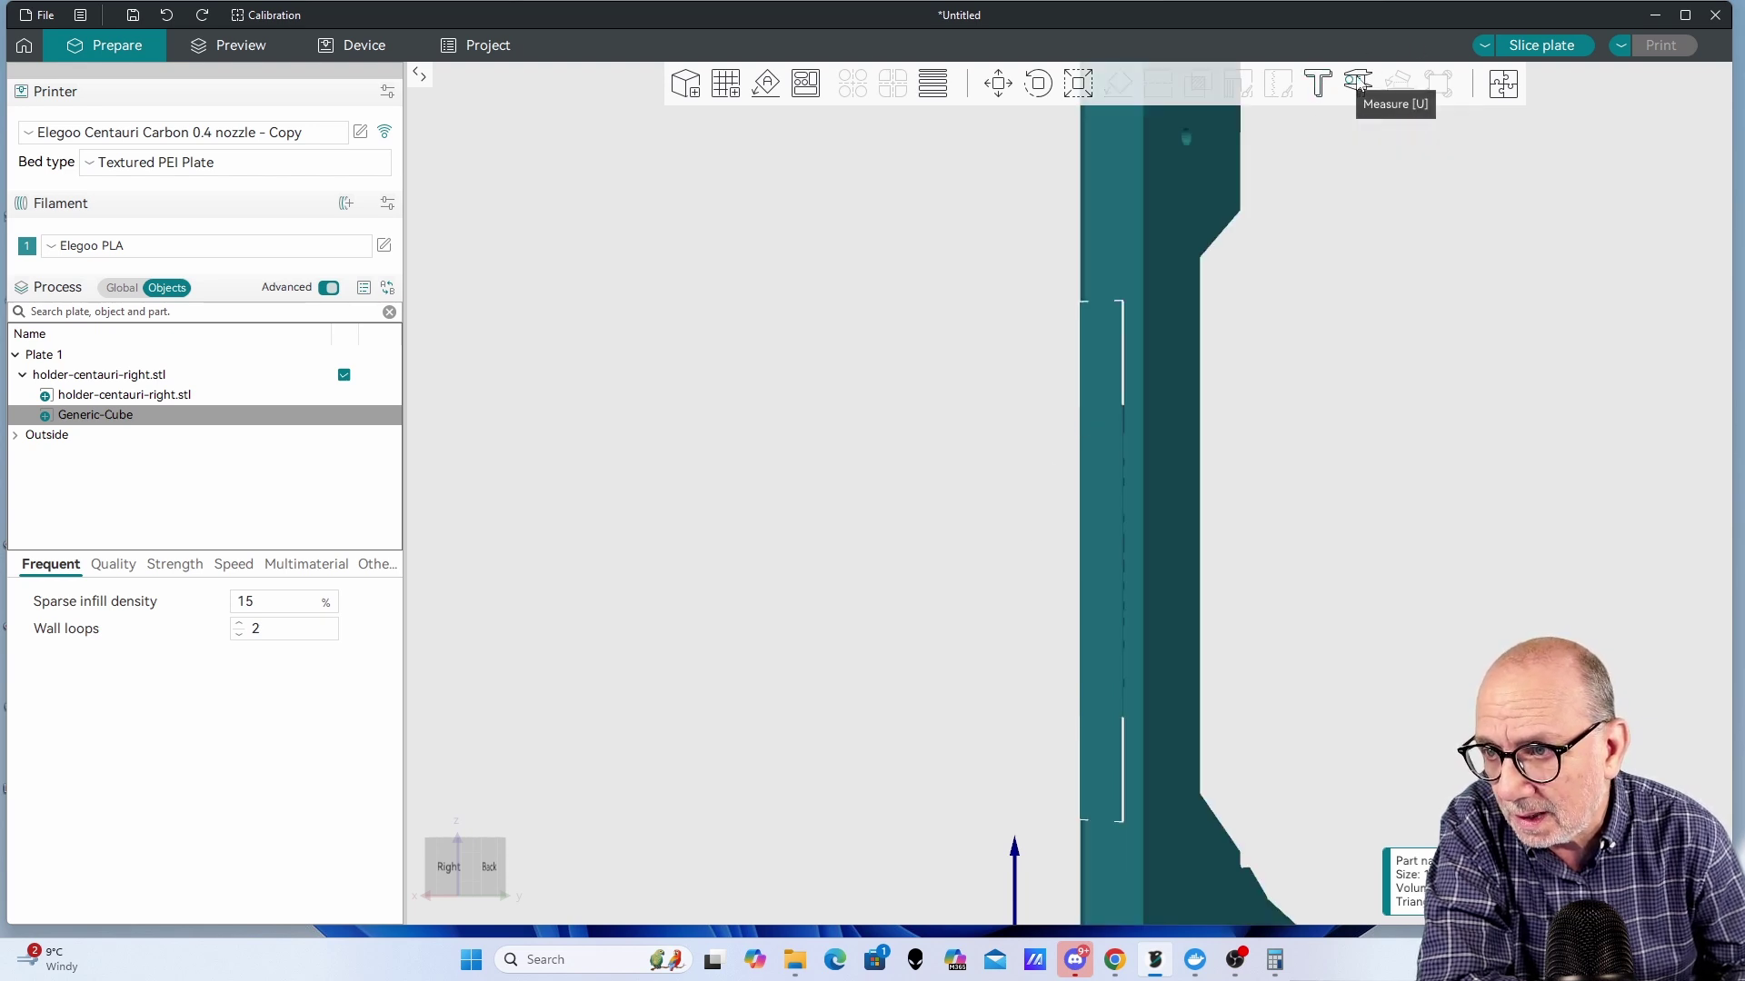
click(136, 396)
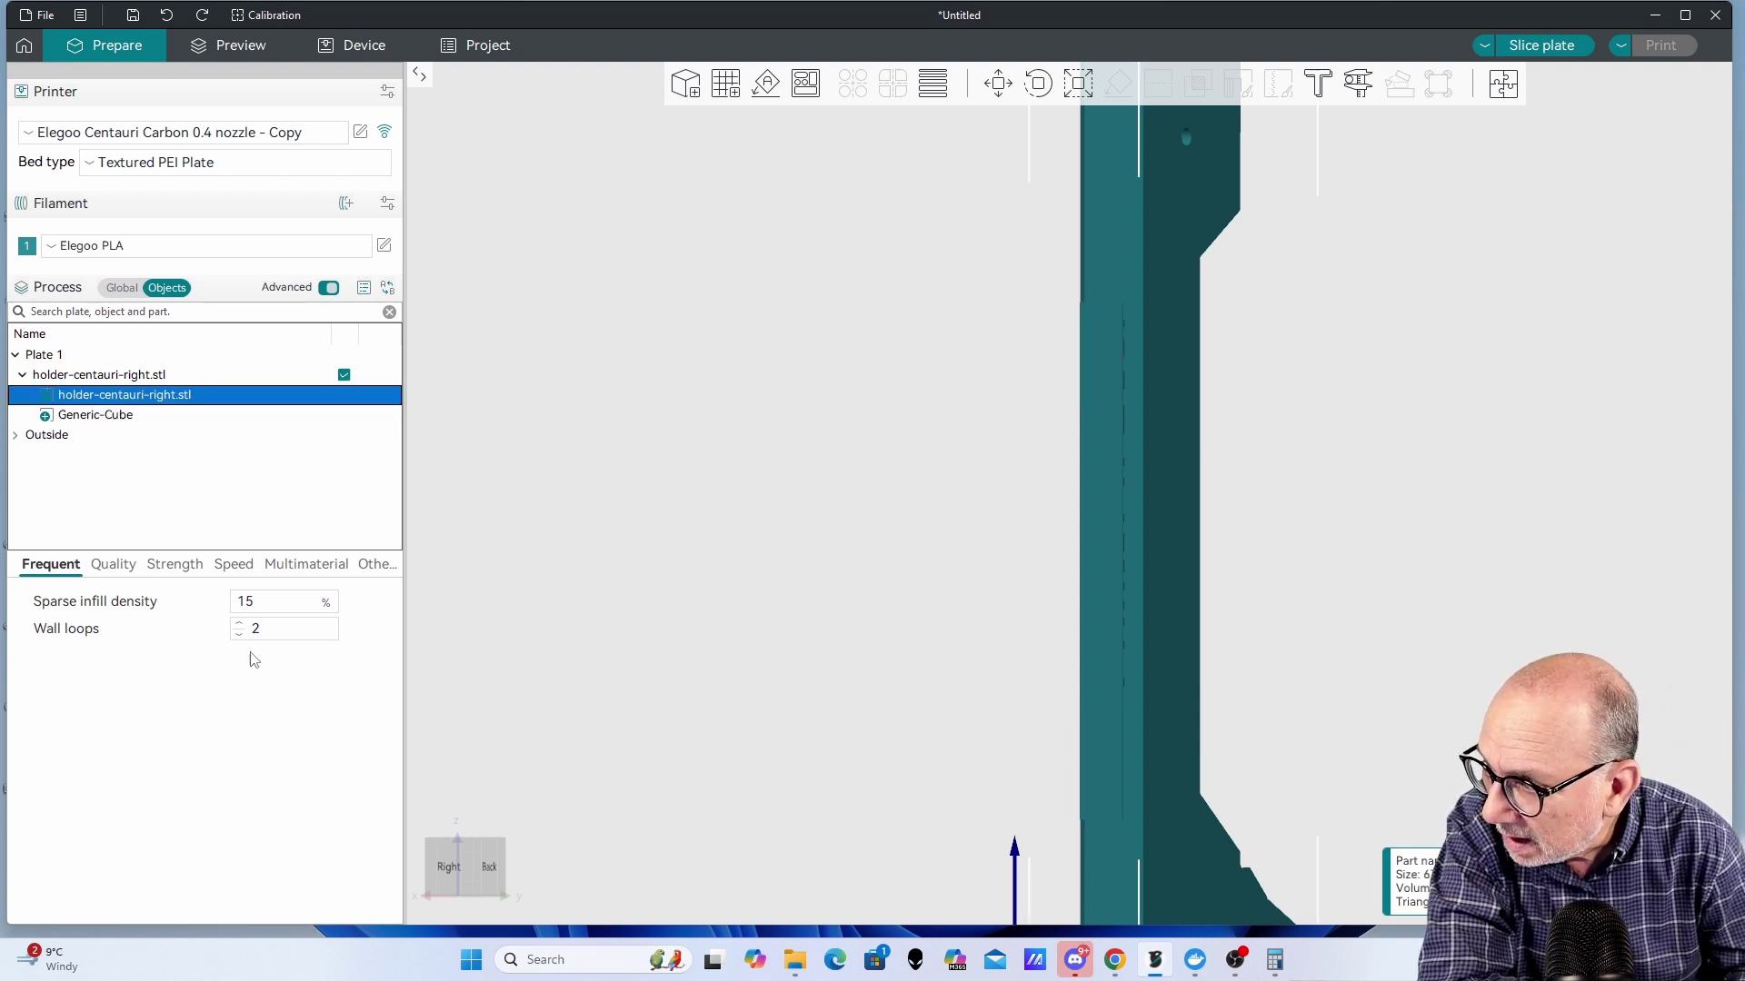
drag(1254, 586, 1297, 583)
scroll(1295, 576, down, 5)
scroll(1294, 560, up, 1)
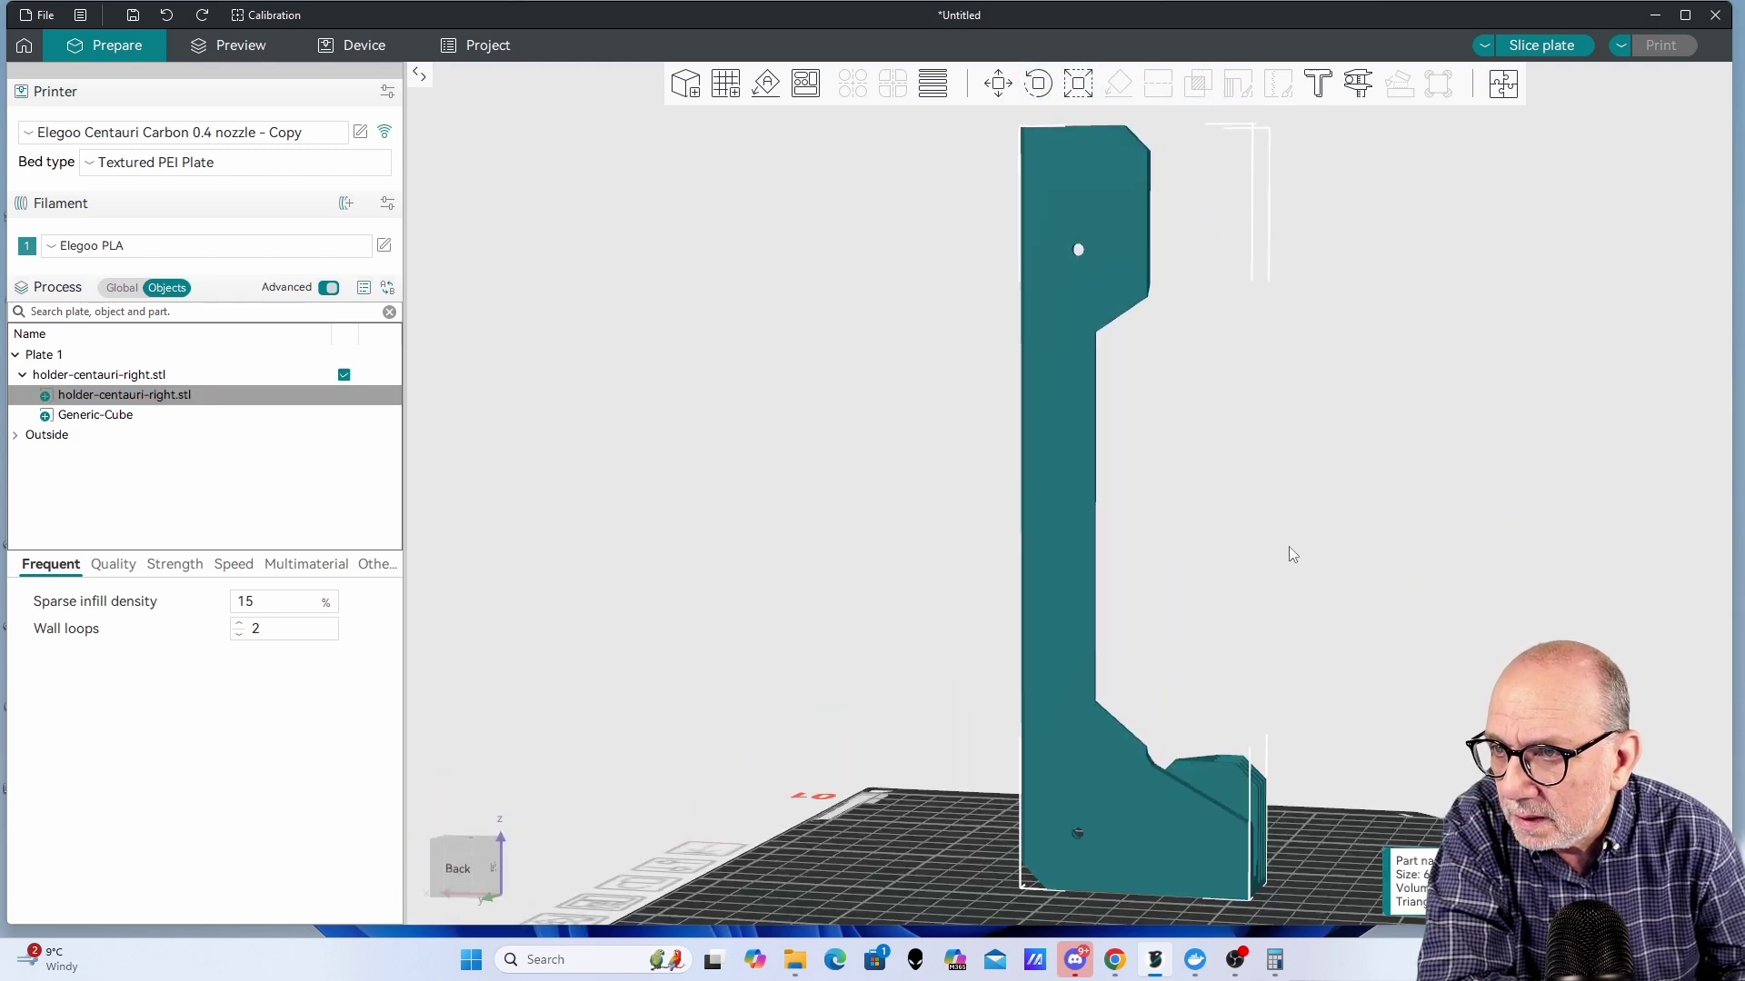
Step: Measure between the holder's right and left vertical edges, reading 65.5 mm
click(1358, 83)
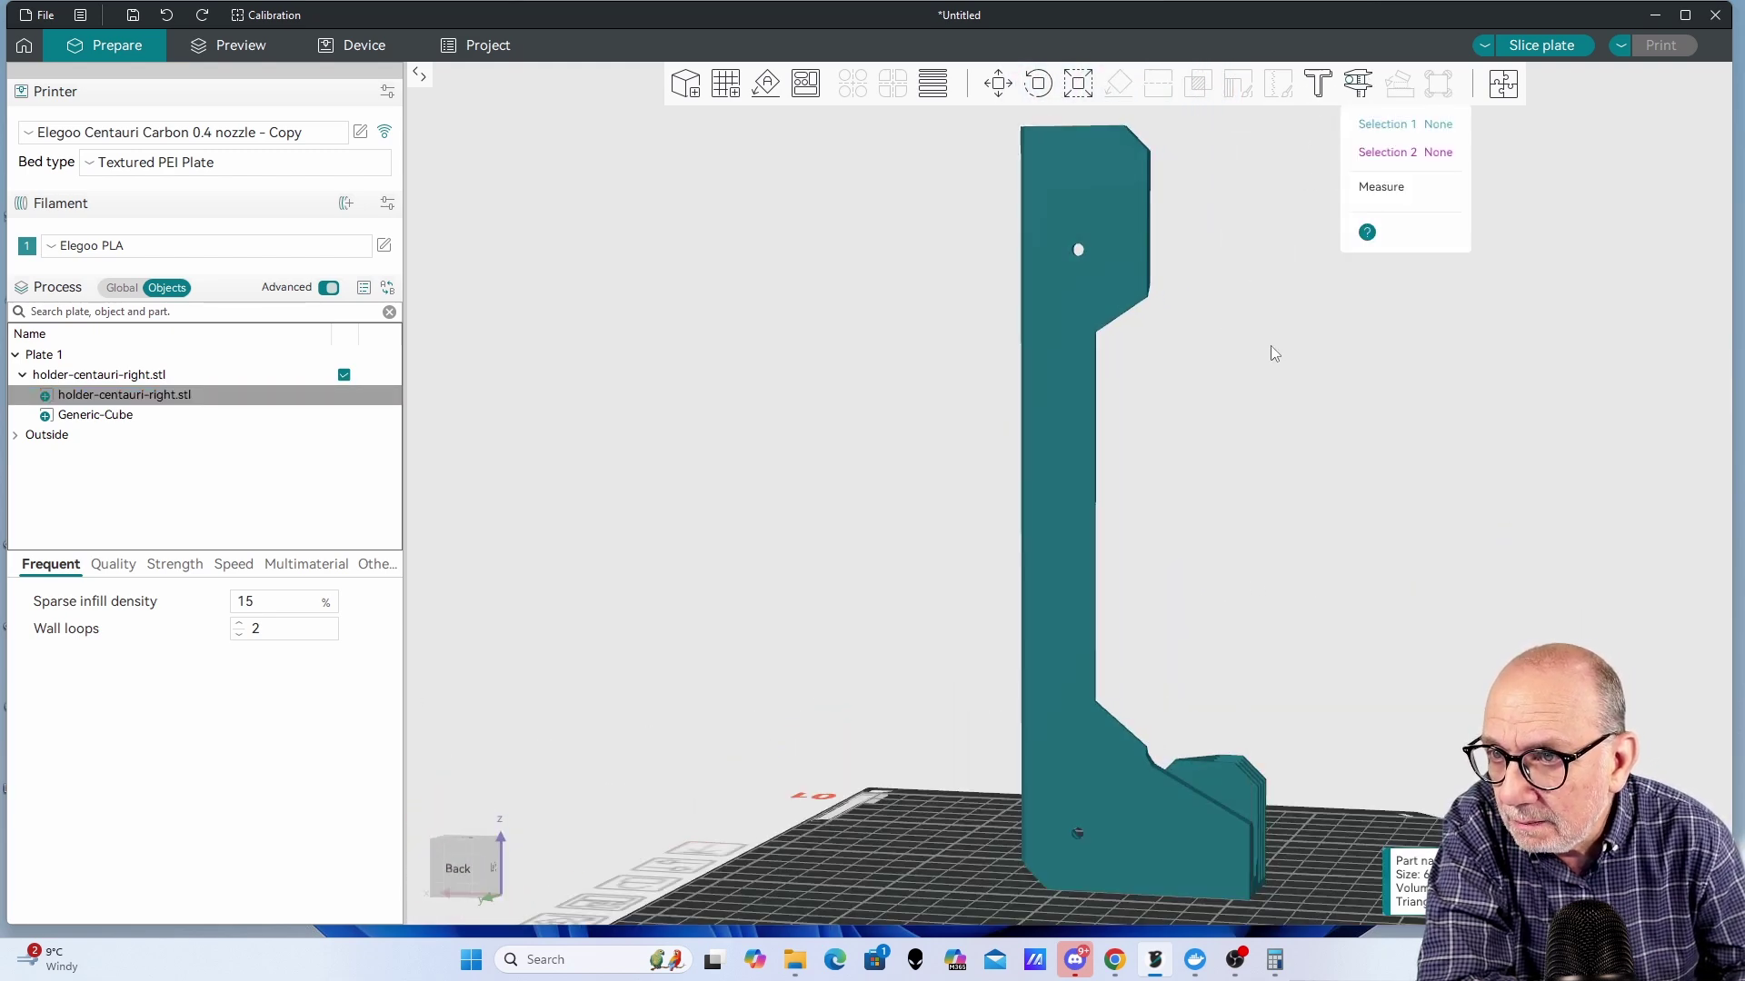
drag(1323, 444, 1234, 482)
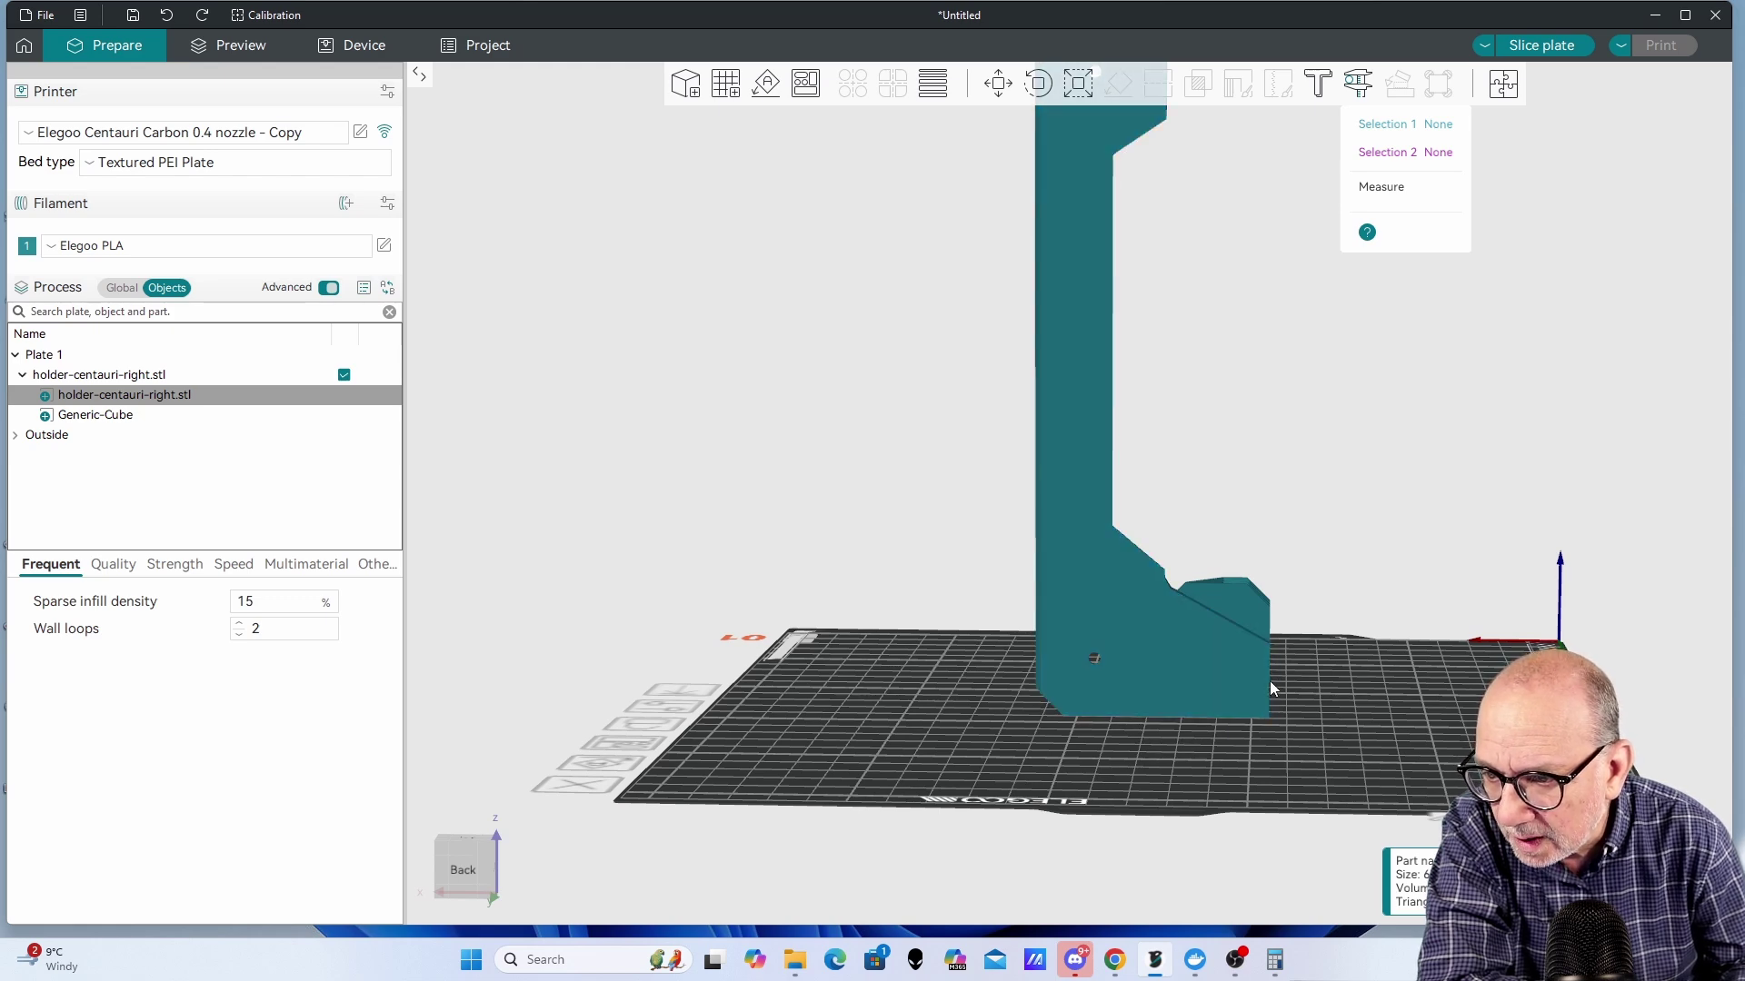
scroll(1267, 687, up, 2)
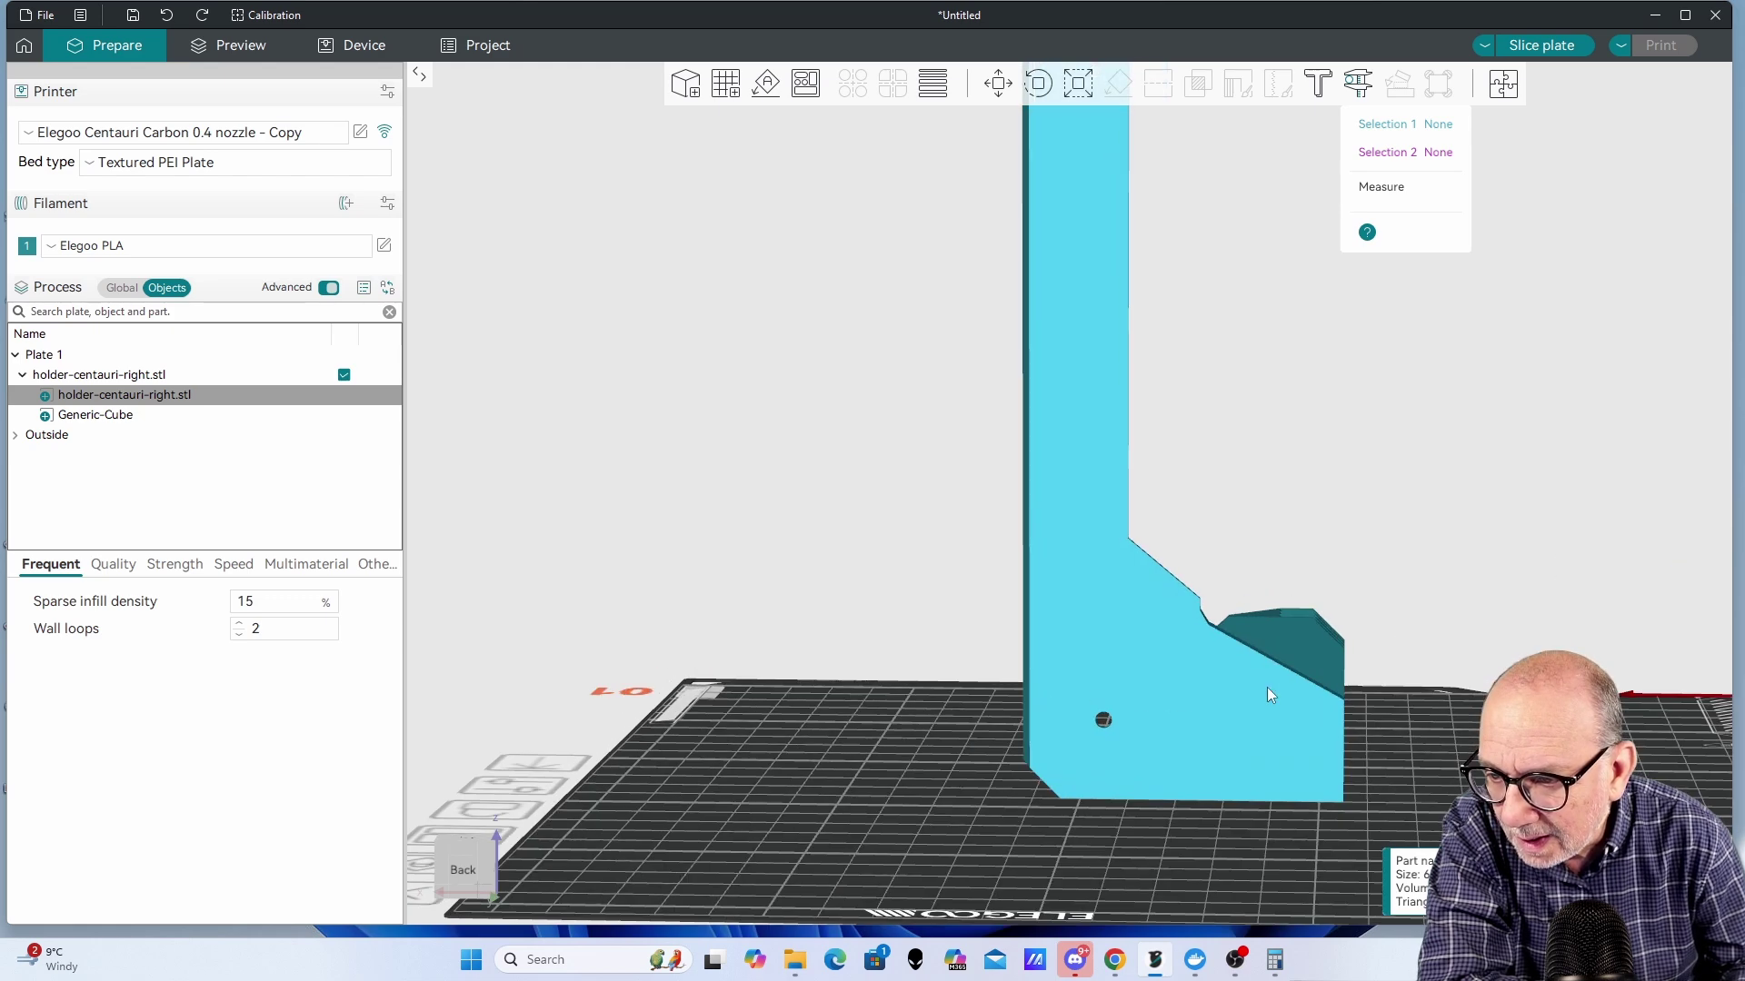
click(1343, 747)
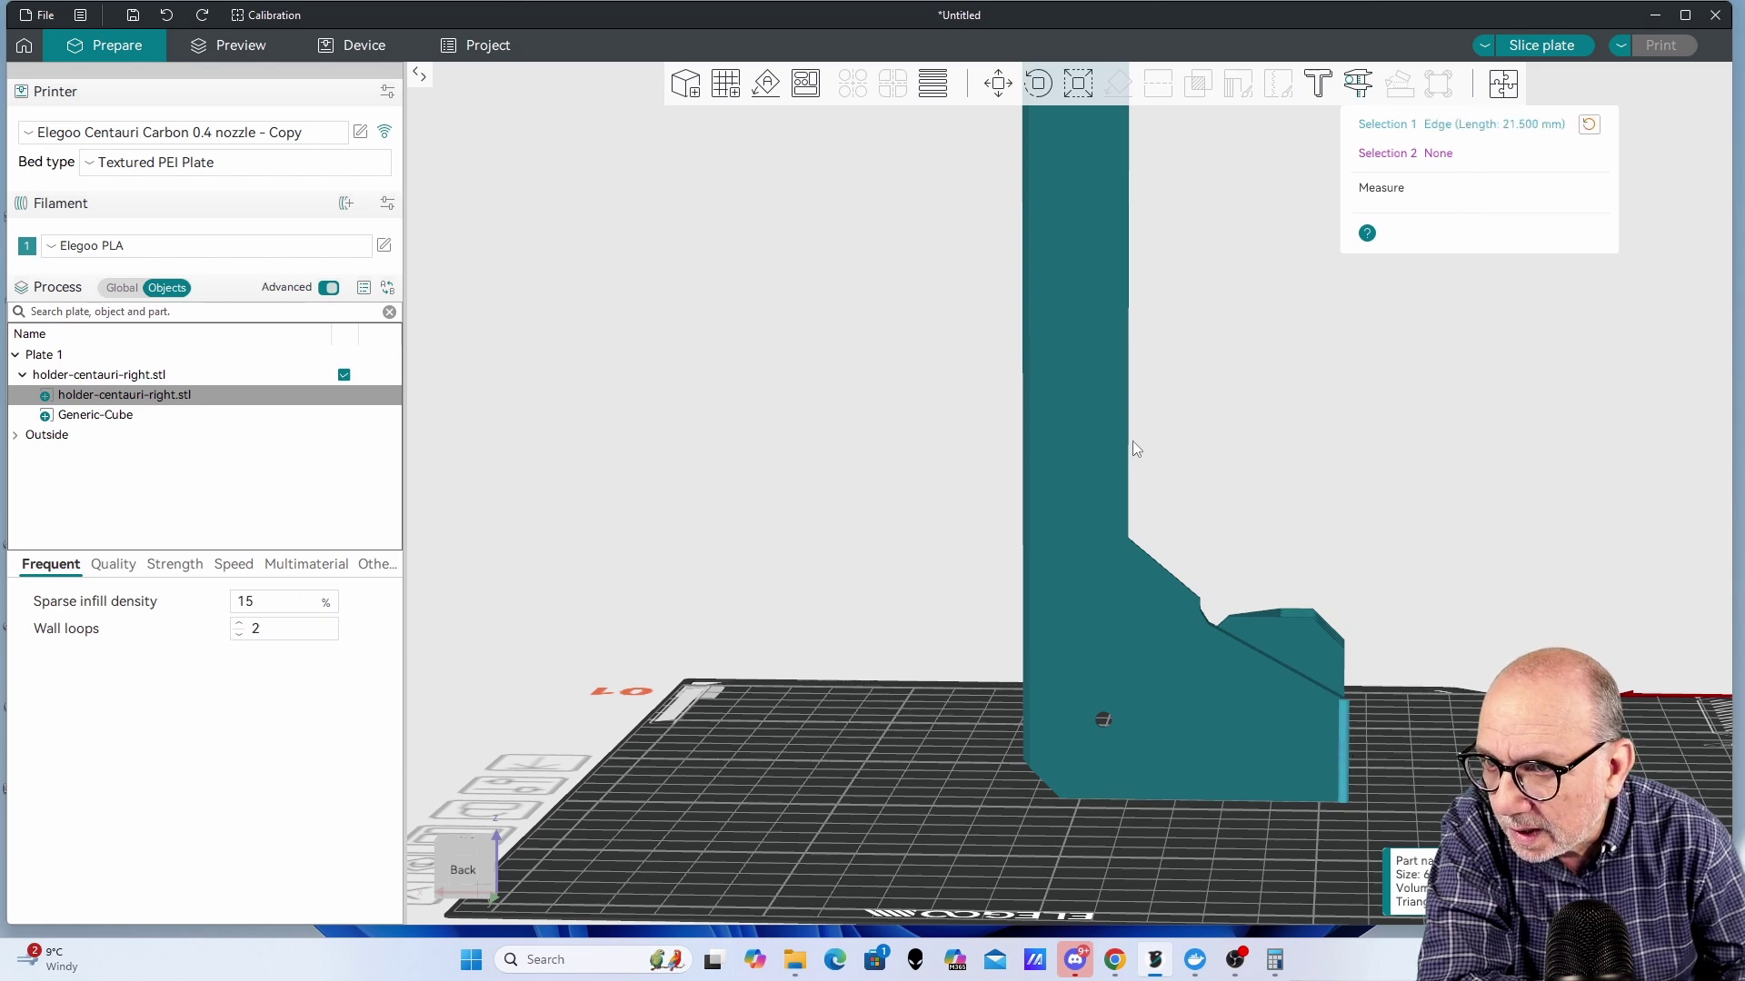
click(1027, 483)
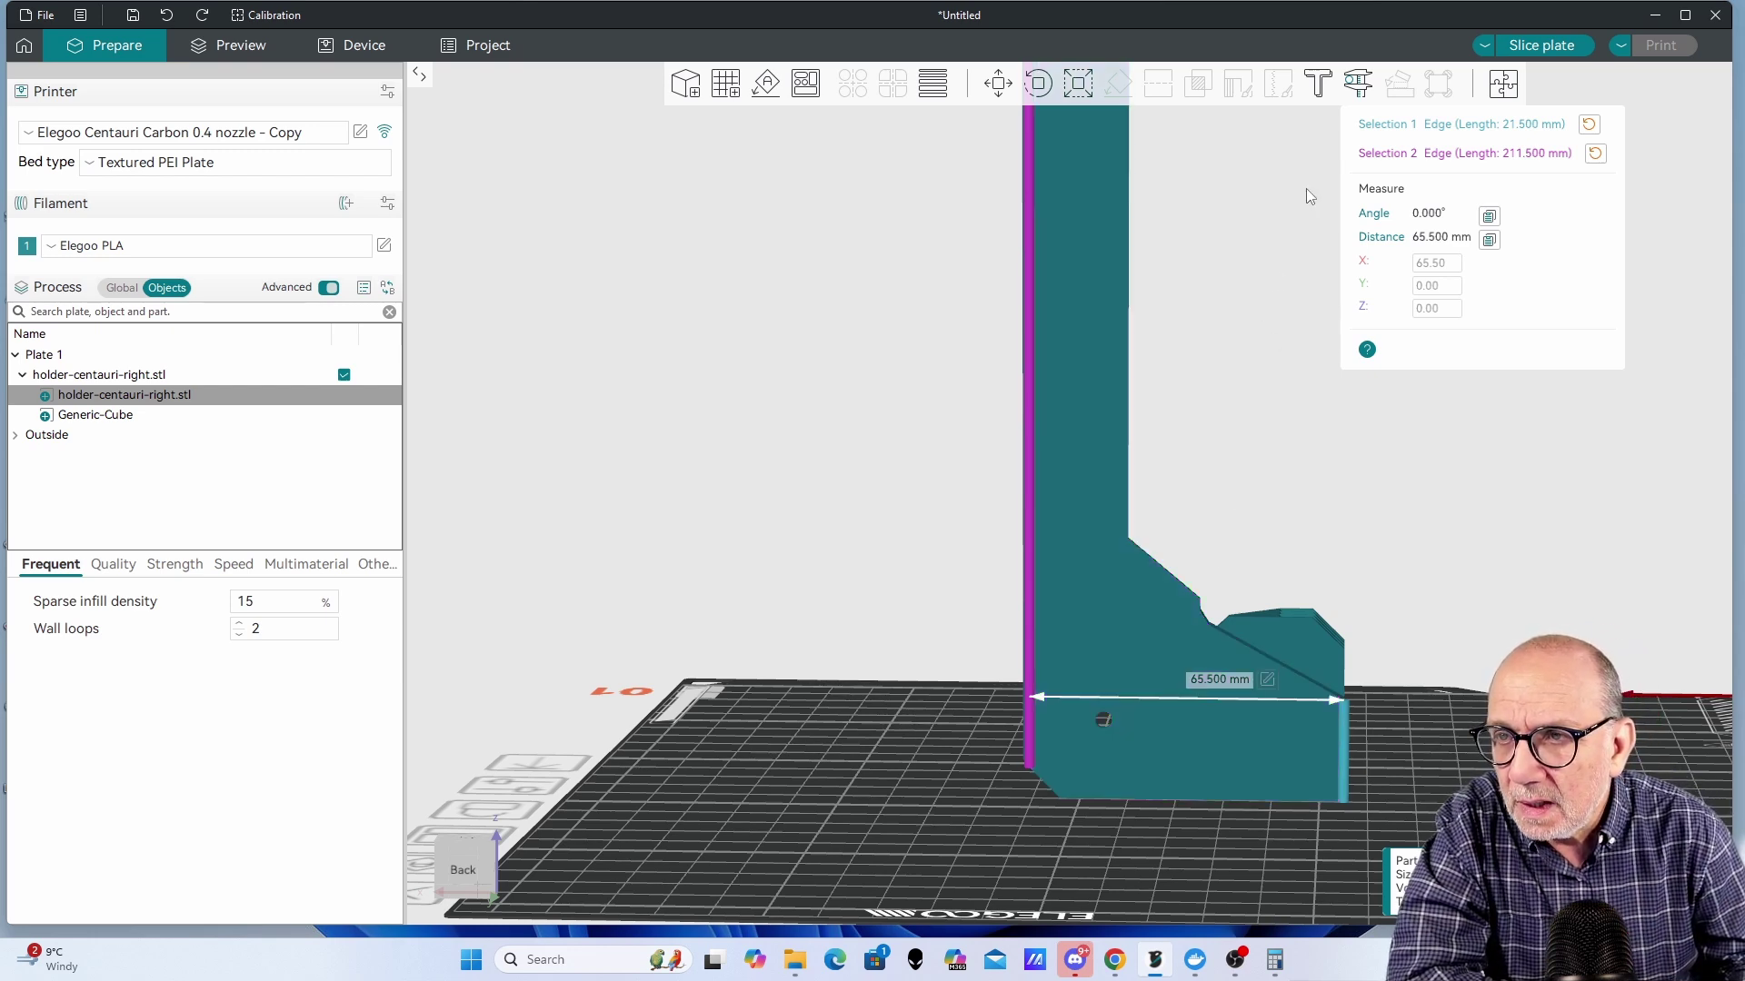
Step: Select the Generic-Cube, close Measure, and slide the cube along X with the Move tool
click(113, 423)
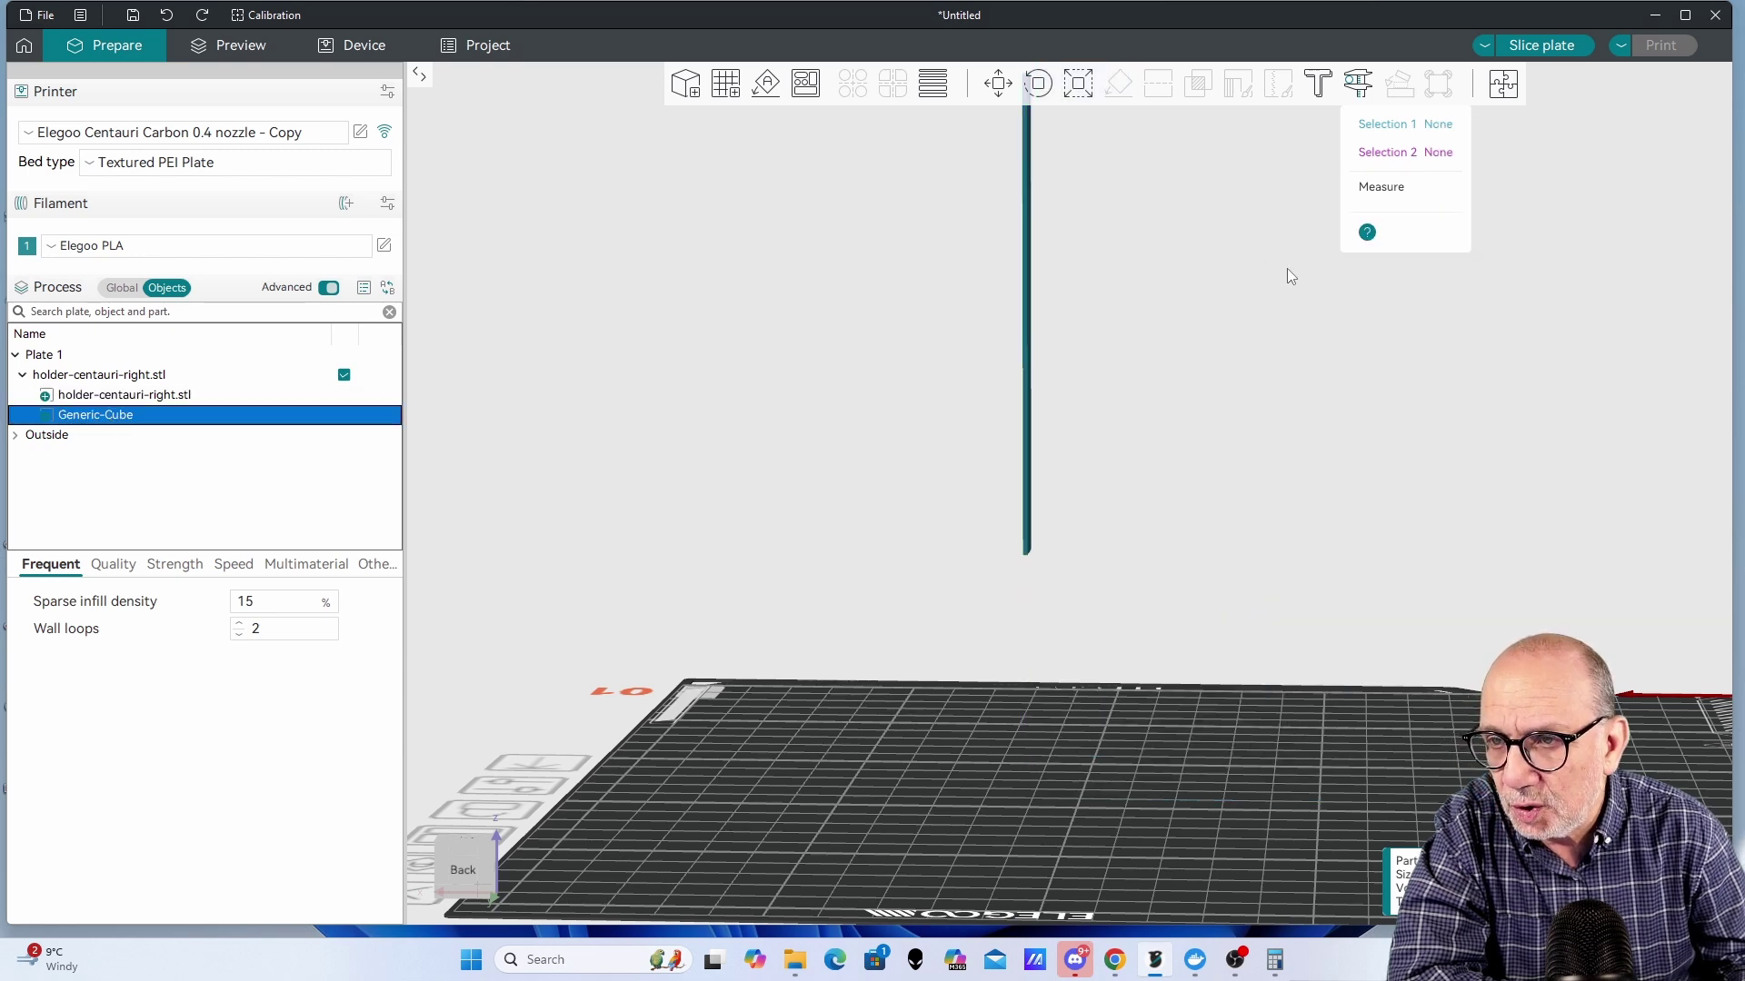
click(1358, 82)
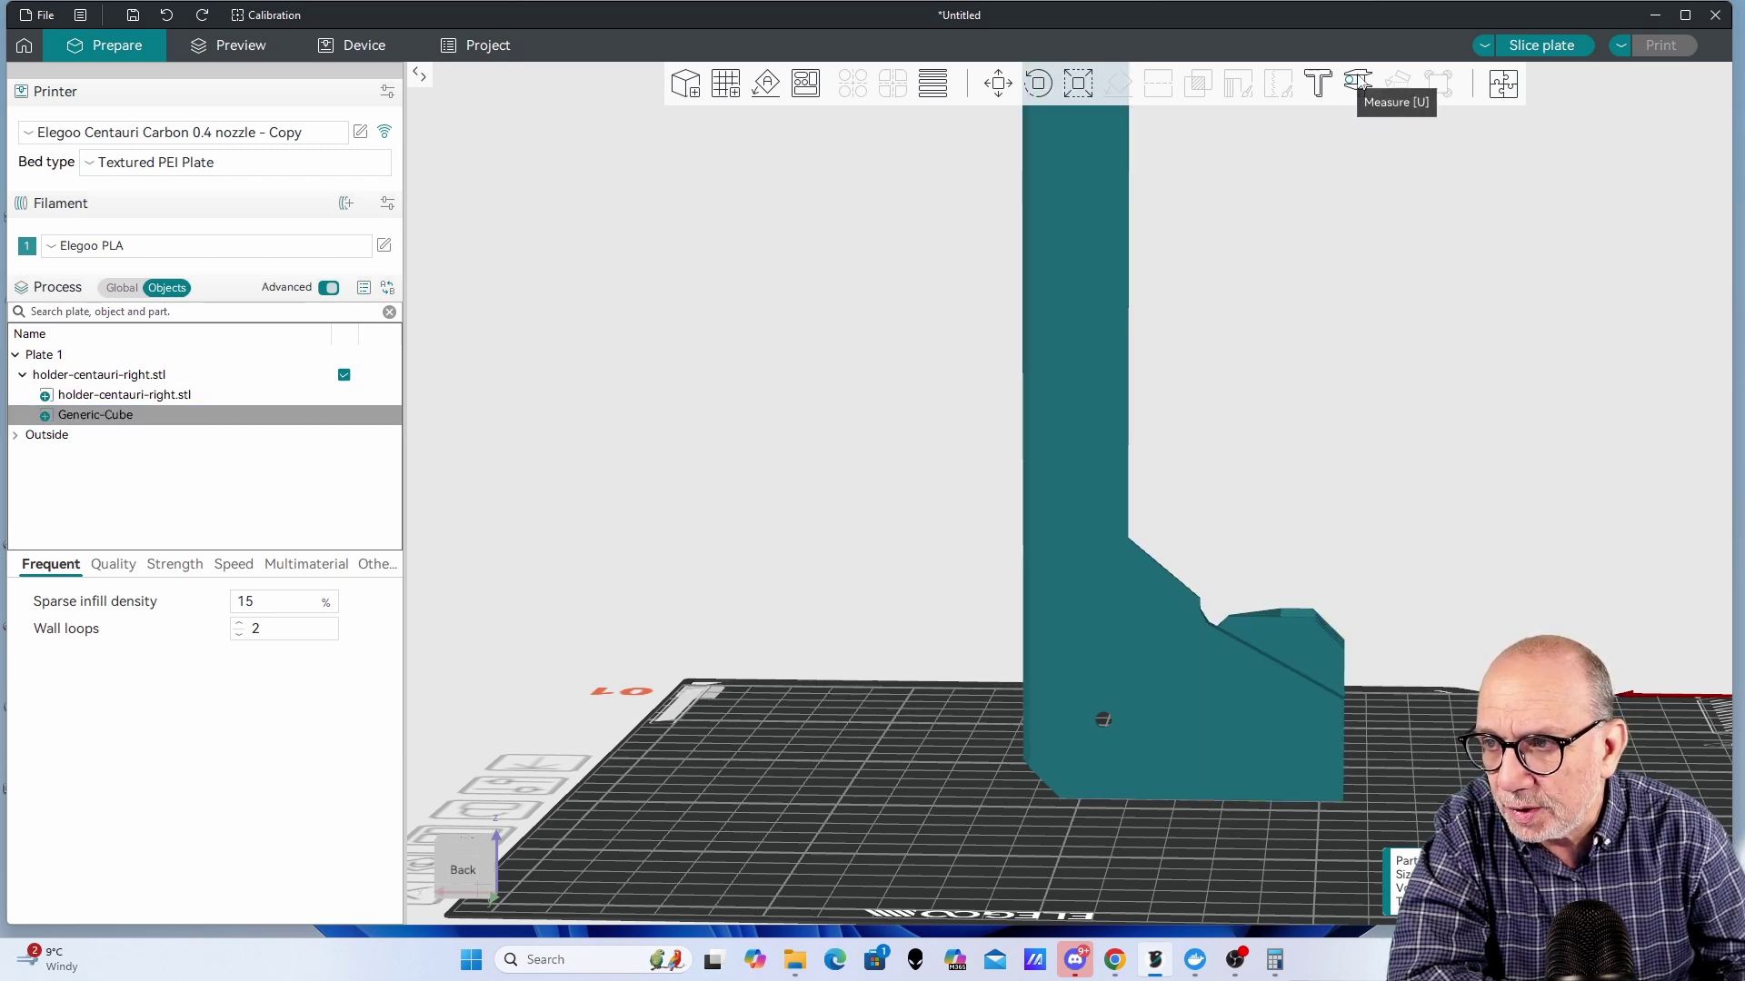
drag(1443, 406, 1136, 227)
click(999, 87)
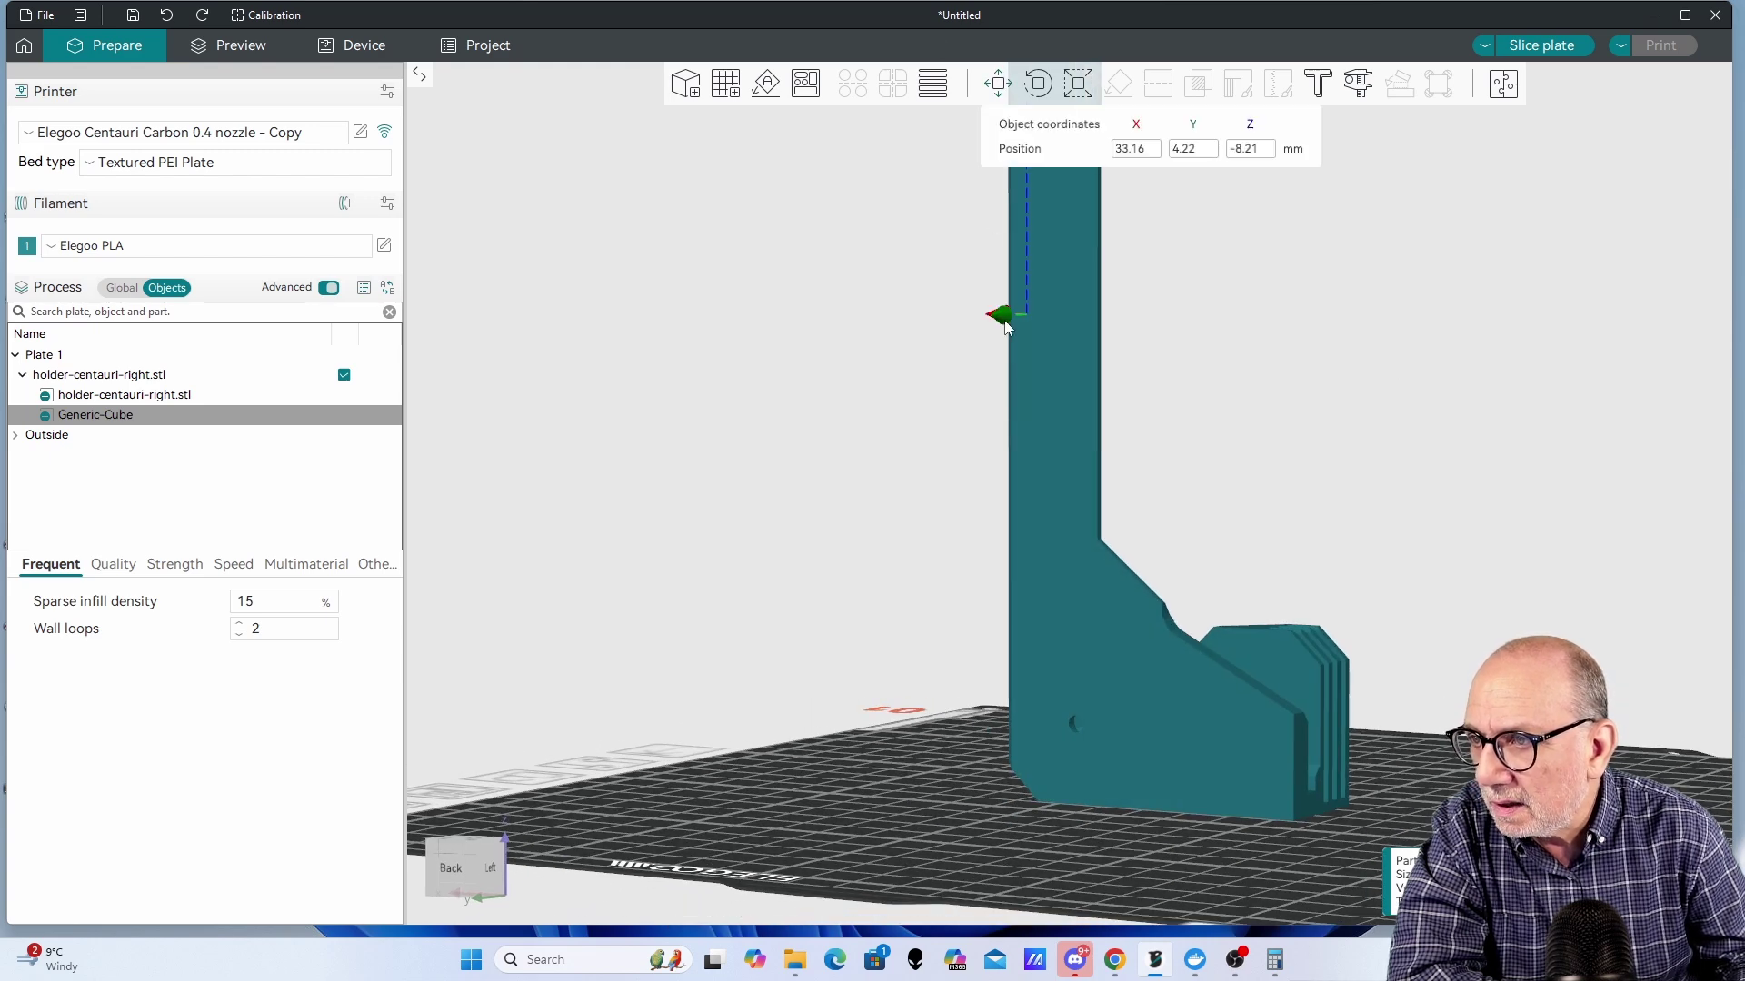
drag(1421, 330, 1450, 335)
drag(989, 320, 876, 320)
scroll(1337, 313, down, 2)
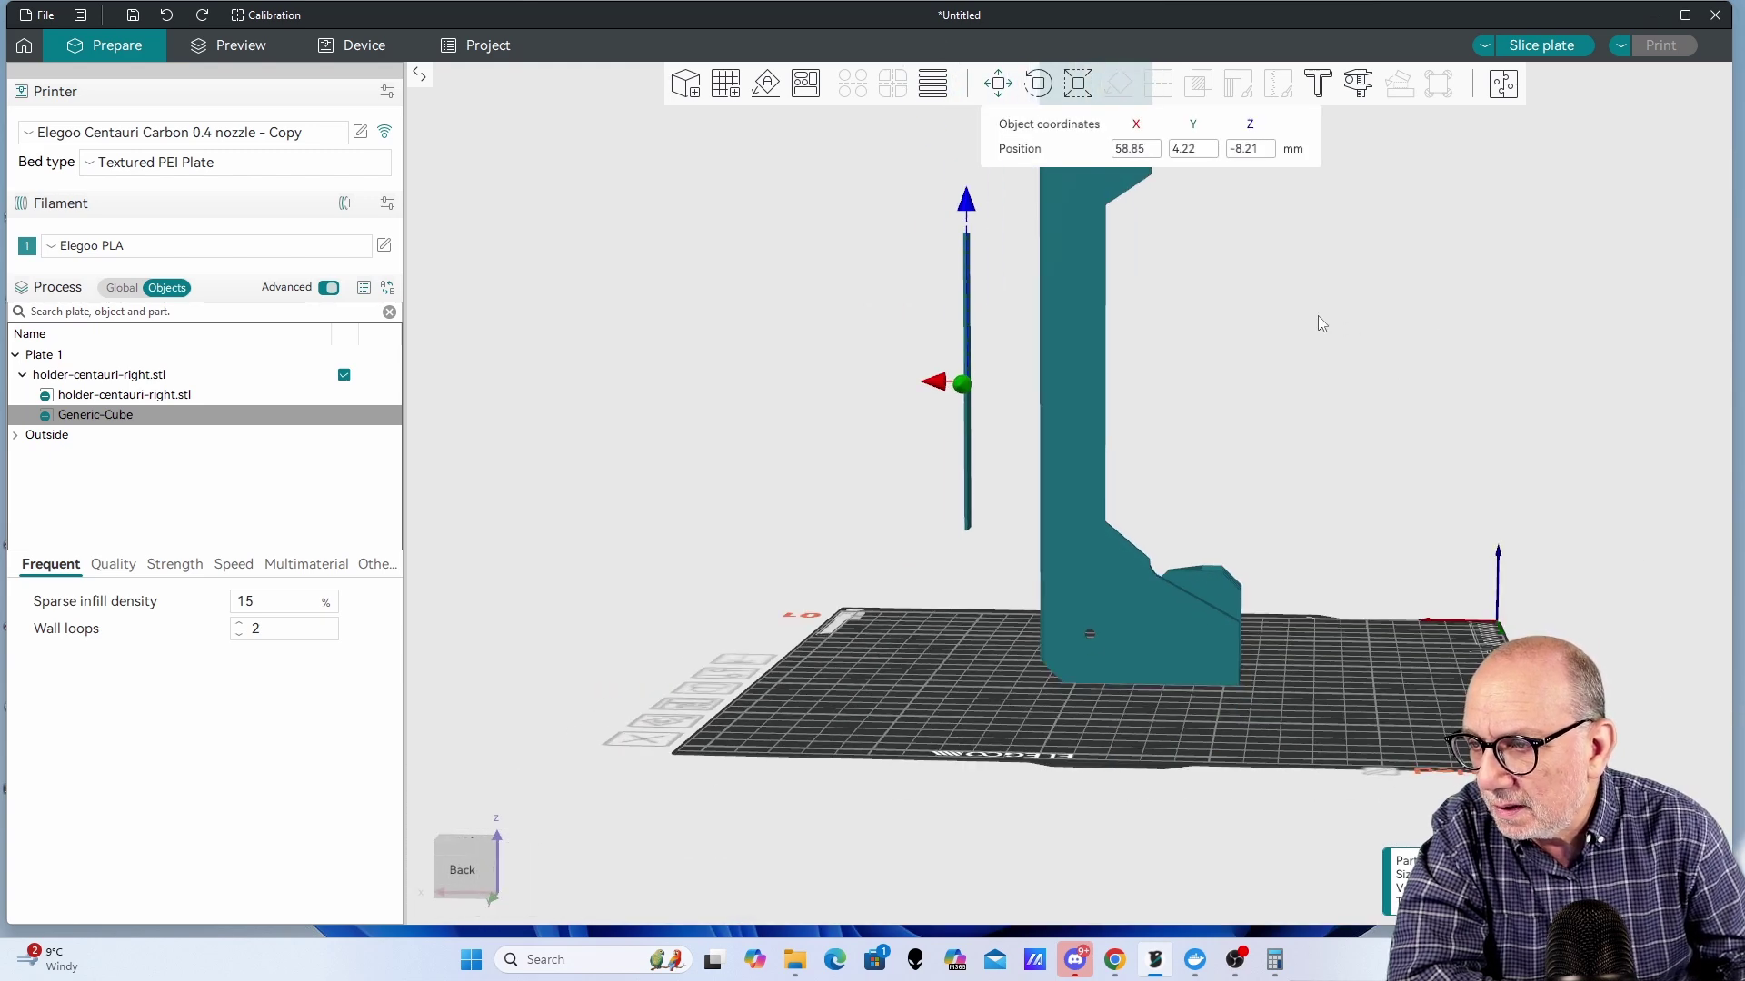
mouse_move(1308, 317)
mouse_down()
mouse_move(1288, 332)
mouse_move(1309, 311)
mouse_up()
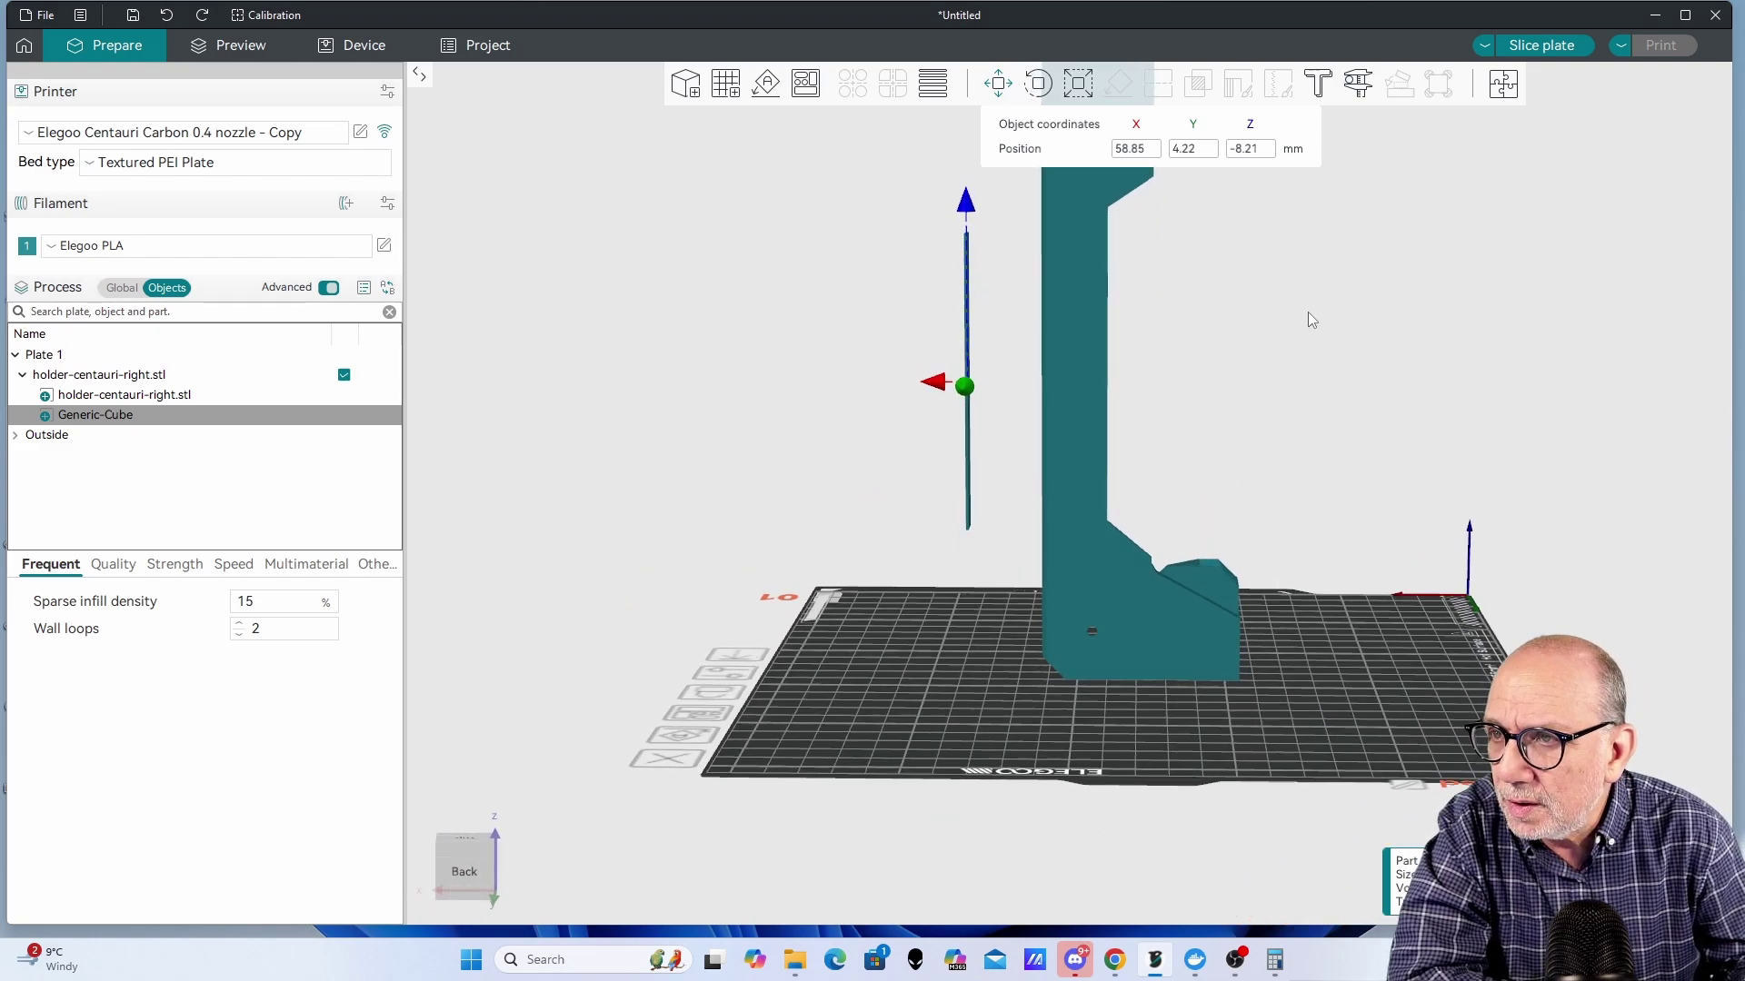
drag(1307, 313, 1307, 311)
click(998, 83)
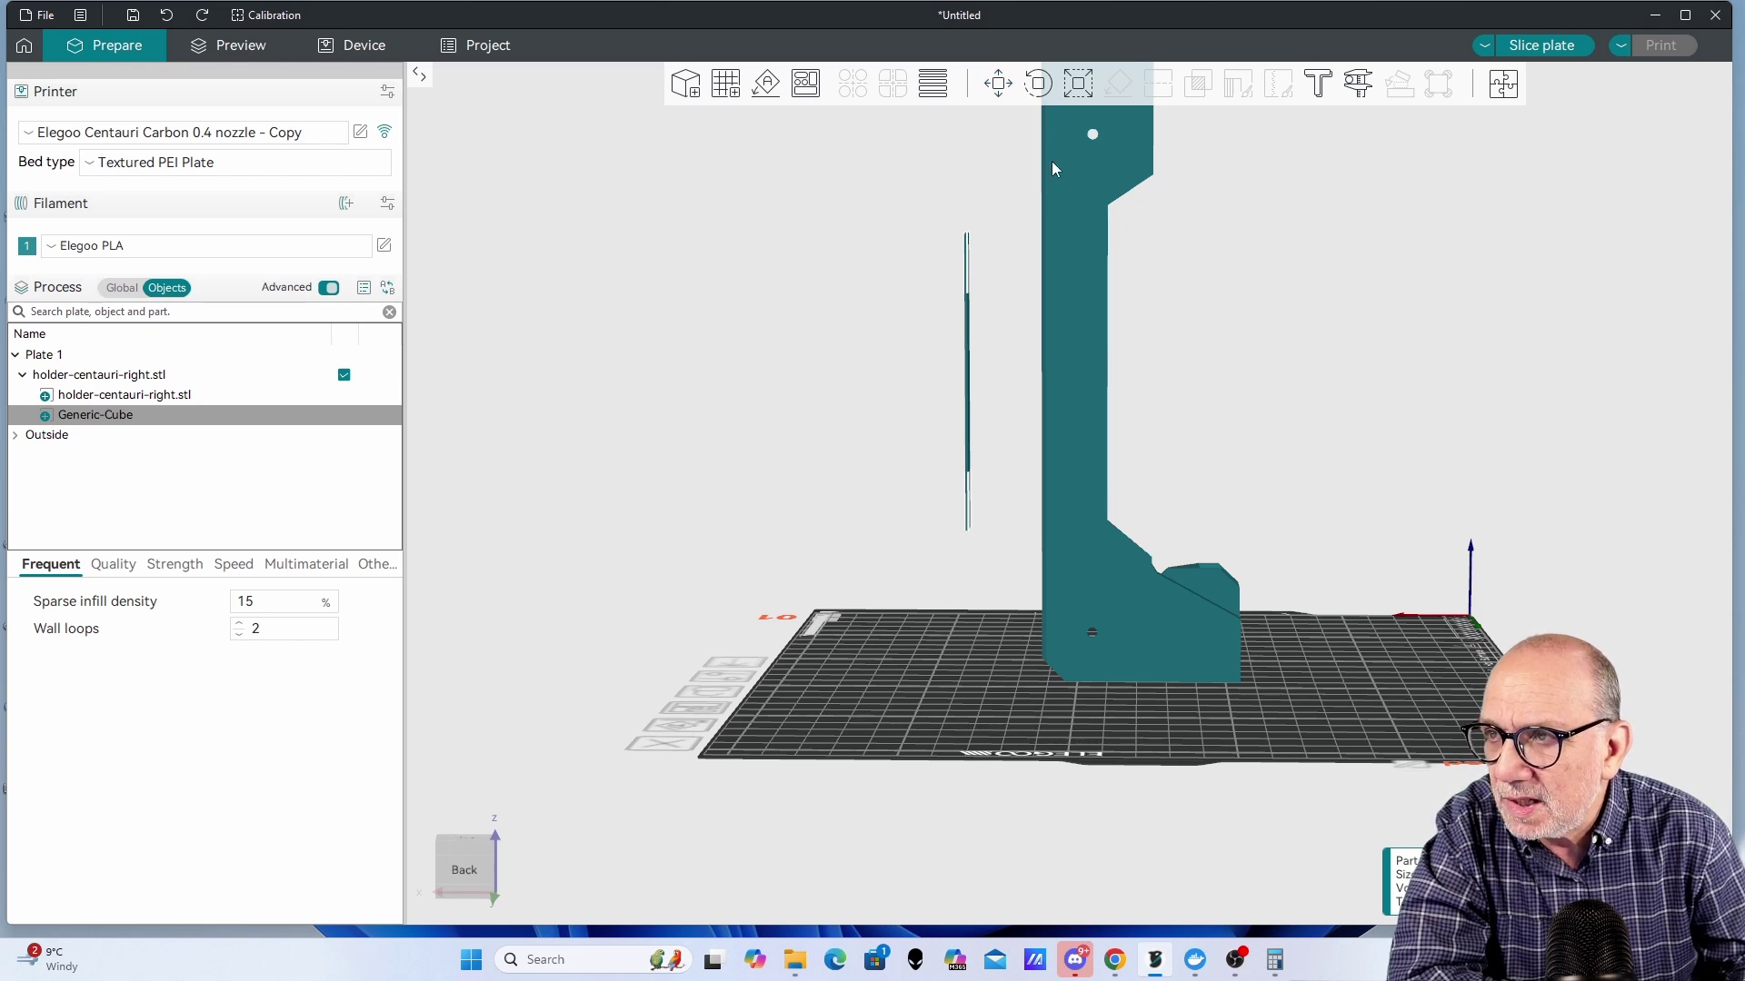
click(1004, 84)
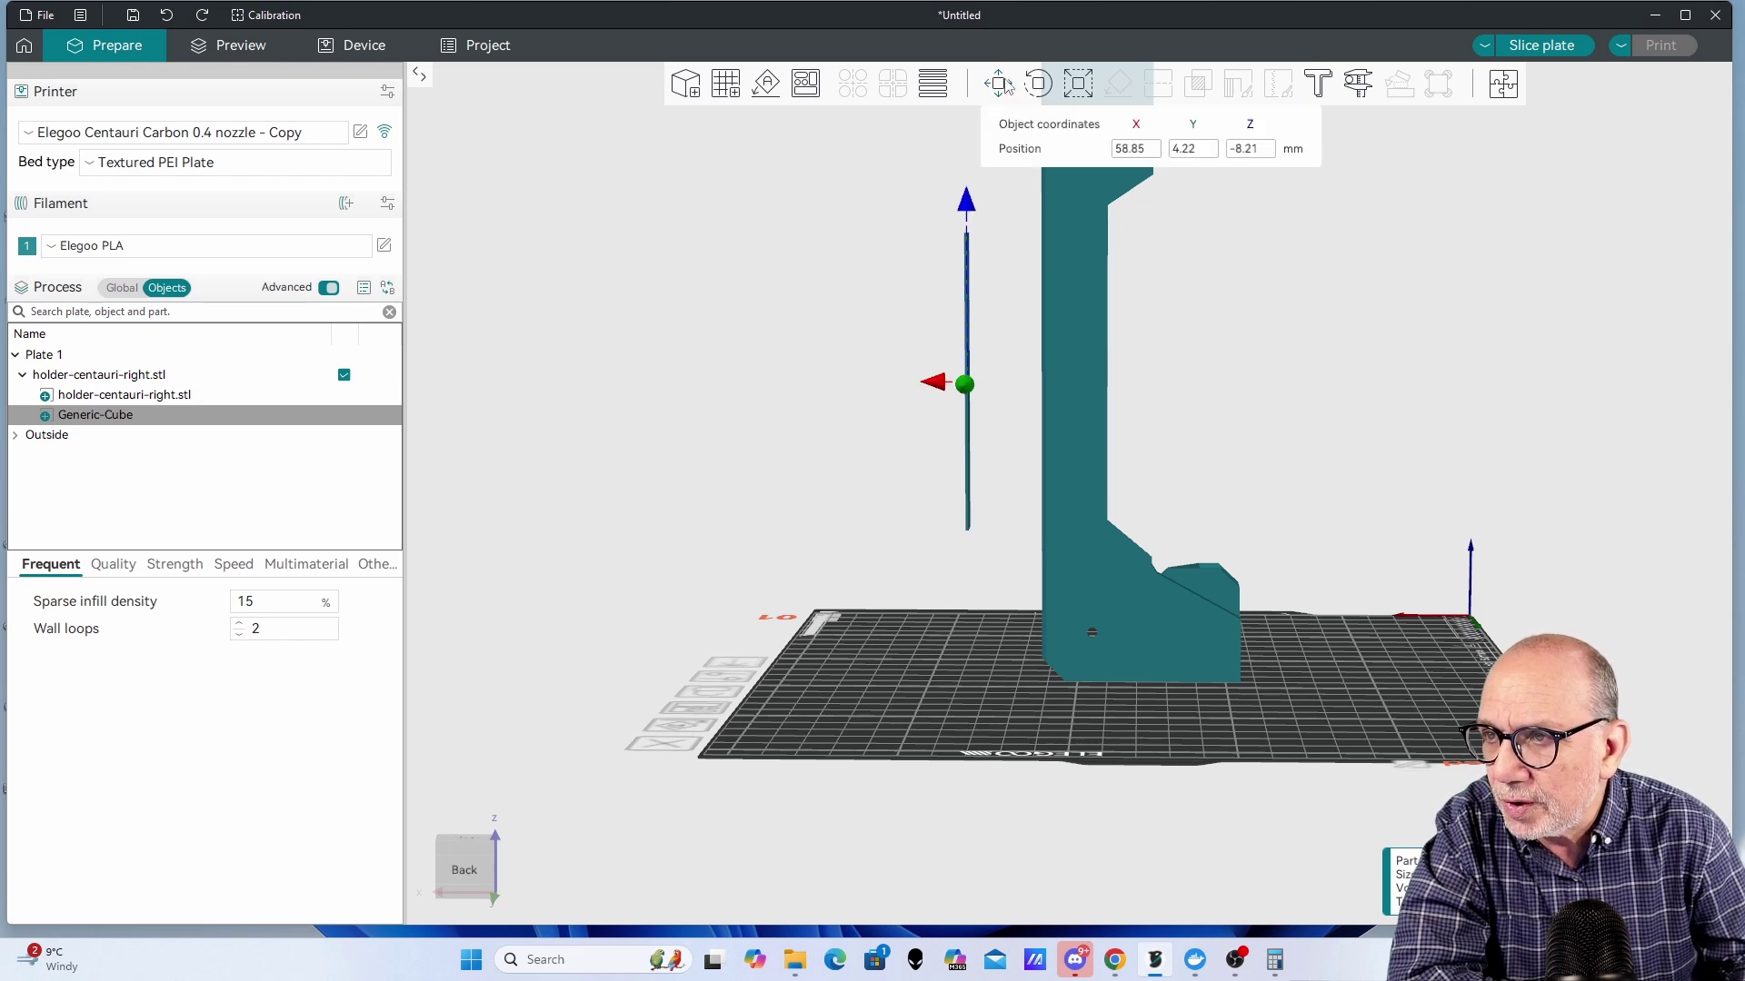
Step: Set the cube's position to X 0, Y 0, Z 0 and check its placement
double_click(1133, 149)
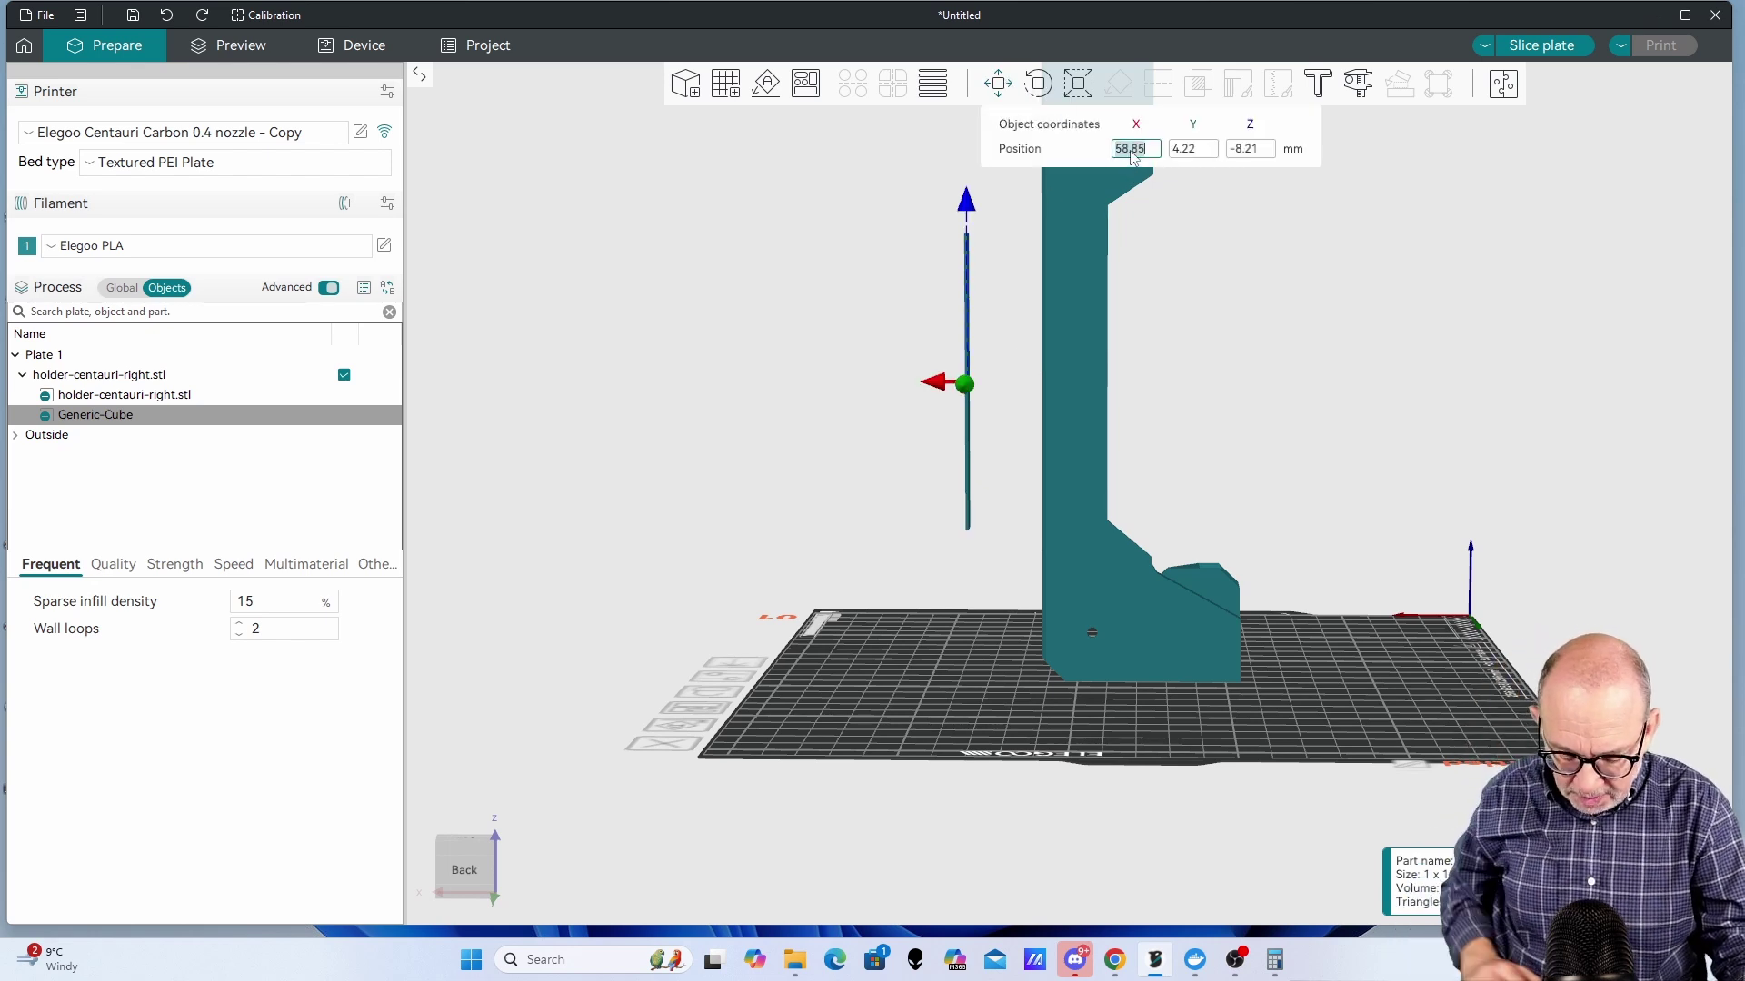
text(0)
key(Tab)
text(0)
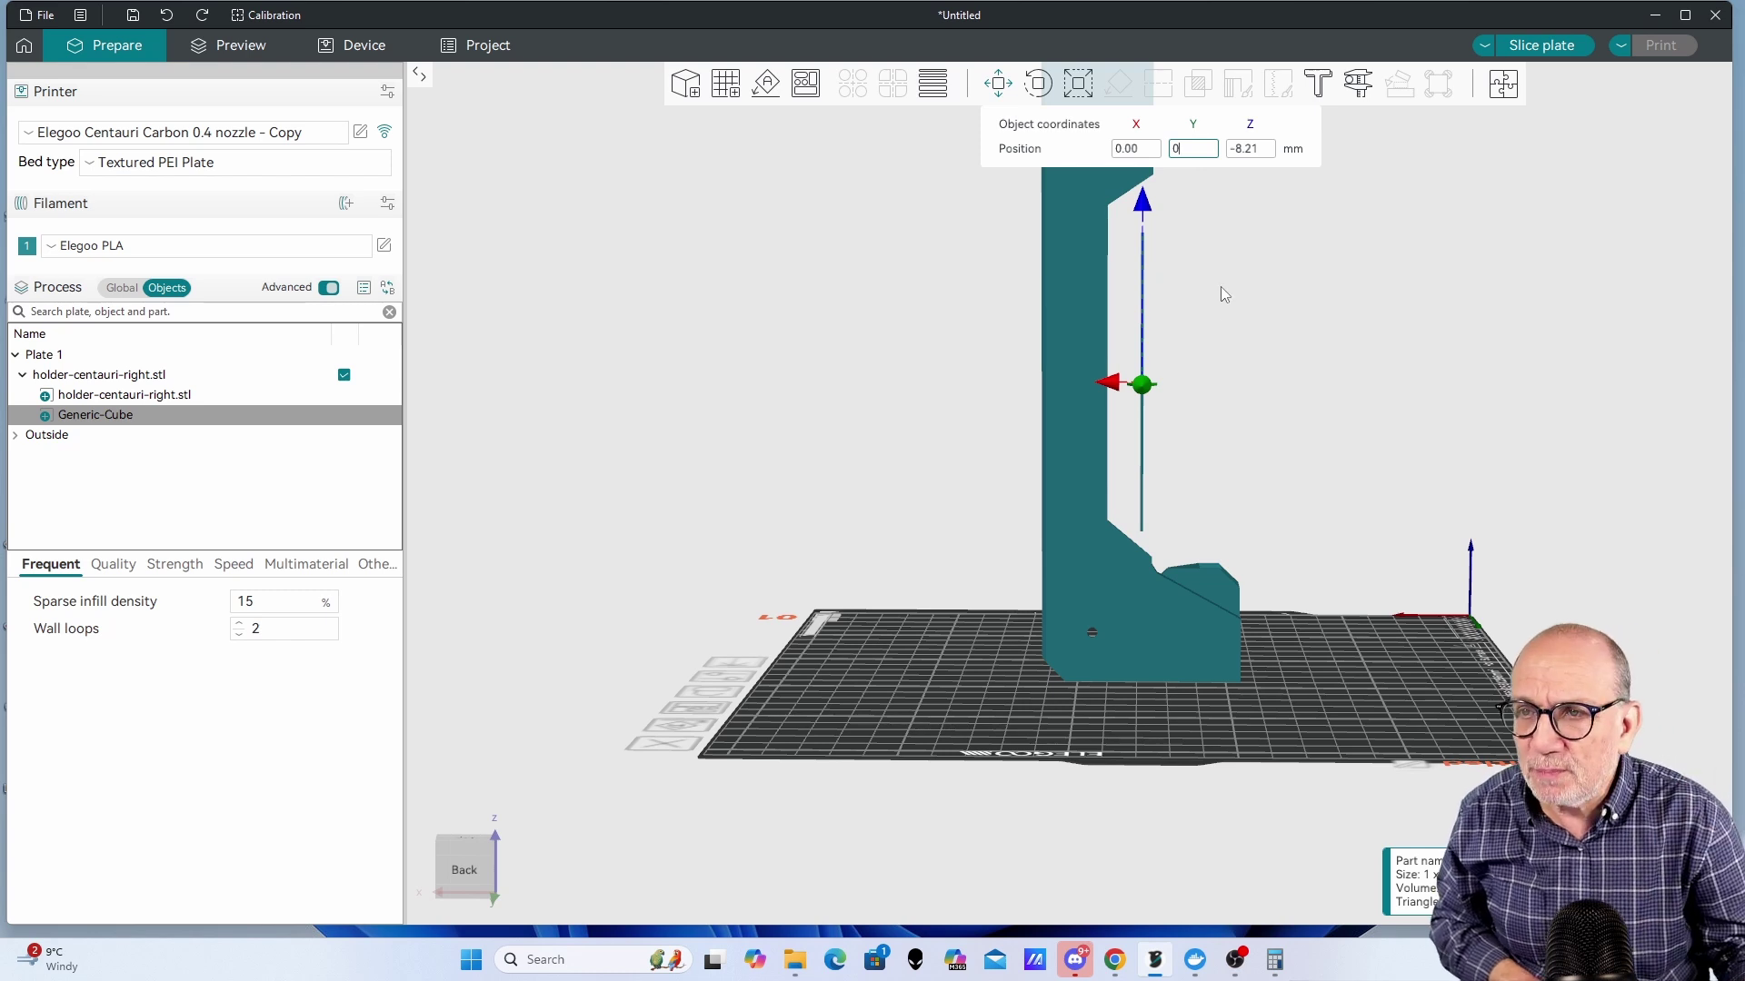
click(1262, 153)
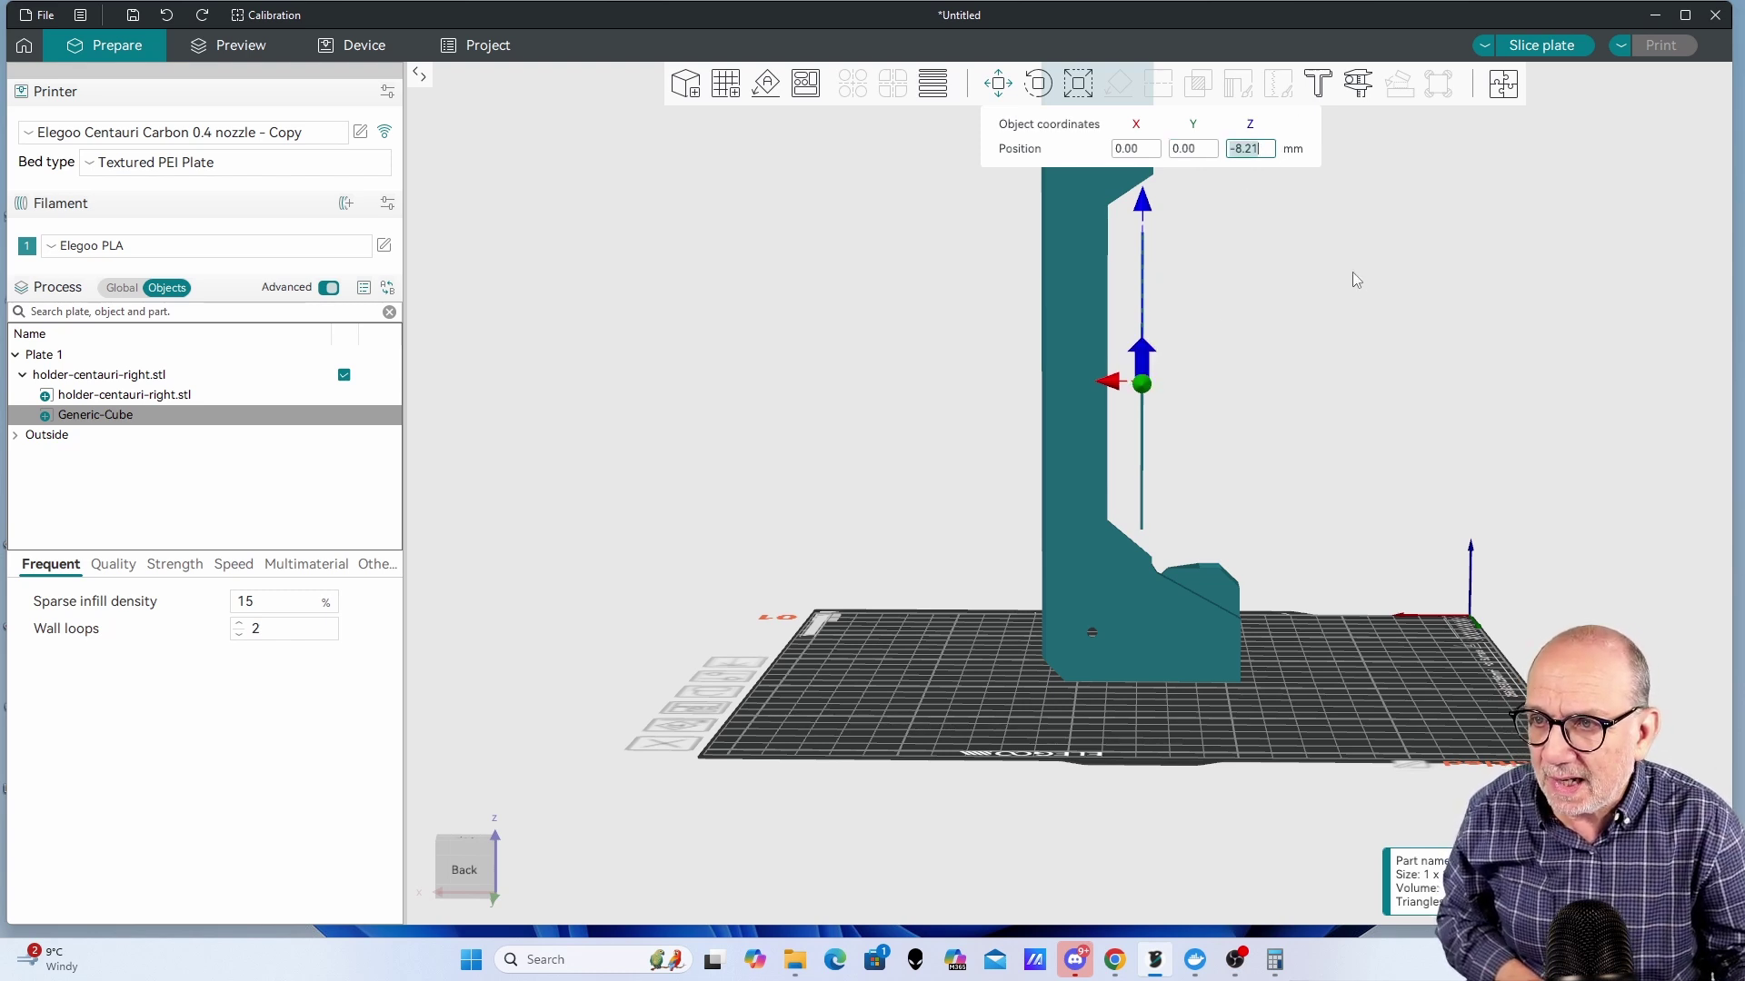
text(0)
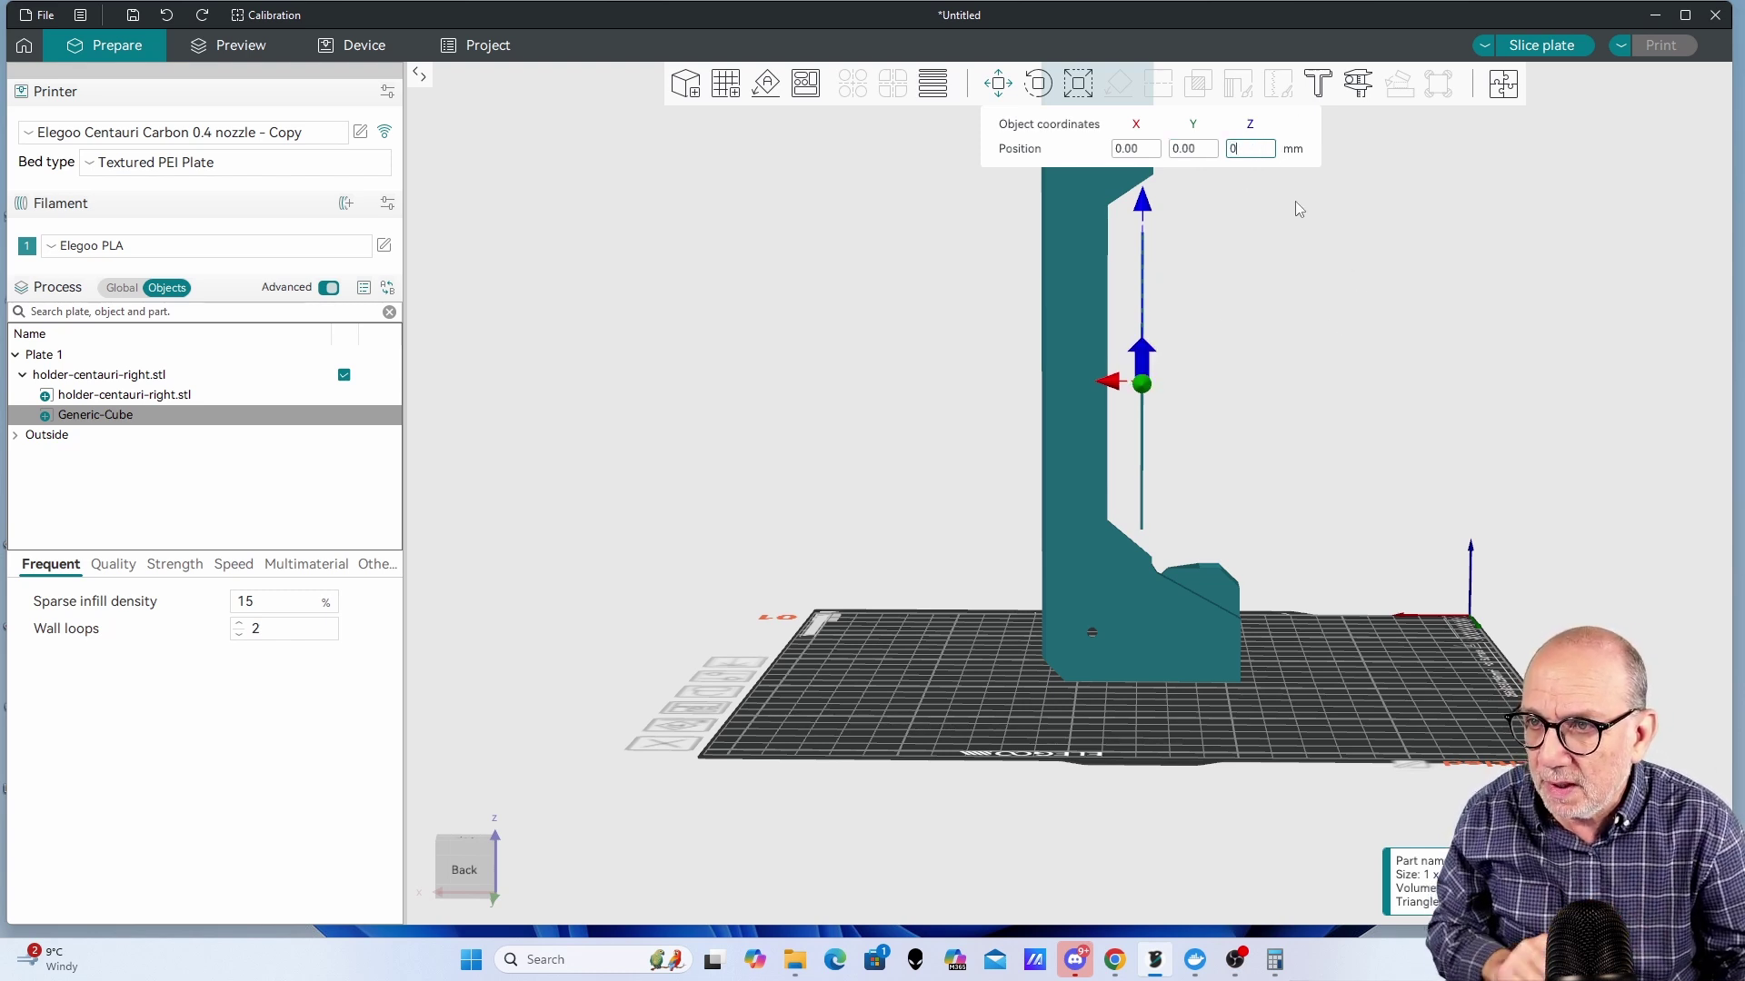
key(Return)
drag(1383, 380, 776, 181)
drag(1513, 516, 1469, 497)
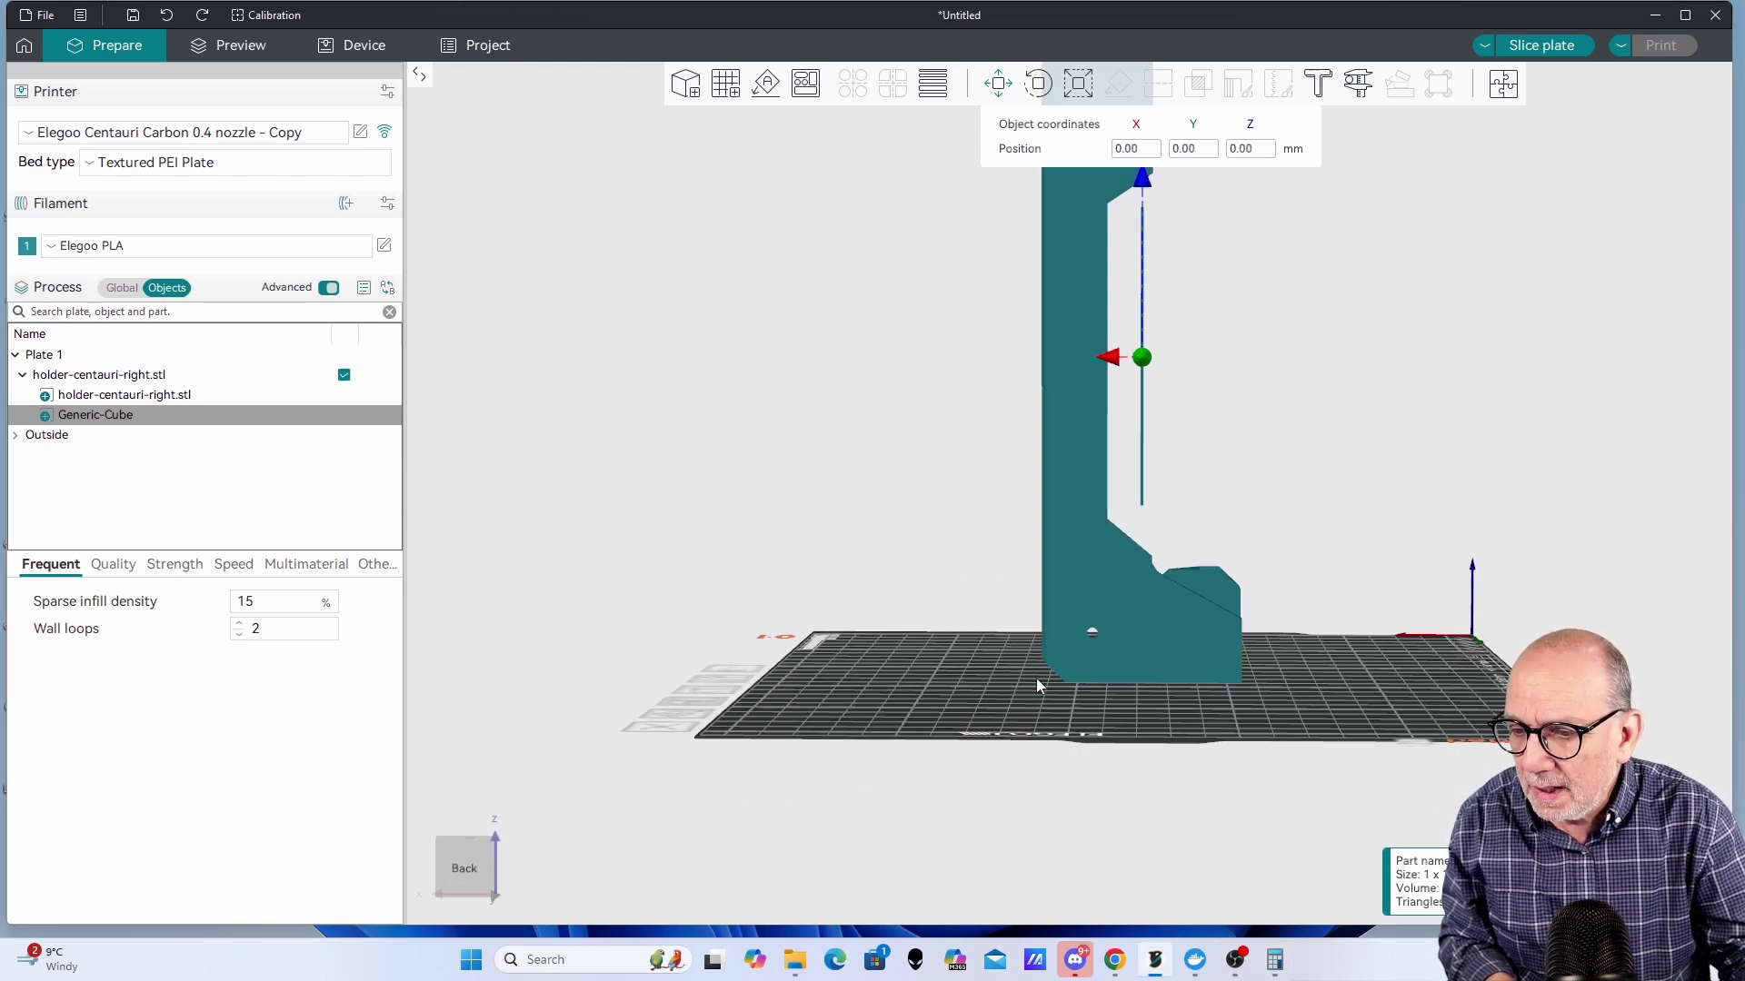
Step: Compute 65 ÷ 2 = 32.5 in Calculator, then drag its window off screen
click(1276, 960)
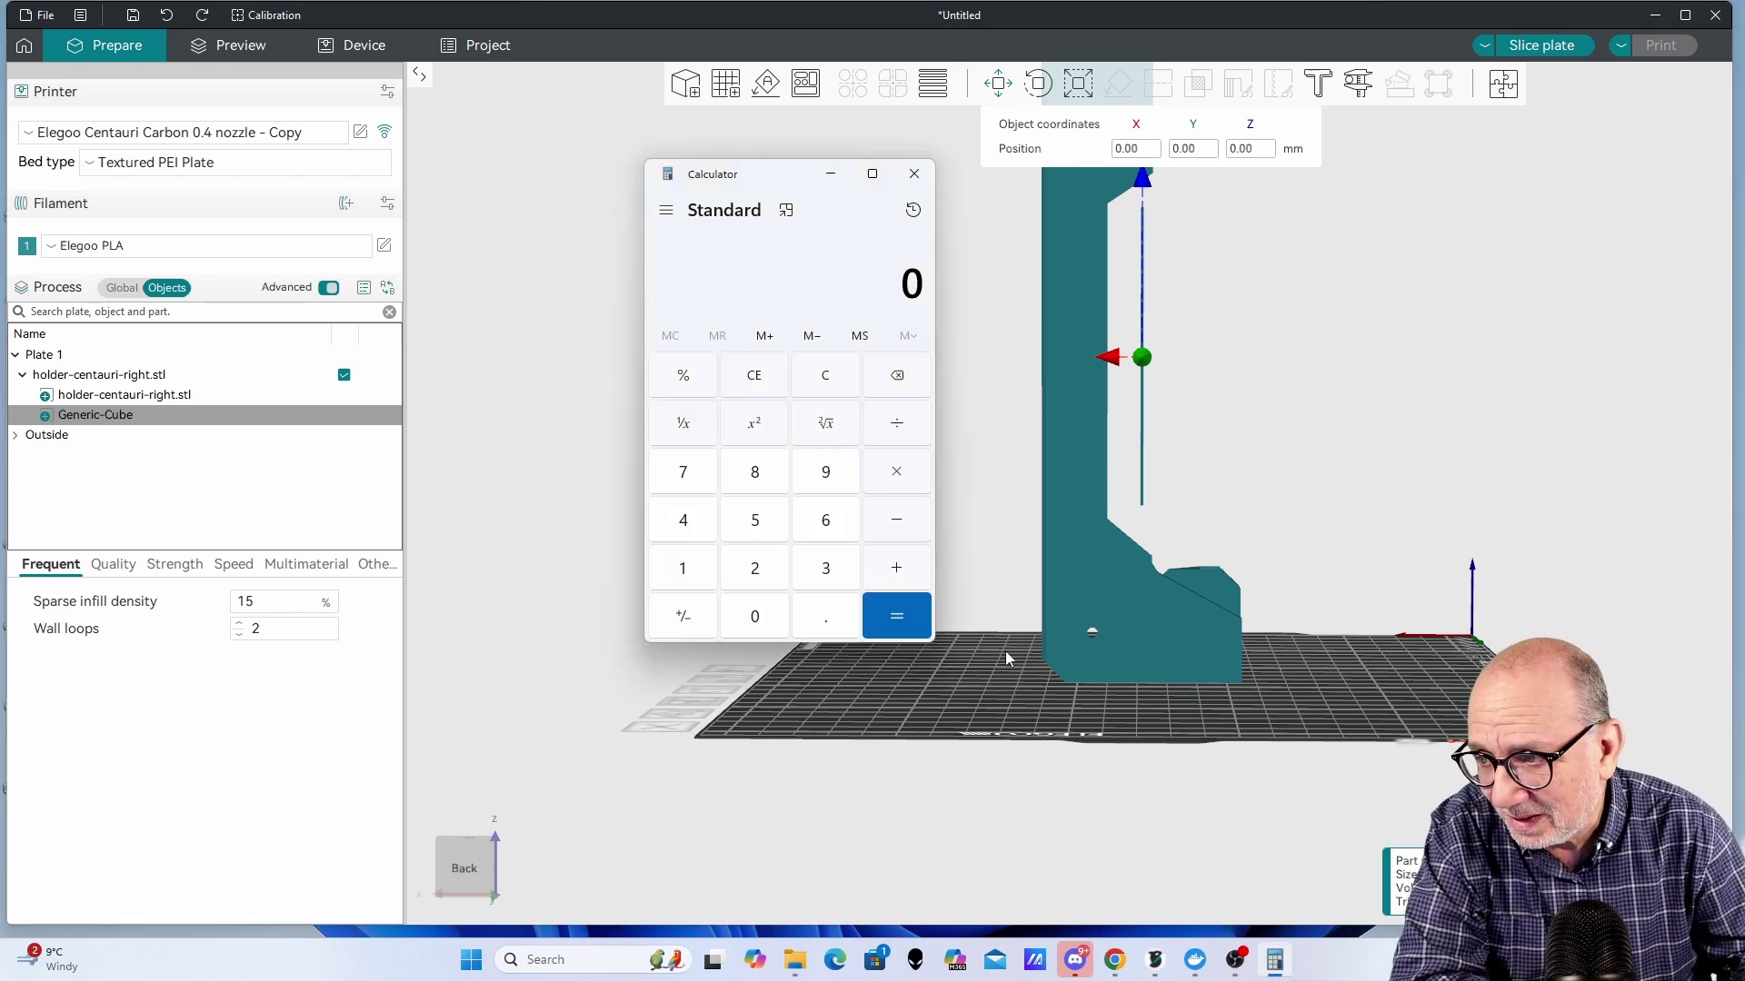
click(827, 518)
click(752, 520)
click(900, 426)
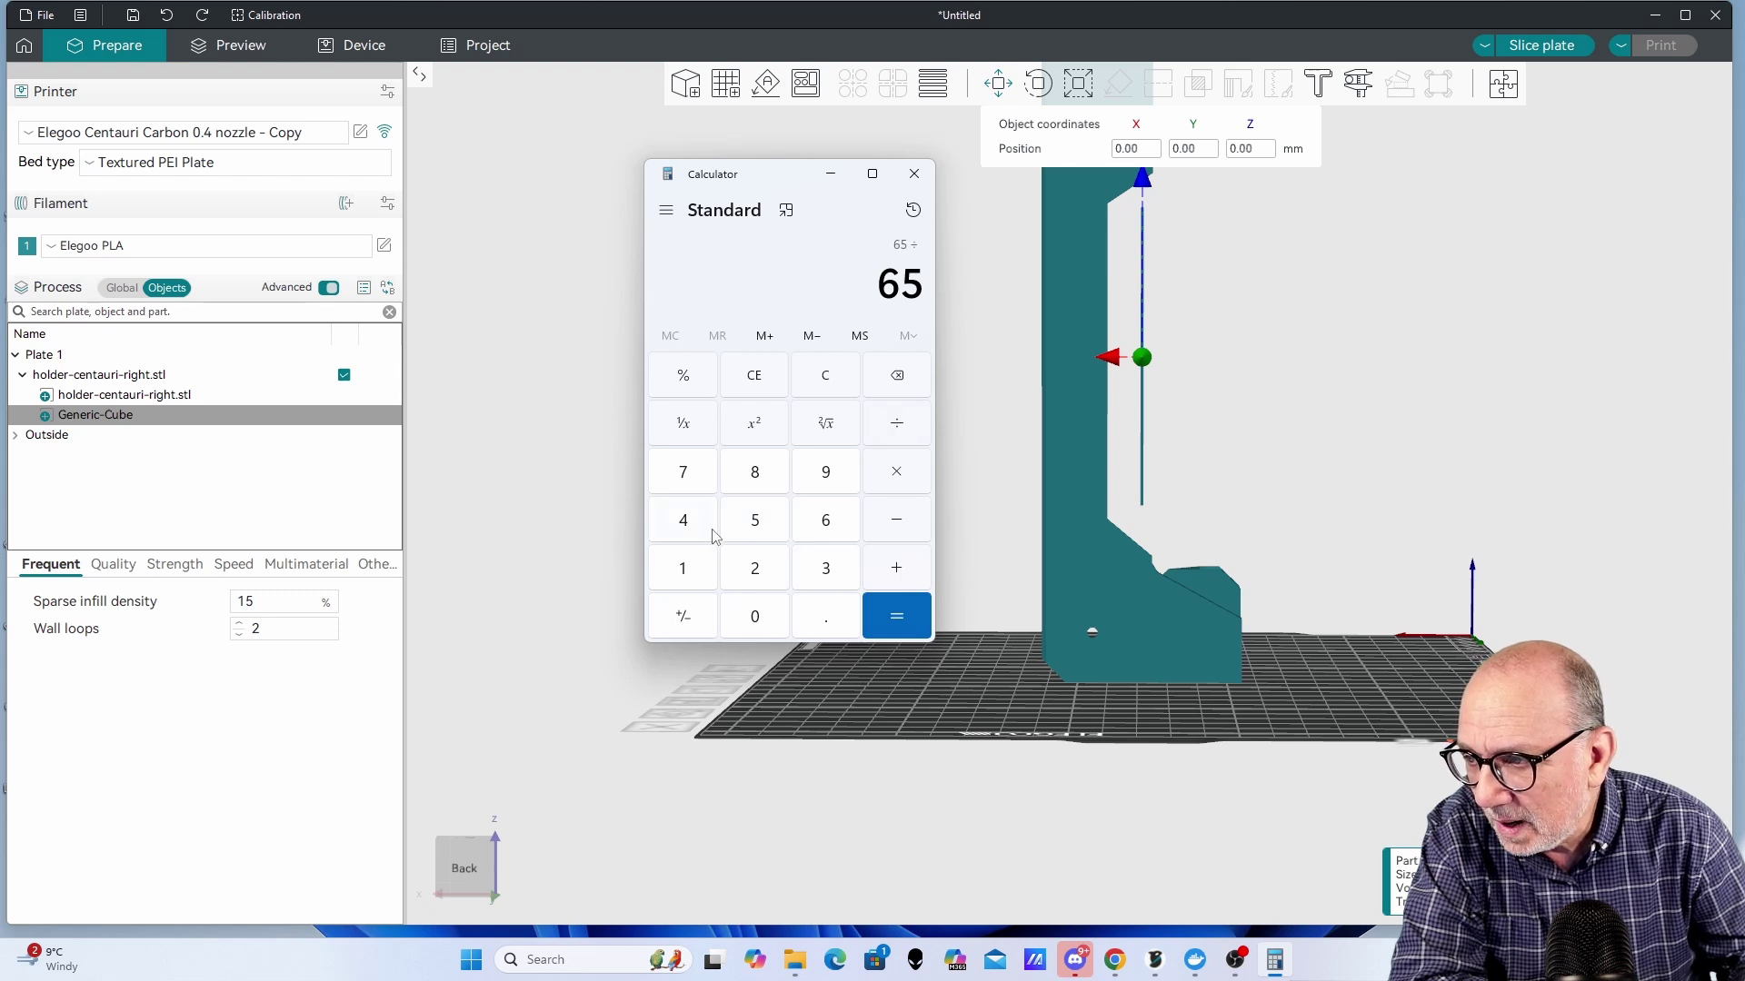
click(758, 569)
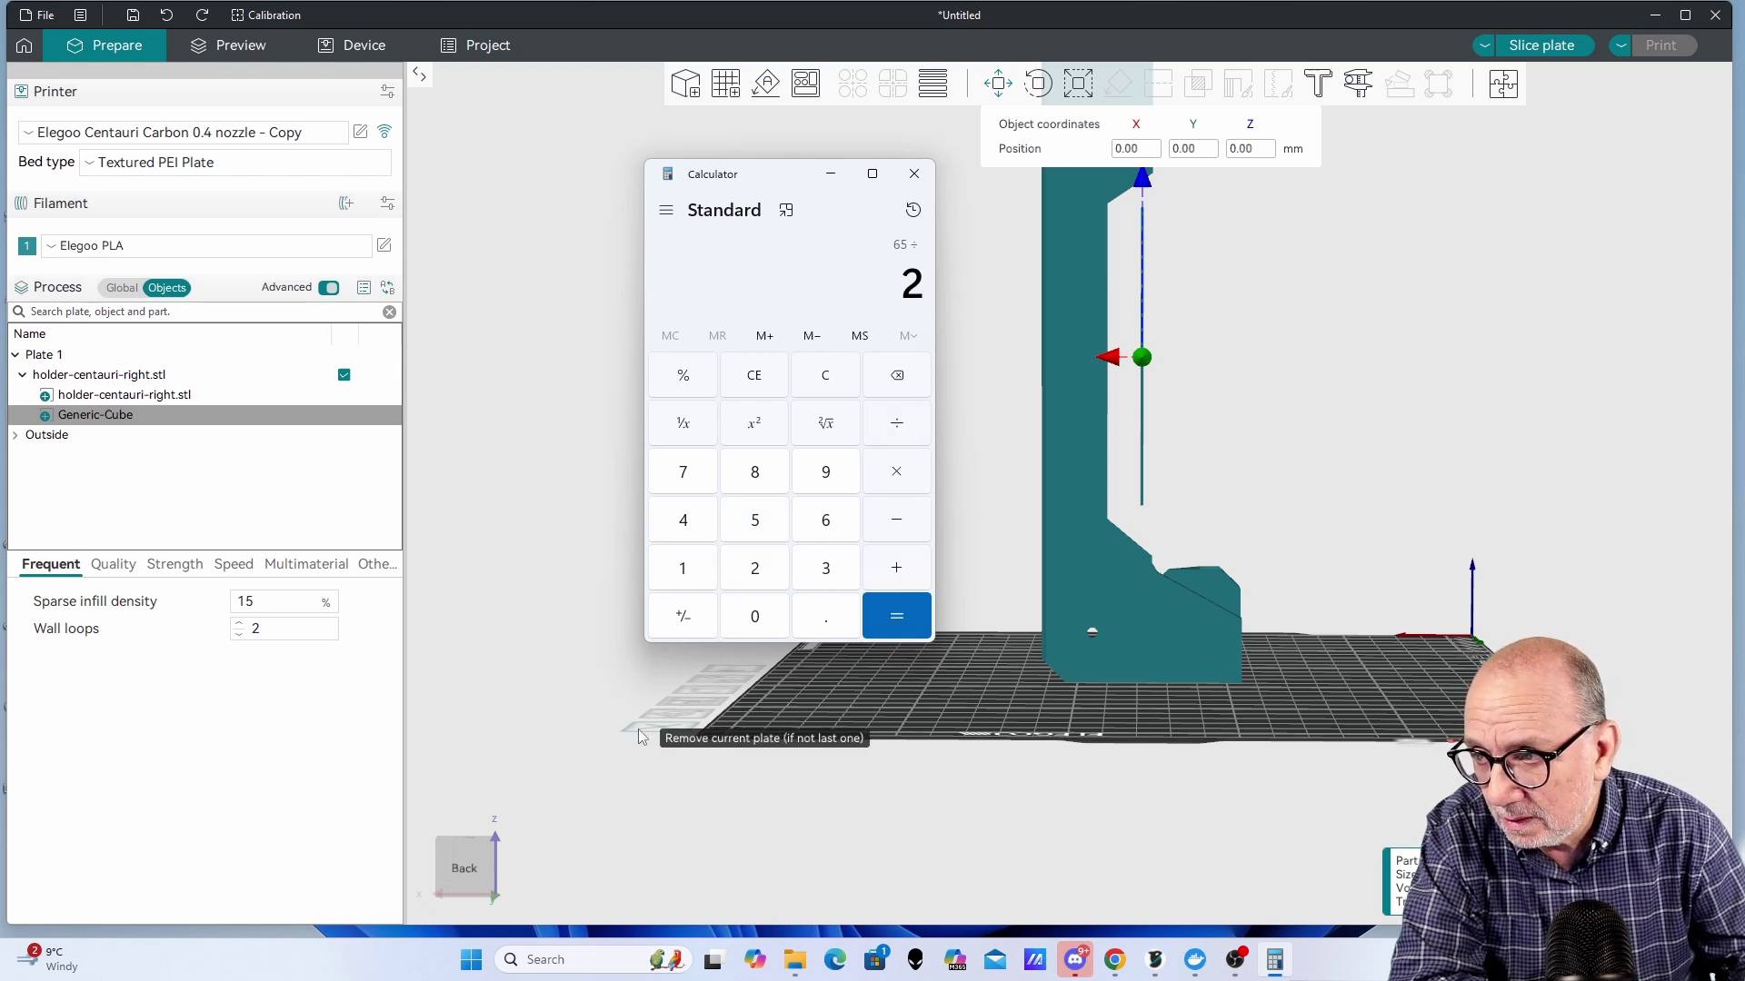
click(896, 616)
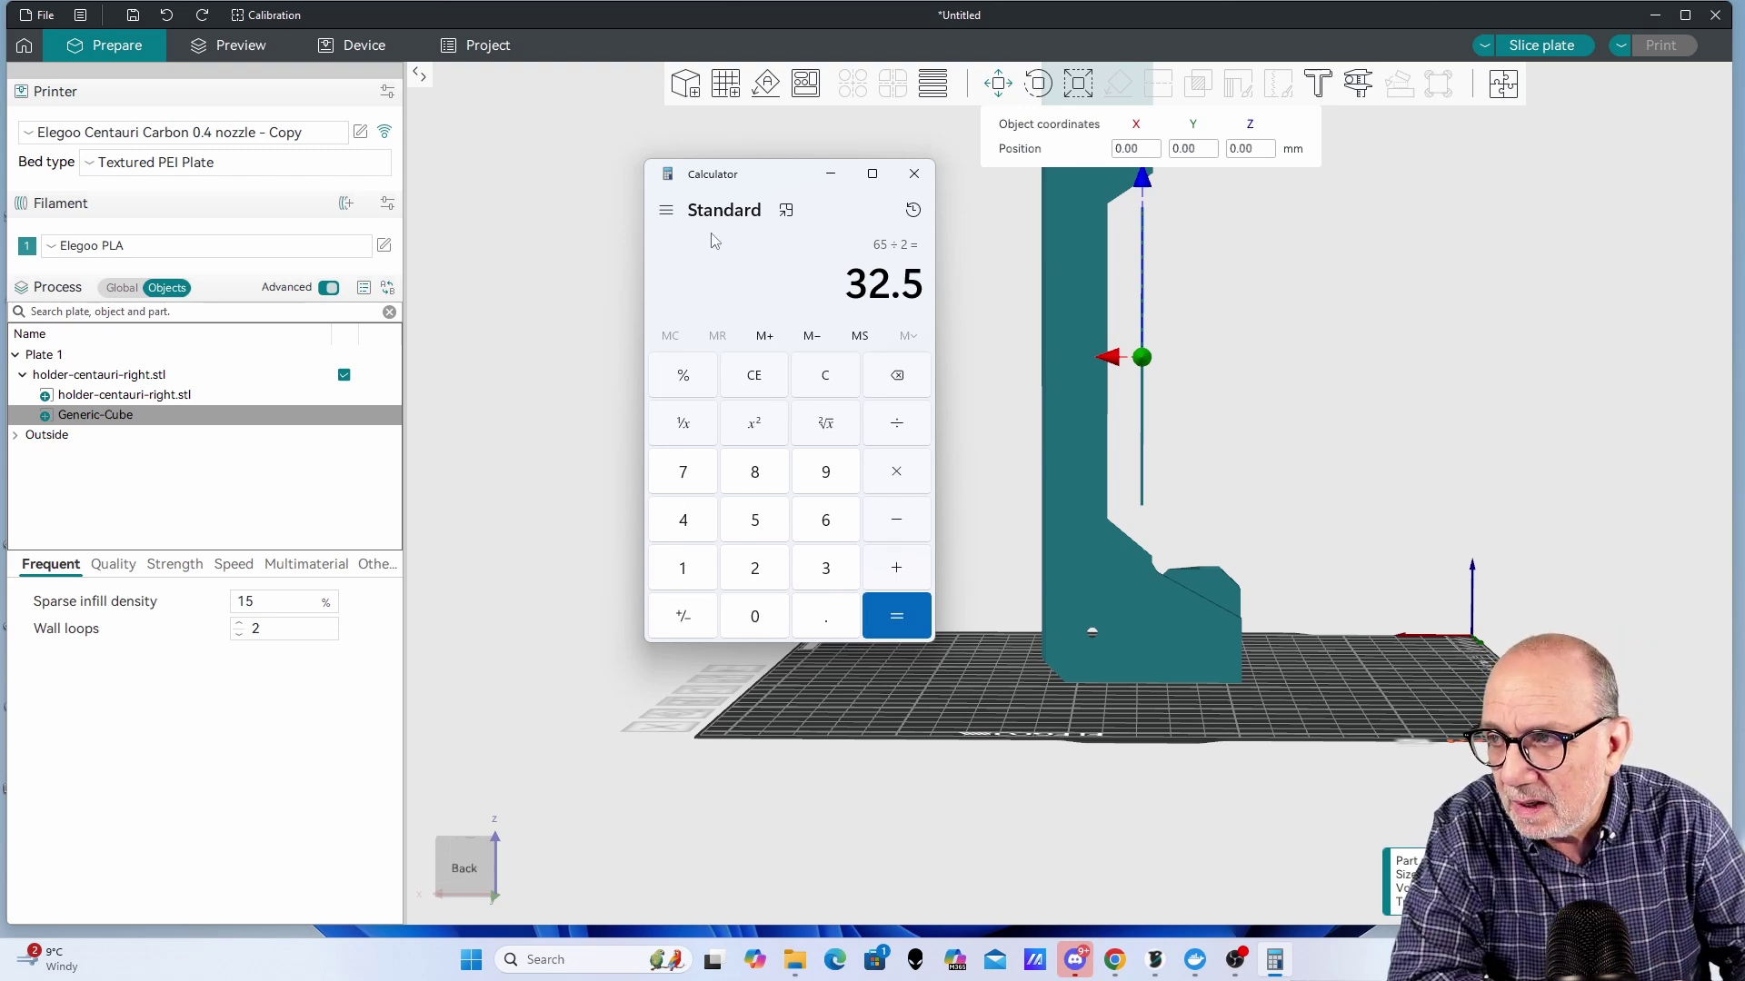
drag(772, 174, 1743, 290)
Step: Set the cube's X position to 32.50 mm and drag it along Y to about 4.97 mm
mouse_move(1475, 388)
mouse_down()
mouse_move(1469, 405)
mouse_move(1469, 386)
mouse_up()
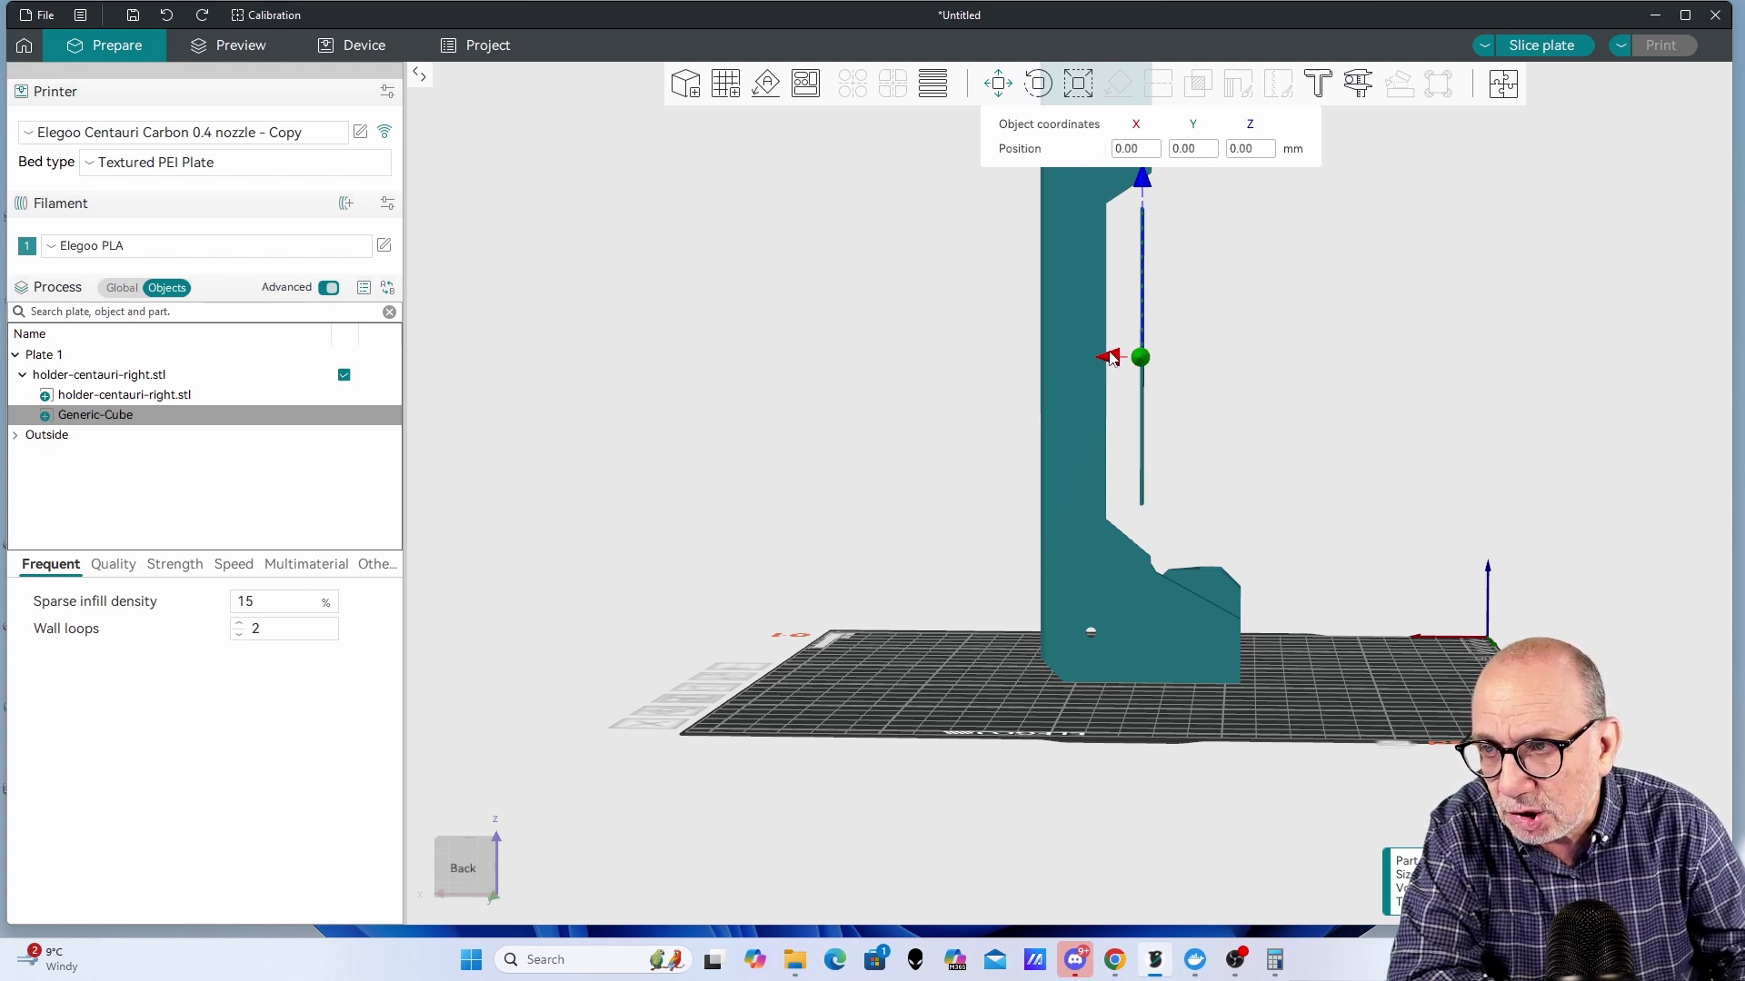
click(1131, 148)
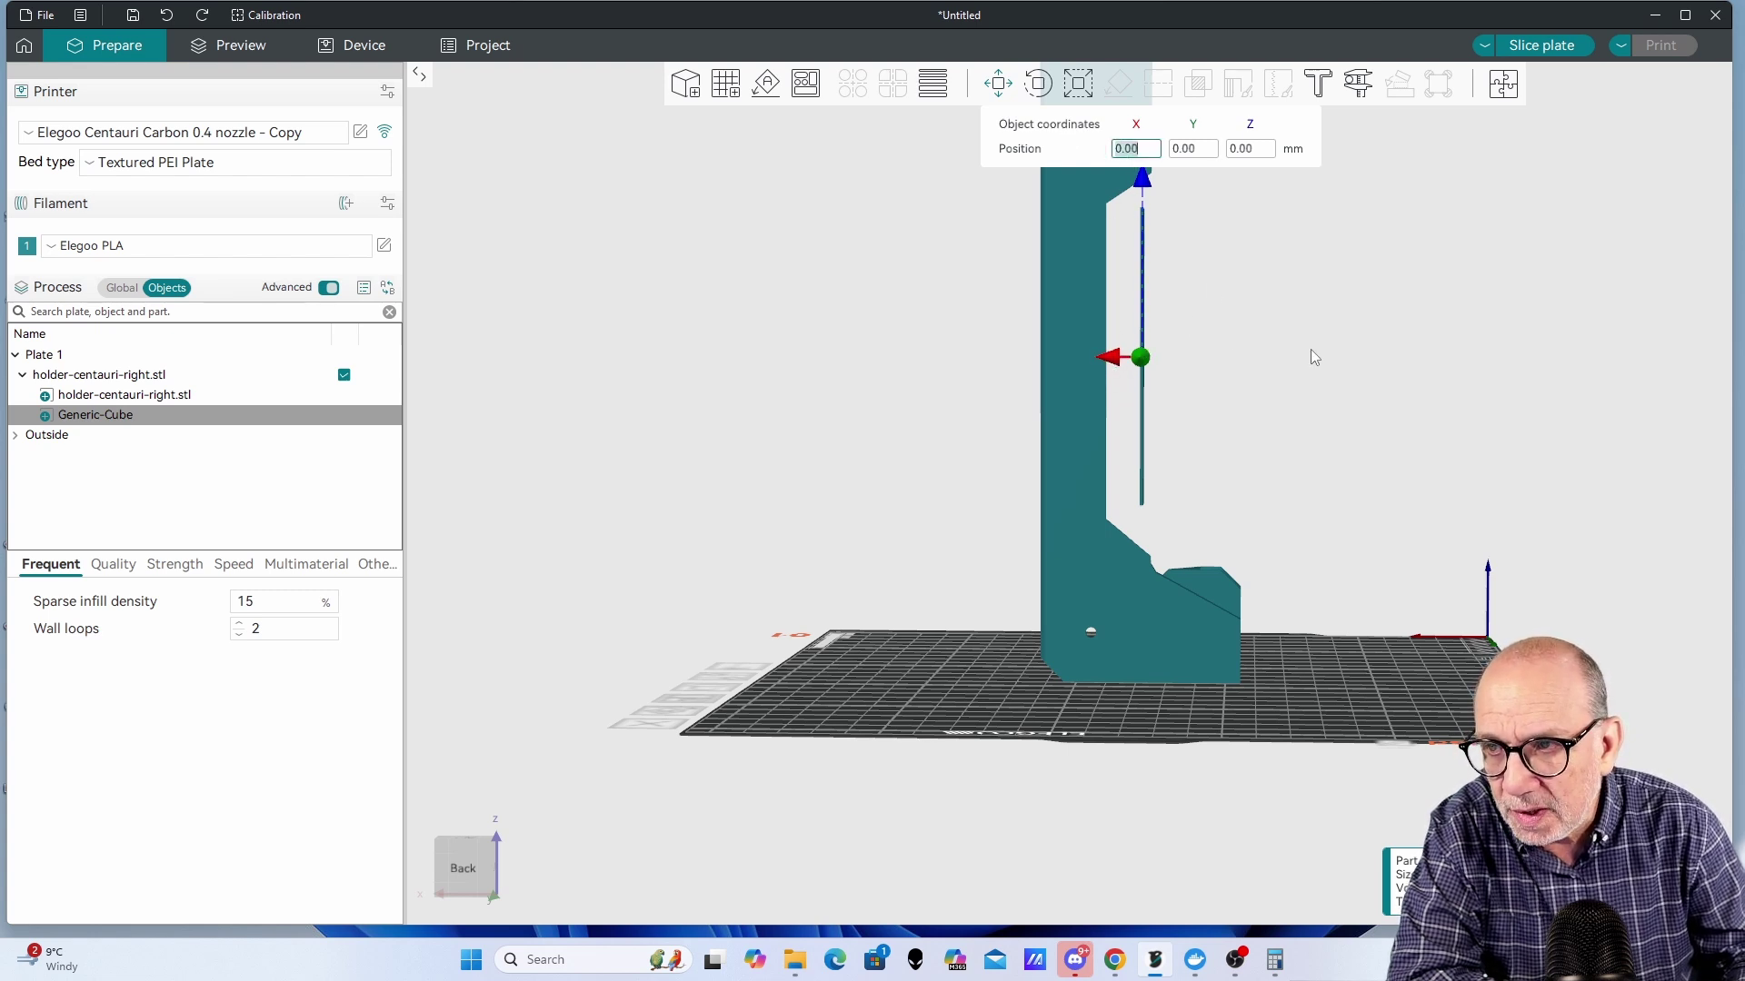
text(32)
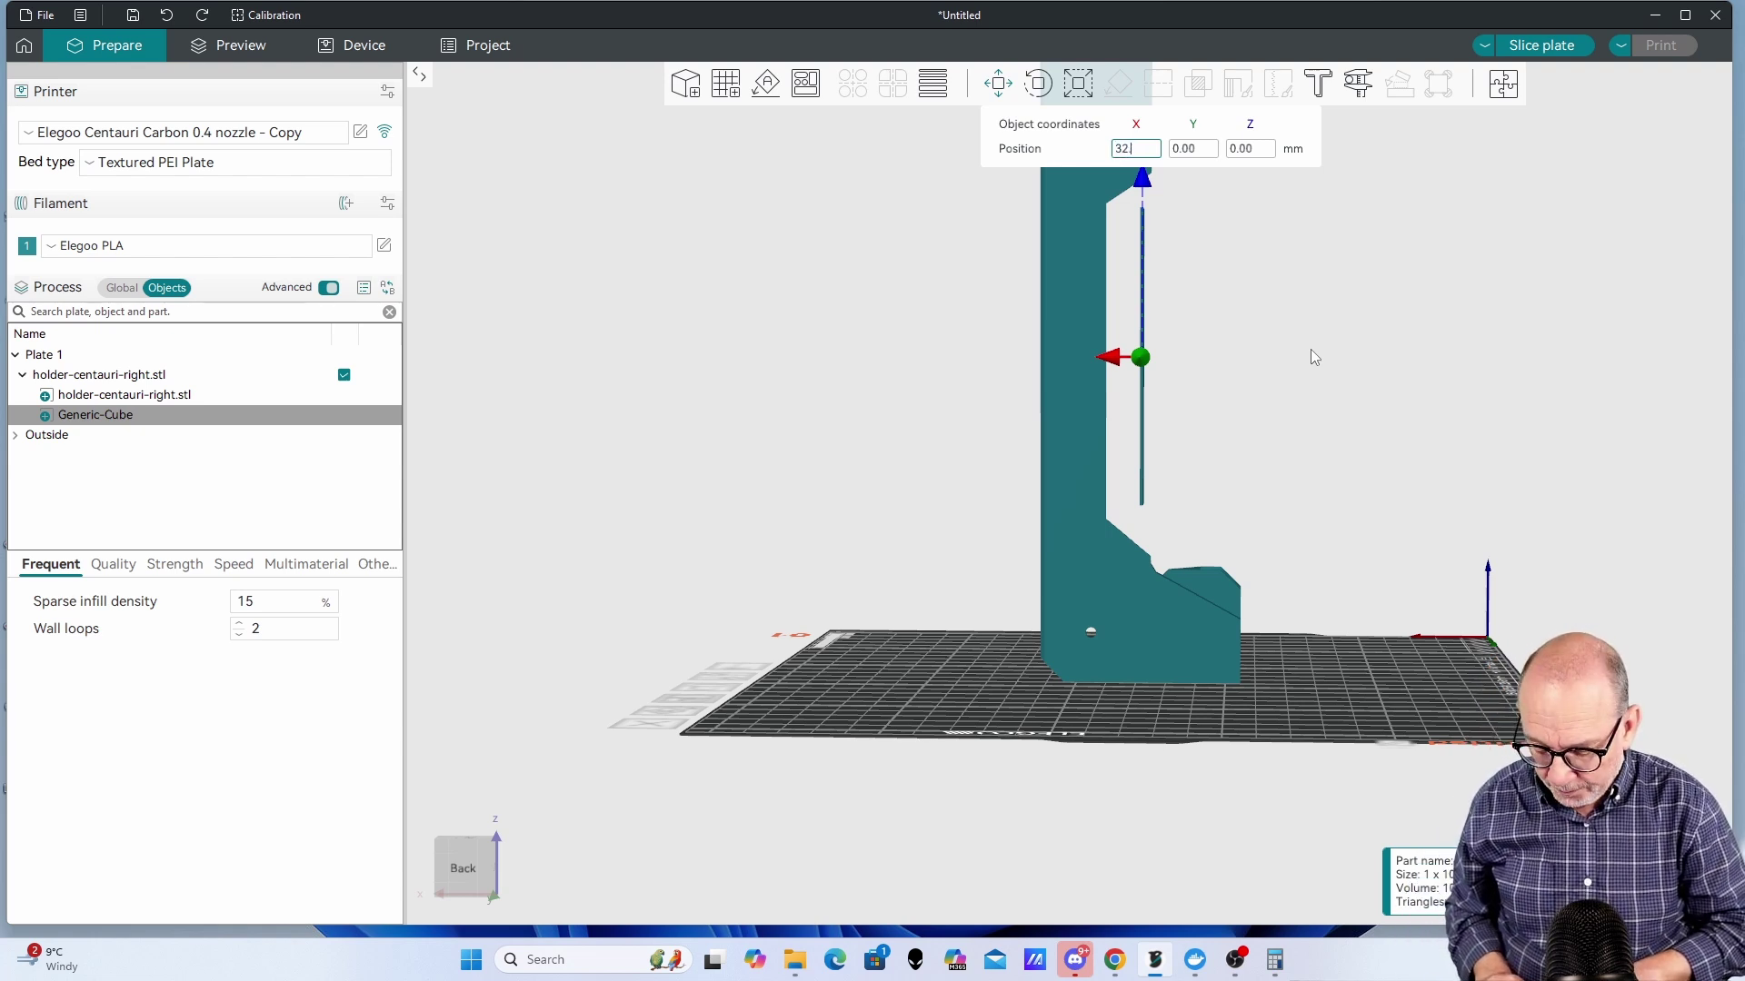
text(.5)
key(Return)
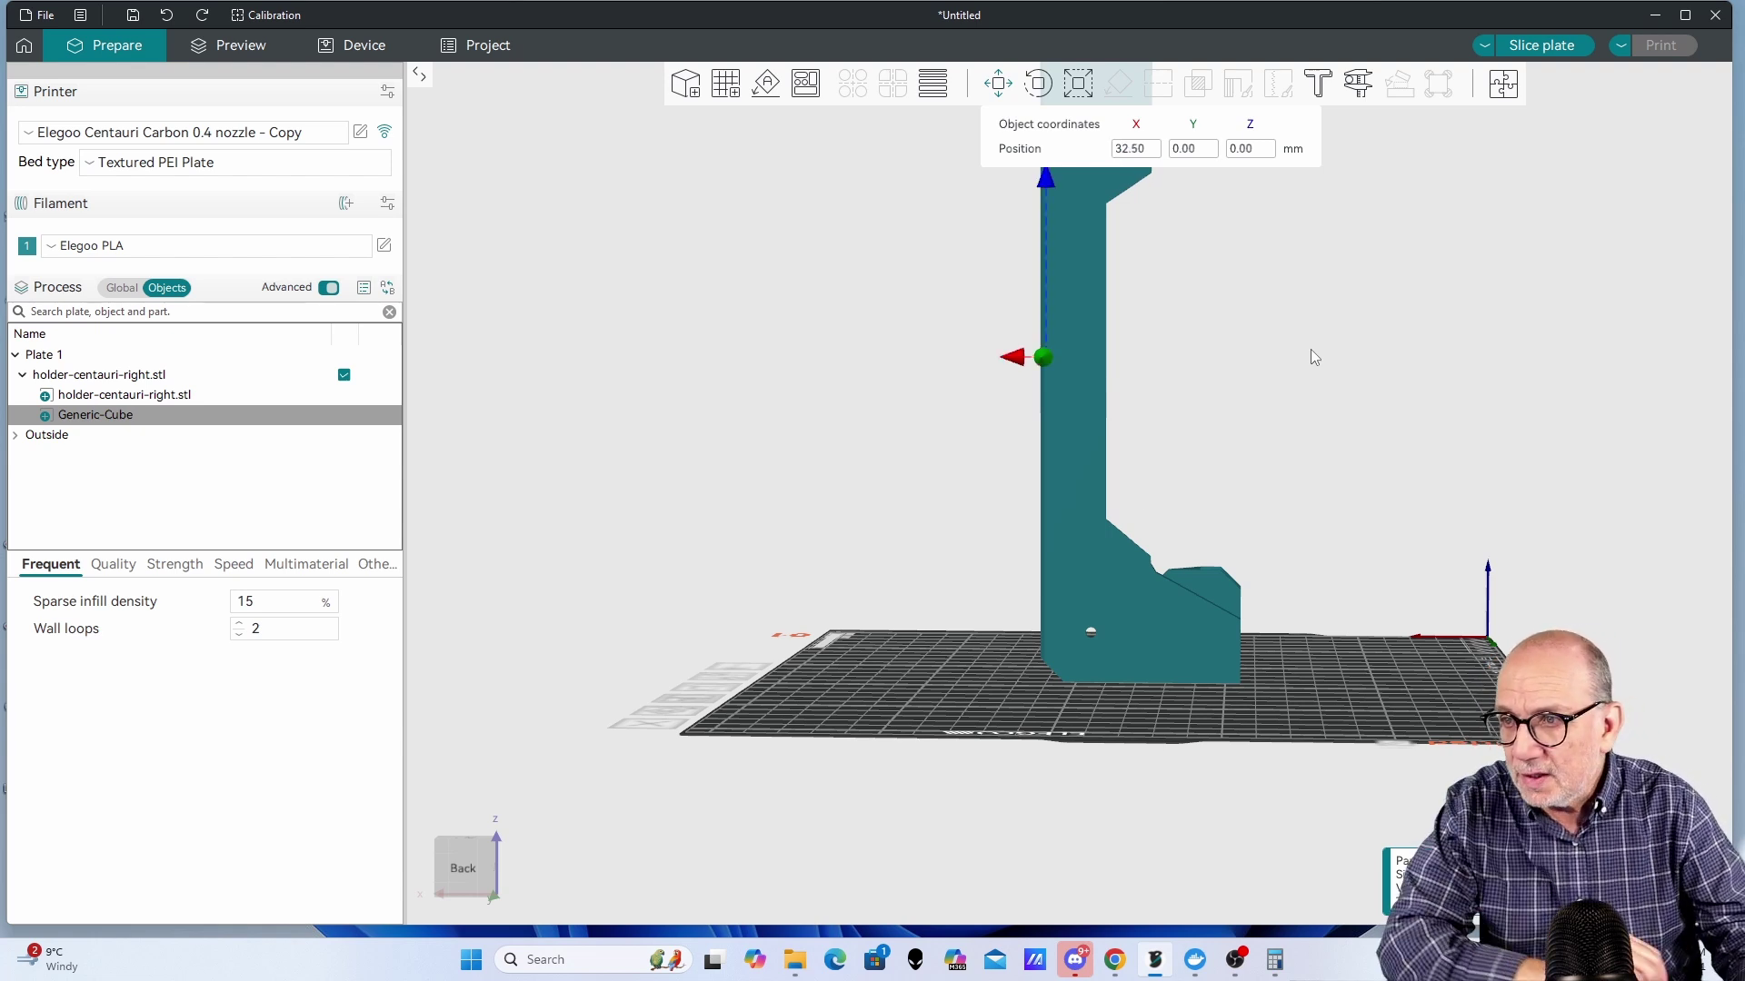
drag(1334, 373, 1417, 418)
scroll(923, 300, up, 3)
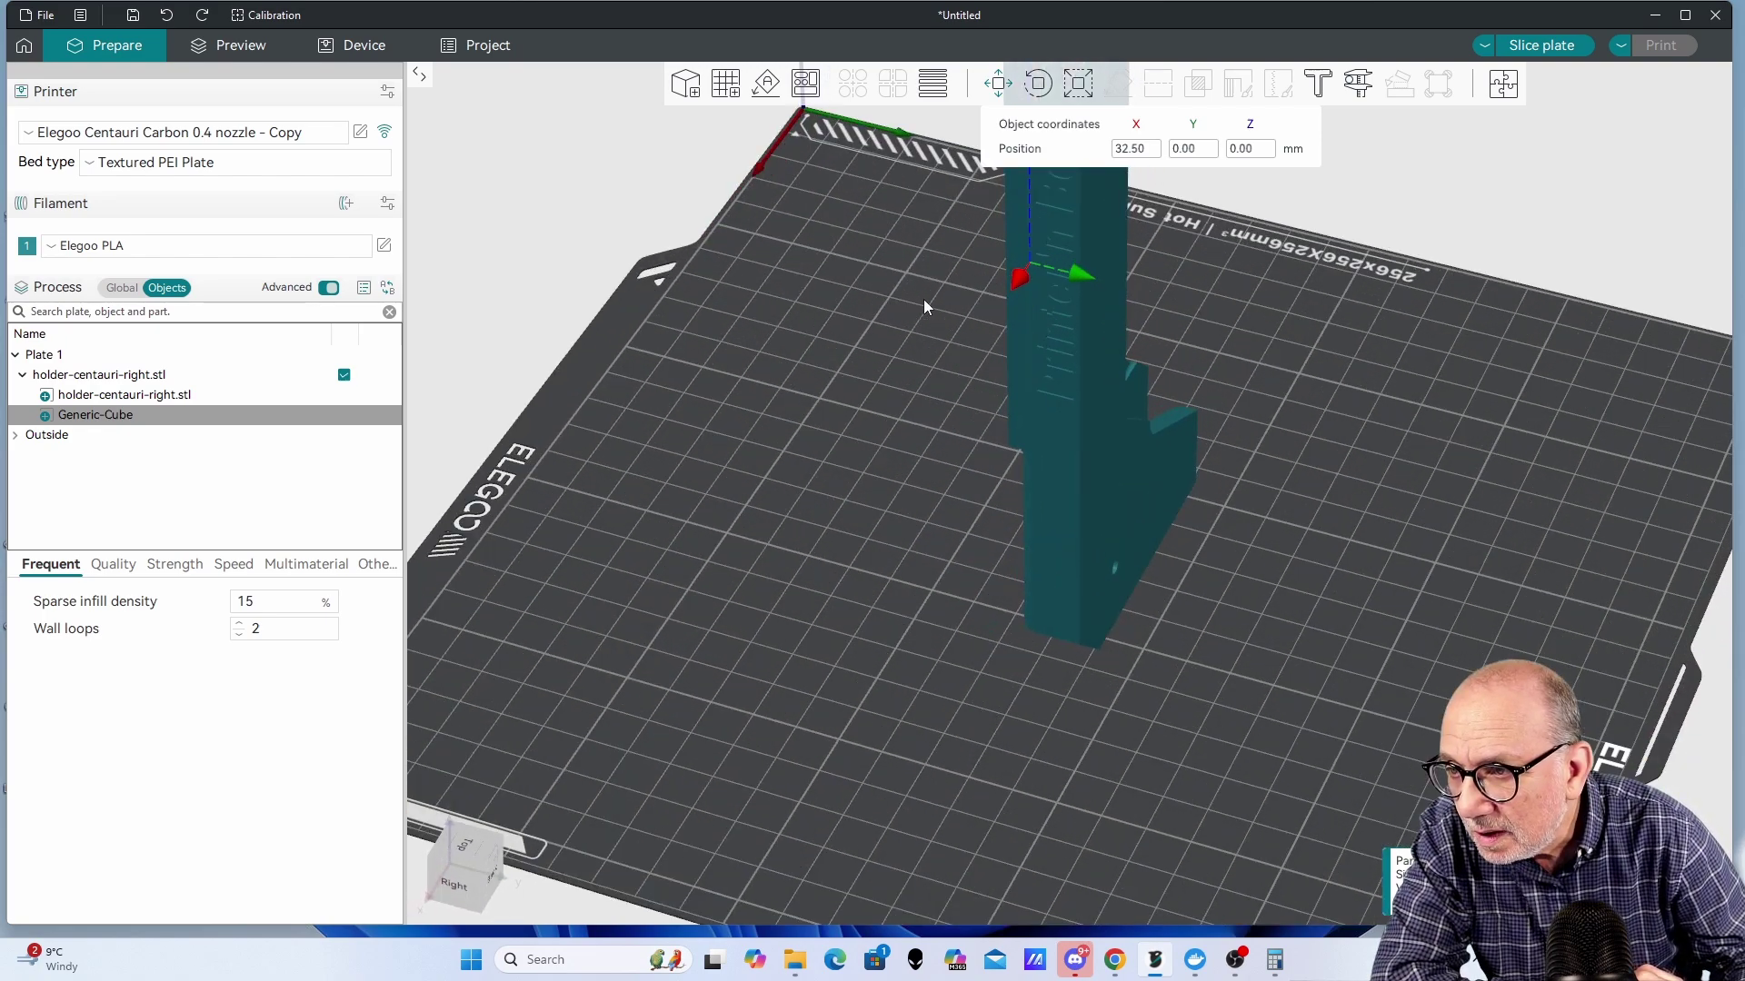
mouse_move(924, 300)
mouse_down()
mouse_move(883, 548)
mouse_move(907, 314)
mouse_up()
scroll(906, 314, up, 3)
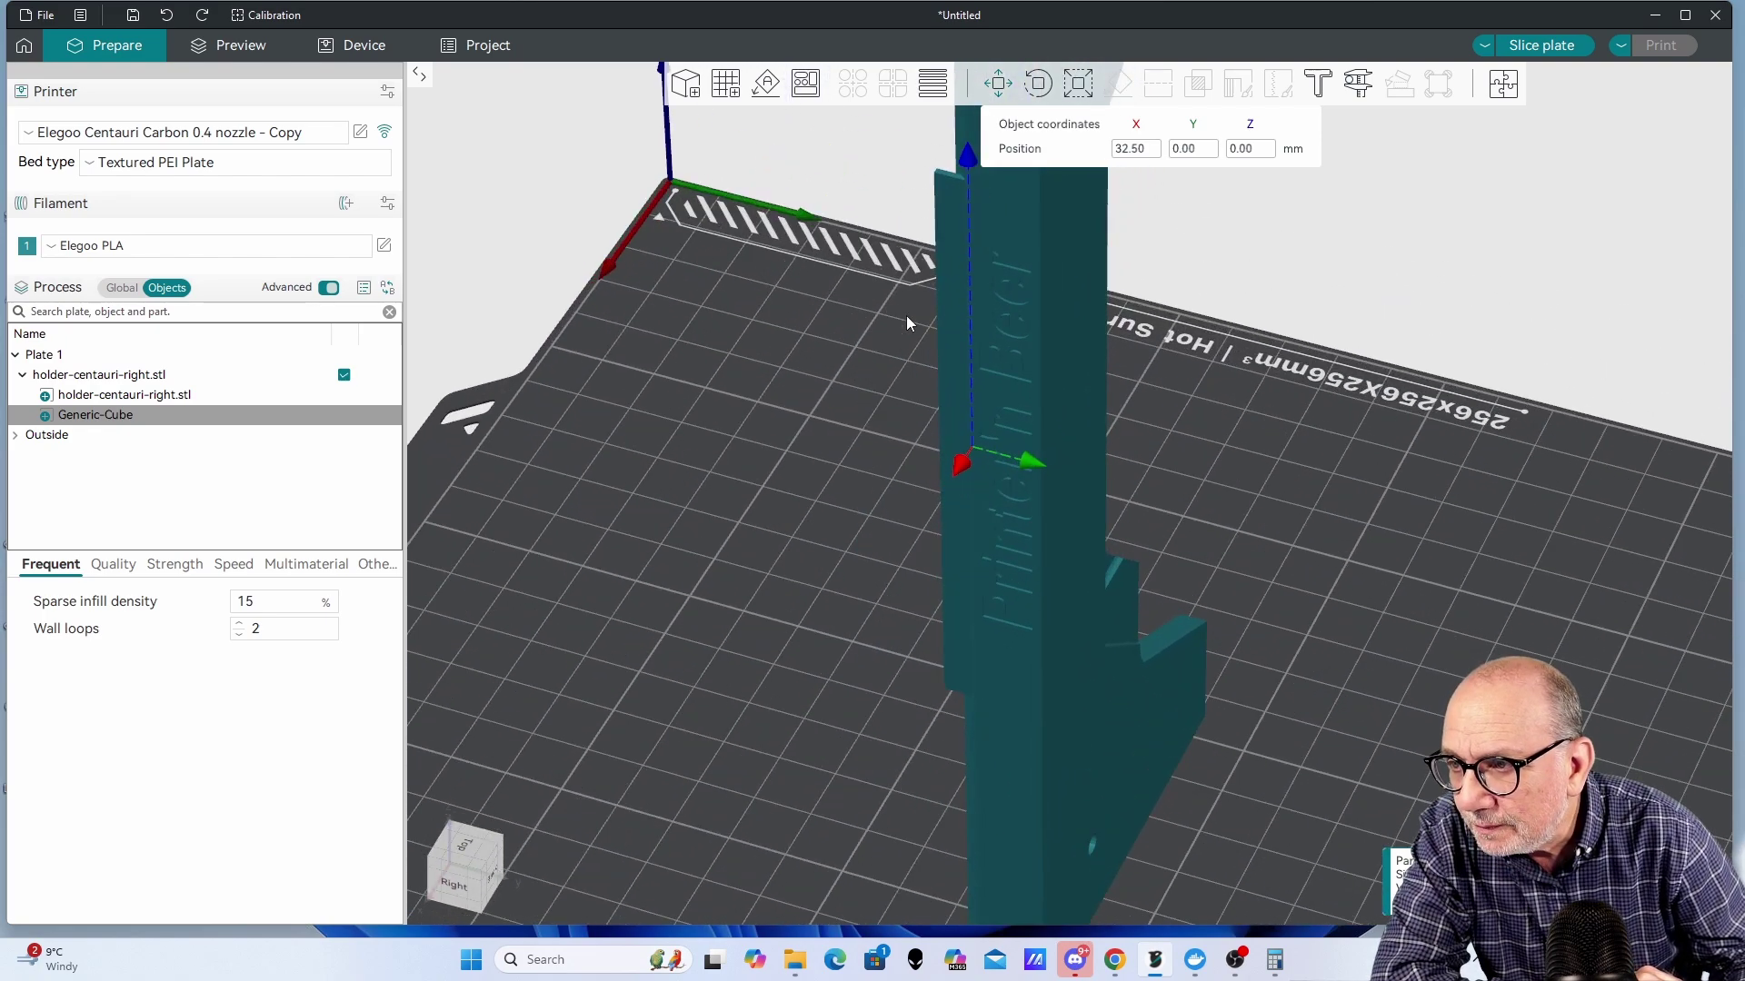
drag(1028, 463, 1056, 476)
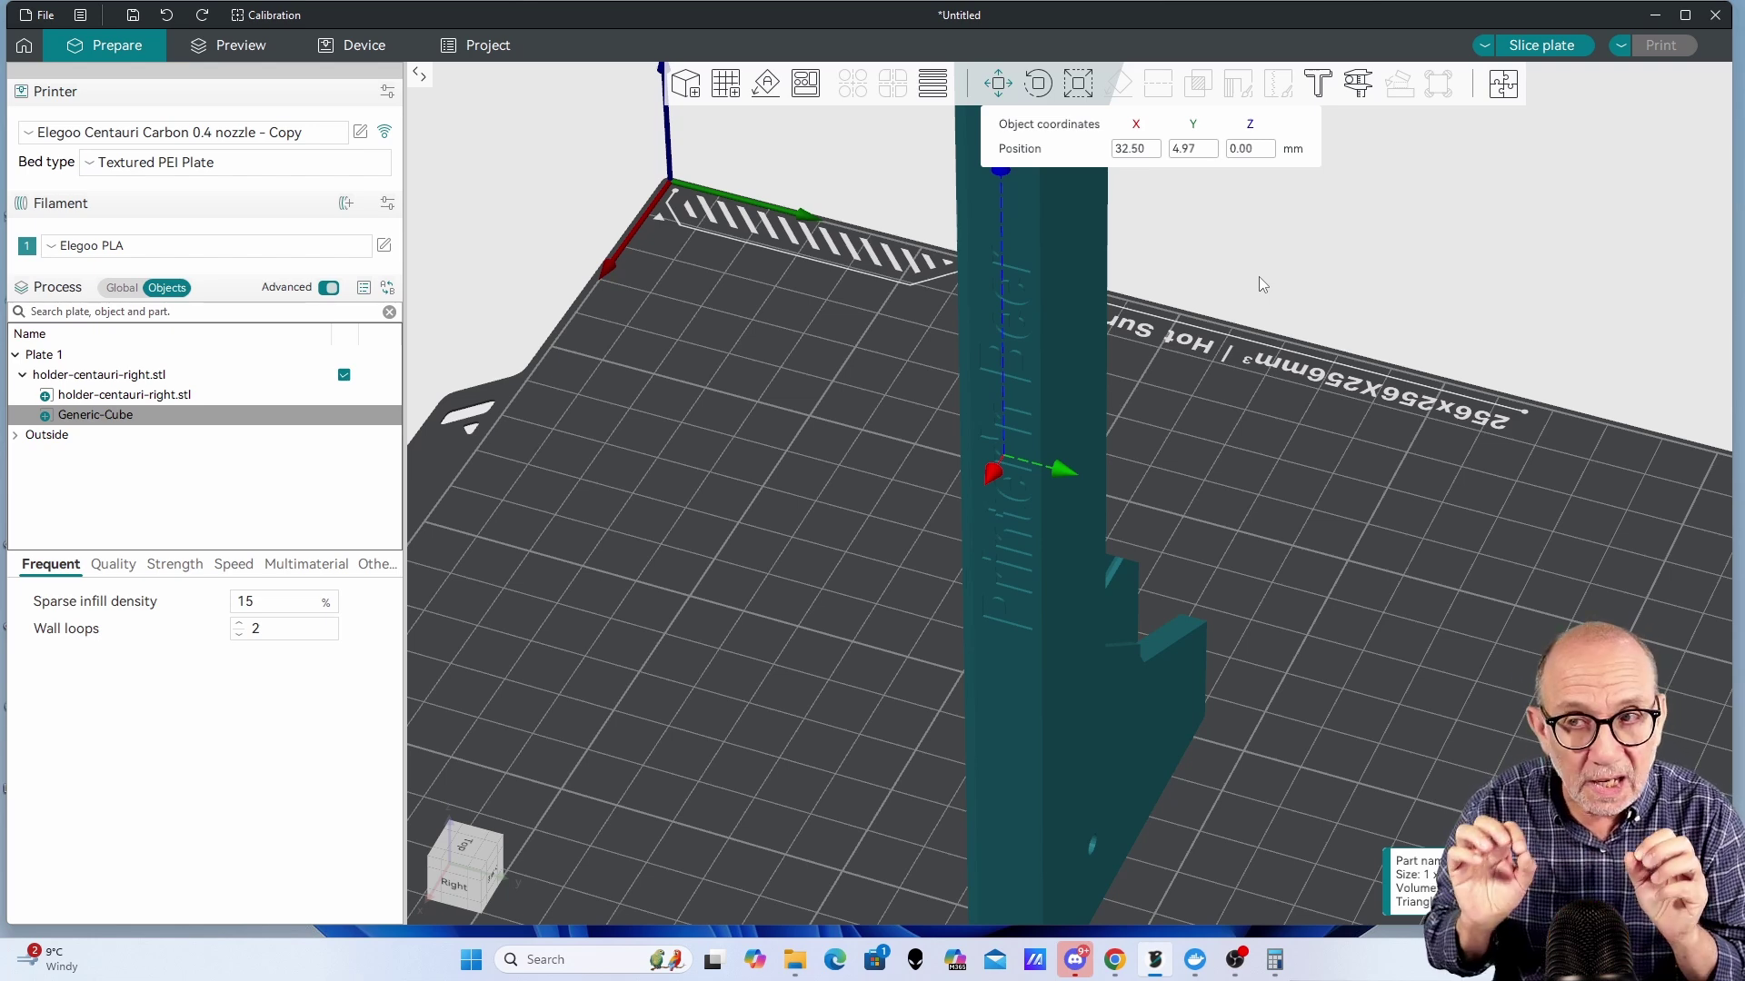
Step: Change the cube's X position to 33.00 mm
click(1142, 151)
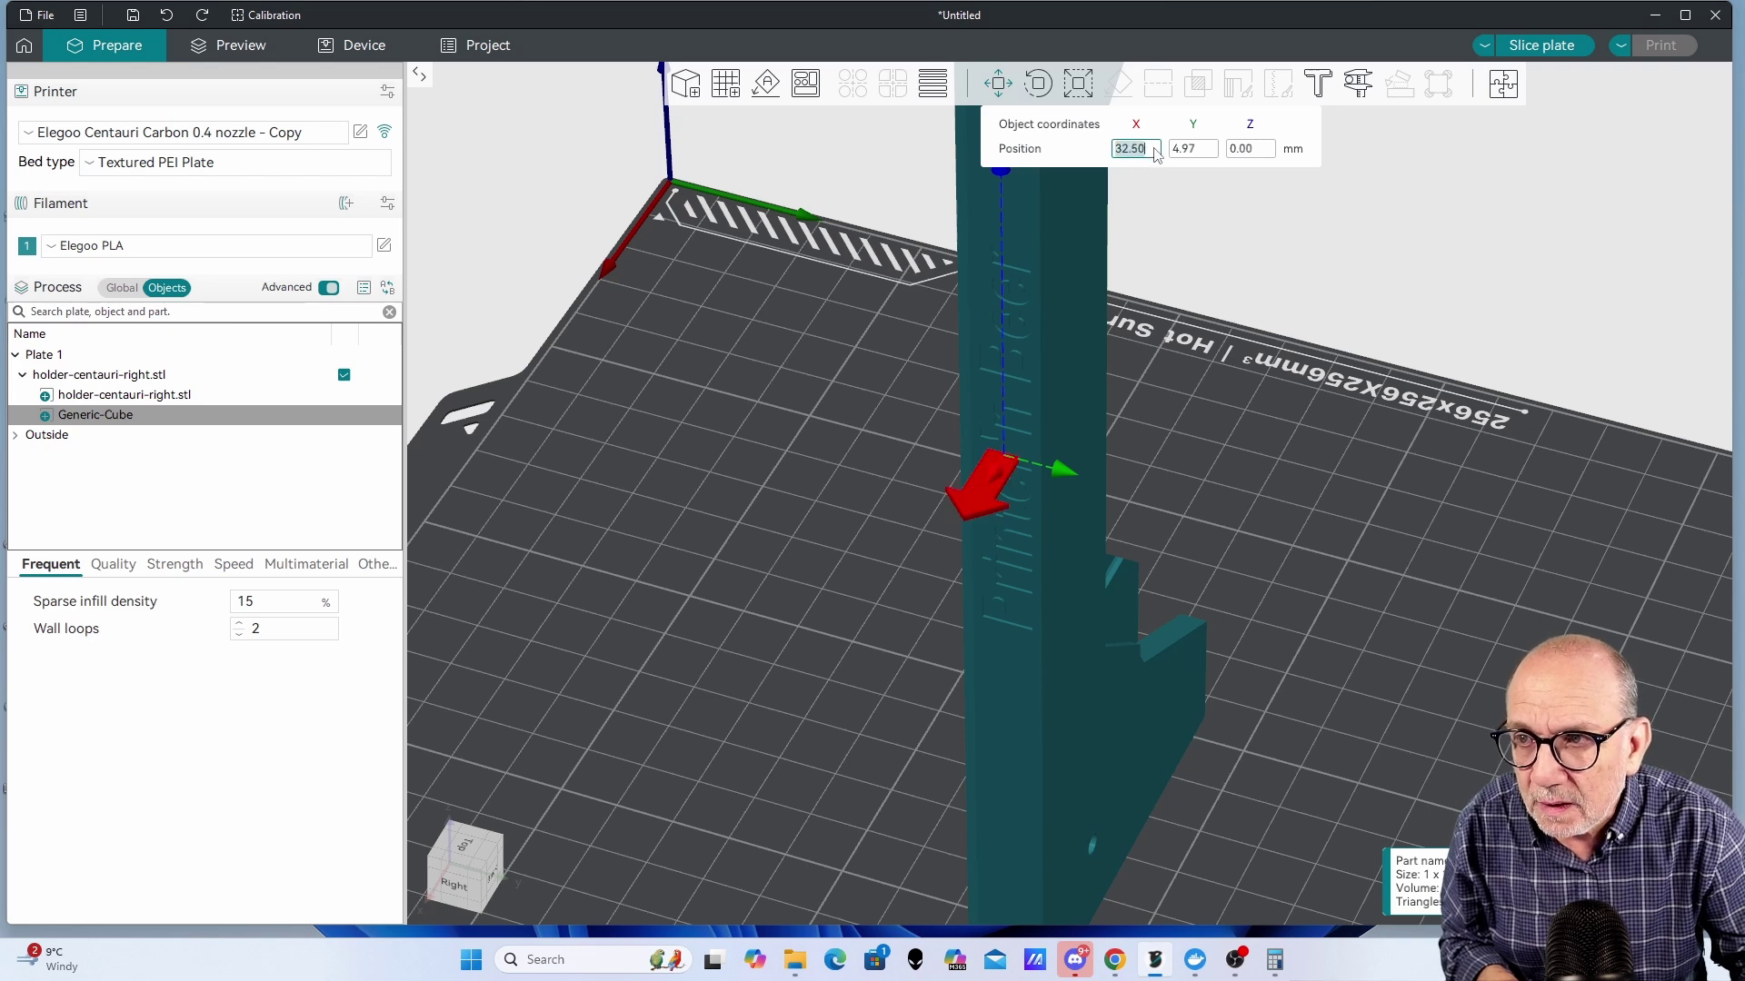
click(1155, 152)
key(BackSpace)
key(BackSpace)
key(BackSpace)
key(BackSpace)
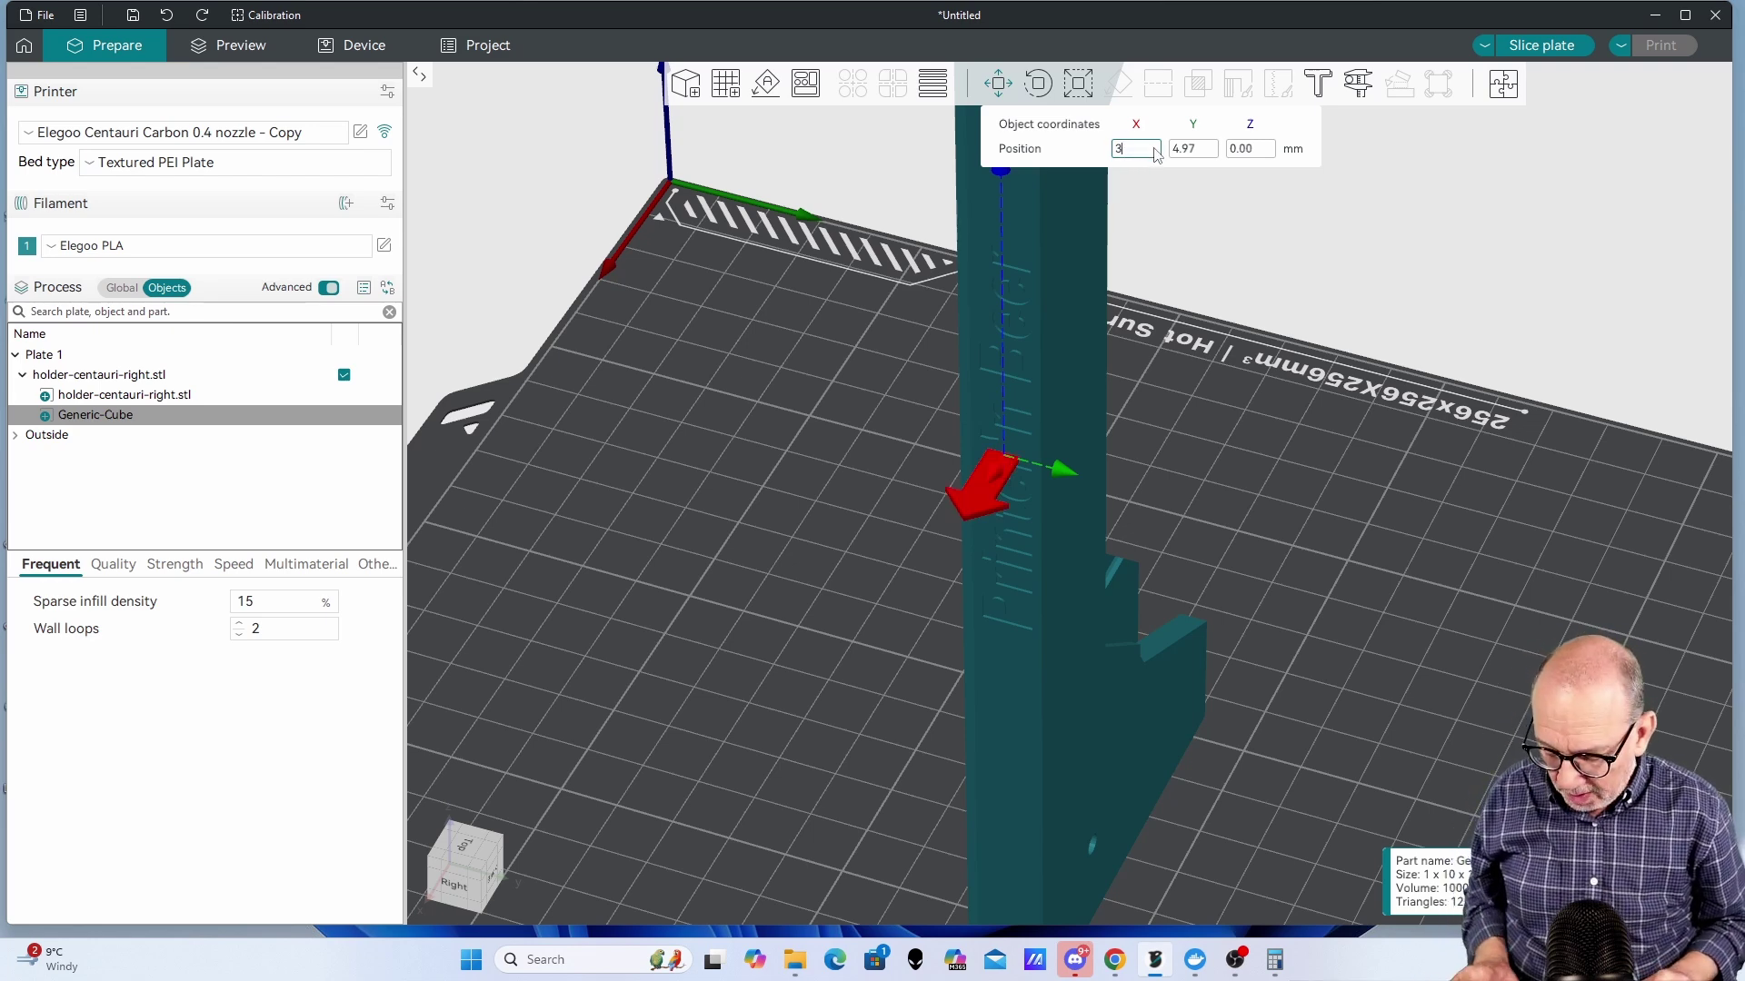
text(3)
key(Return)
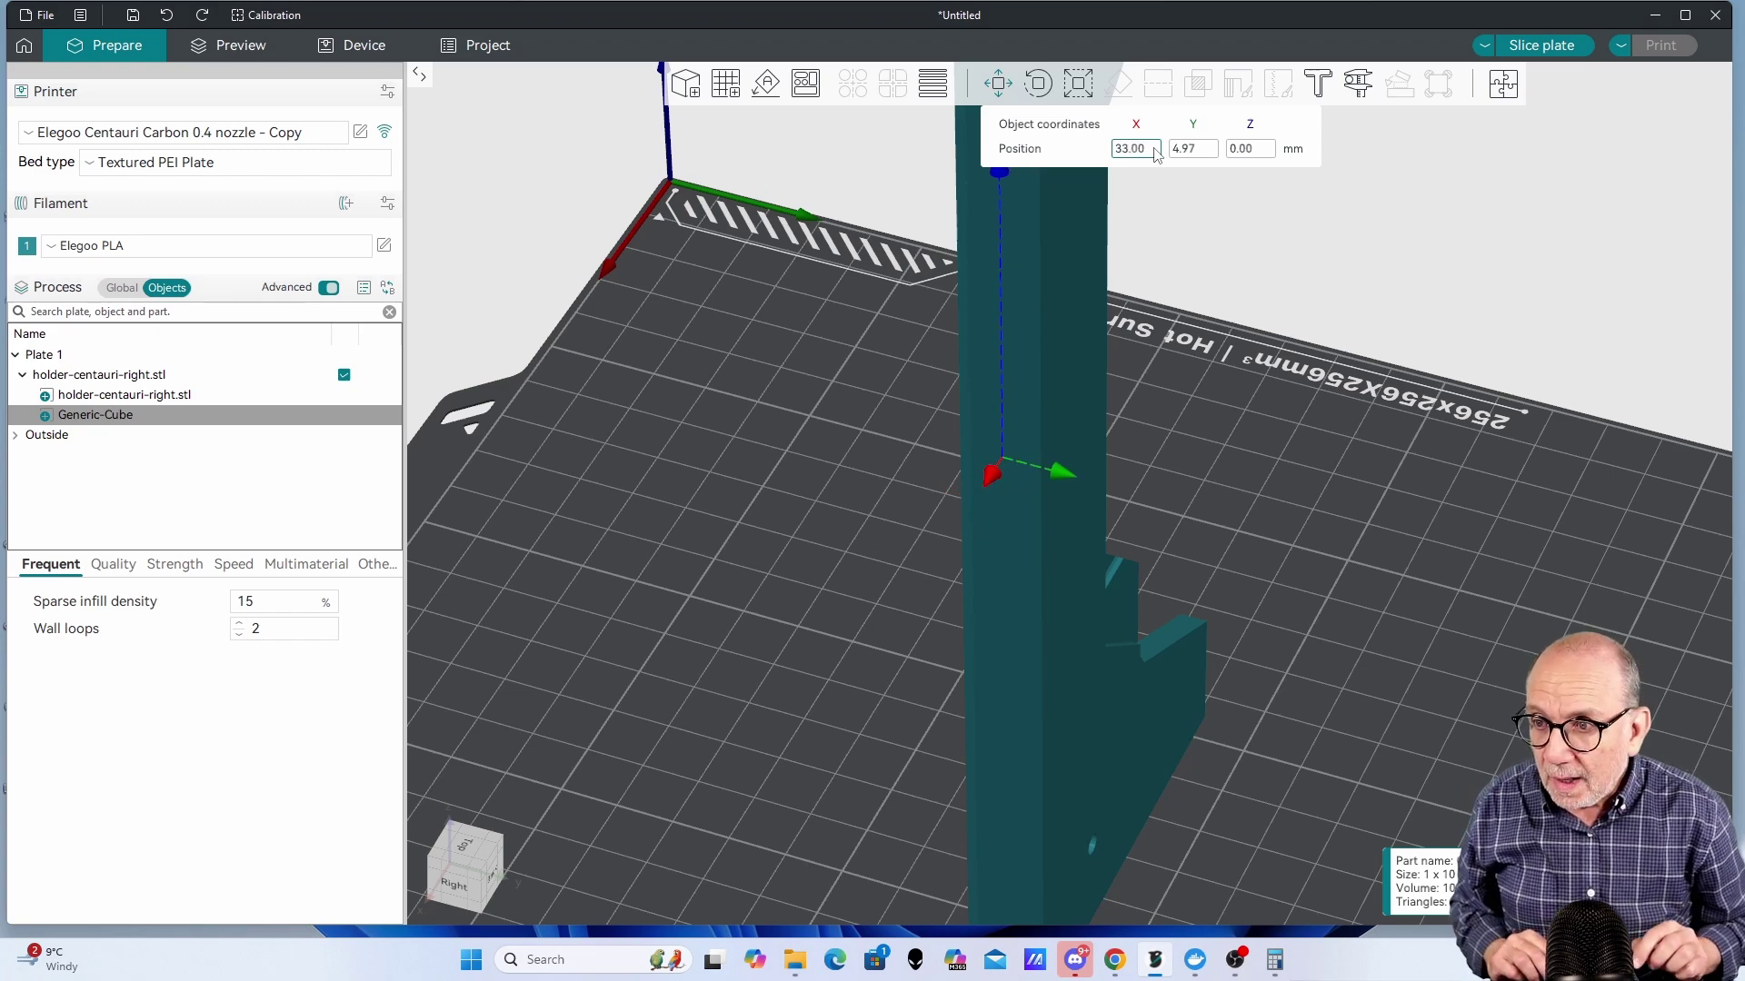
Step: Nudge the cube along Y to 5.17 mm and check it from the Right view
scroll(1213, 456, down, 5)
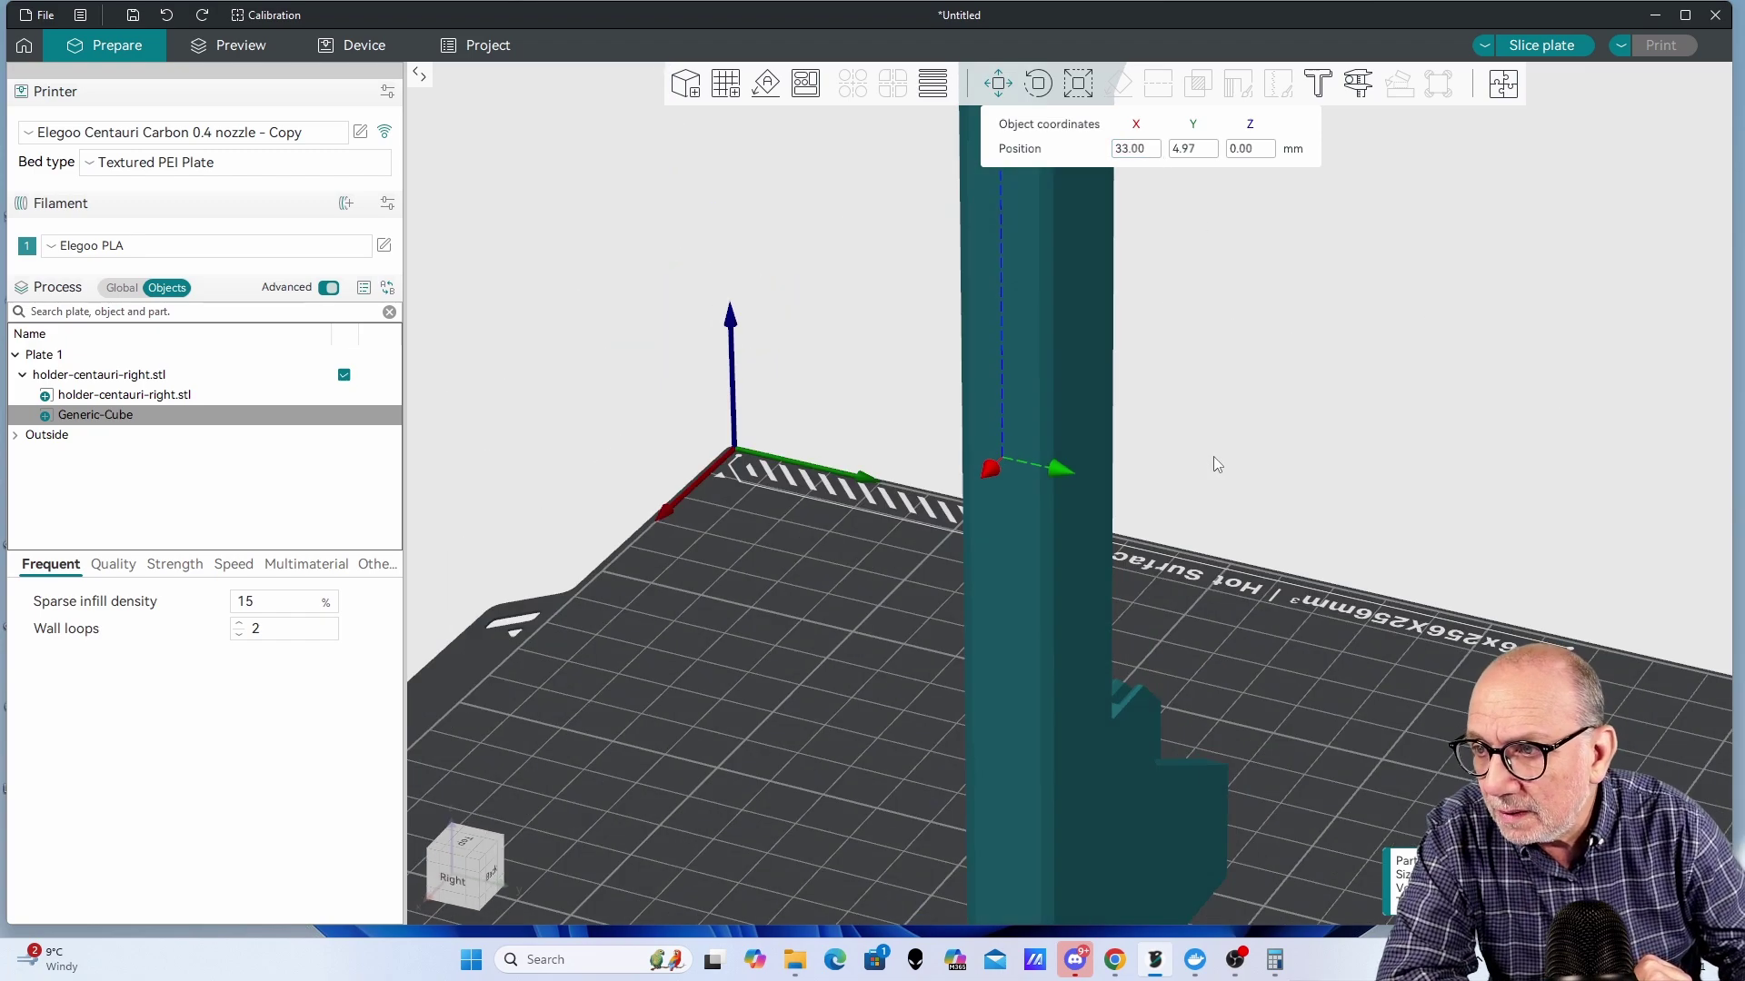
mouse_move(1310, 396)
mouse_down()
mouse_move(1285, 411)
mouse_move(1325, 384)
mouse_up()
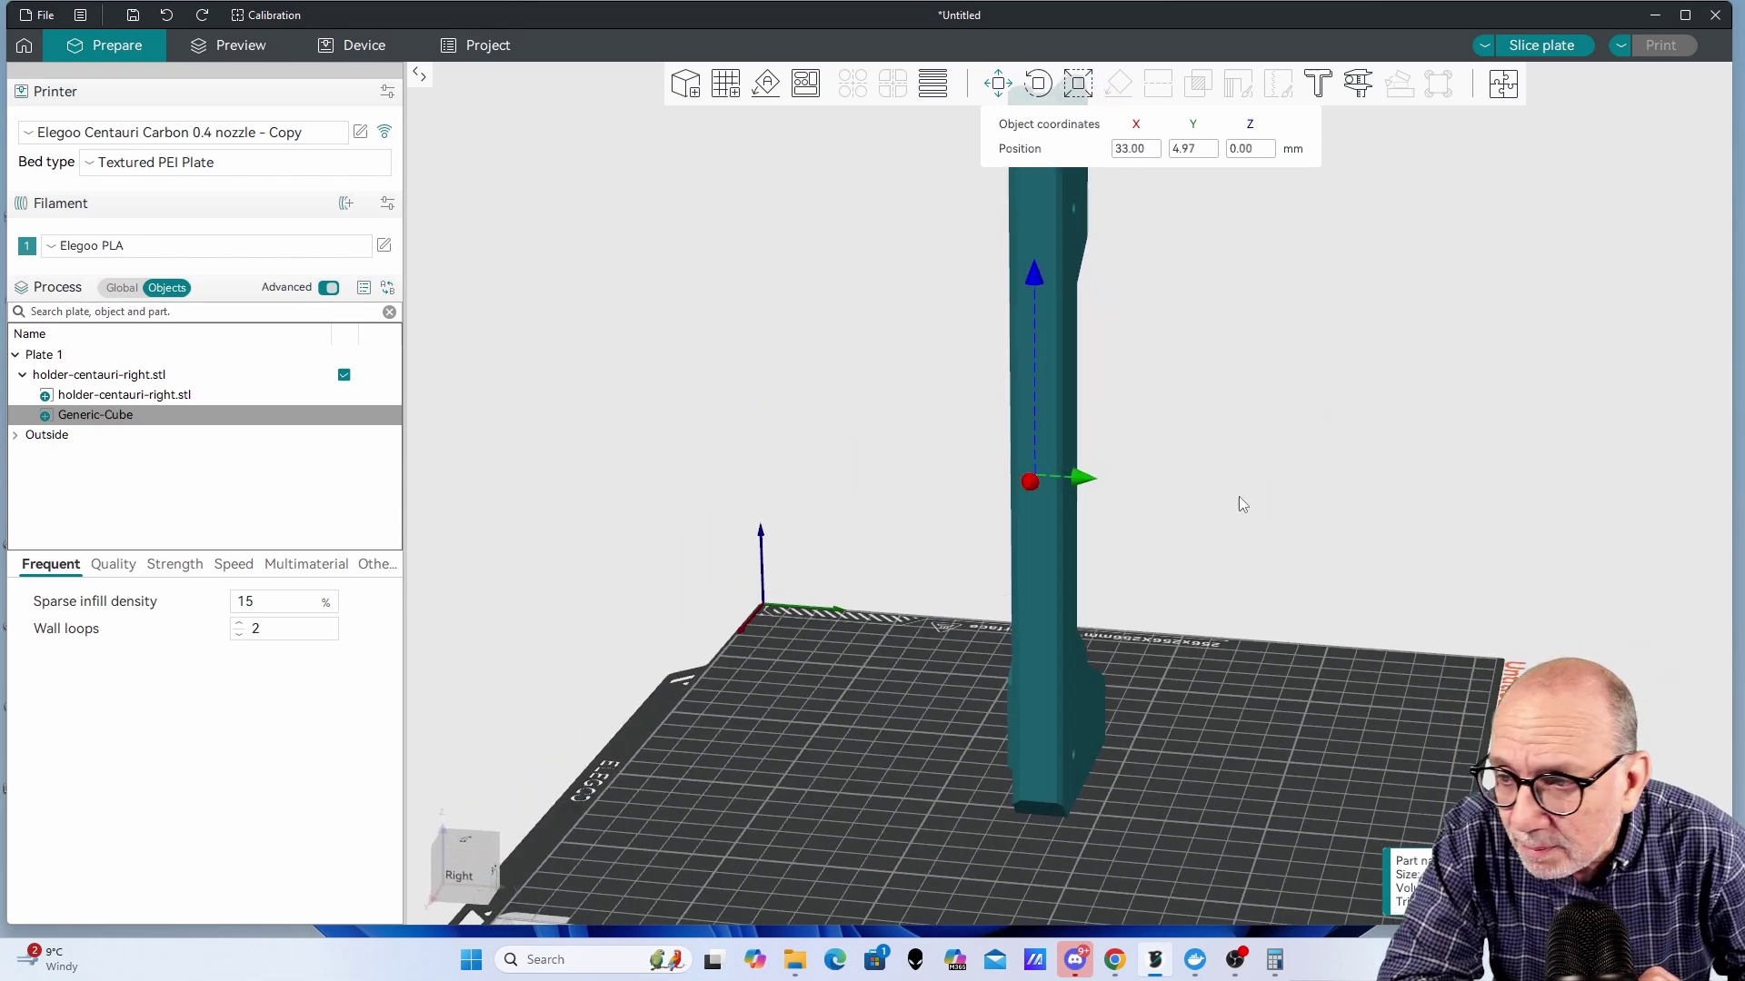
scroll(1234, 485, up, 4)
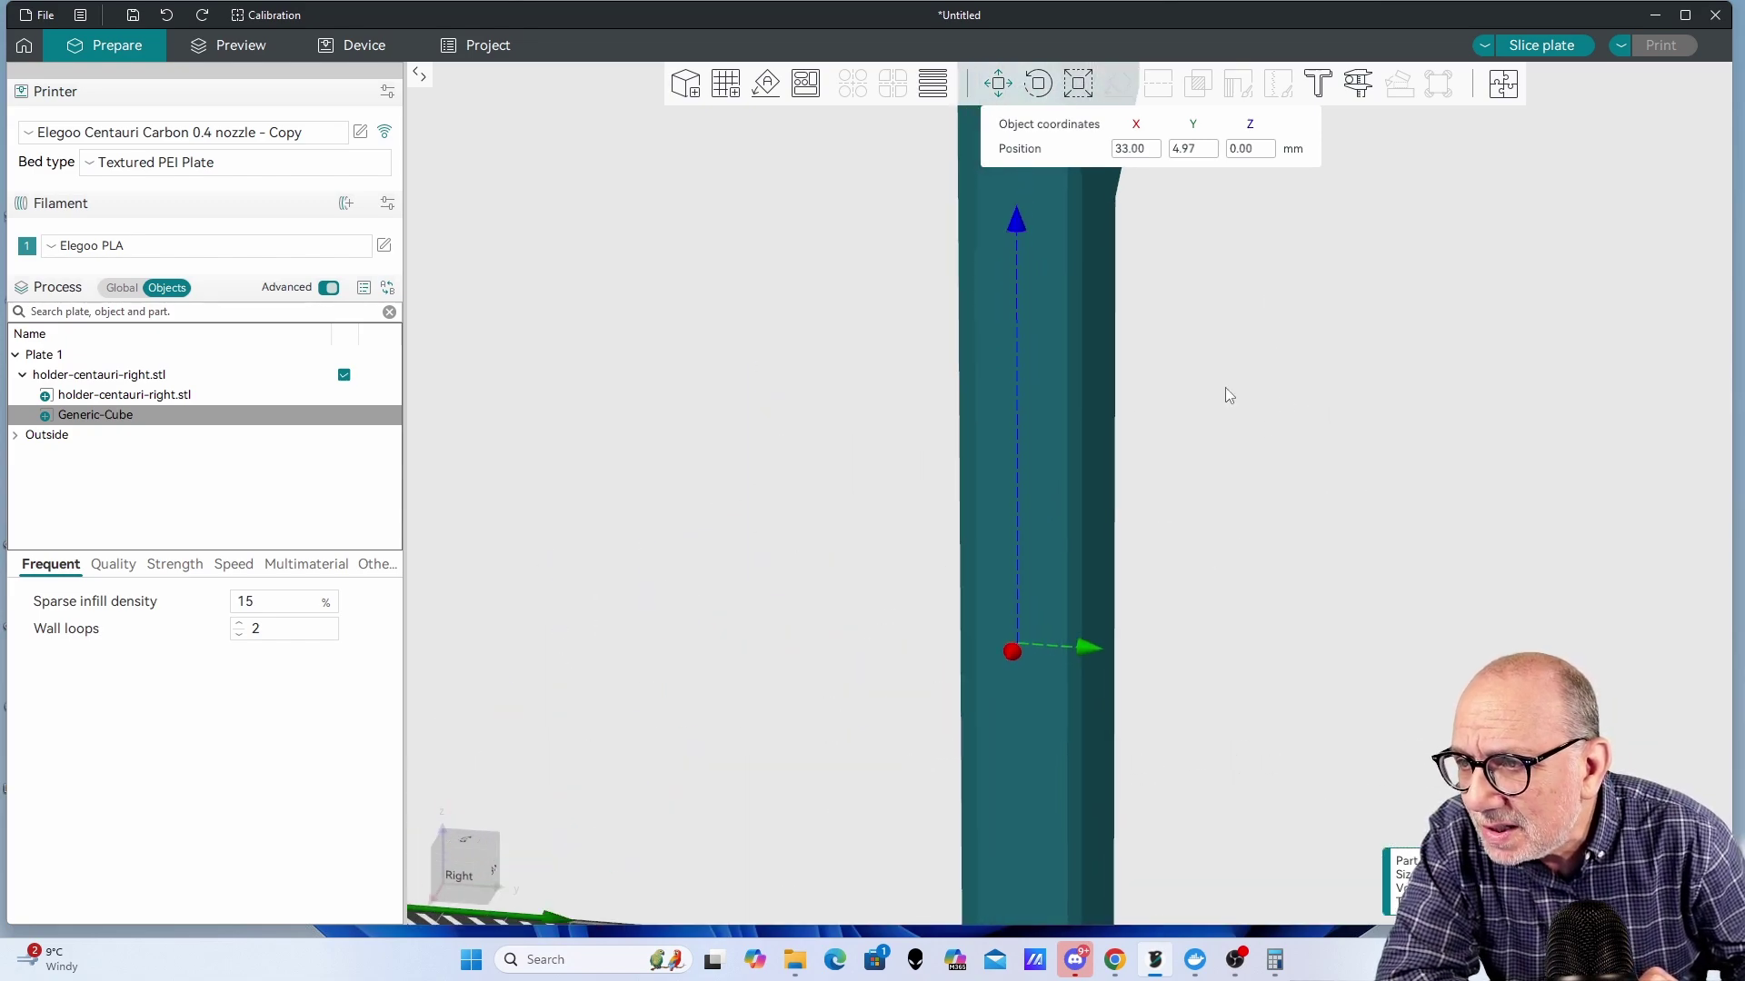
mouse_move(1294, 369)
mouse_down()
mouse_move(1250, 405)
mouse_move(1284, 396)
mouse_up()
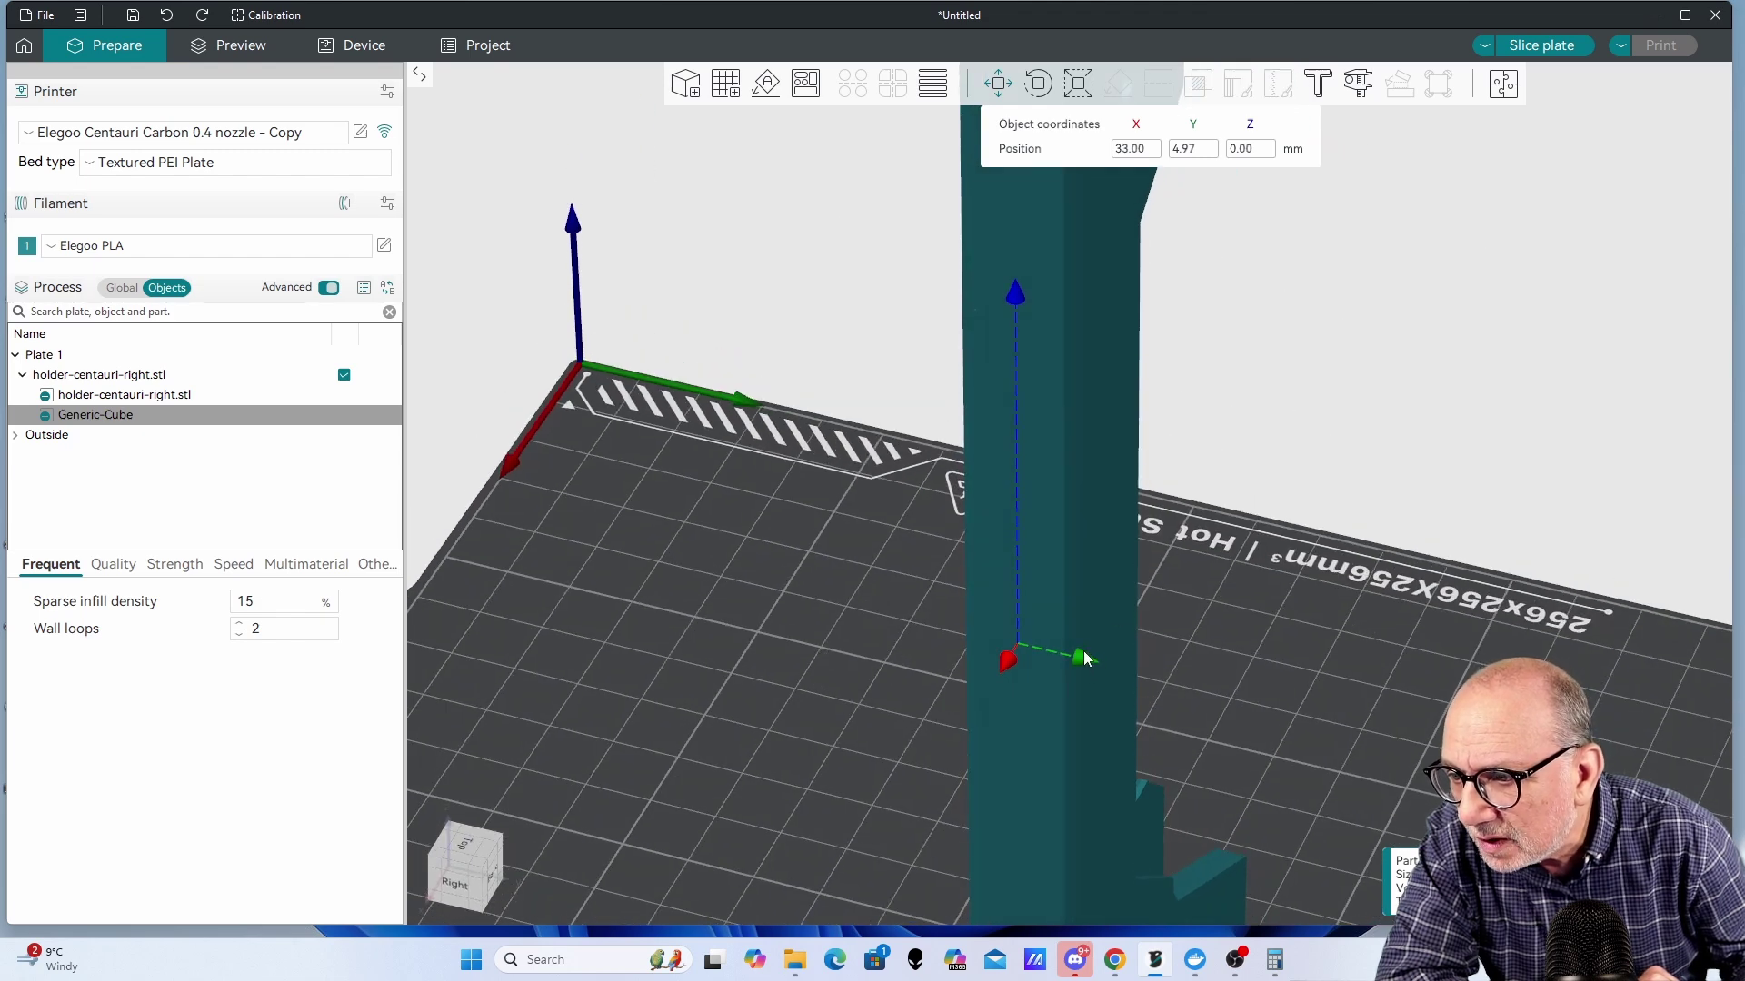
drag(1087, 661, 1081, 645)
key(6)
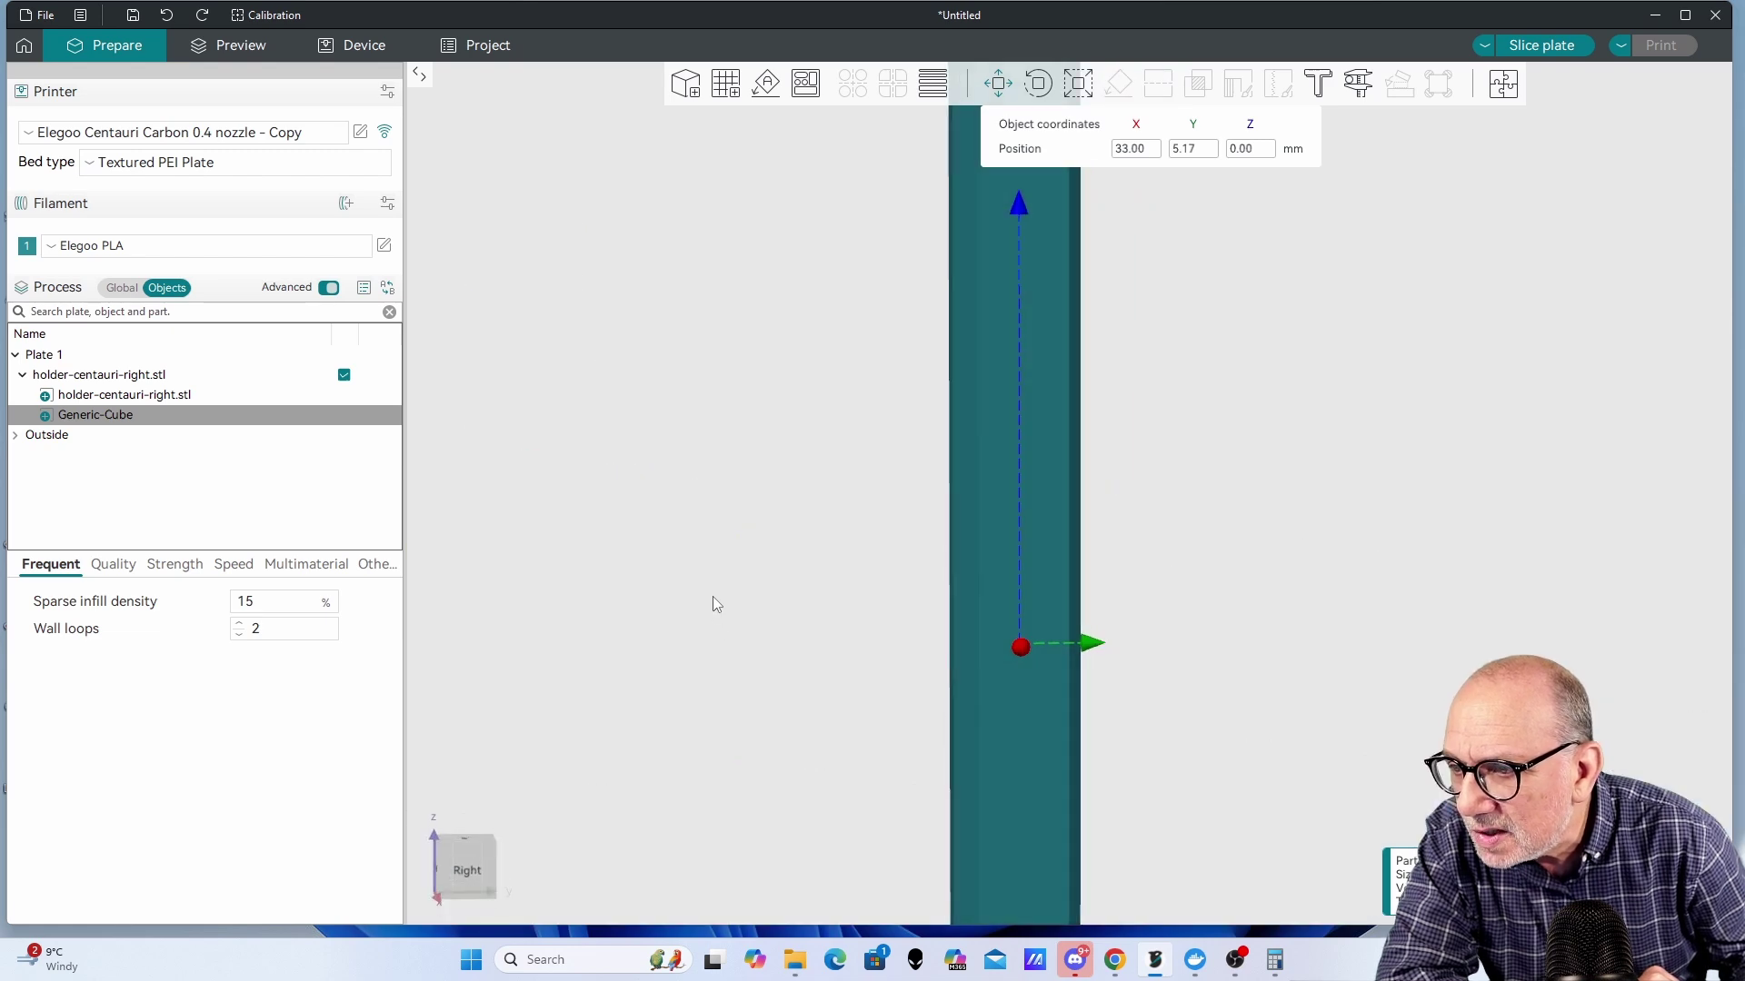
mouse_move(707, 609)
mouse_down()
mouse_move(700, 625)
mouse_move(693, 611)
mouse_up()
scroll(698, 607, down, 5)
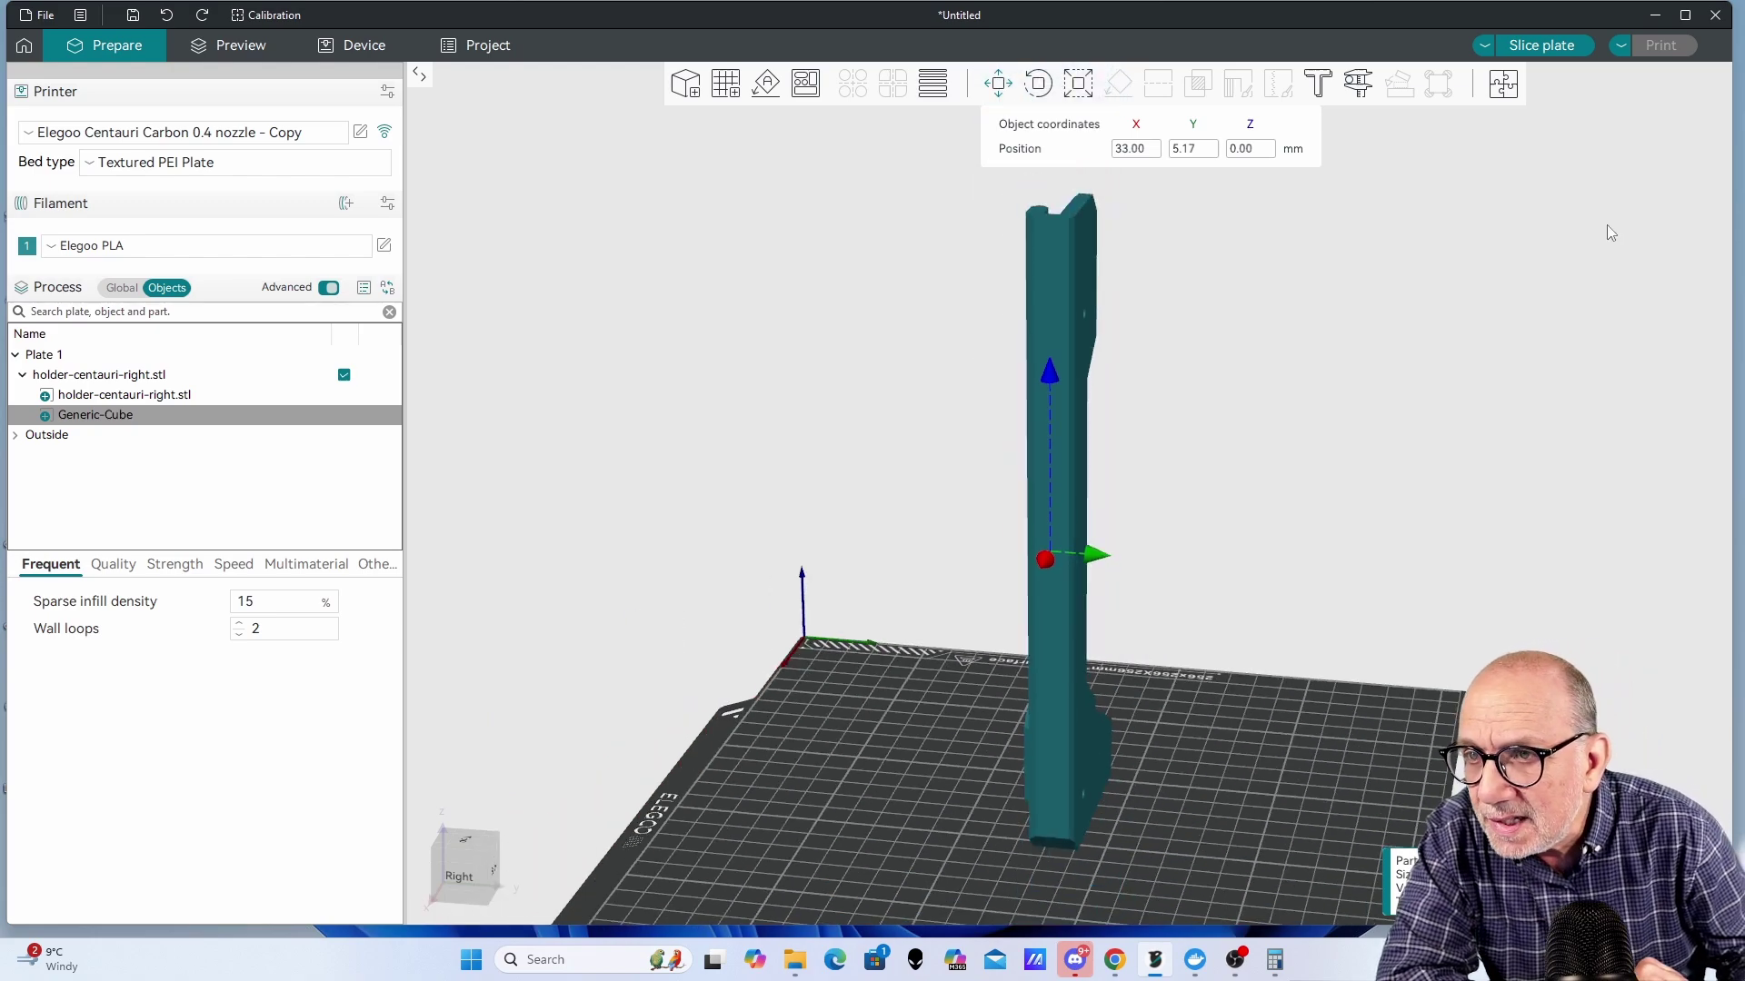
Step: Slice the plate, review the 1h46m, 42.64 g estimate, then return to Prepare
click(1541, 44)
scroll(1235, 472, up, 6)
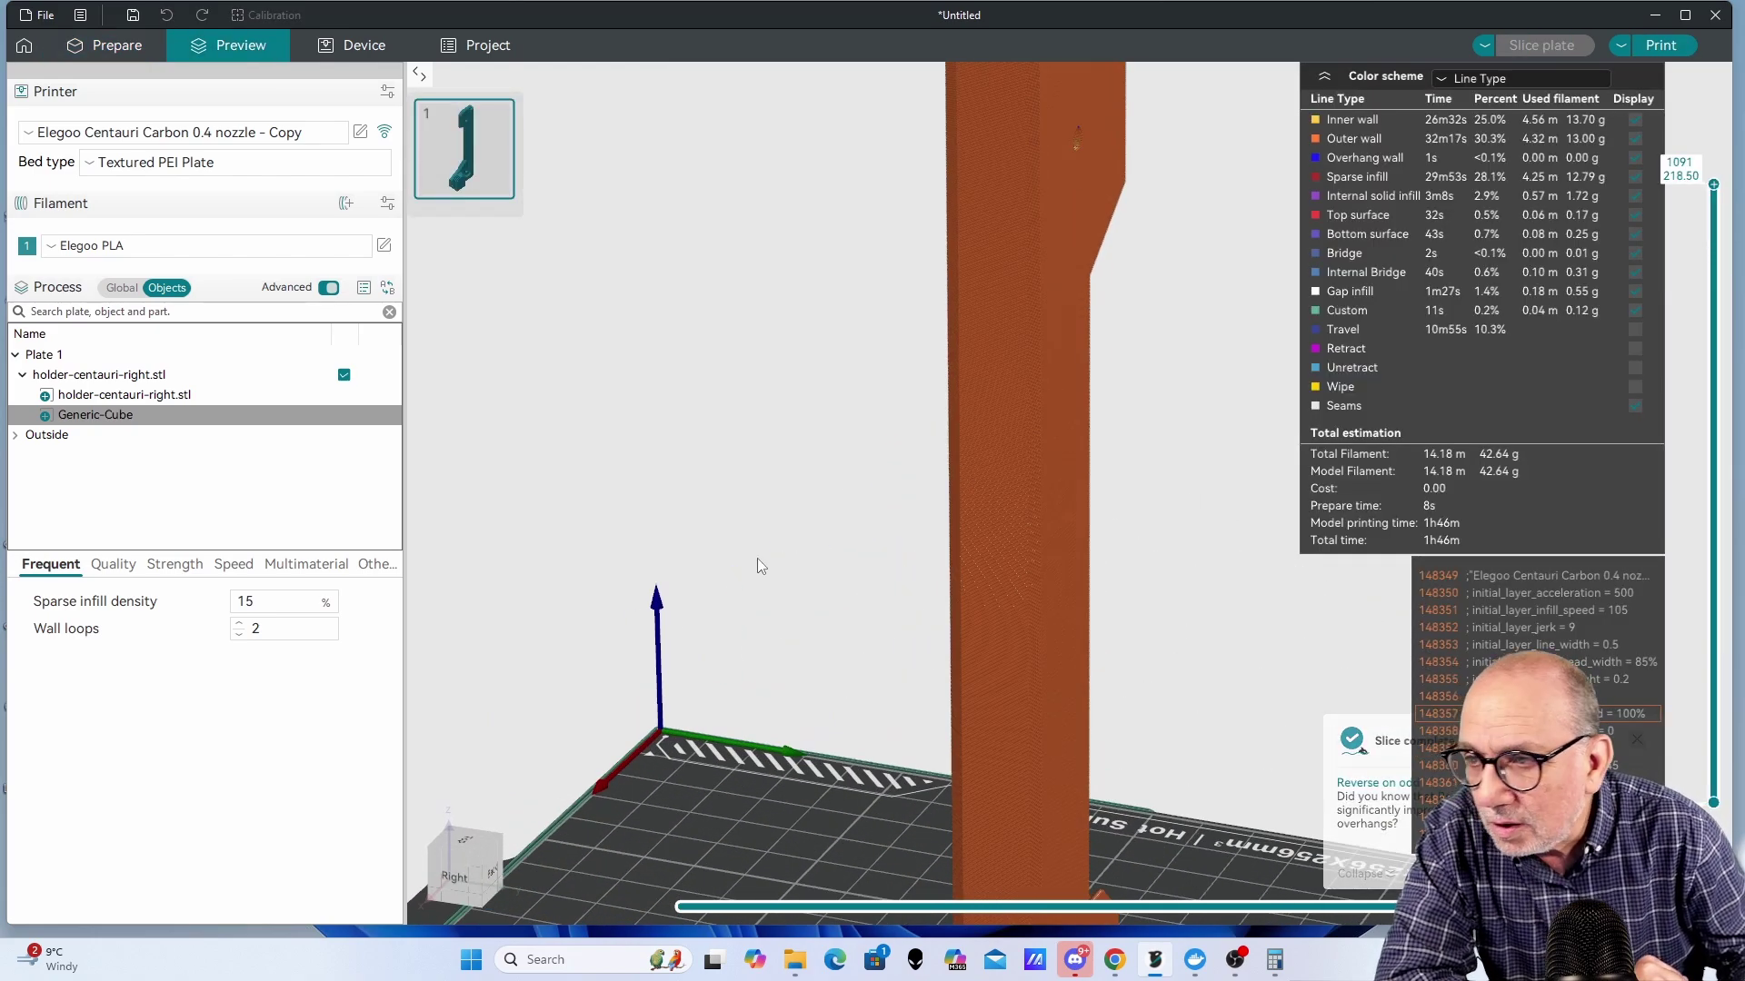
scroll(759, 565, up, 1)
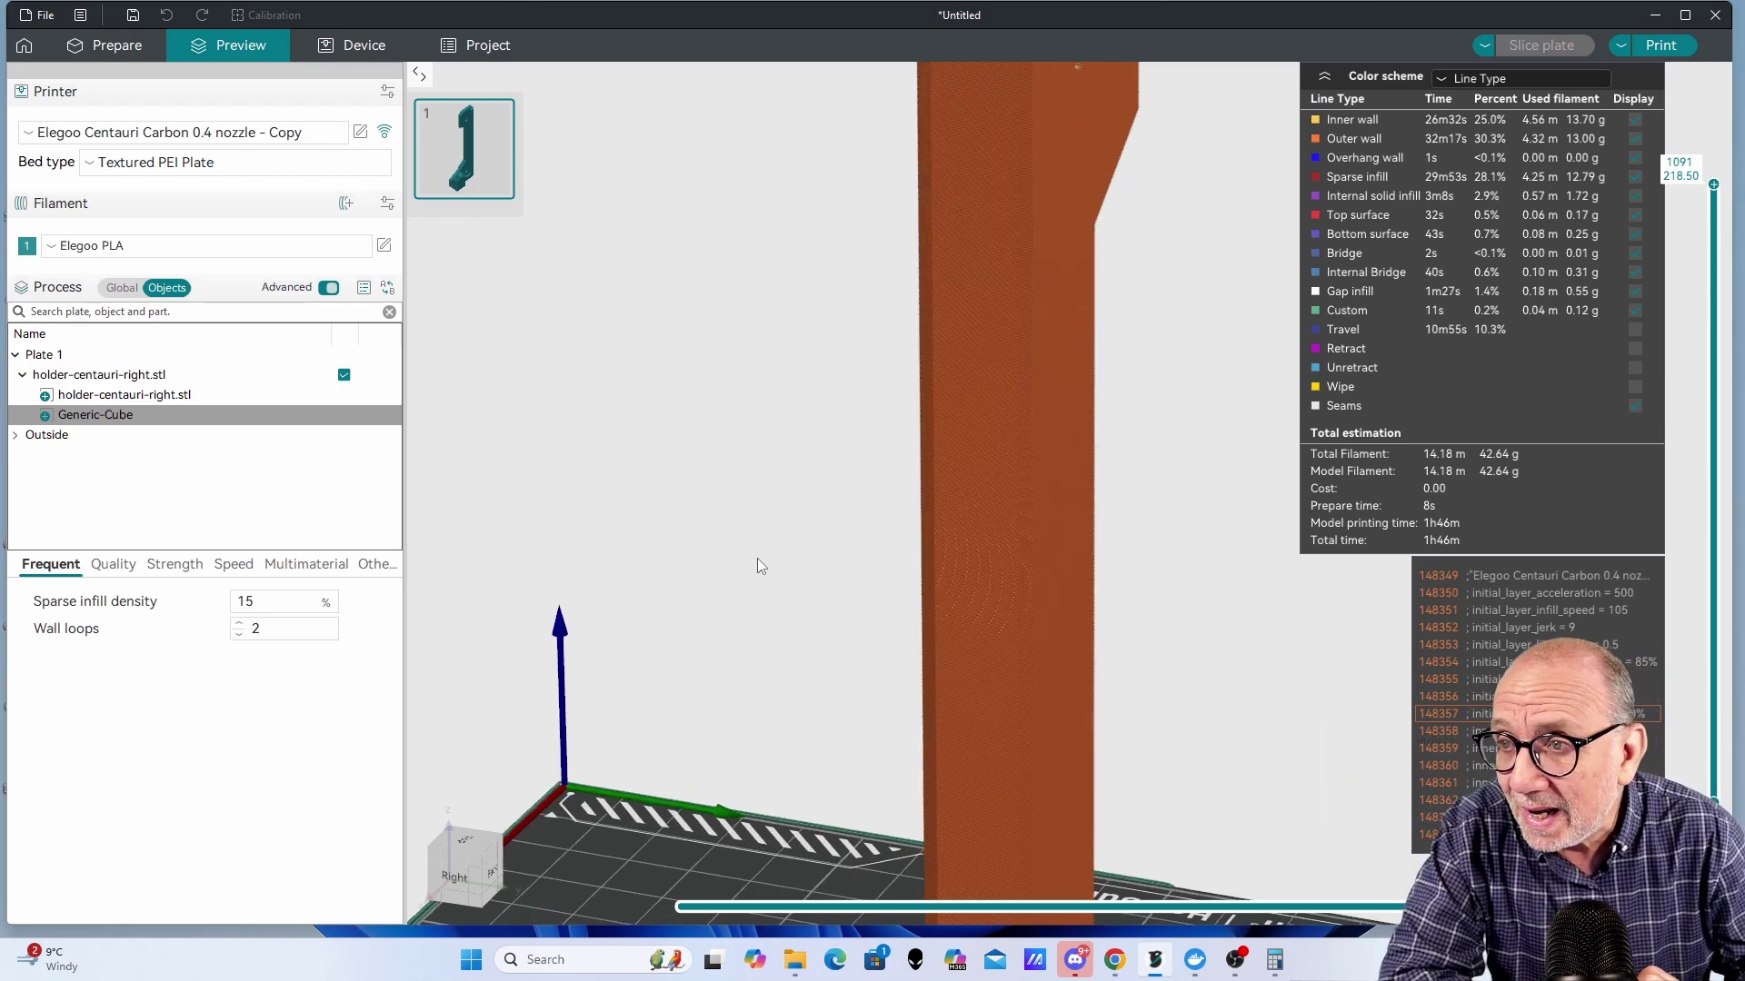
scroll(760, 565, down, 5)
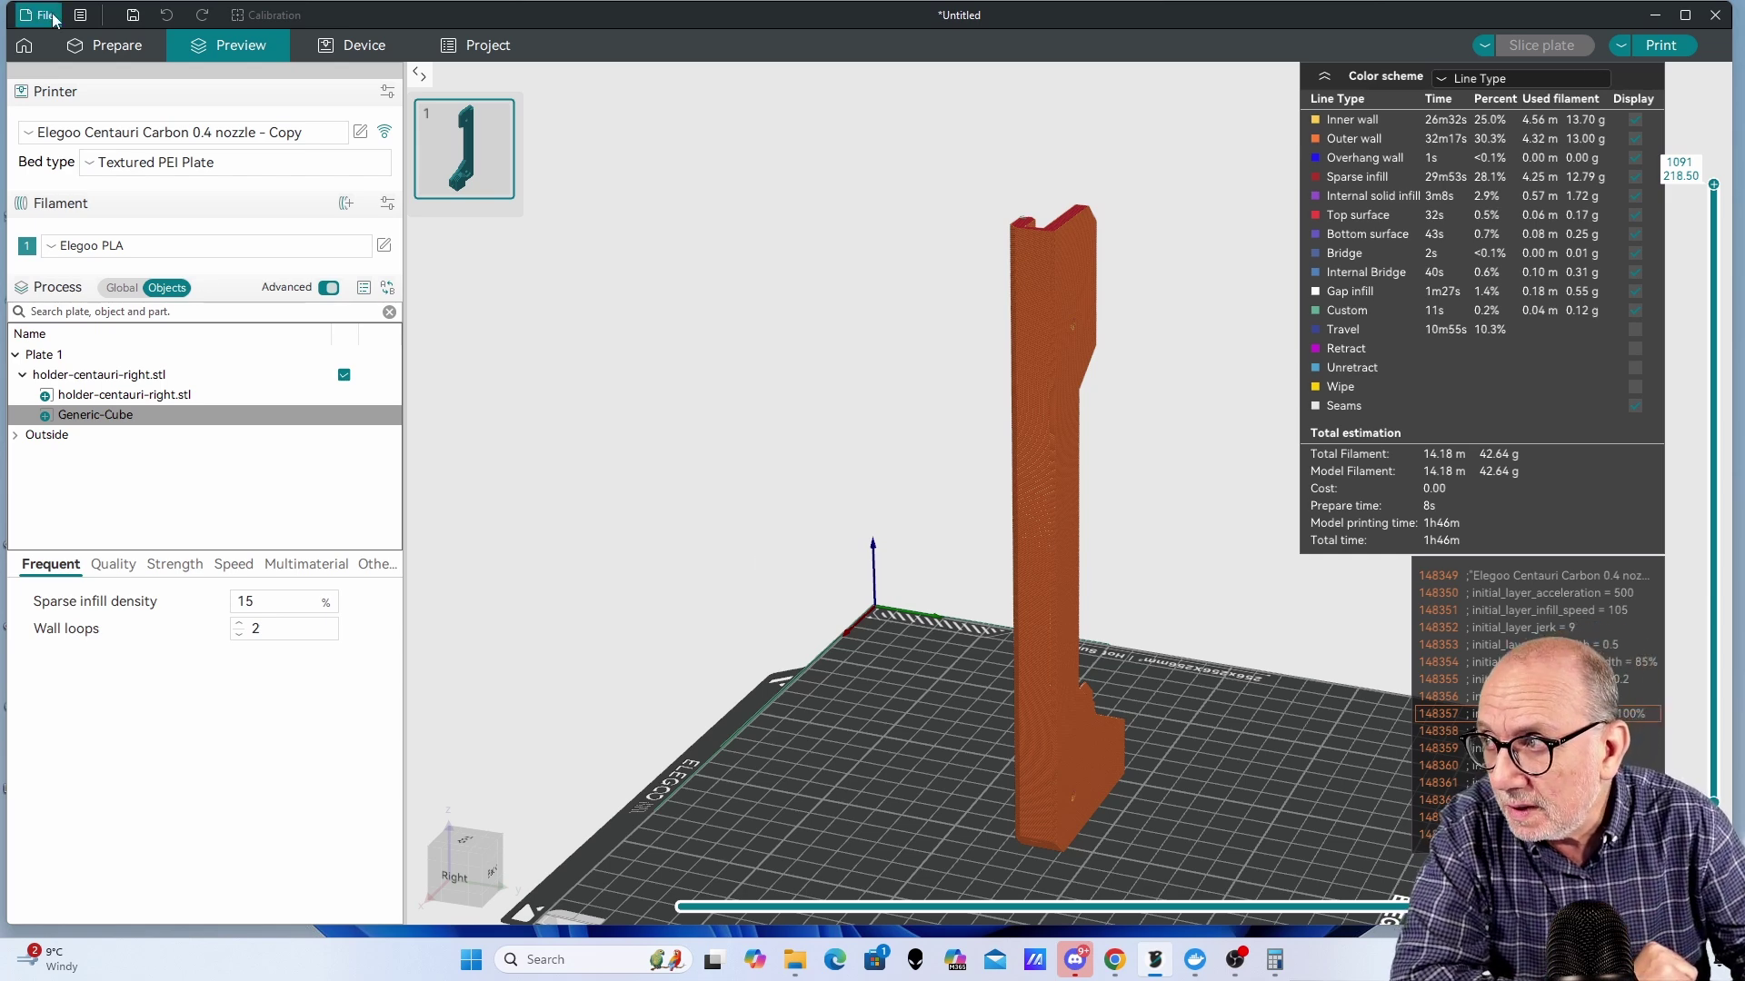
click(127, 50)
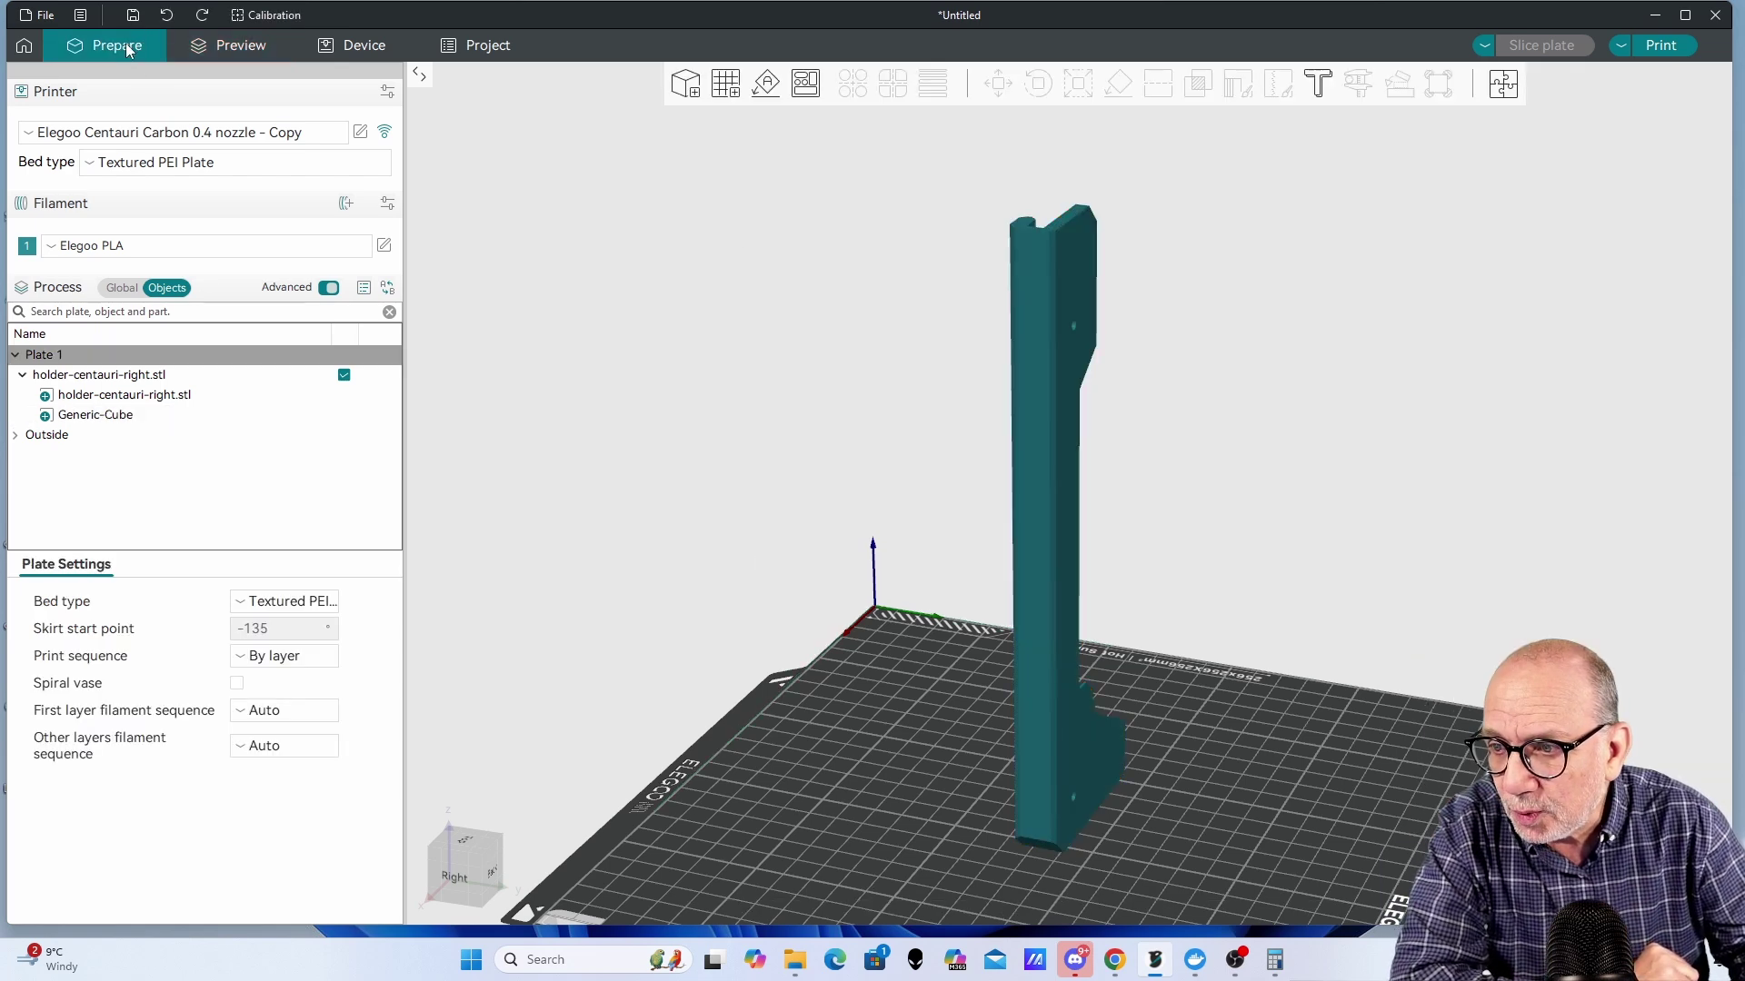
Step: Select holder-centauri-right.stl in the object list and bring up its context menu to export it
click(108, 383)
right_click(108, 381)
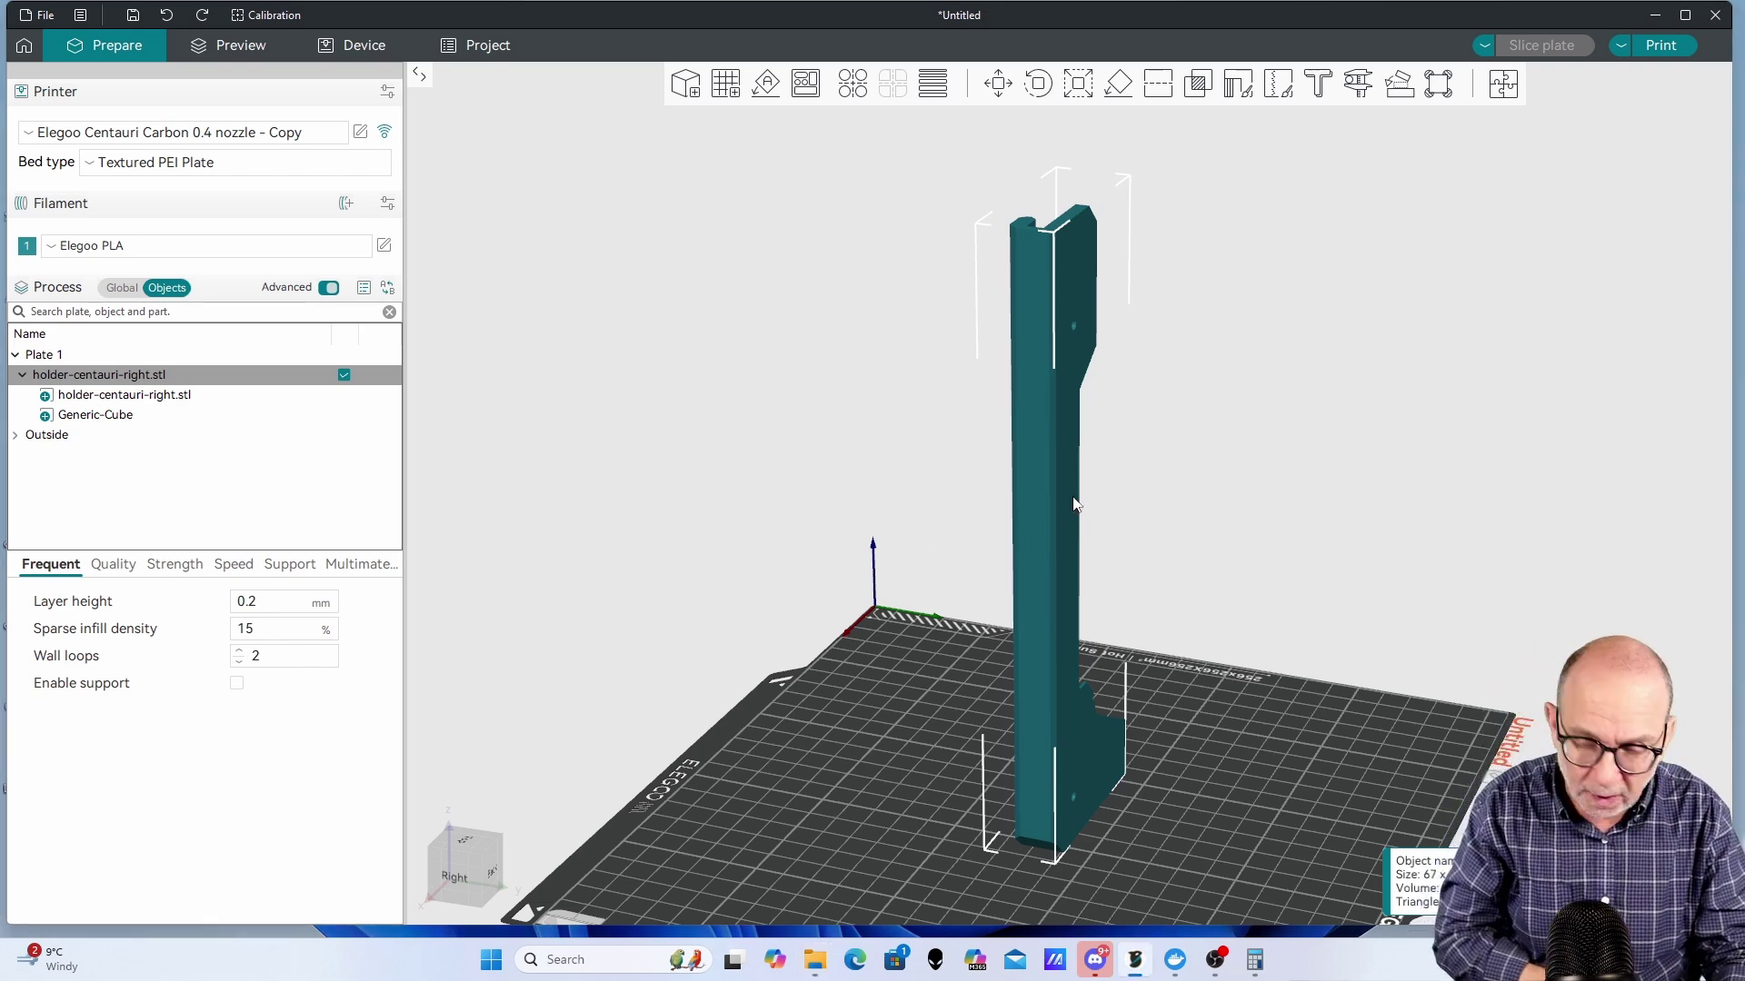
Step: Delete the holder and drop Sample_Text.stl, the 'Delete Me!' box, onto the build plate
key(Delete)
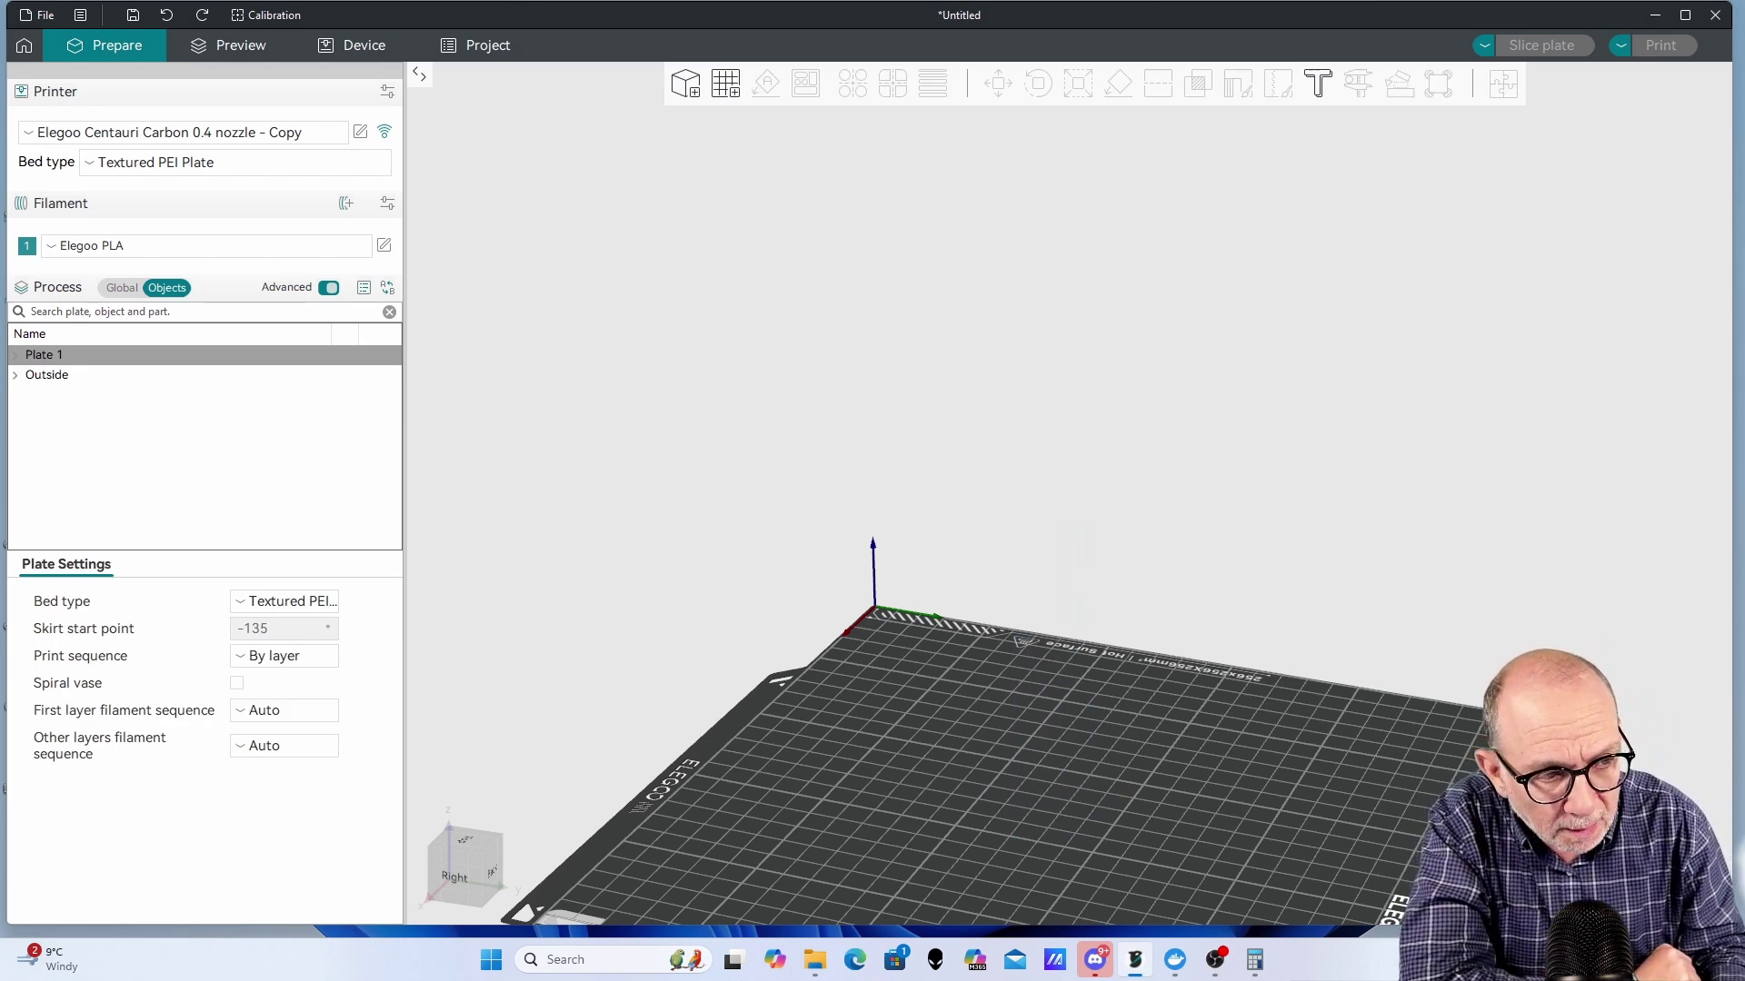
drag(1726, 727, 1094, 815)
drag(1258, 805, 1380, 816)
drag(1299, 772, 1335, 469)
scroll(1341, 471, up, 2)
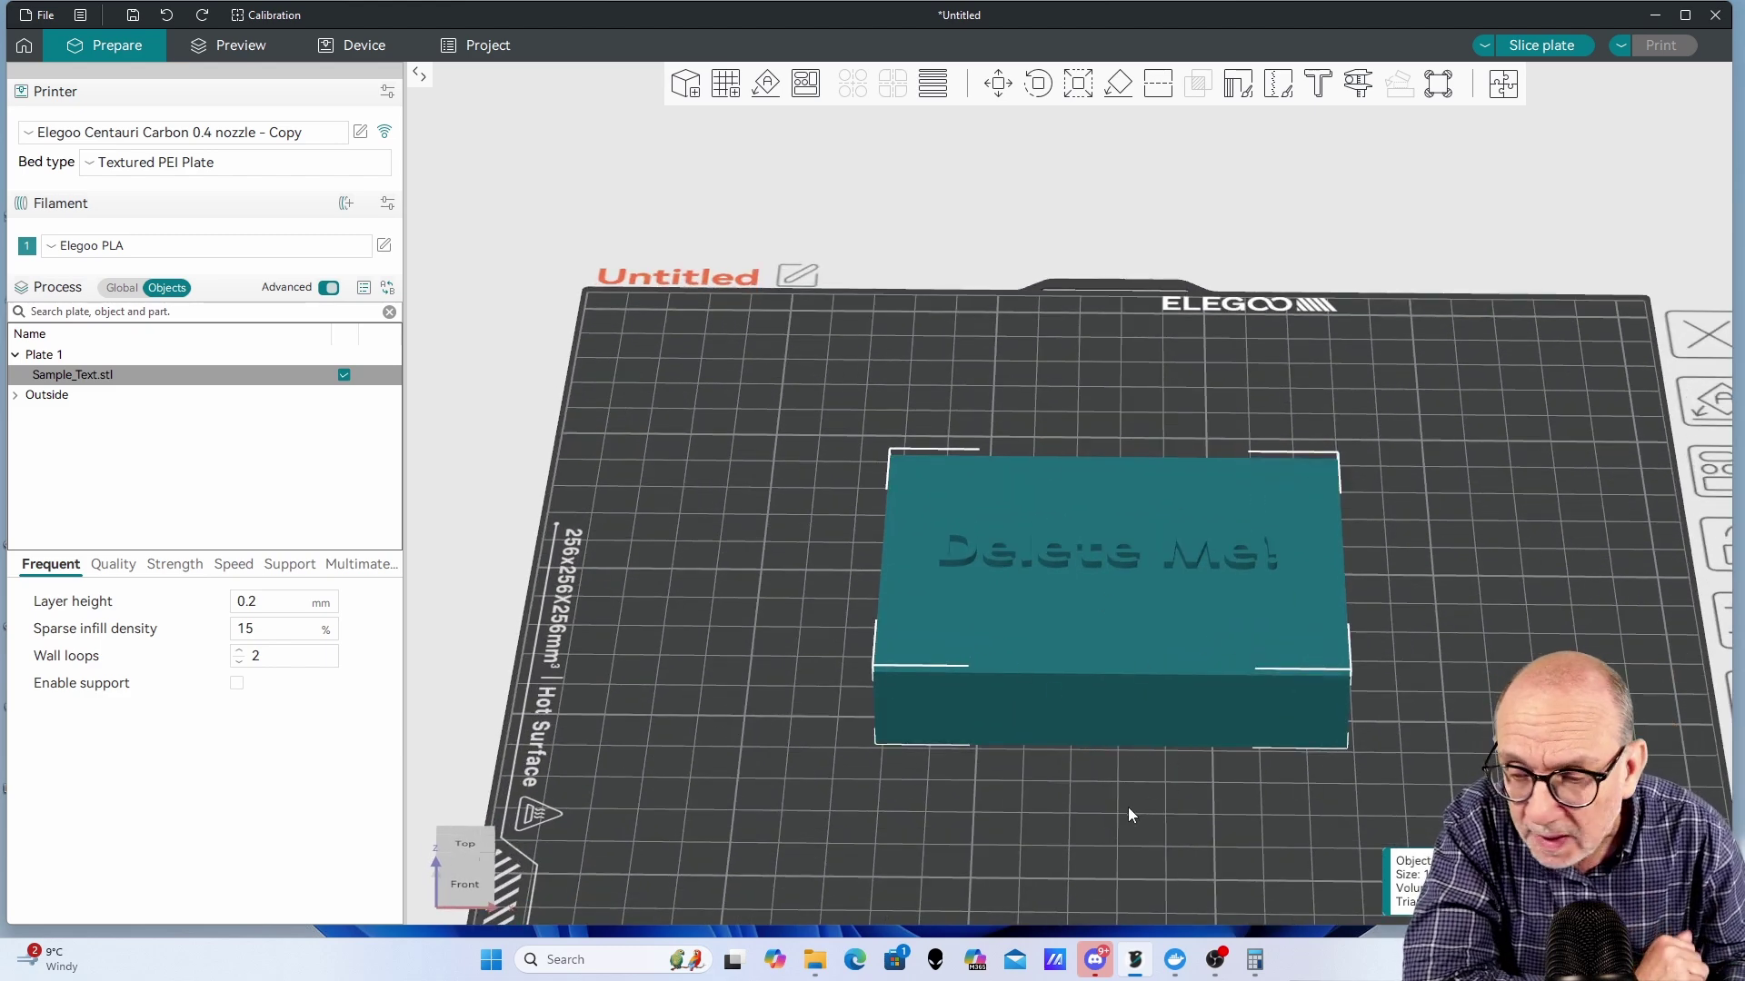
drag(1127, 821, 1125, 794)
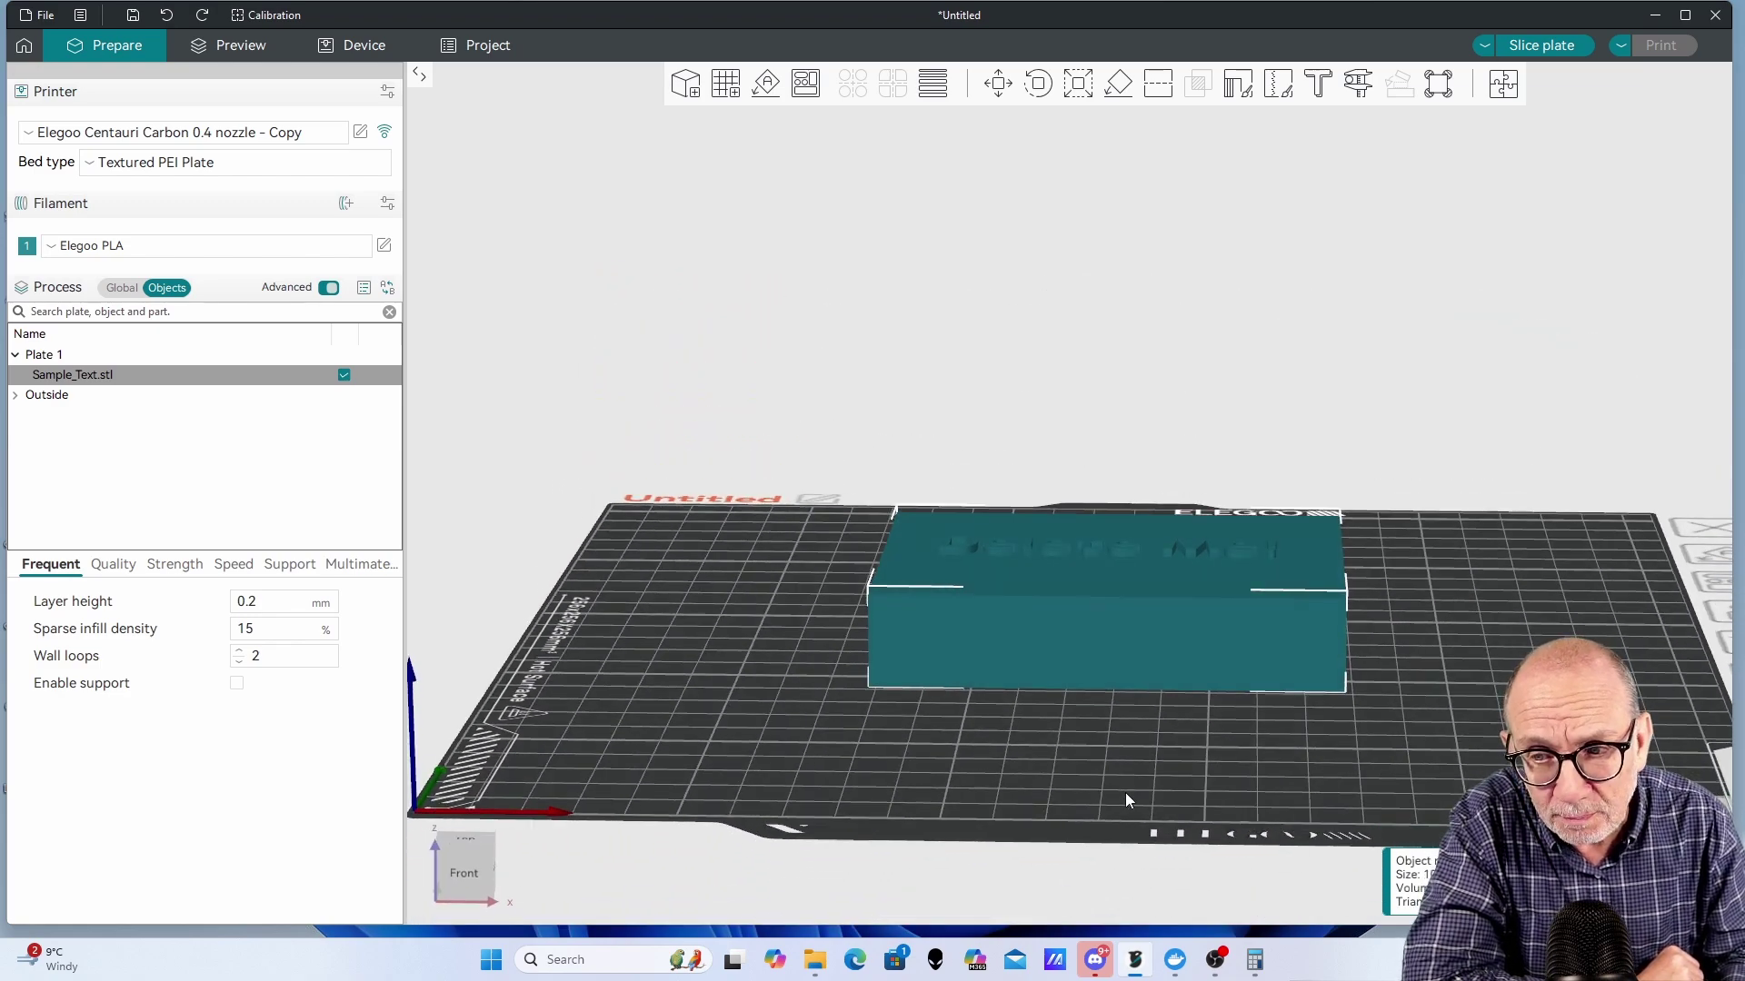
Step: Add a negative Cube part to the Sample_Text.stl box and dismiss the settings notice
right_click(1296, 628)
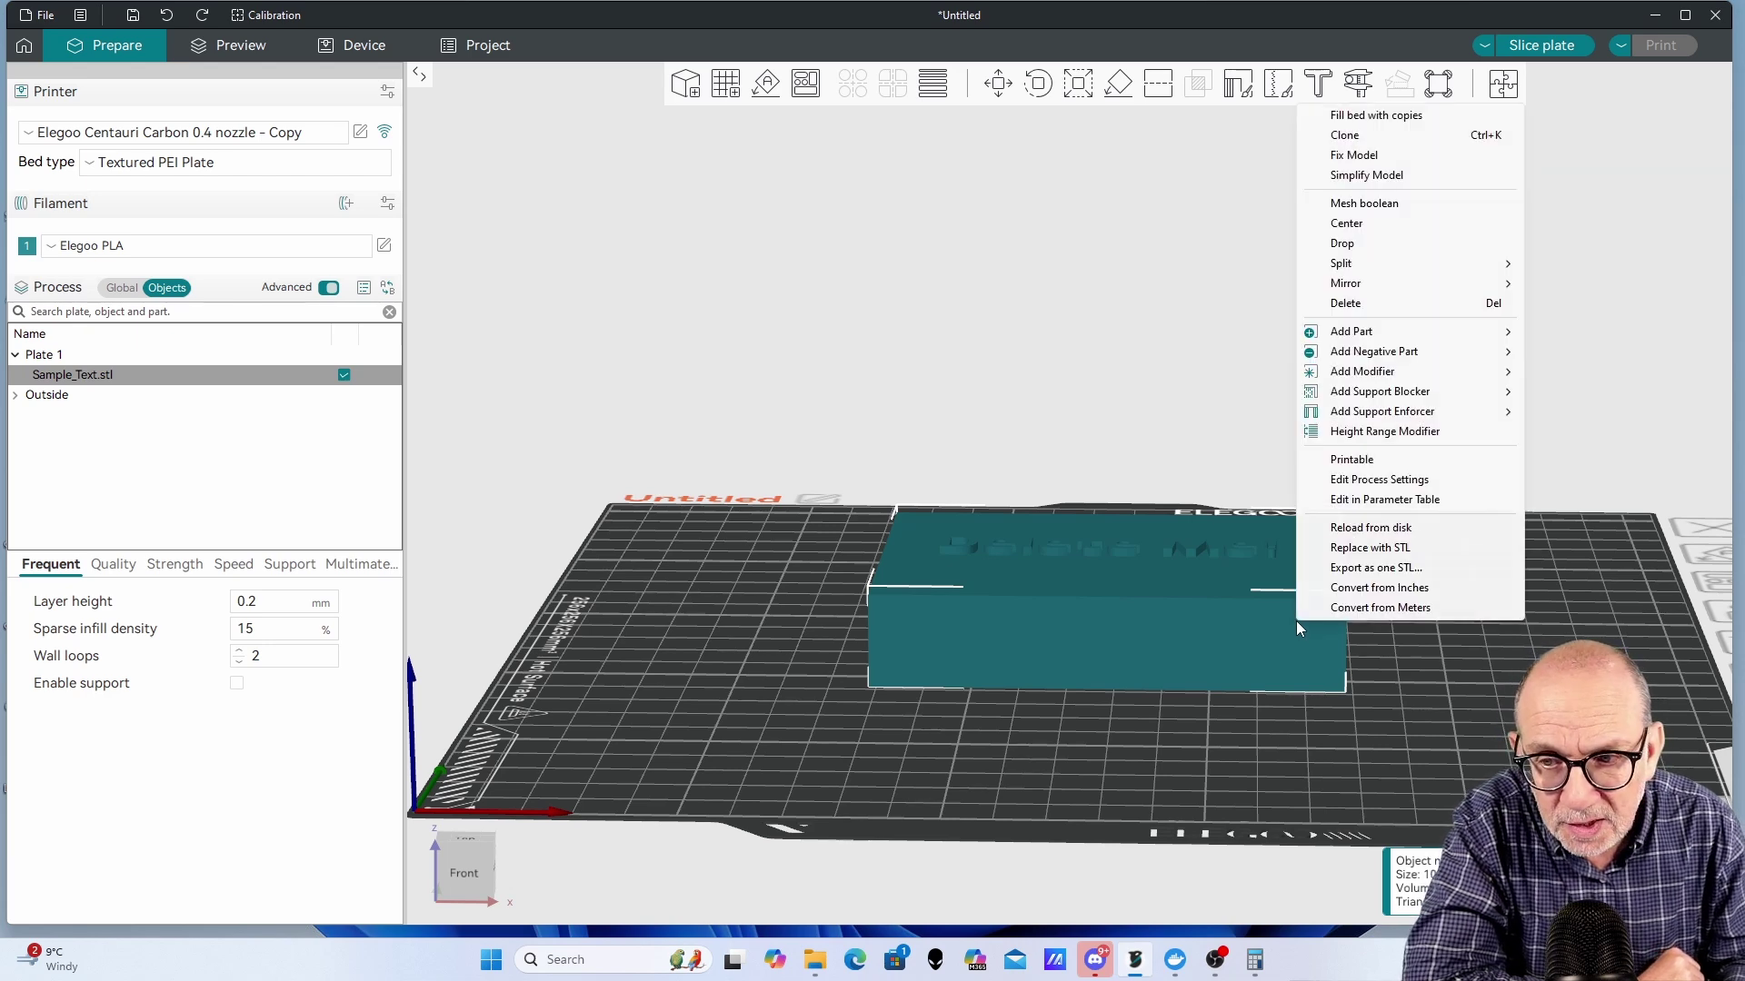
mouse_move(1360, 332)
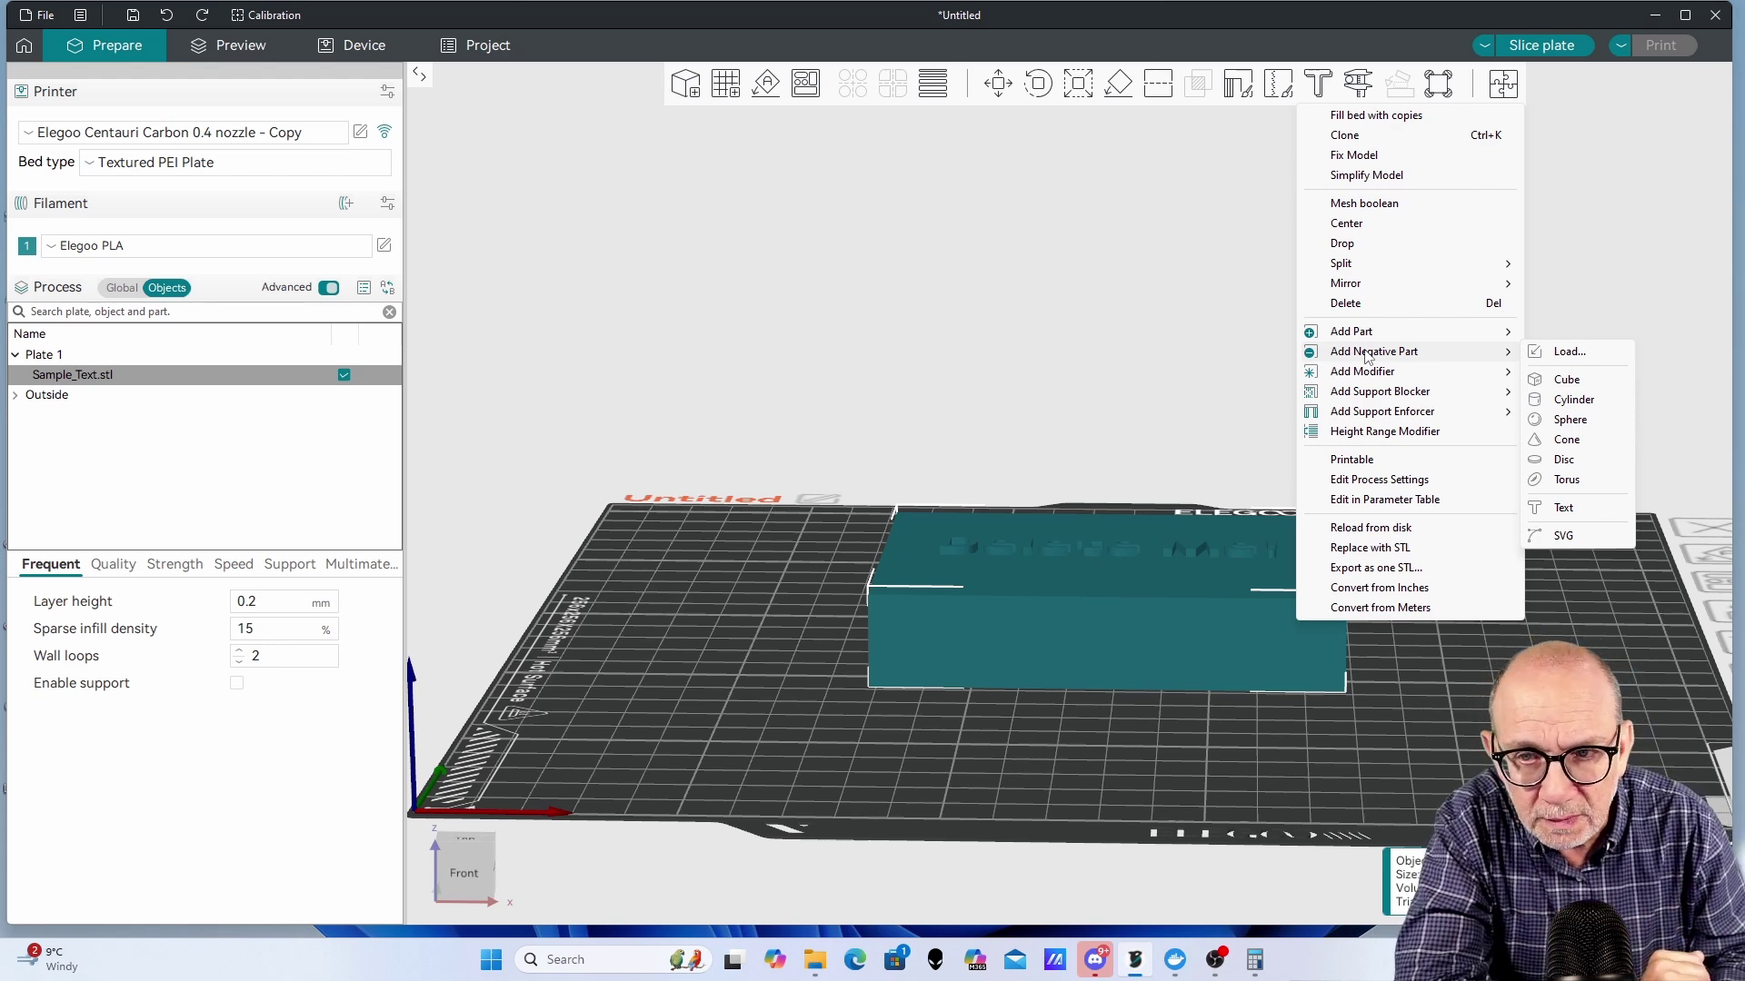
click(1578, 379)
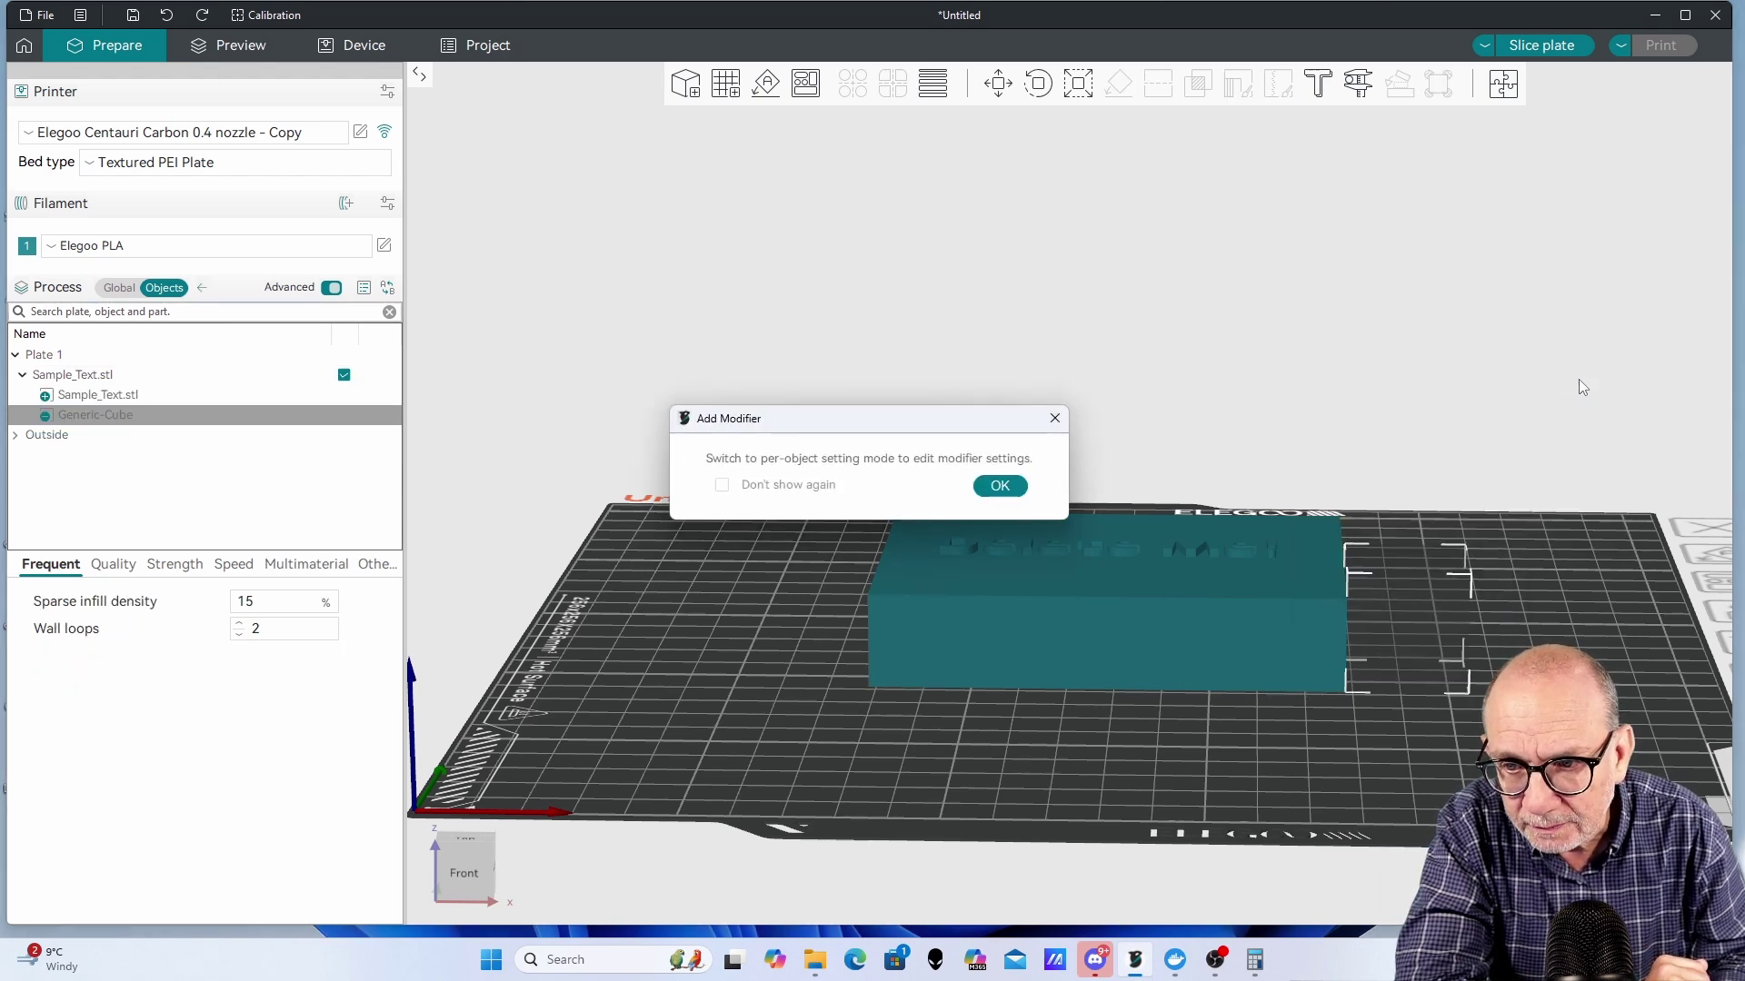
click(997, 485)
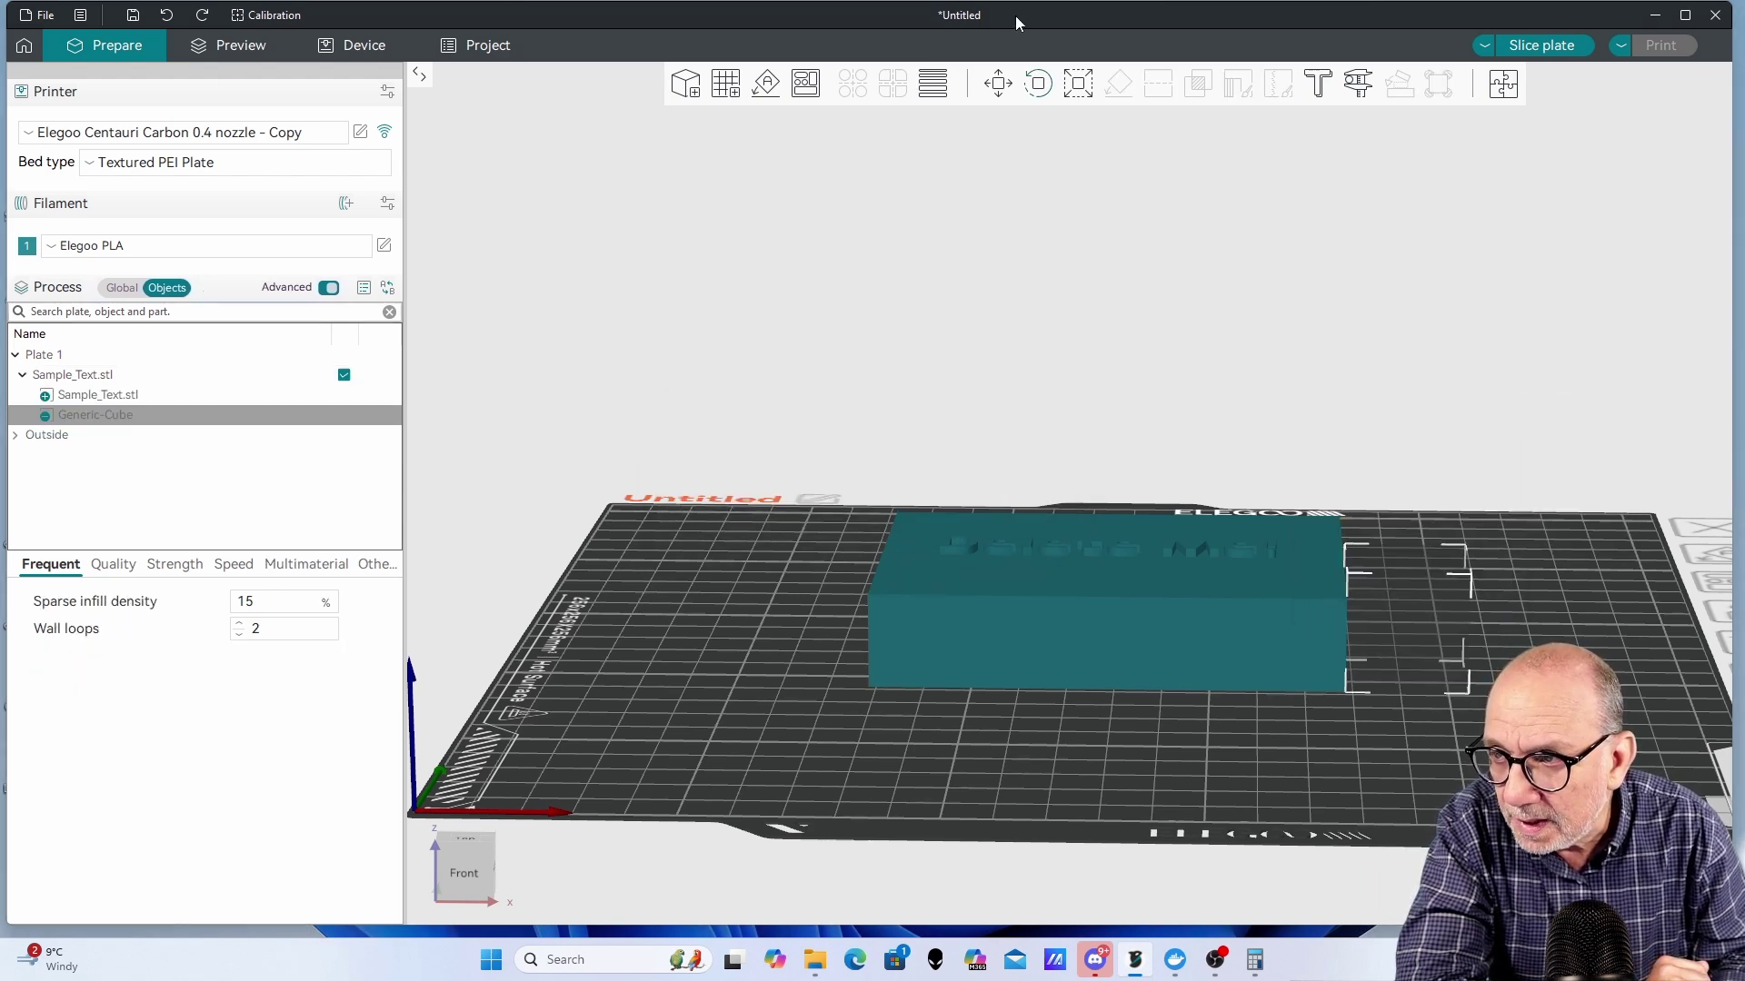
Step: Raise the negative cube to Z 35.65 with the Move gizmo
click(998, 82)
drag(1456, 382, 1500, 372)
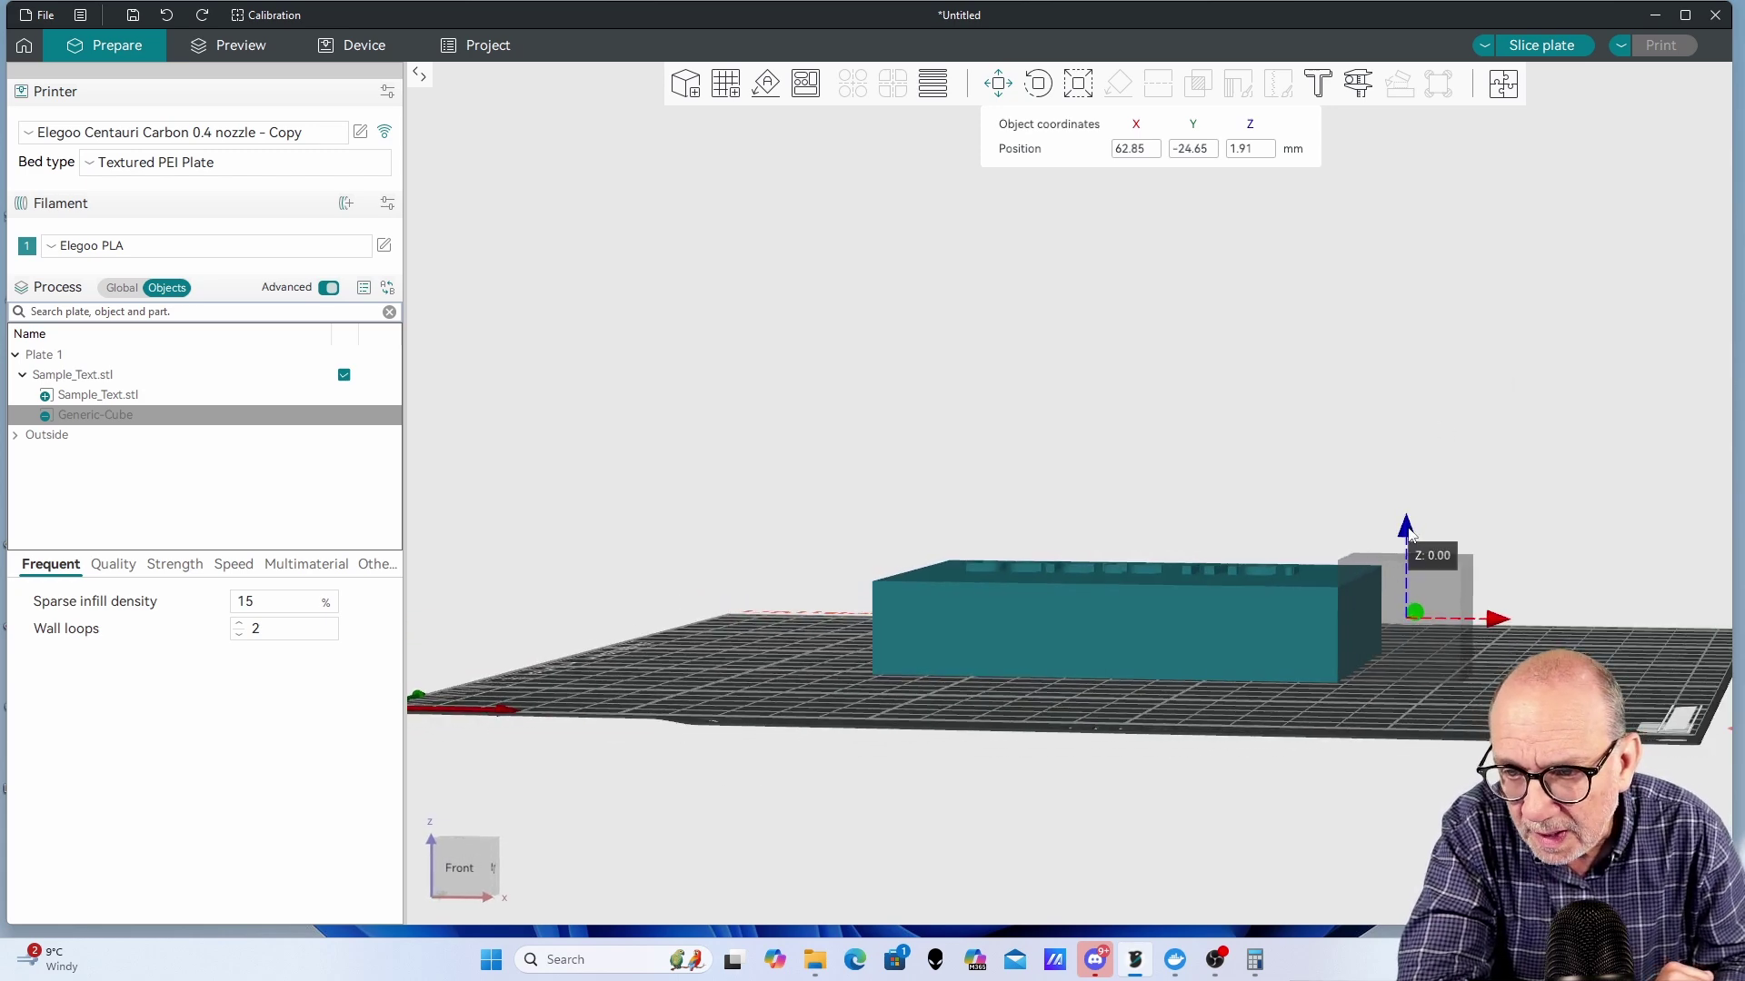
drag(1409, 534, 1407, 388)
drag(1475, 562, 1419, 624)
Step: Slide the cube over the embossed text to X 1.65, Y 1.05, then deselect it
drag(1498, 459, 1615, 468)
drag(1521, 499, 1288, 563)
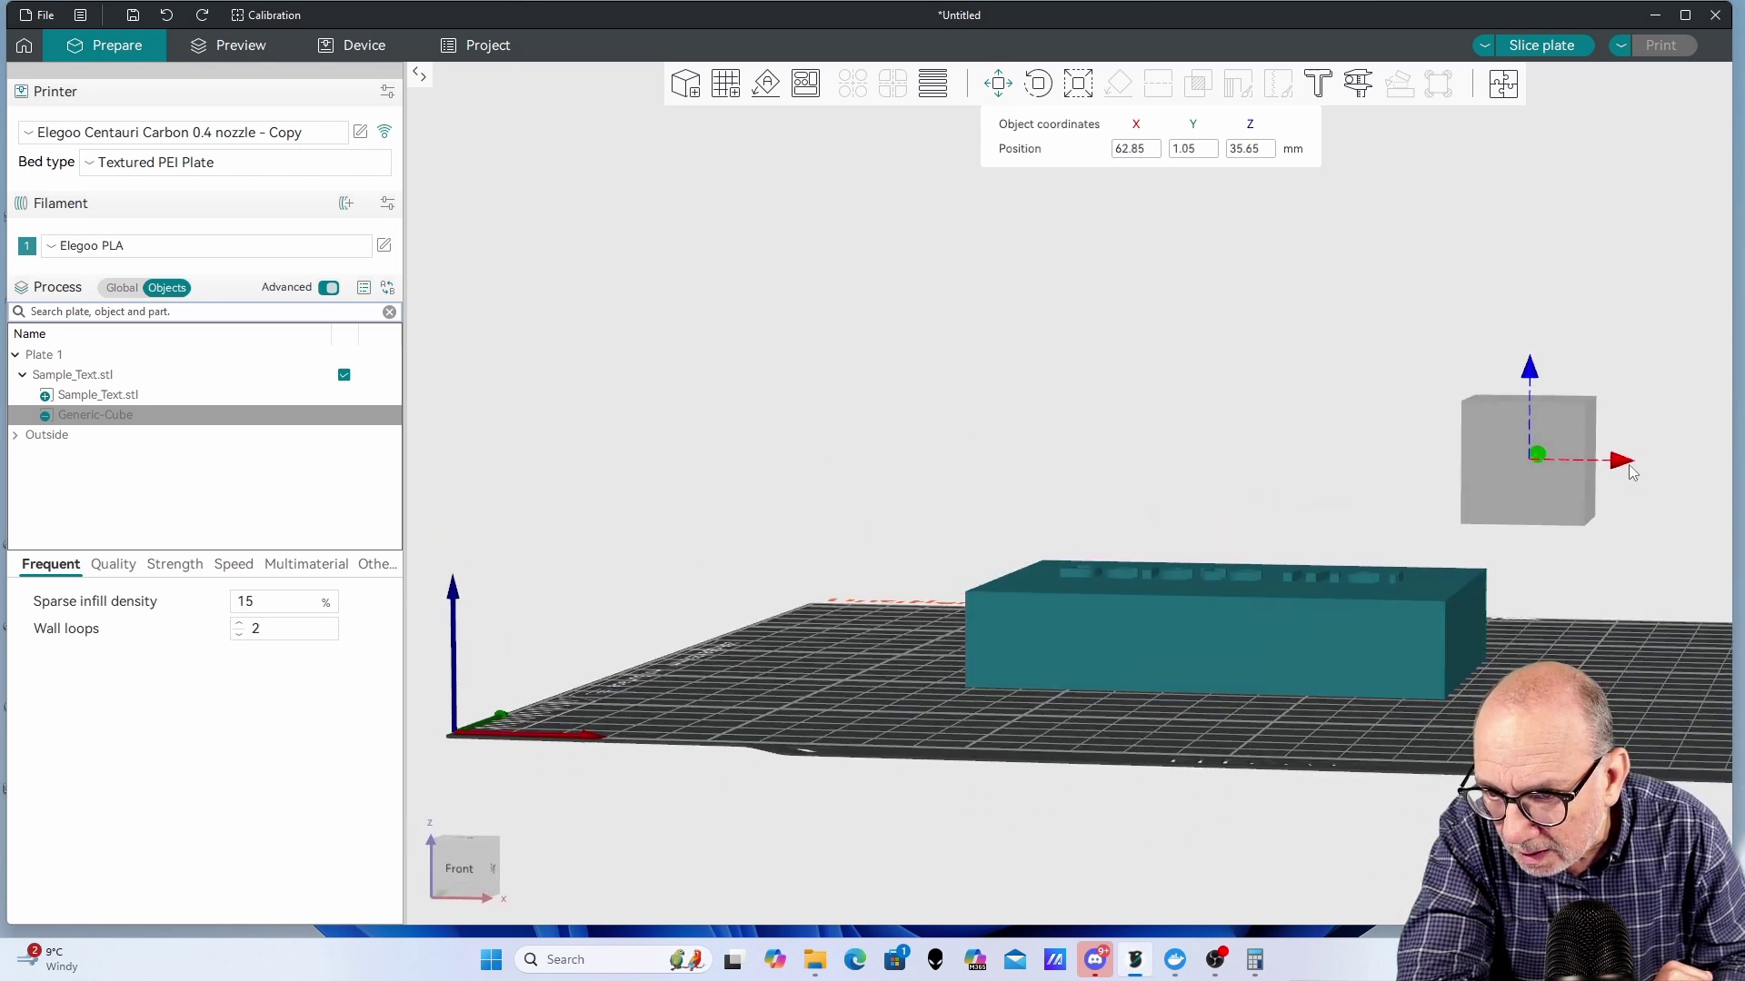
drag(1603, 460, 1330, 459)
drag(1261, 718, 1255, 722)
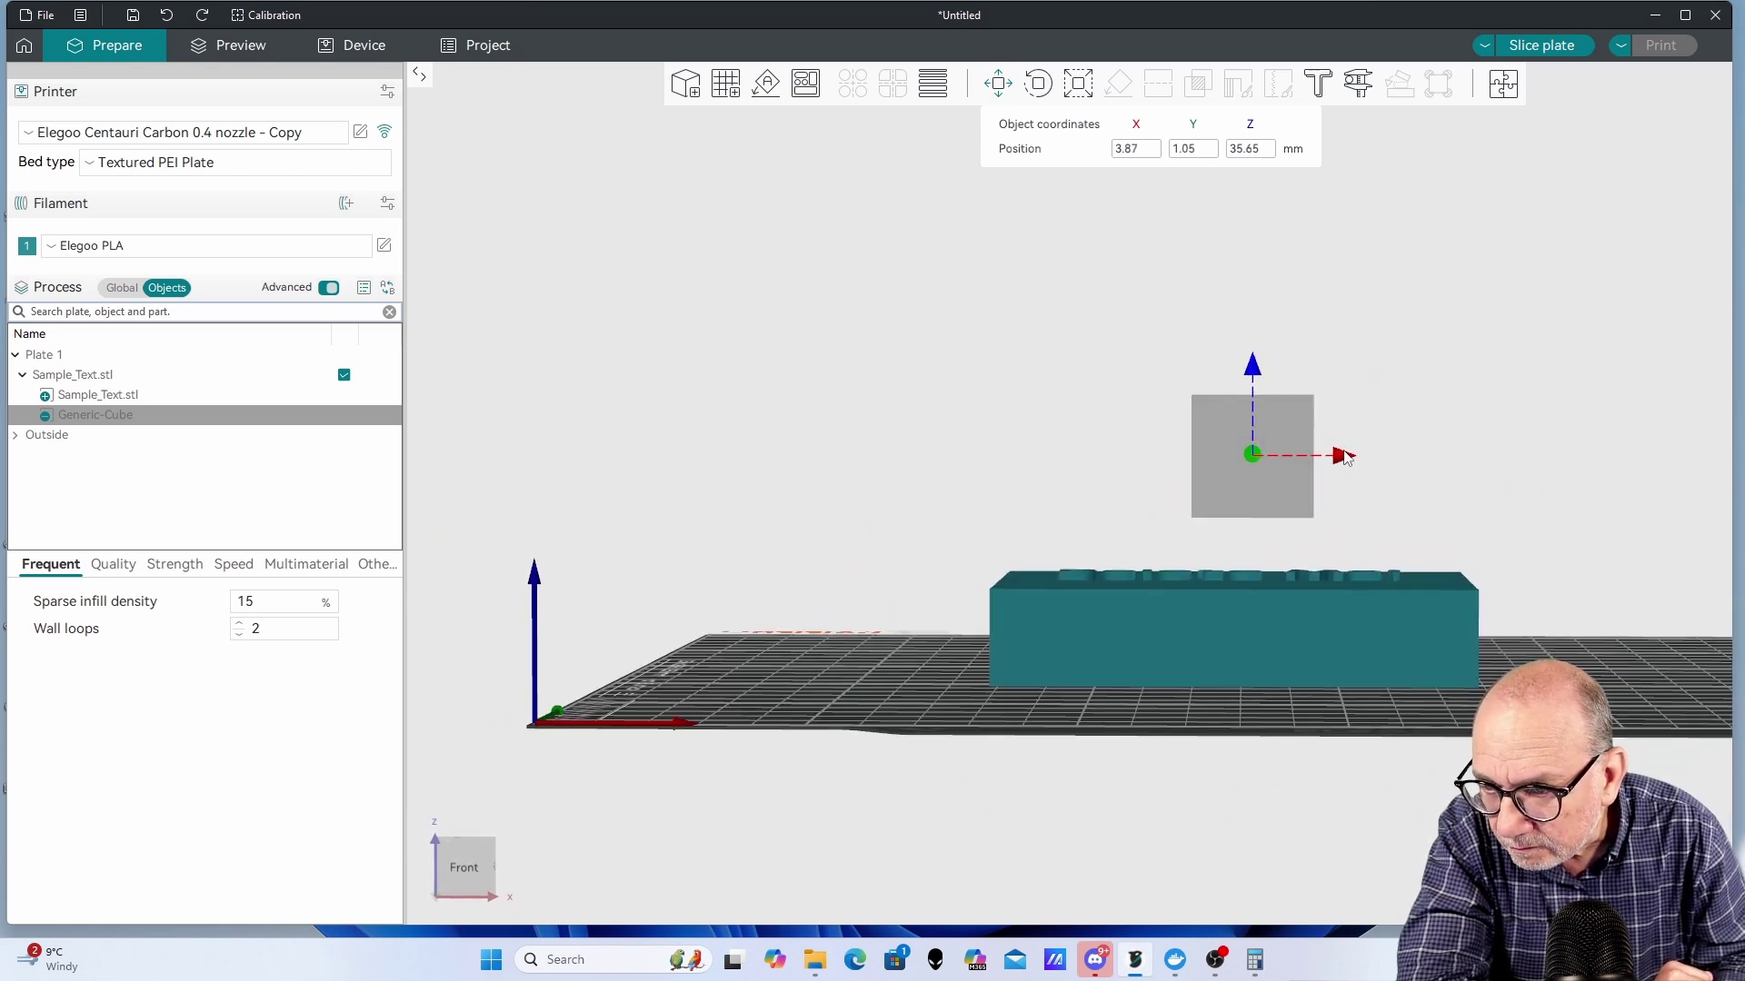
drag(1342, 463, 1323, 463)
mouse_move(1251, 765)
mouse_down()
mouse_move(1232, 739)
mouse_move(1245, 745)
mouse_up()
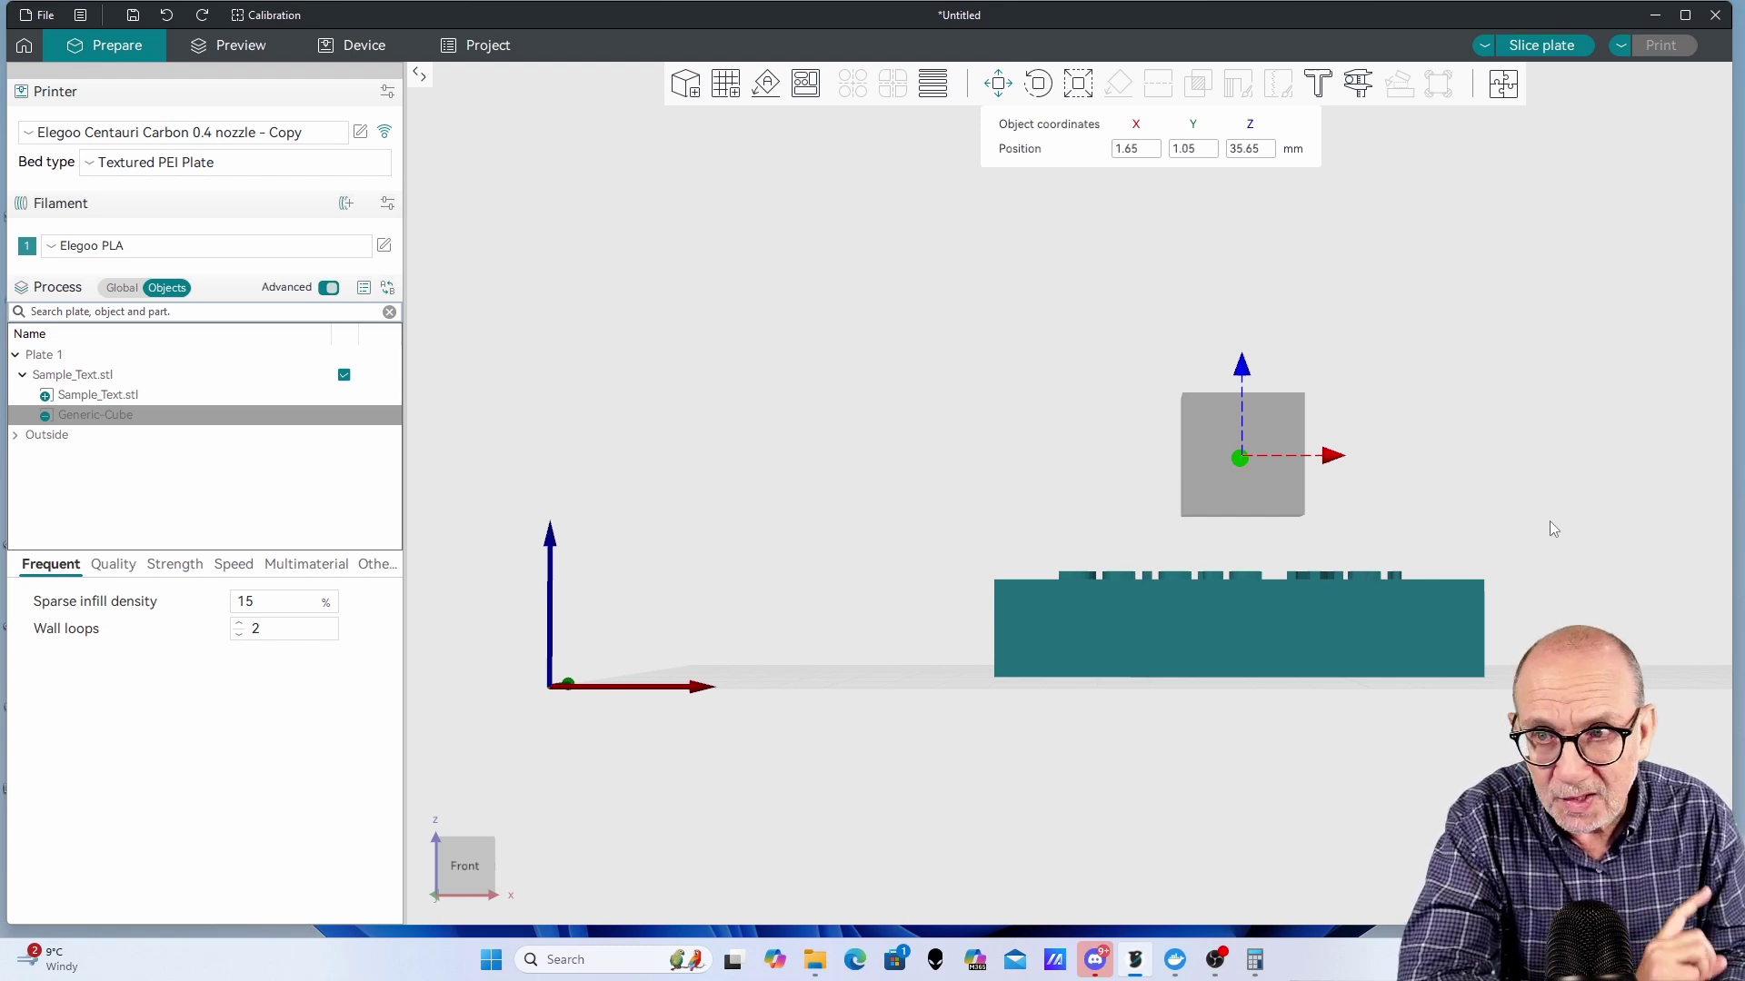
click(1523, 384)
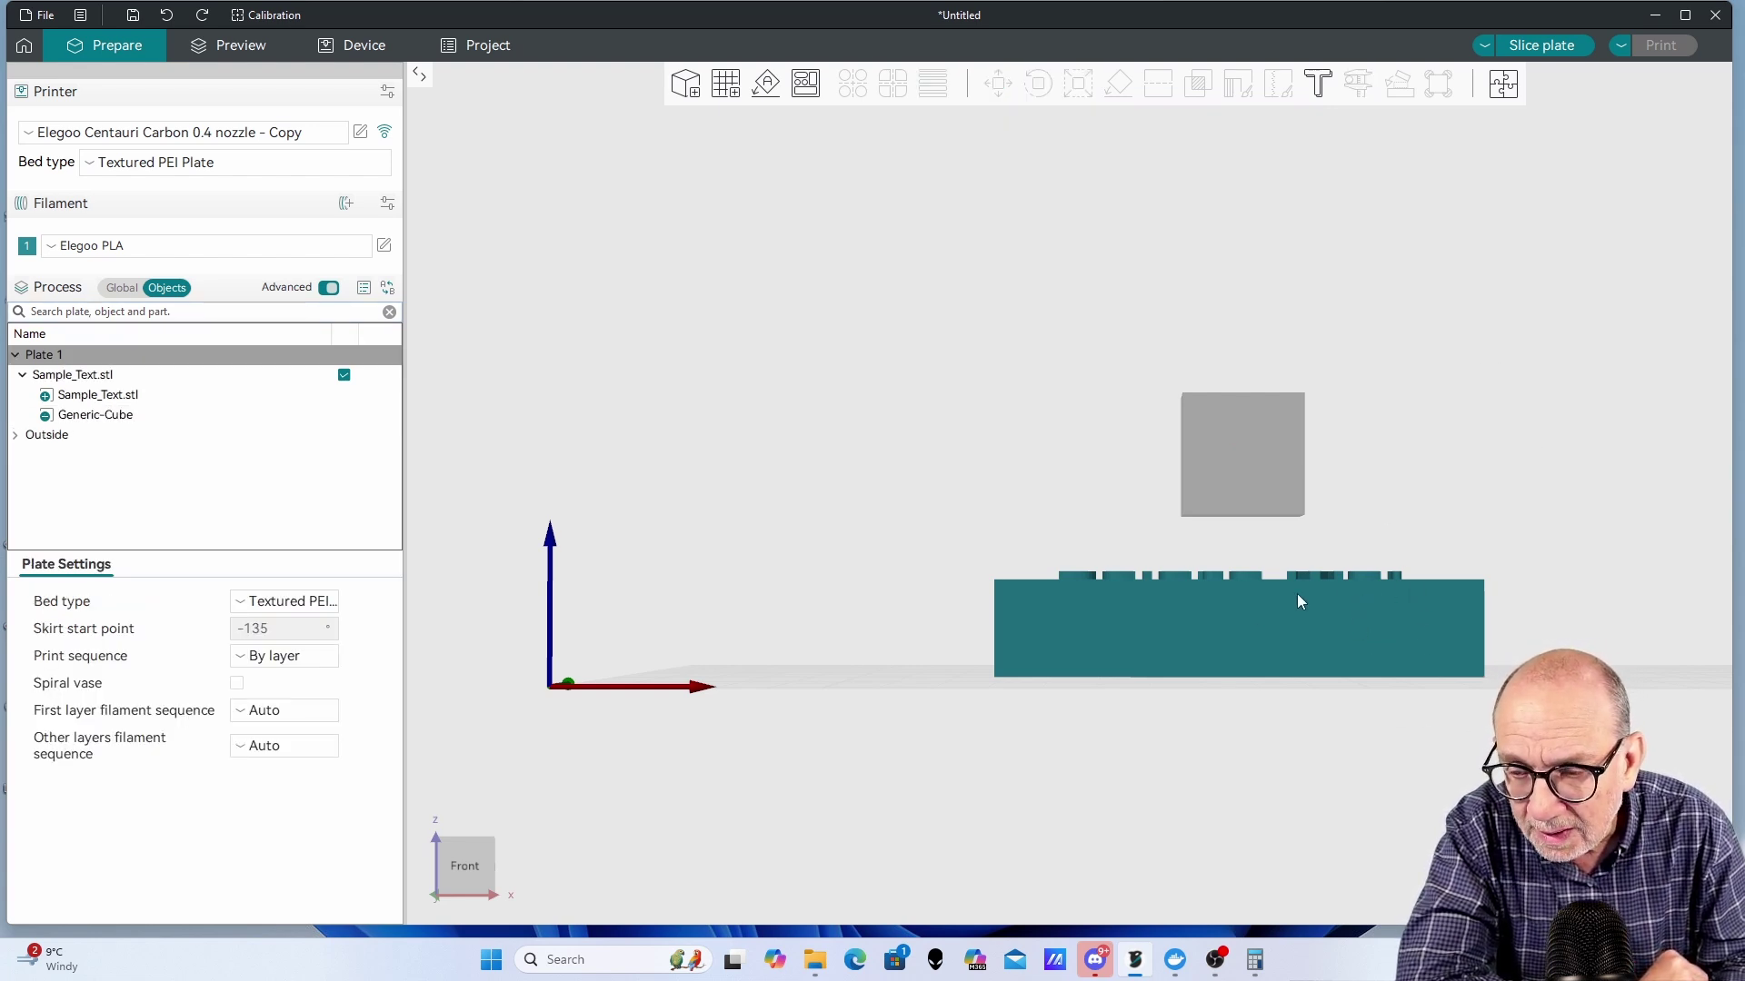
Step: Read the Sample_Text part's 21.87 mm height in the Scale tool, then select Generic-Cube
scroll(1290, 609, up, 2)
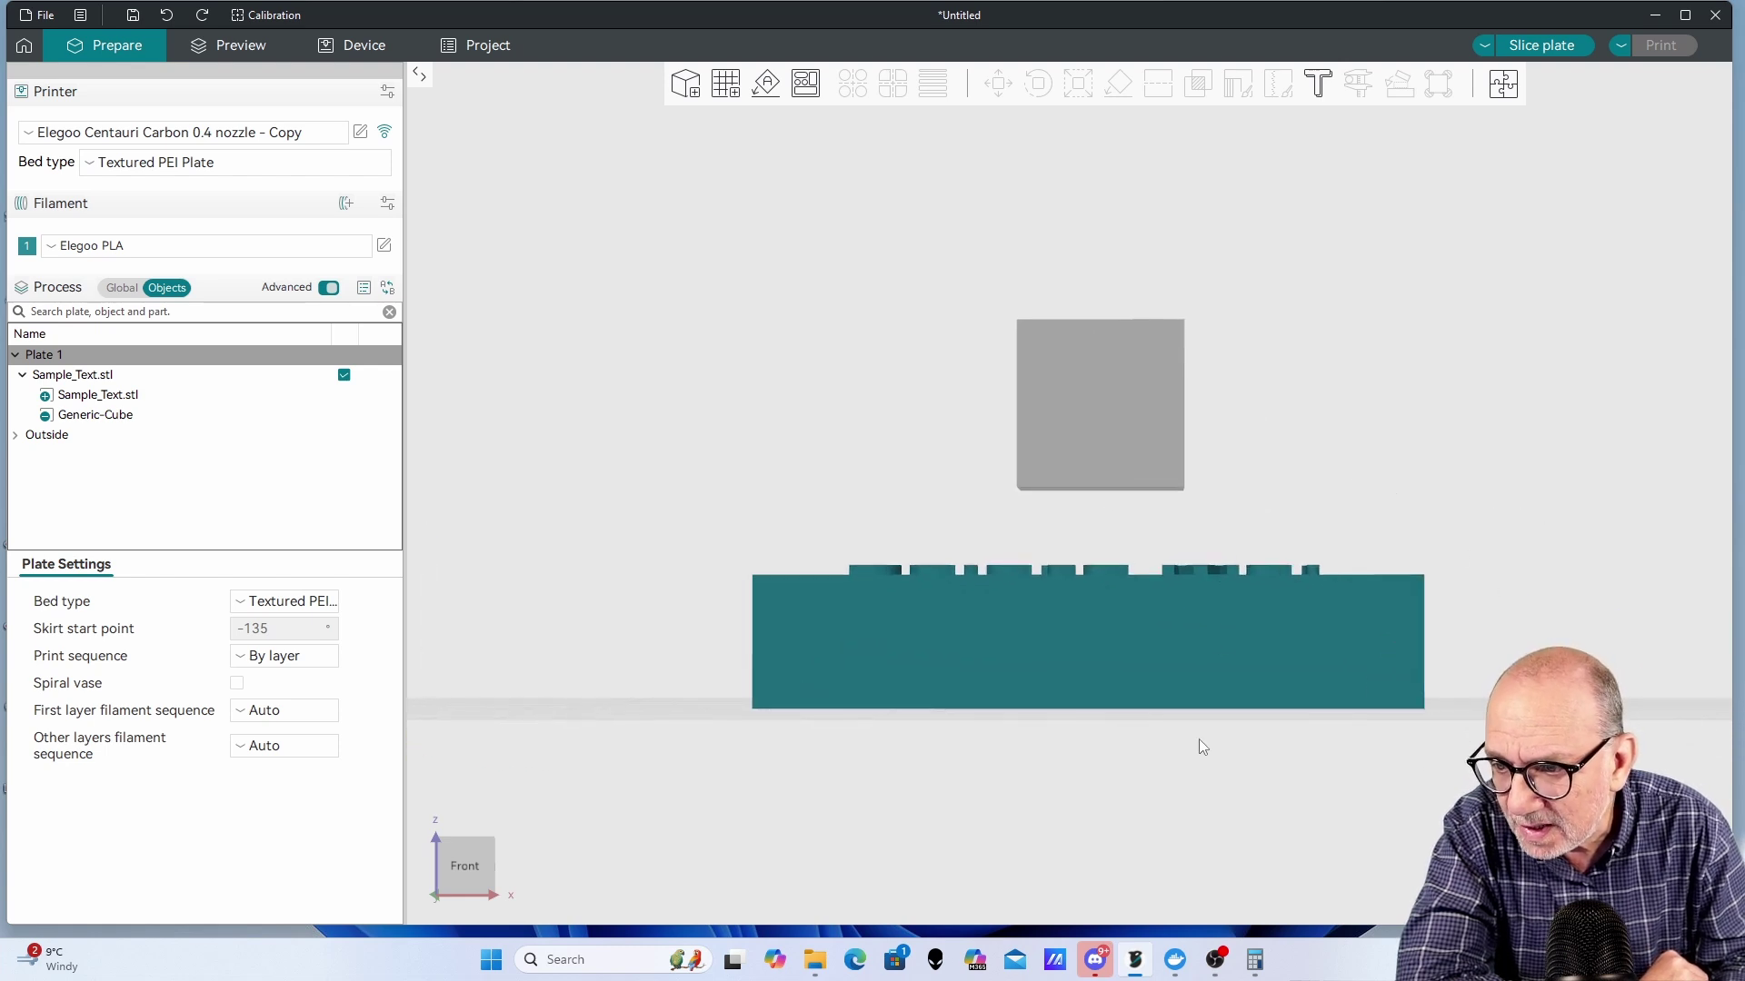
click(128, 397)
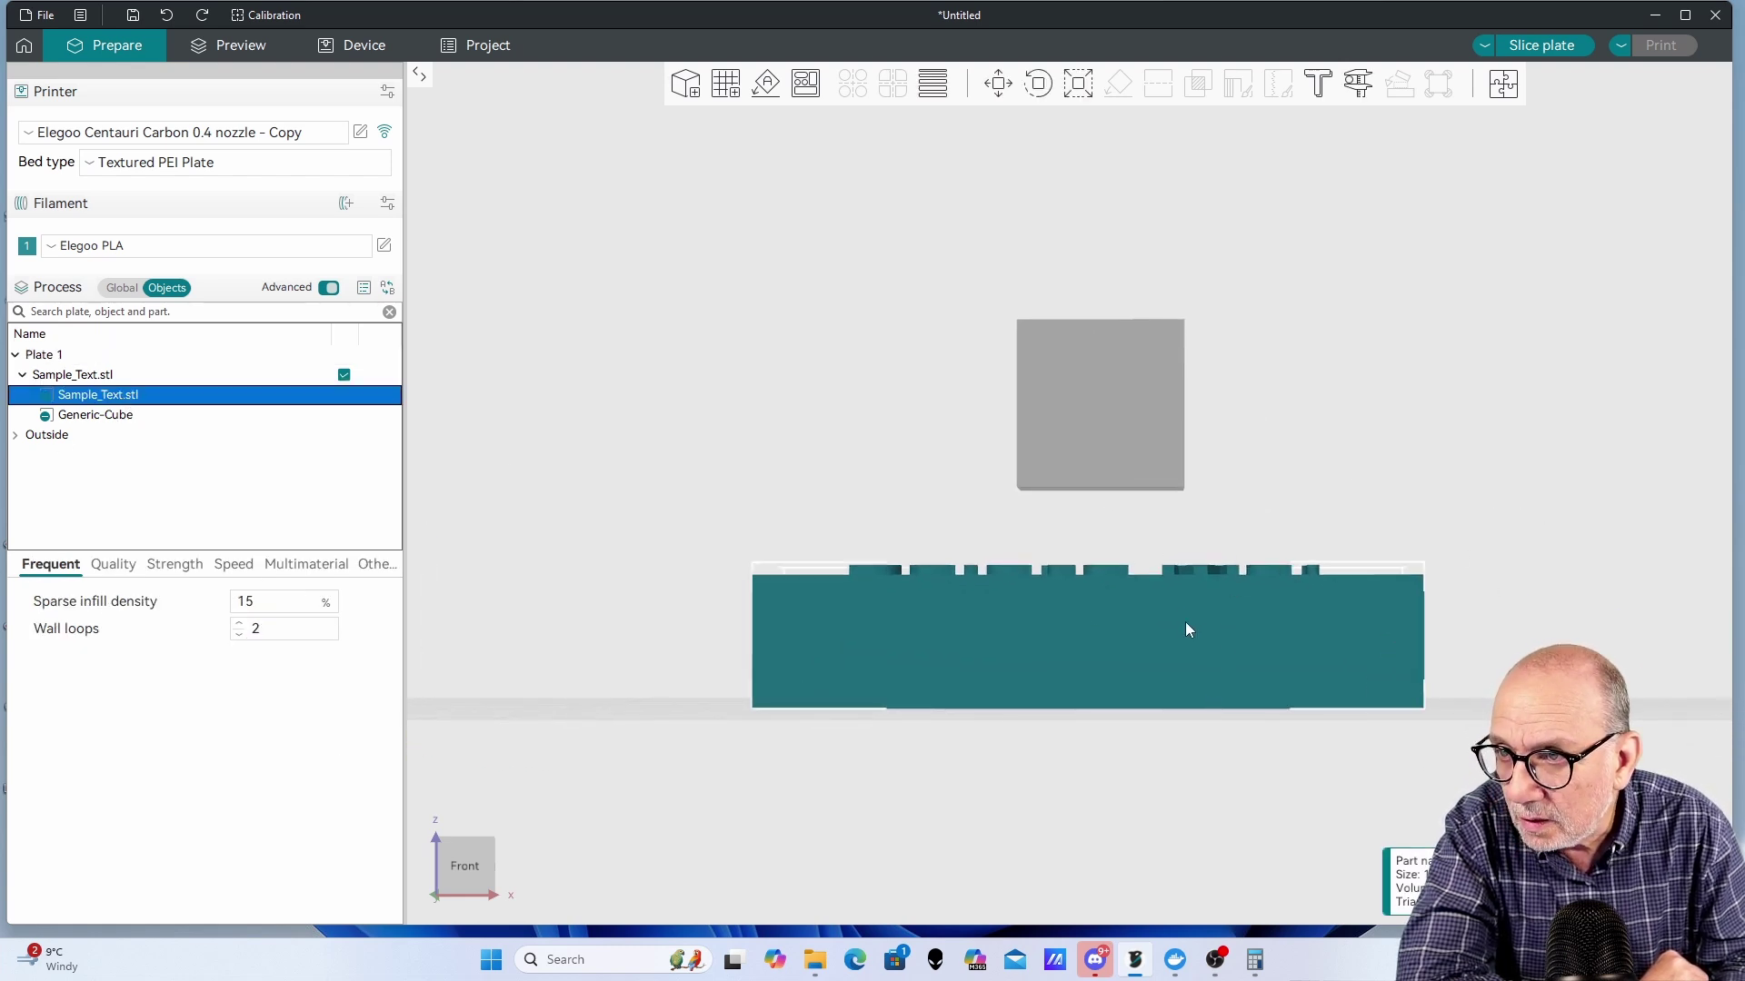
click(1080, 92)
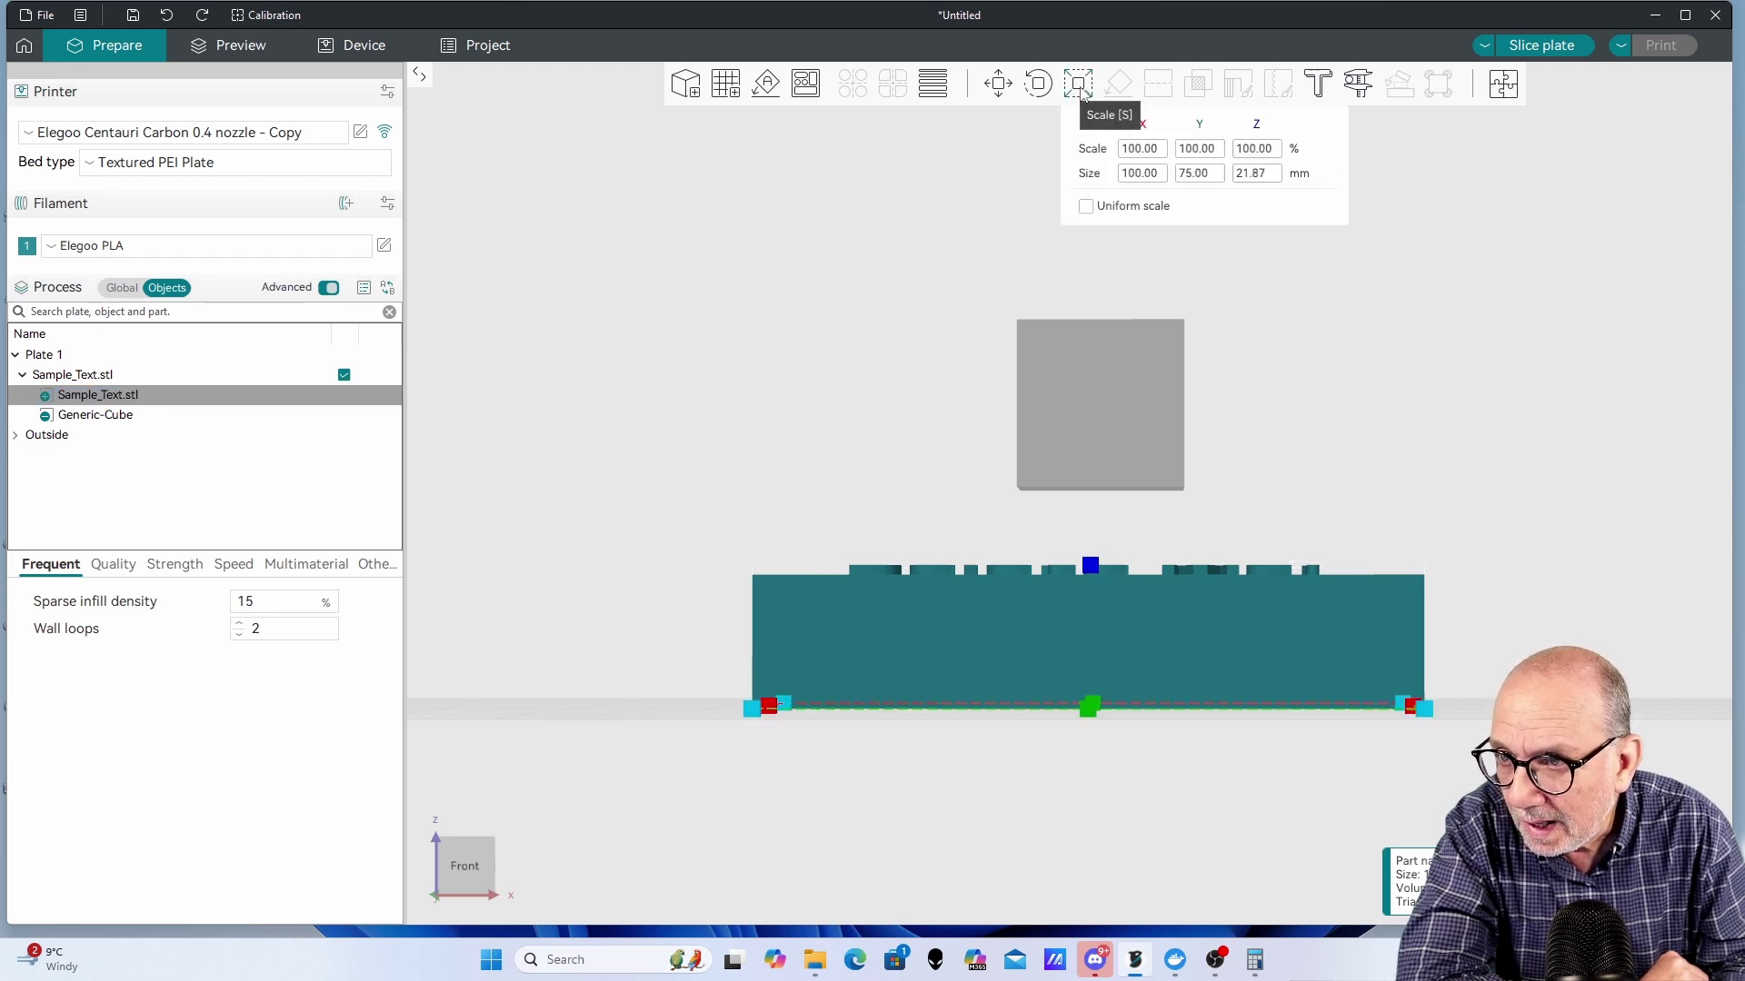
click(1259, 173)
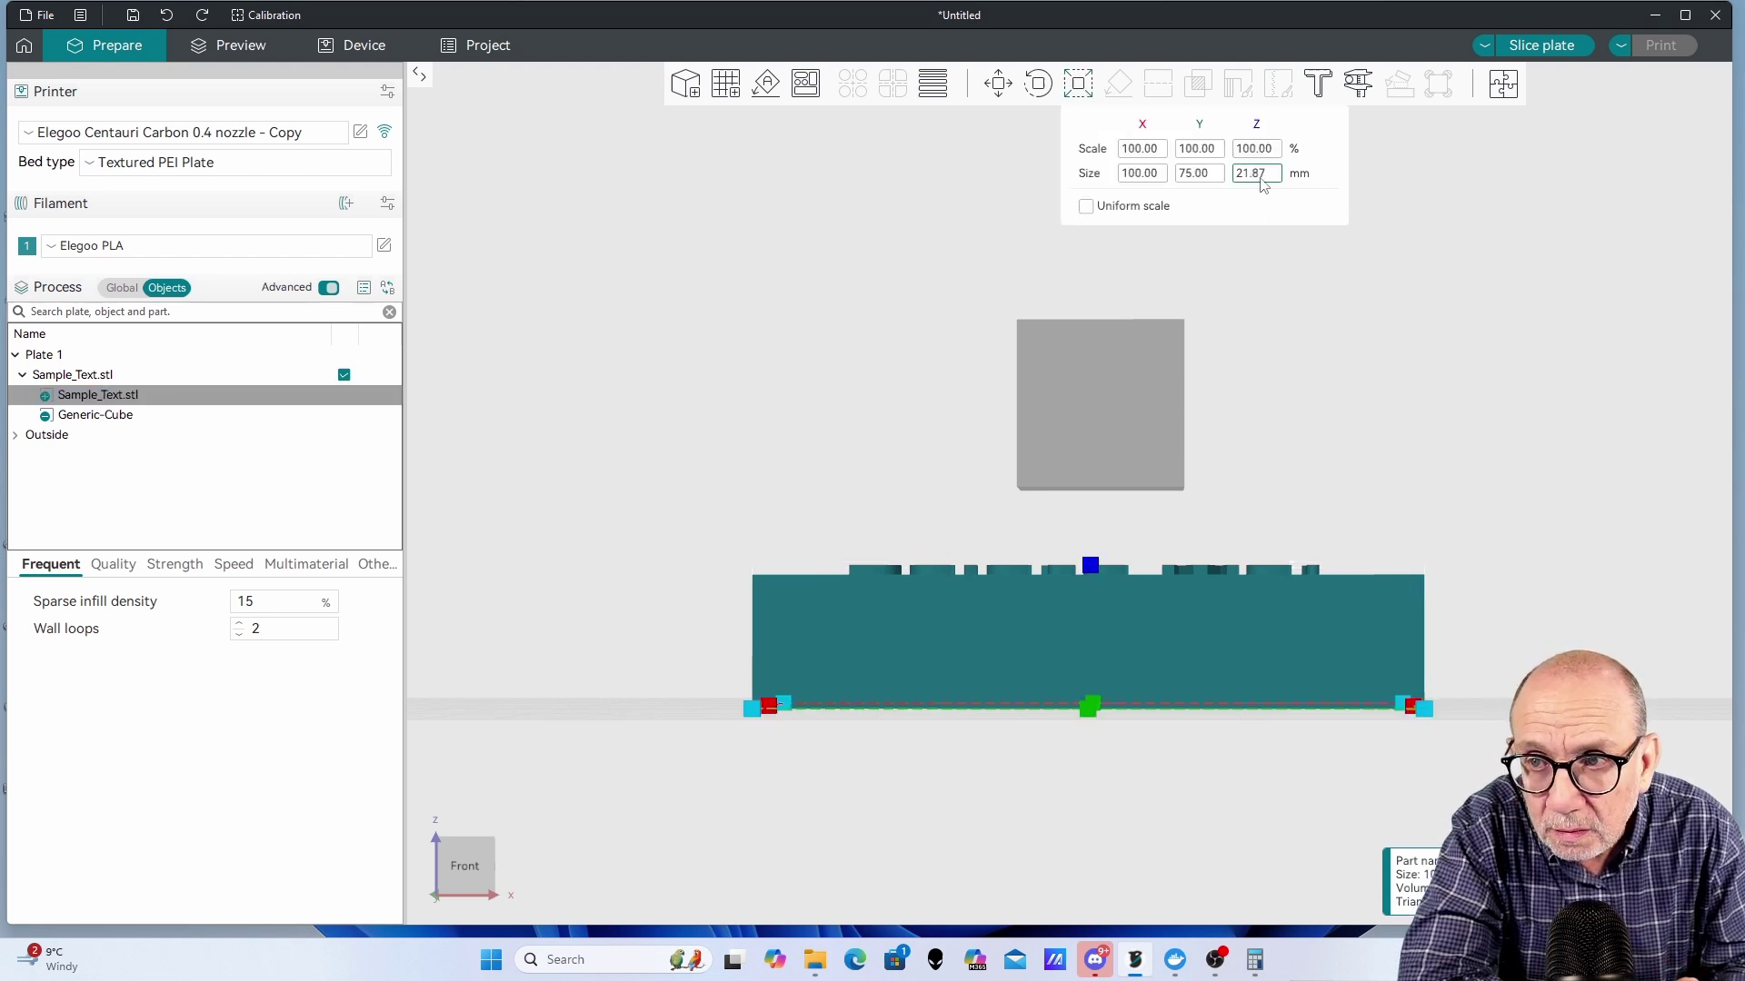
click(96, 415)
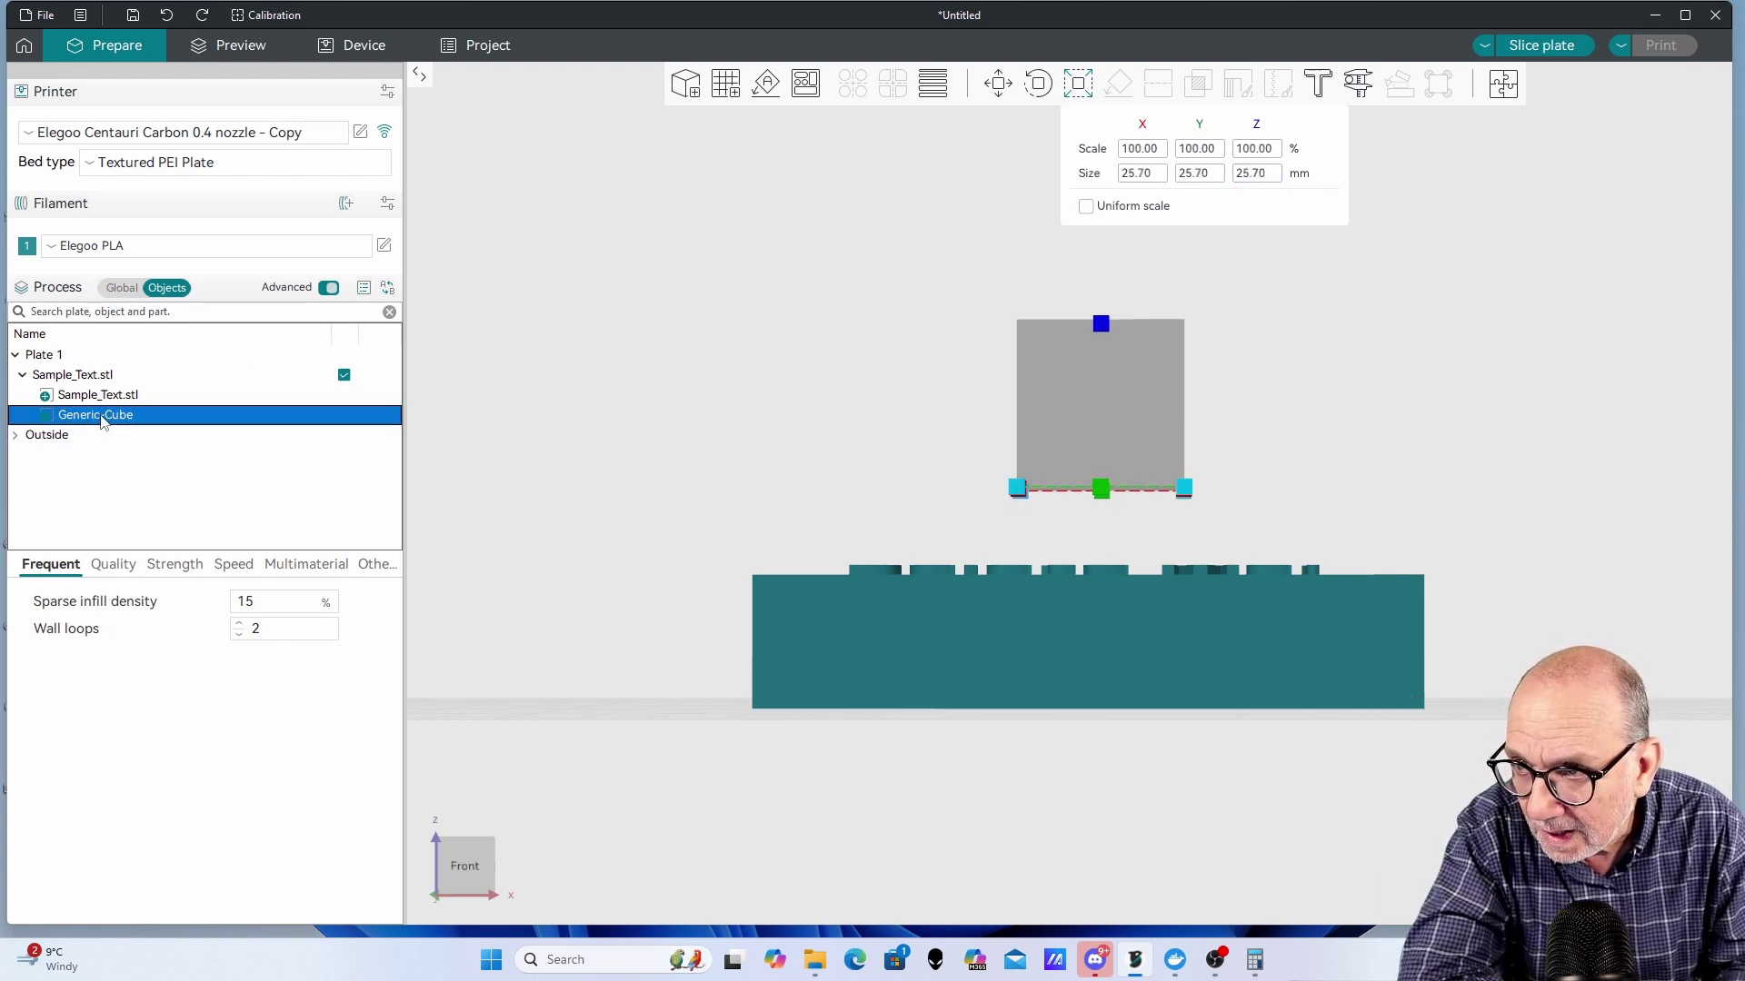
Step: Compare the cube's position values with the text part's dimensions
click(999, 86)
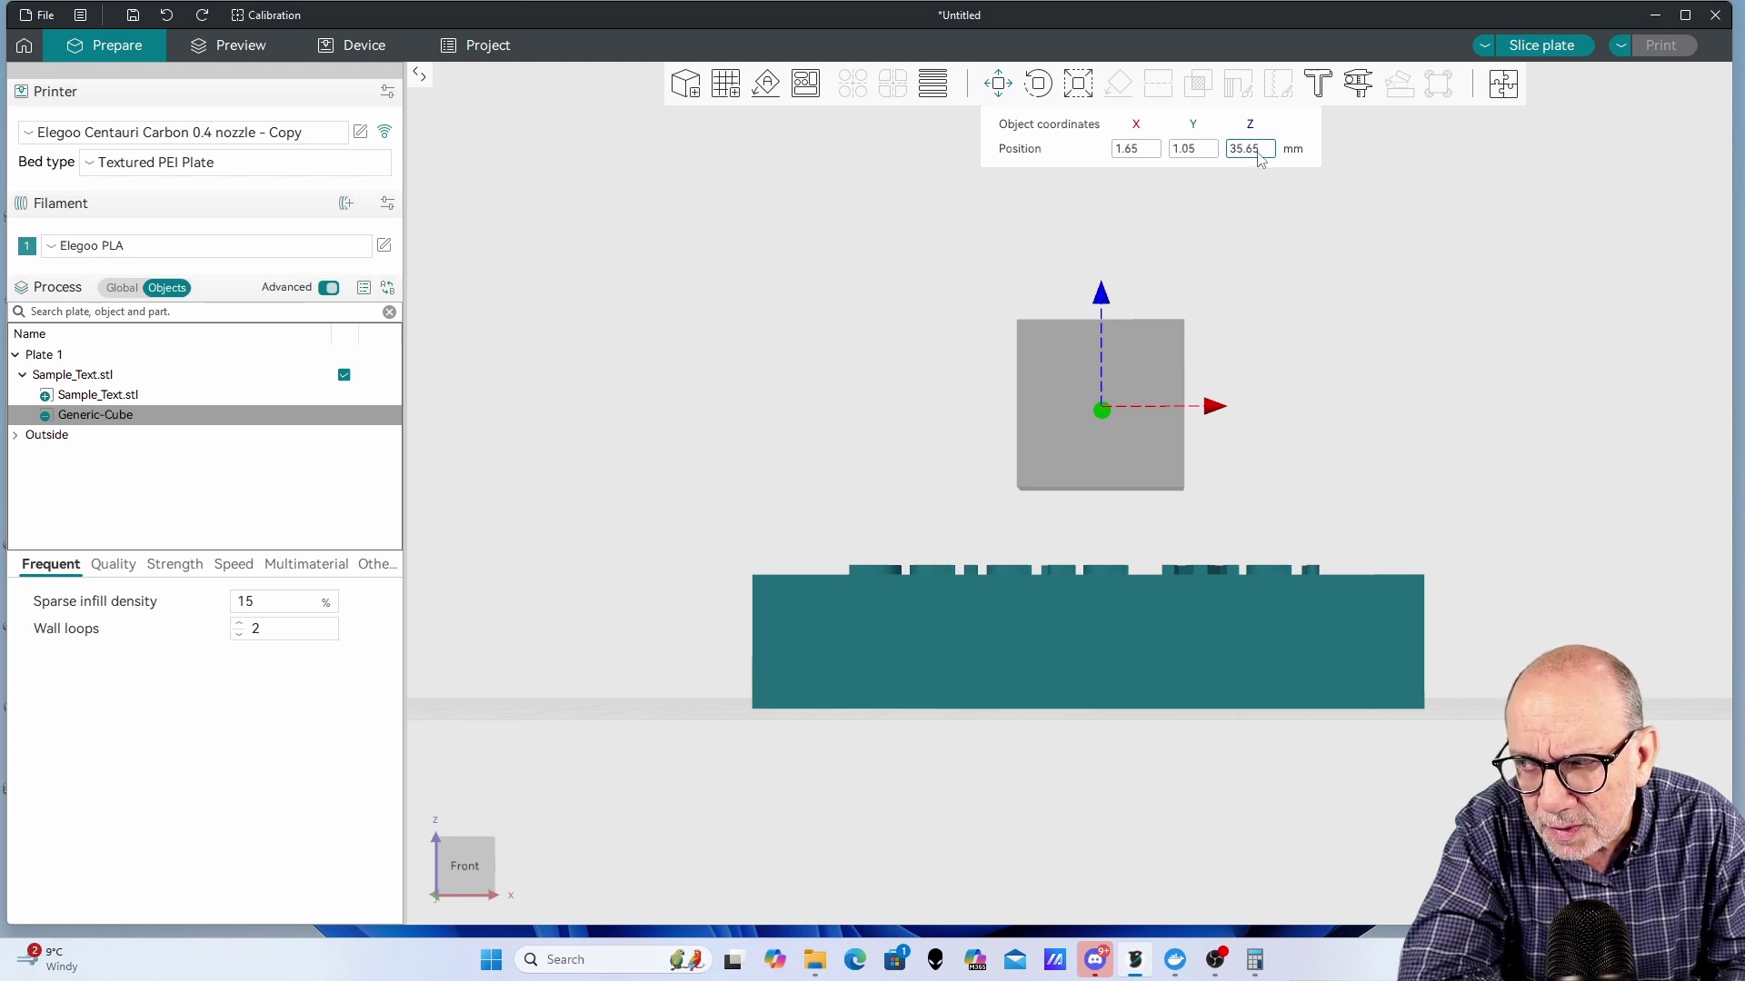
click(108, 400)
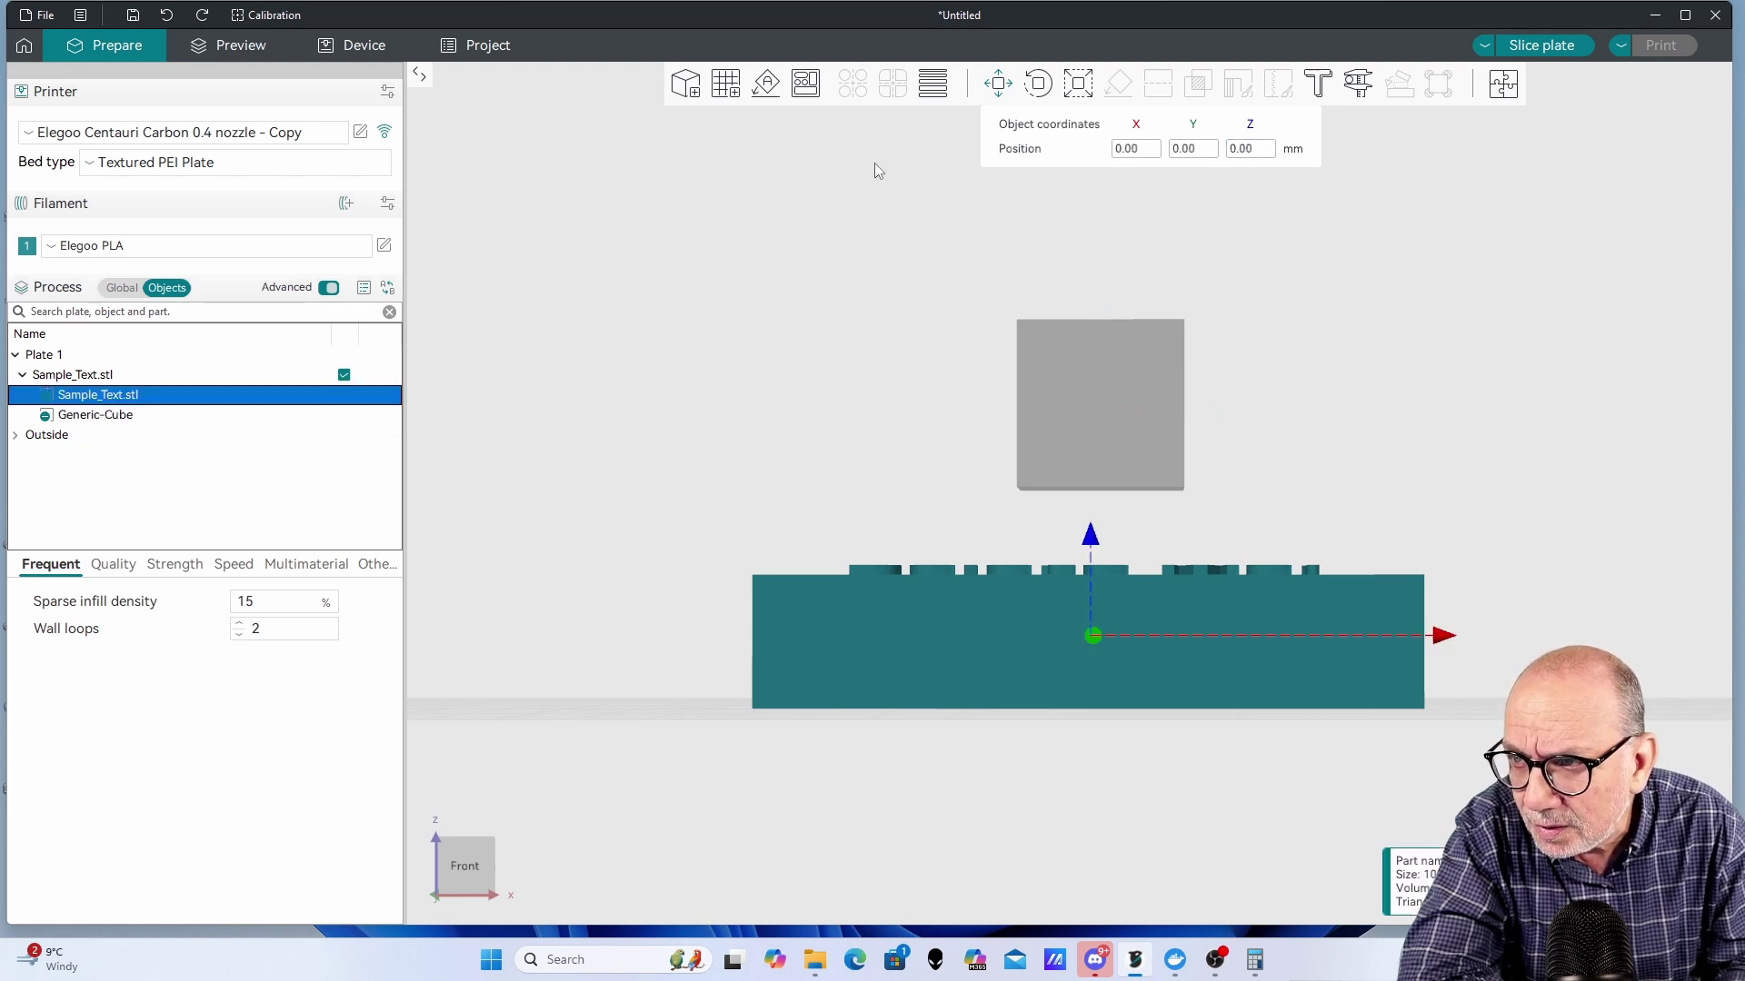
click(1079, 86)
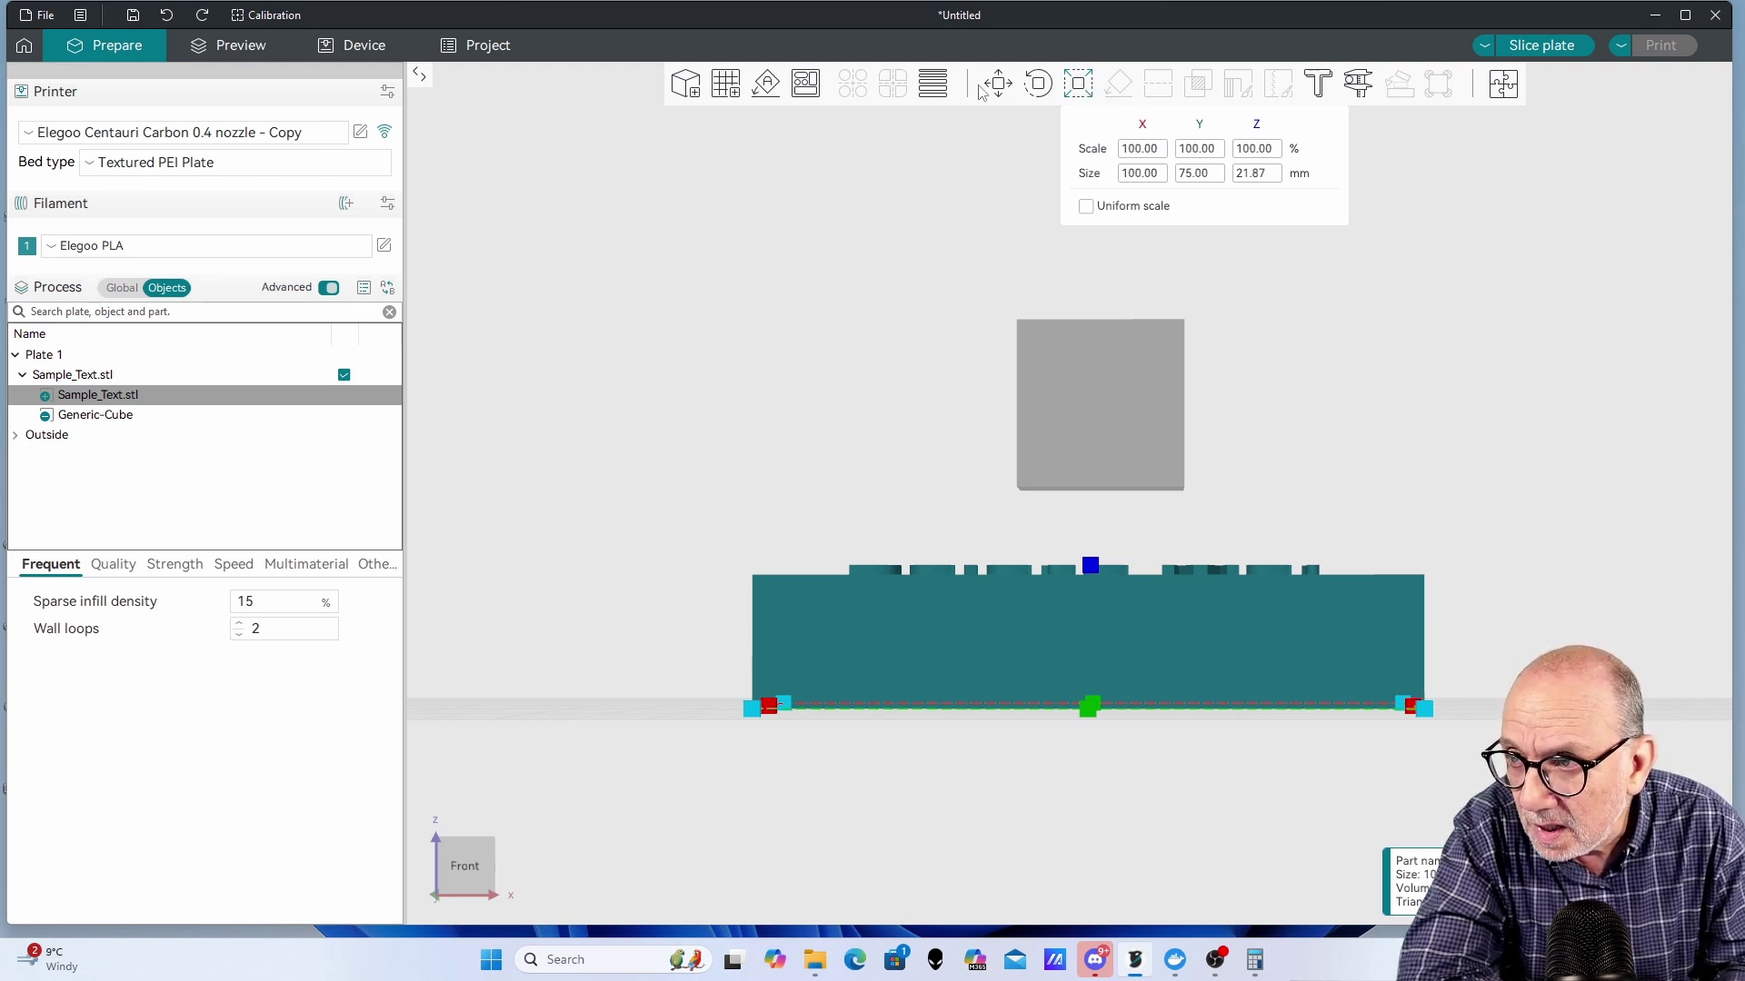
click(102, 416)
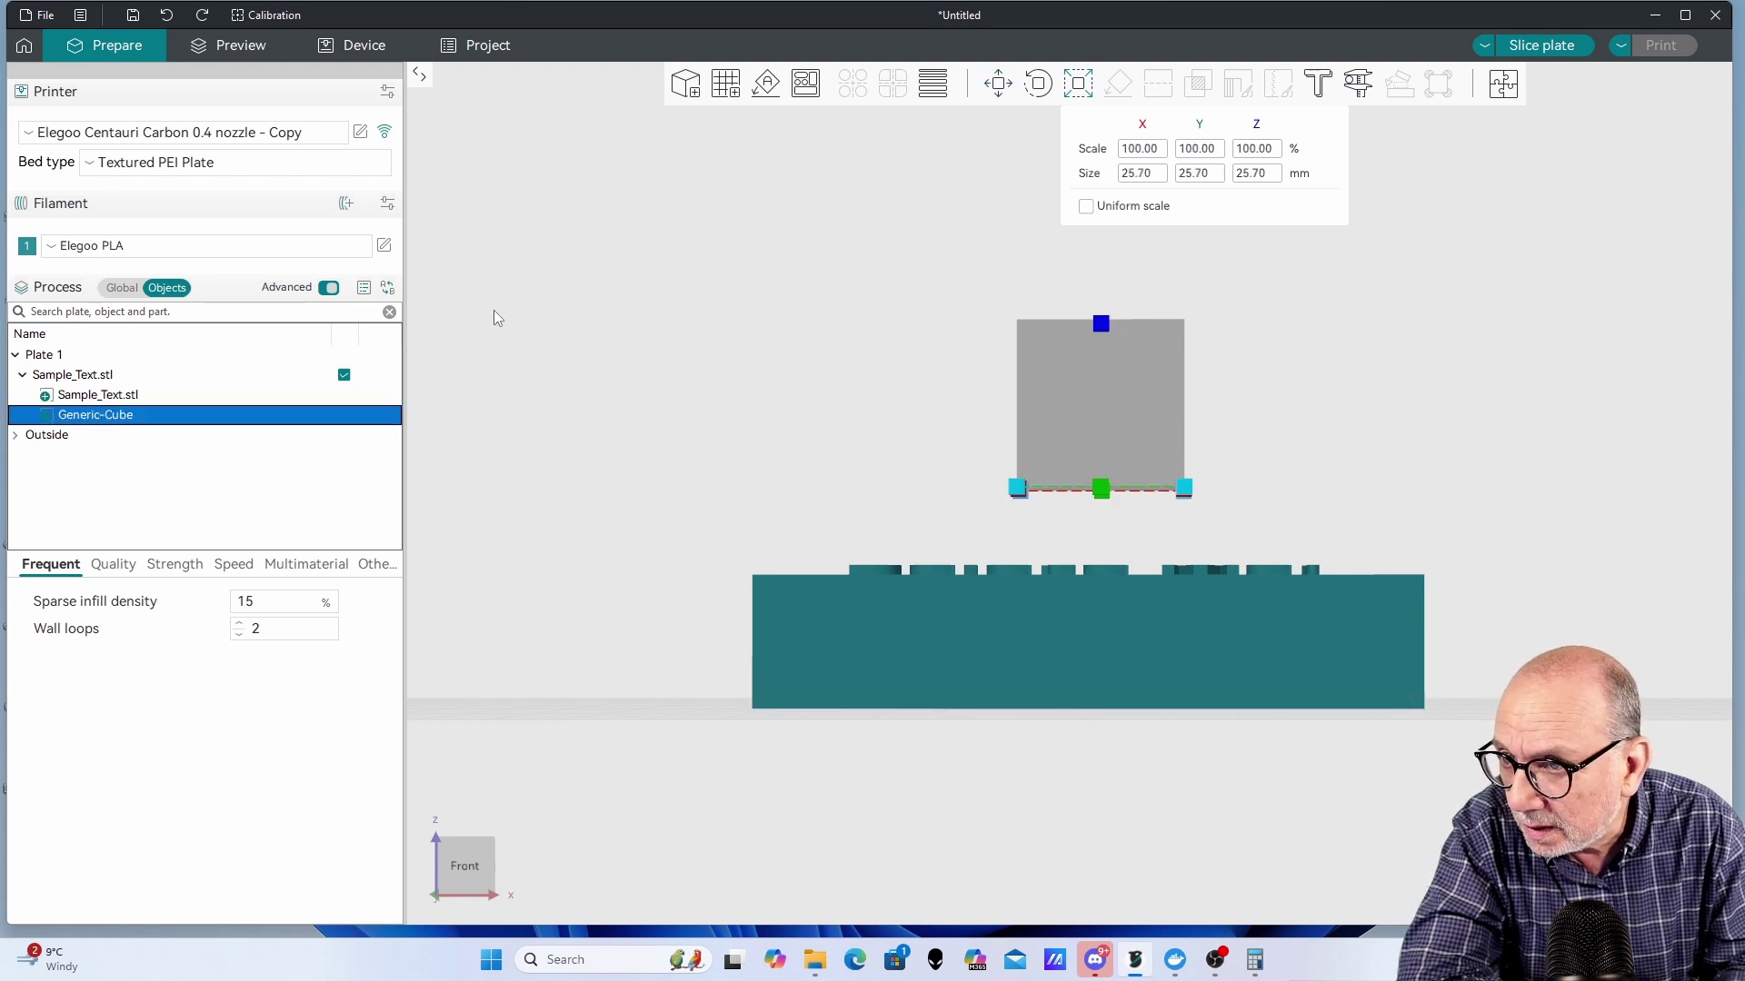
Step: Set the Generic-Cube's Z position to 21.87 in the Move tool
click(1003, 89)
click(1249, 151)
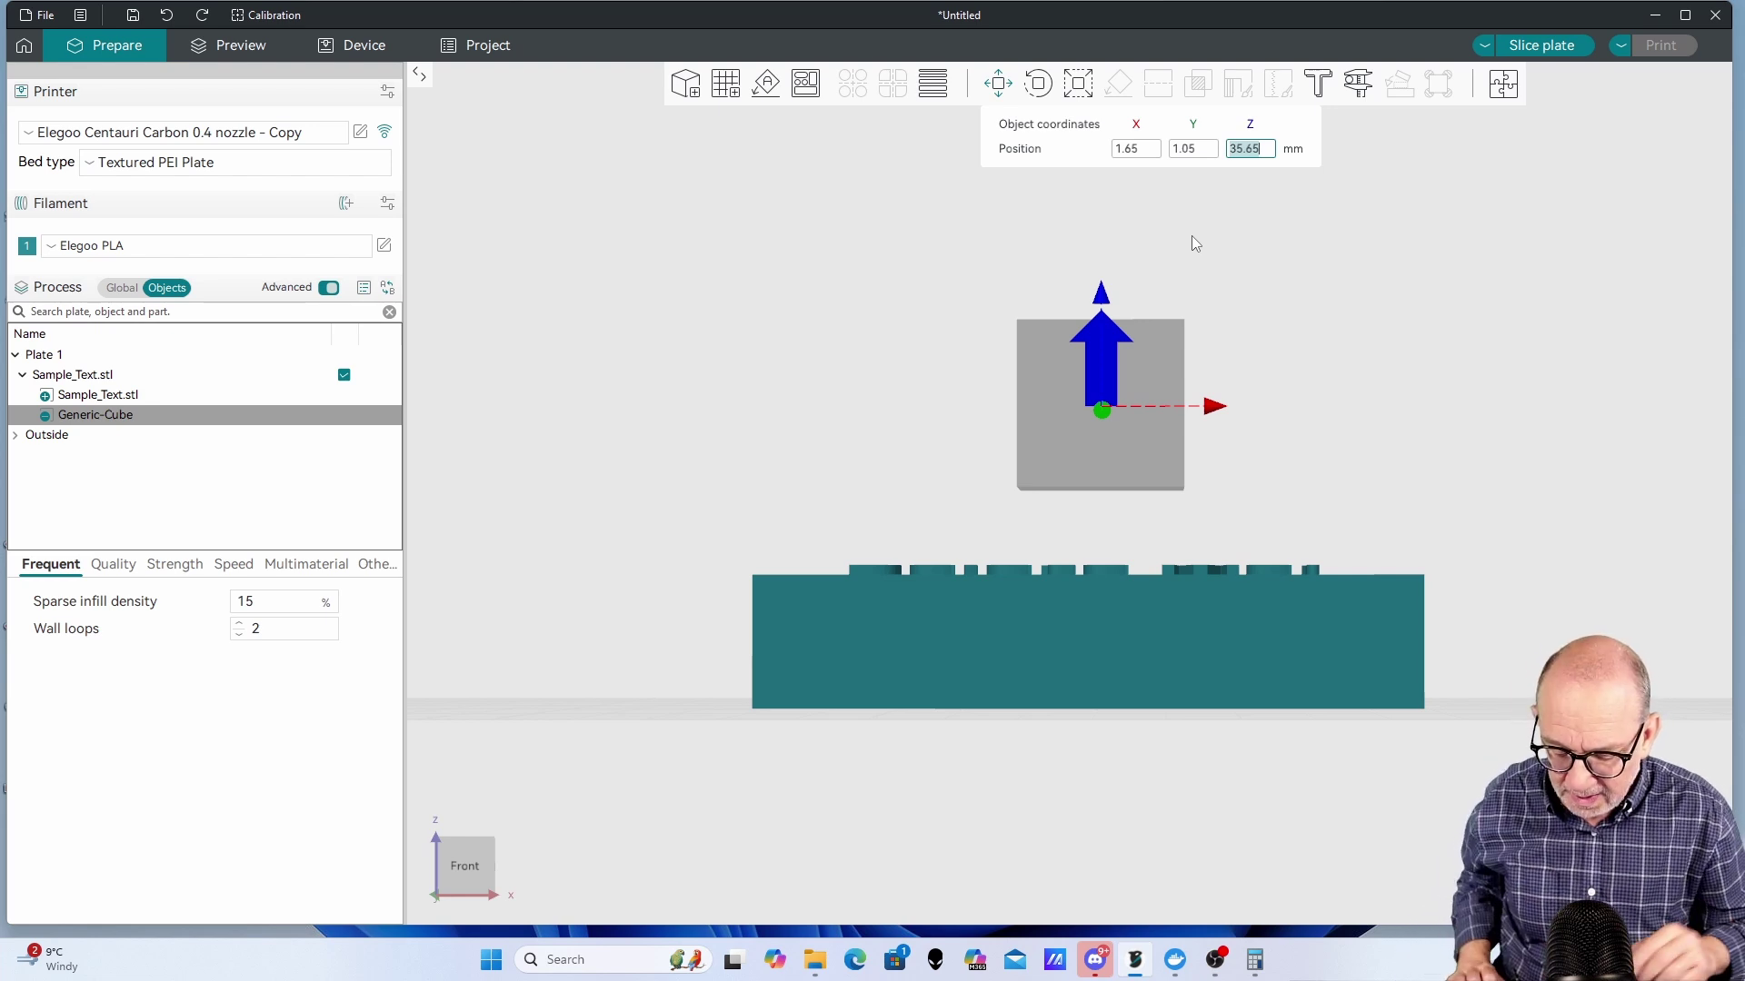
text(21)
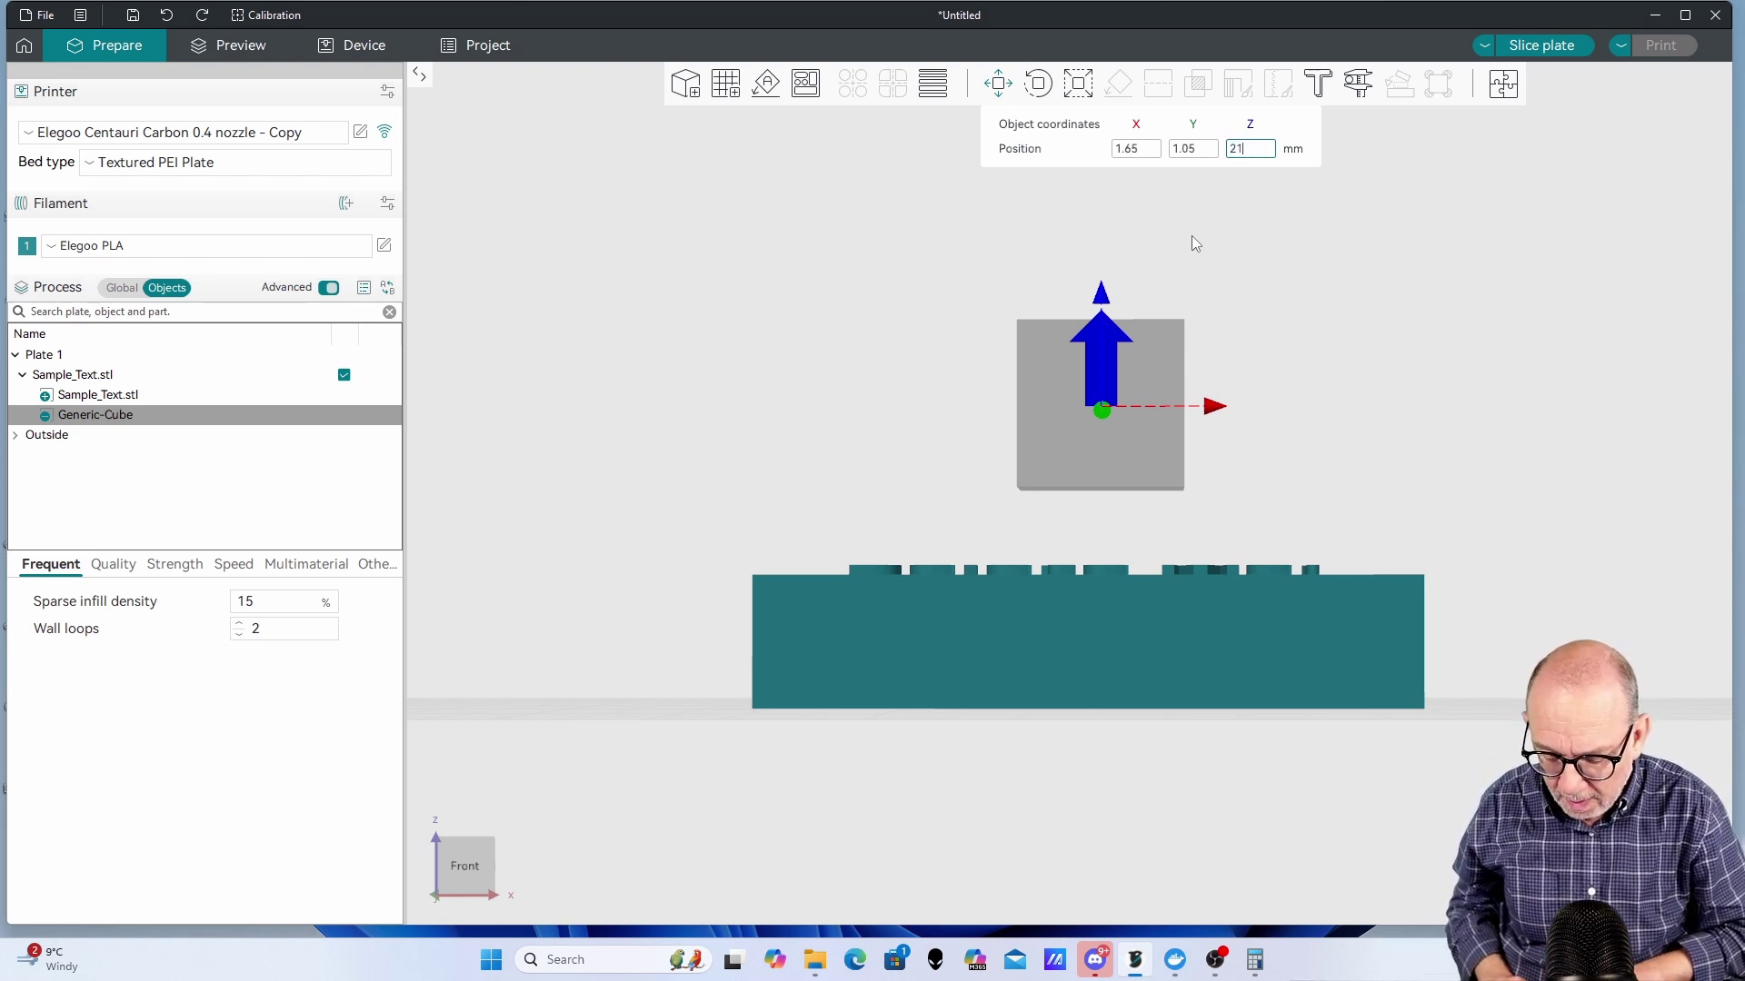
text(.87)
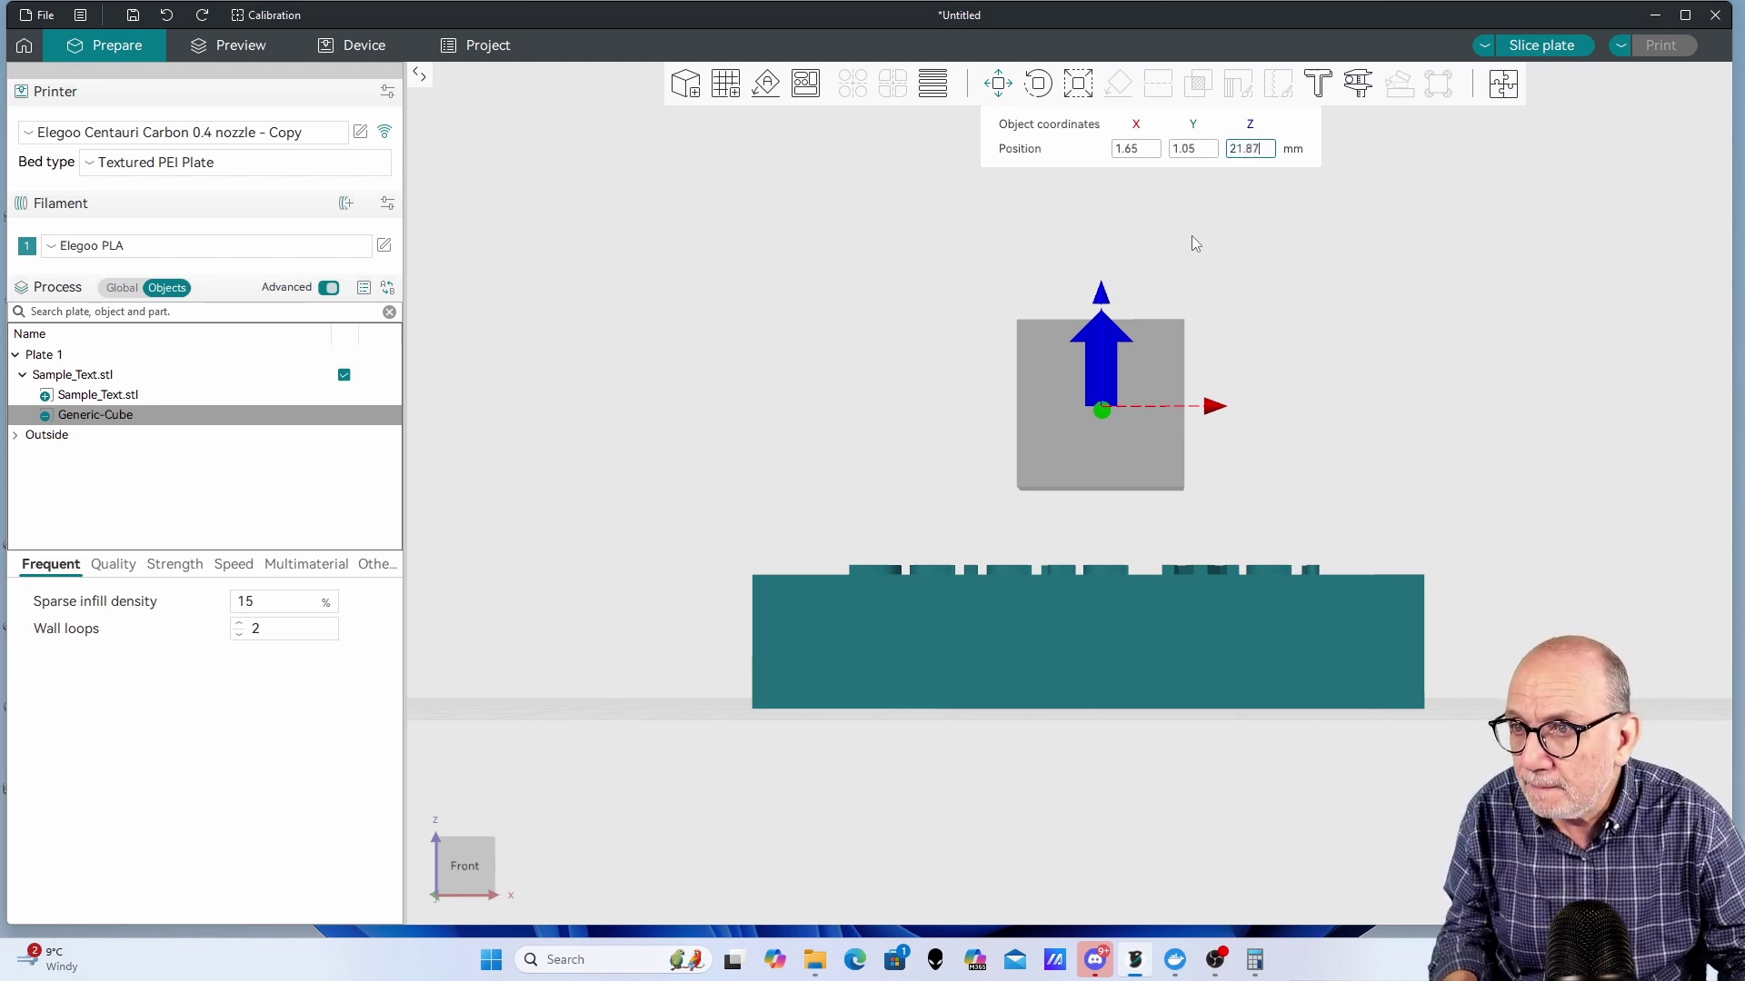
click(1166, 131)
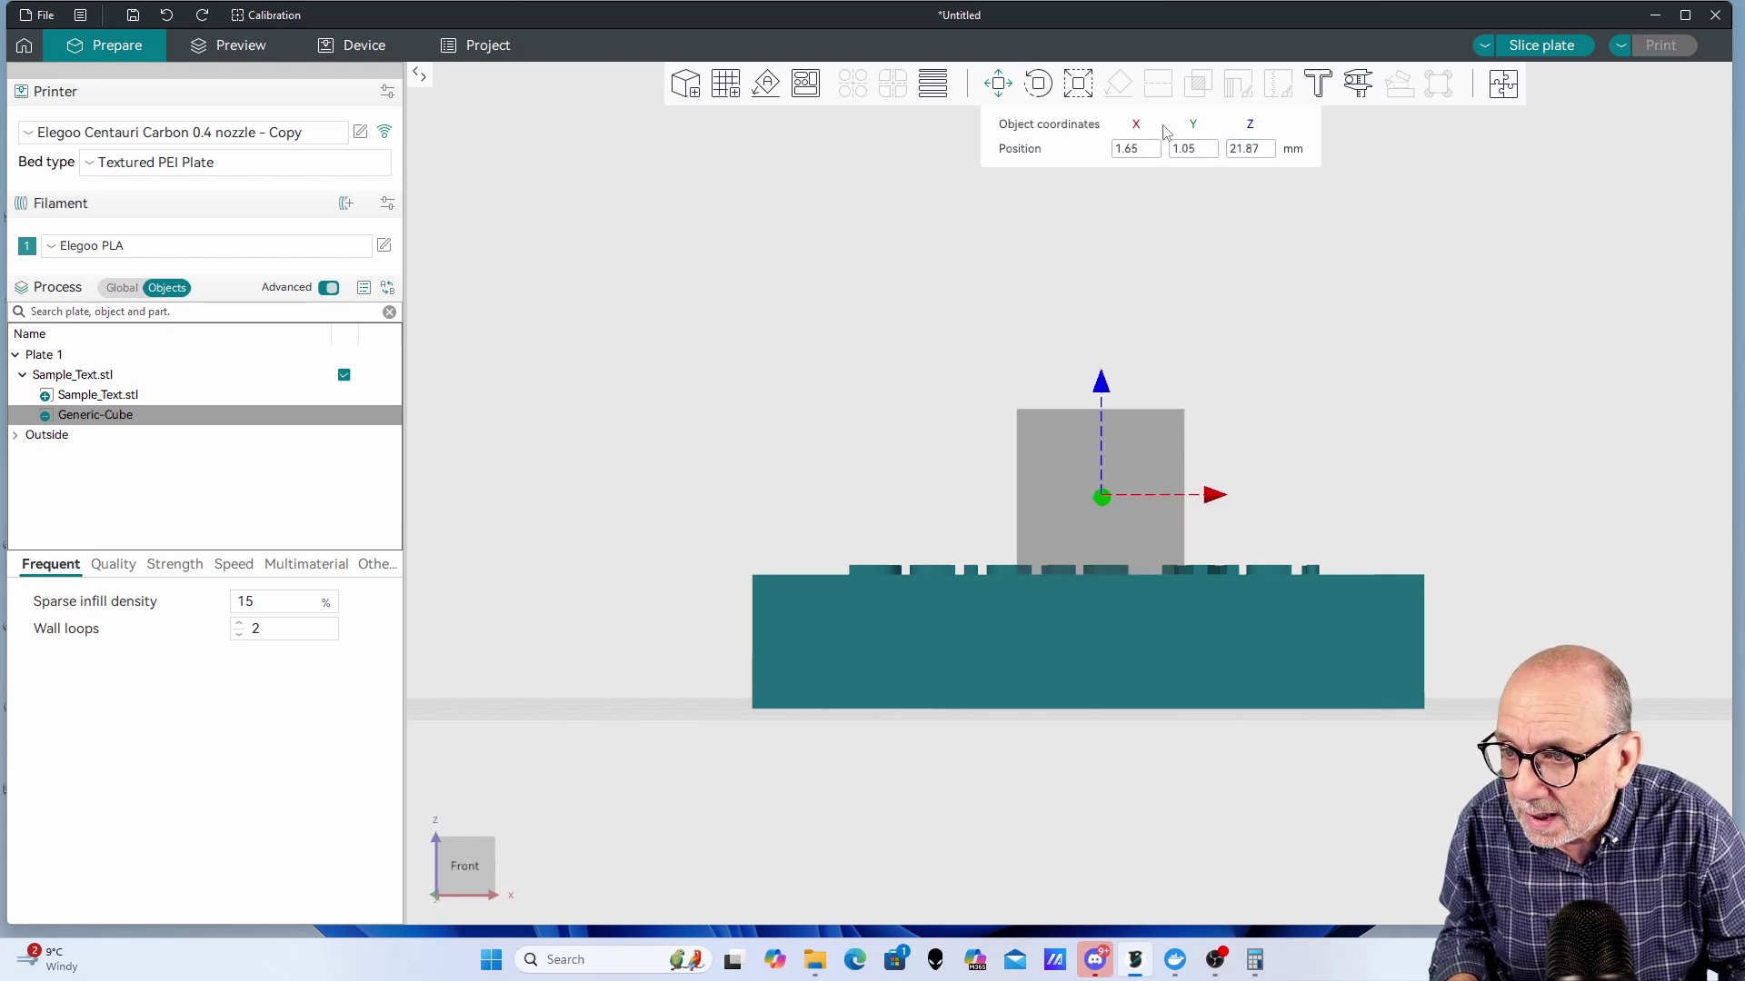
scroll(1036, 591, up, 2)
scroll(1363, 586, up, 3)
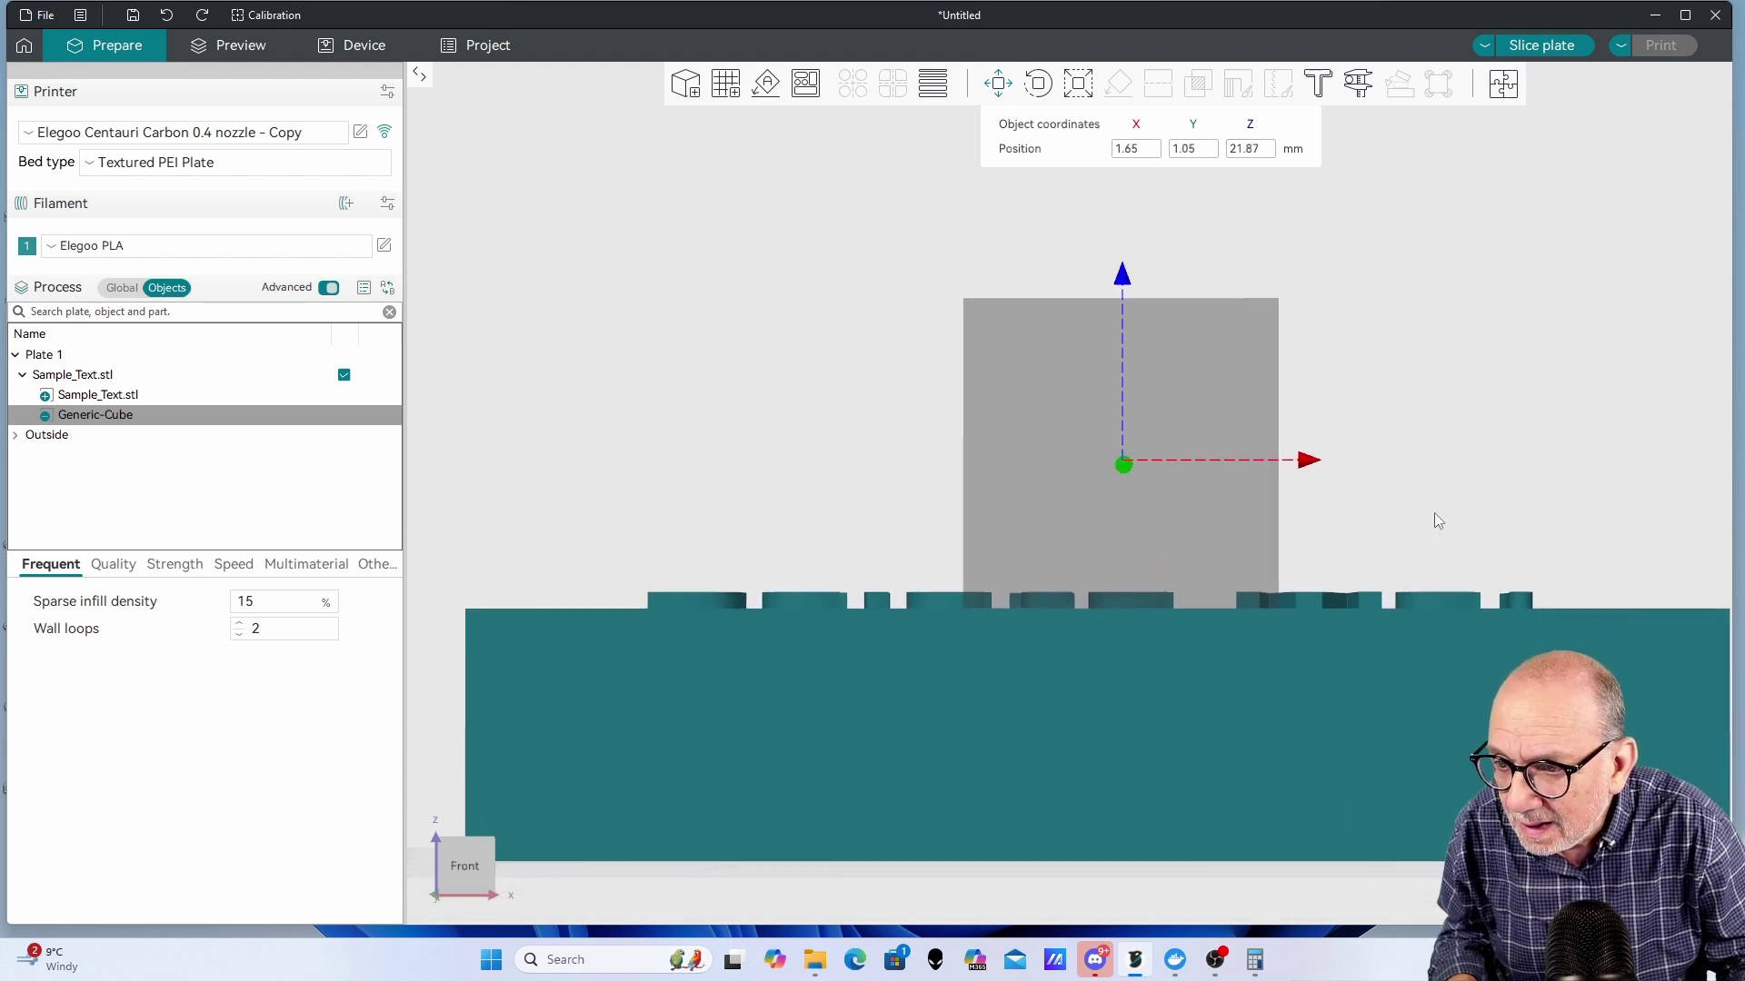
scroll(1145, 613, up, 1)
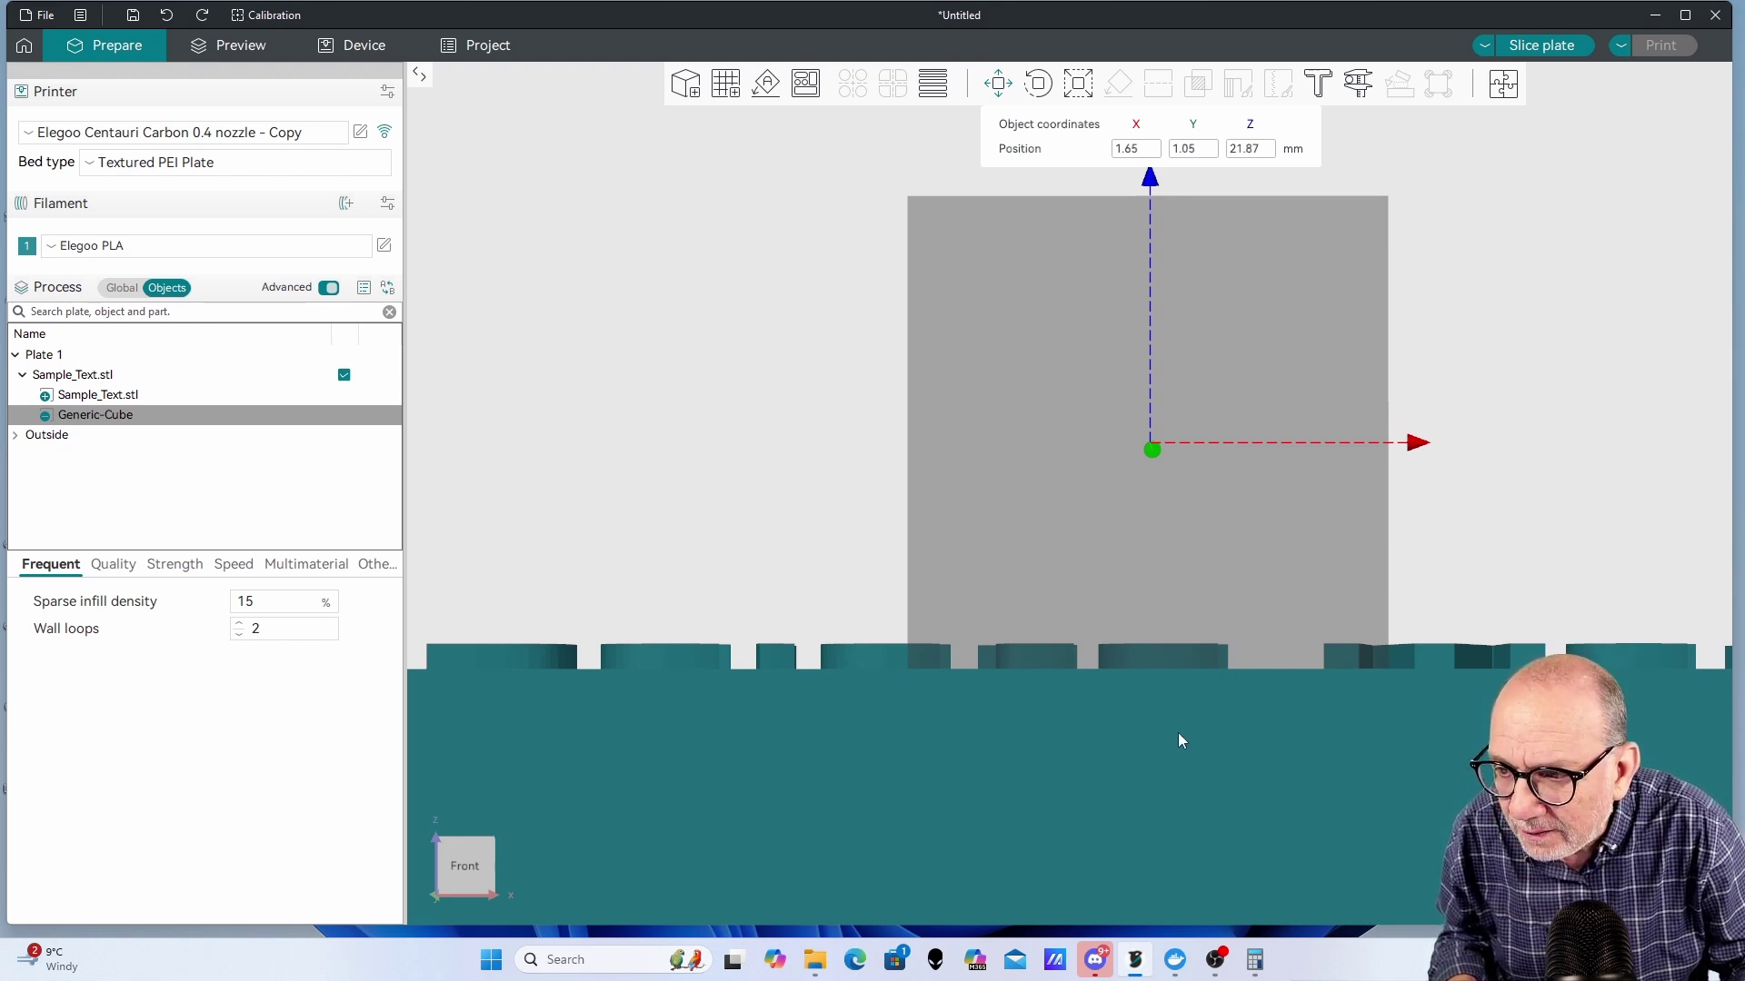
scroll(1178, 738, down, 3)
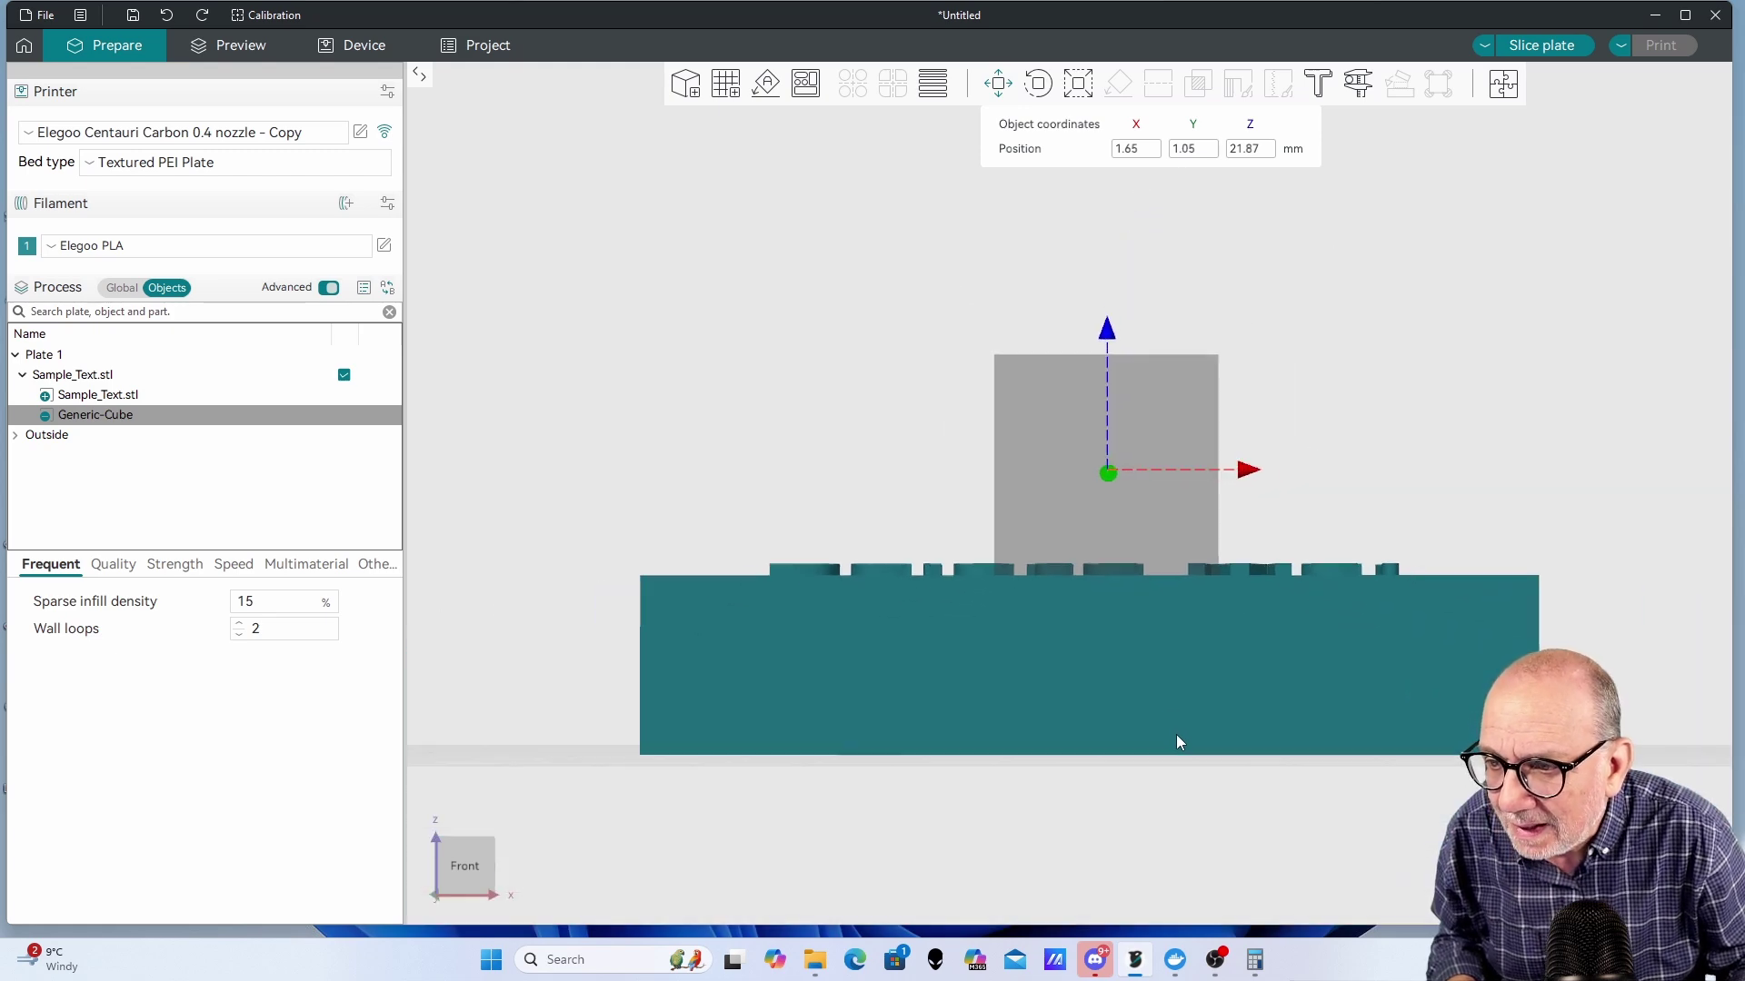
Step: Slice the plate and inspect the sliced text from above
click(1542, 46)
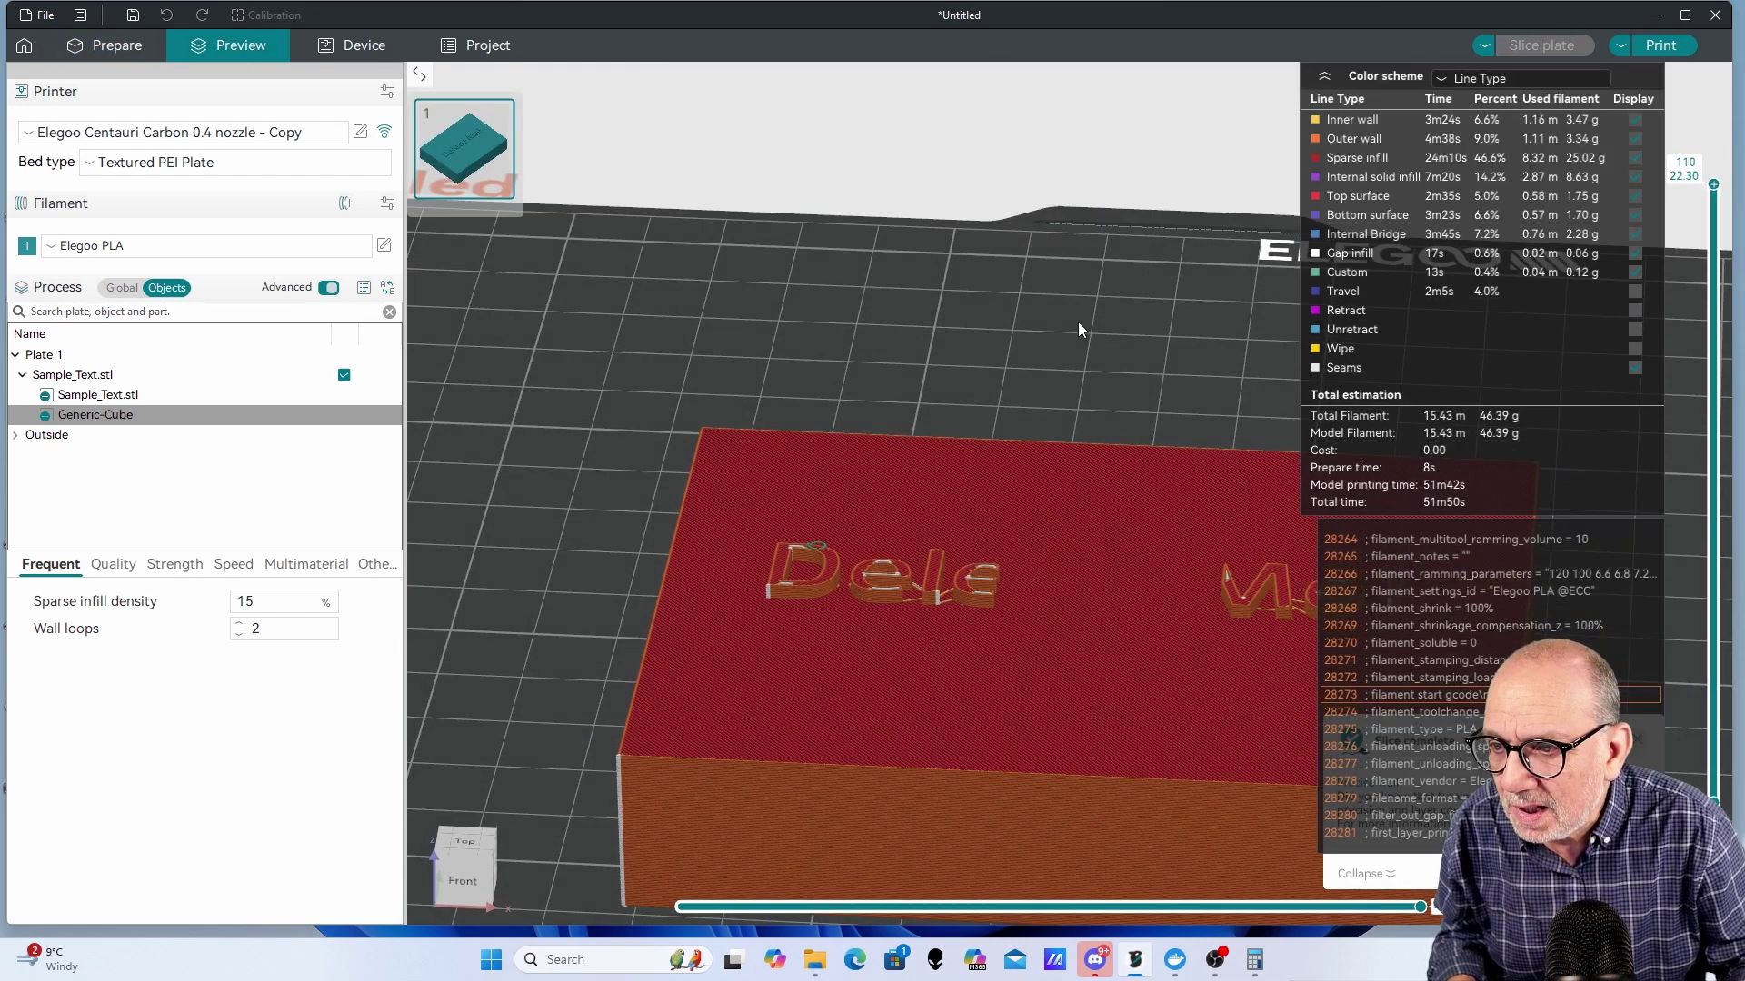
drag(1079, 325, 1083, 347)
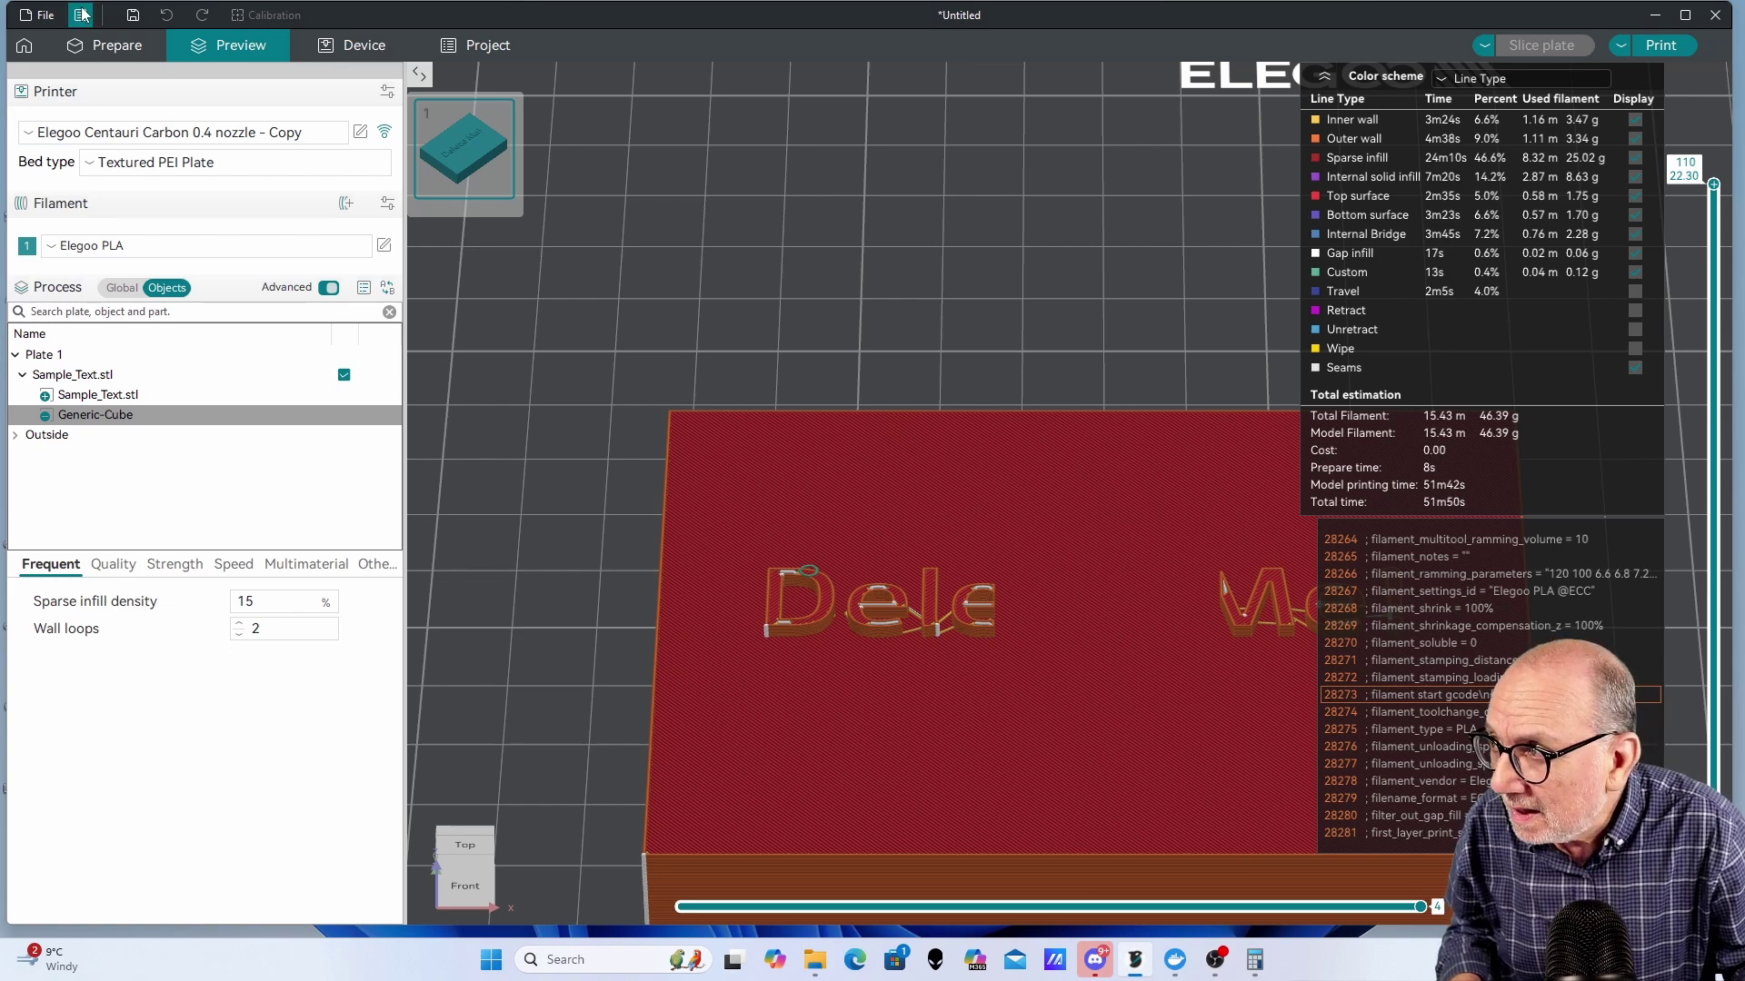
middle_drag(1186, 674, 983, 592)
Step: Back in Prepare, stretch the Generic-Cube along X to 312.09% (80.21 mm wide)
click(135, 50)
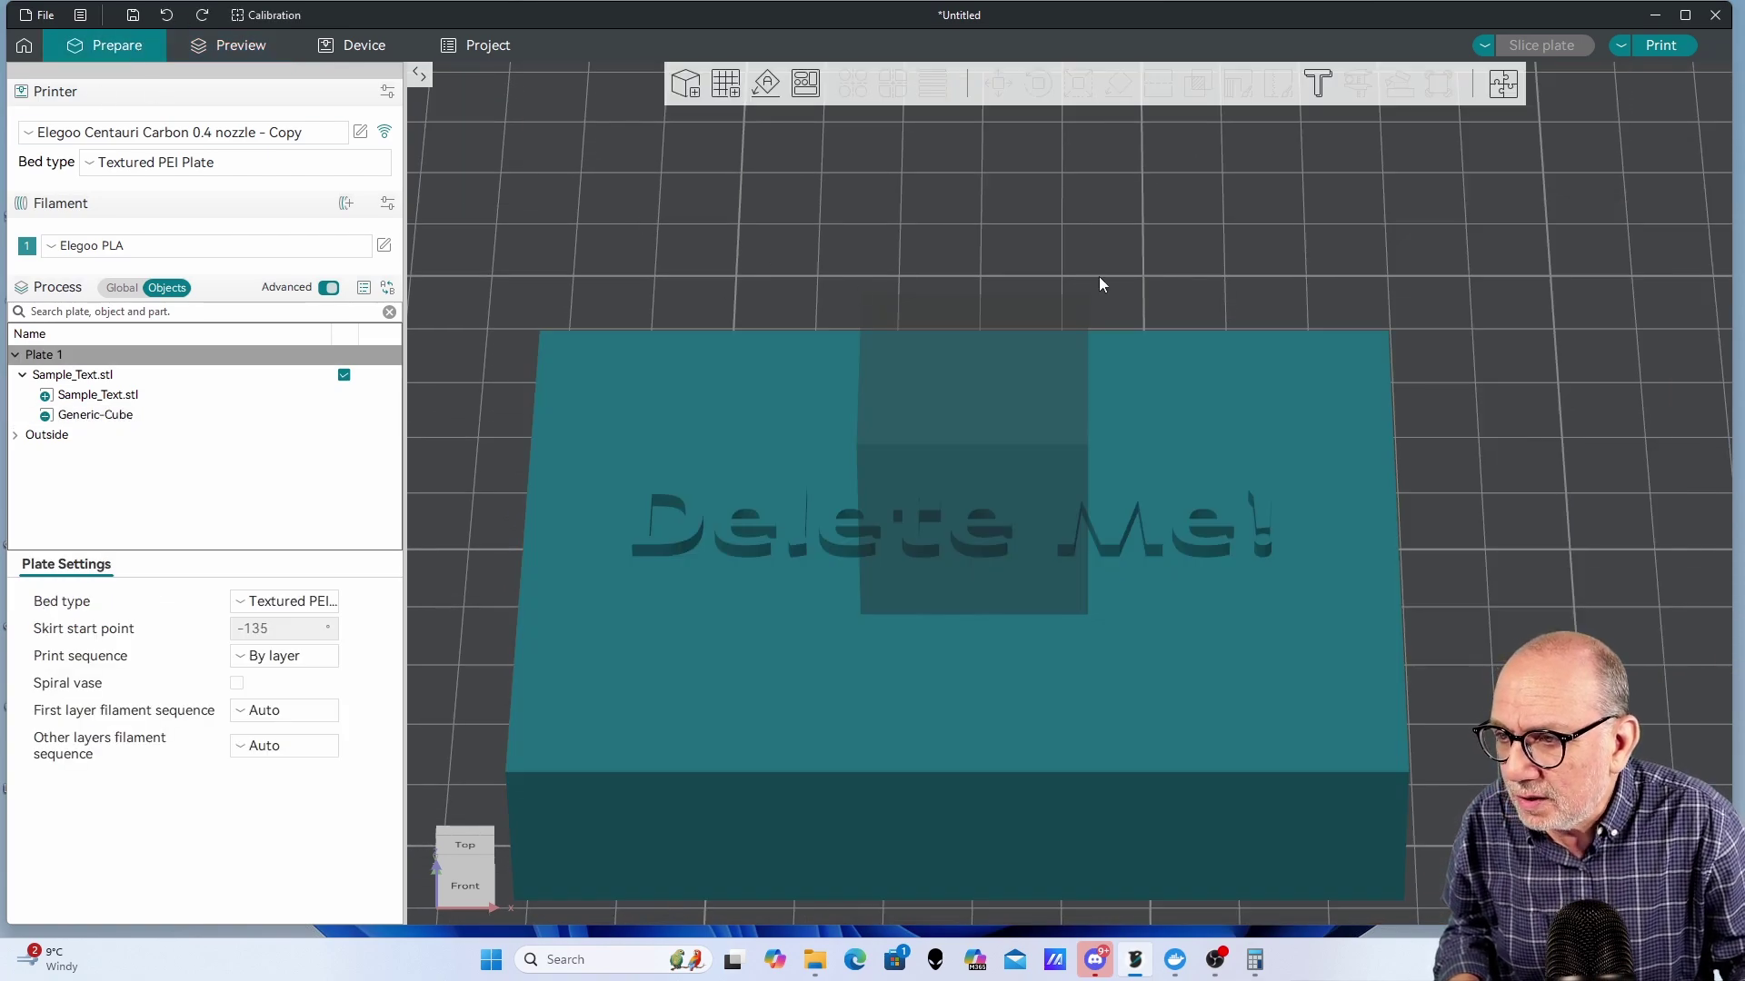
key(3)
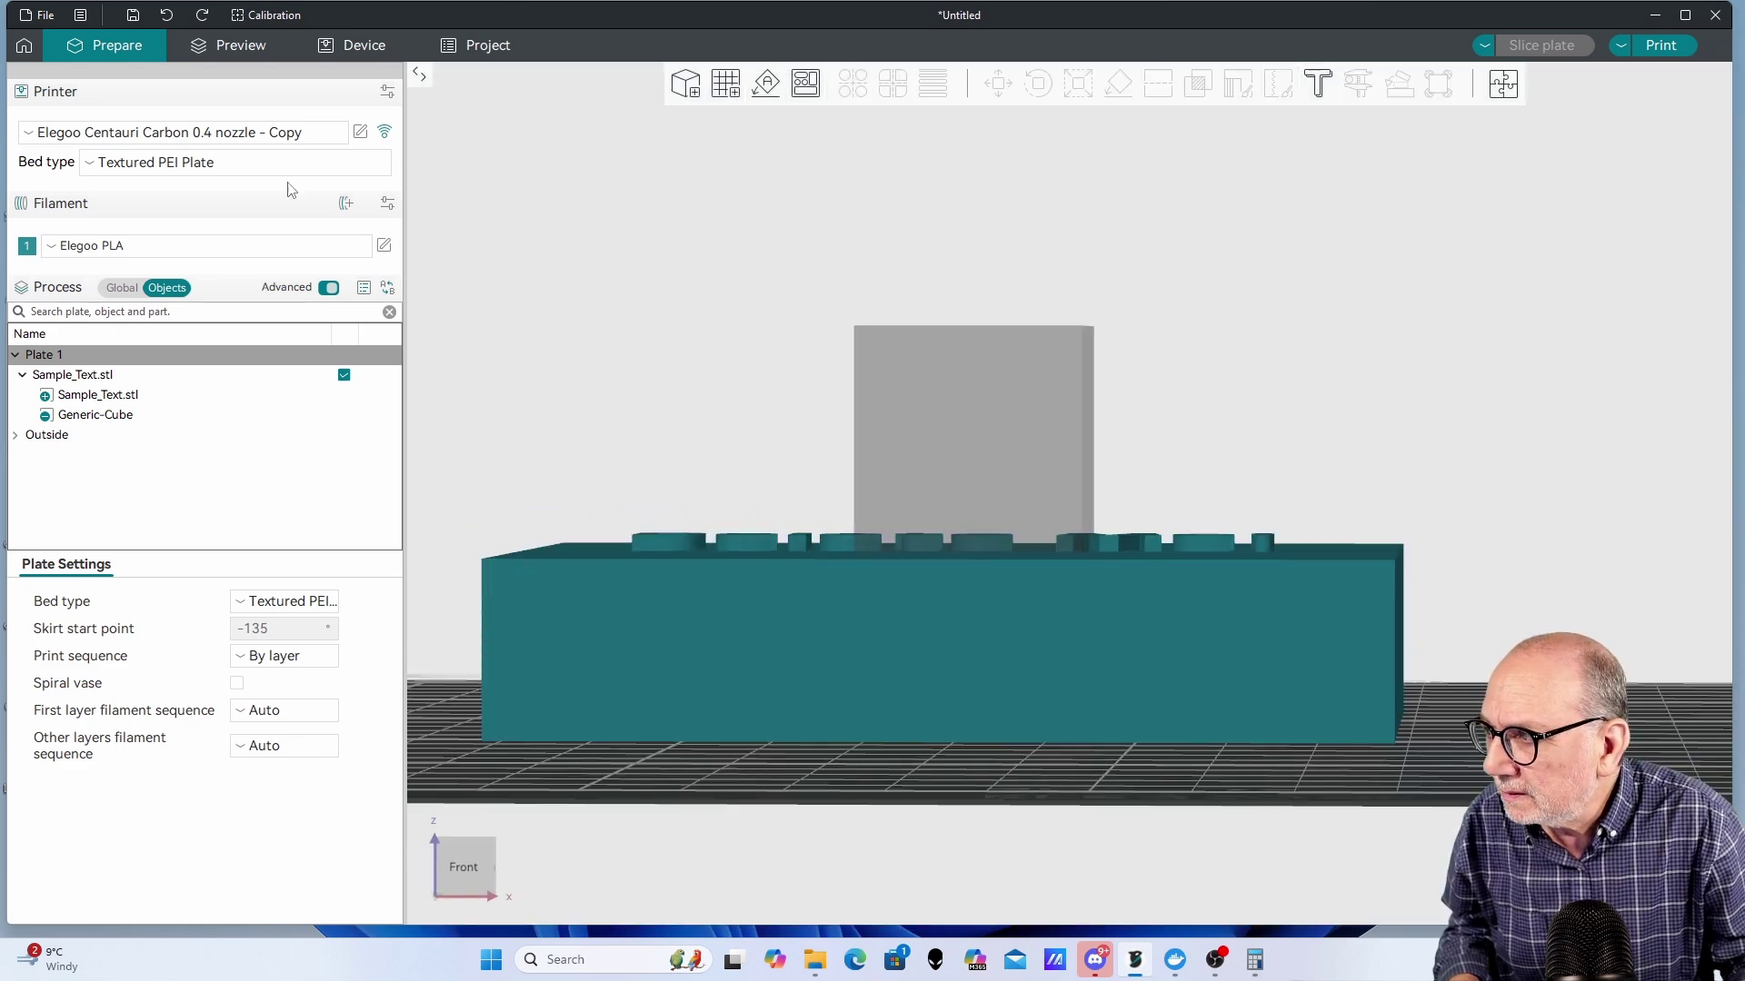
click(107, 416)
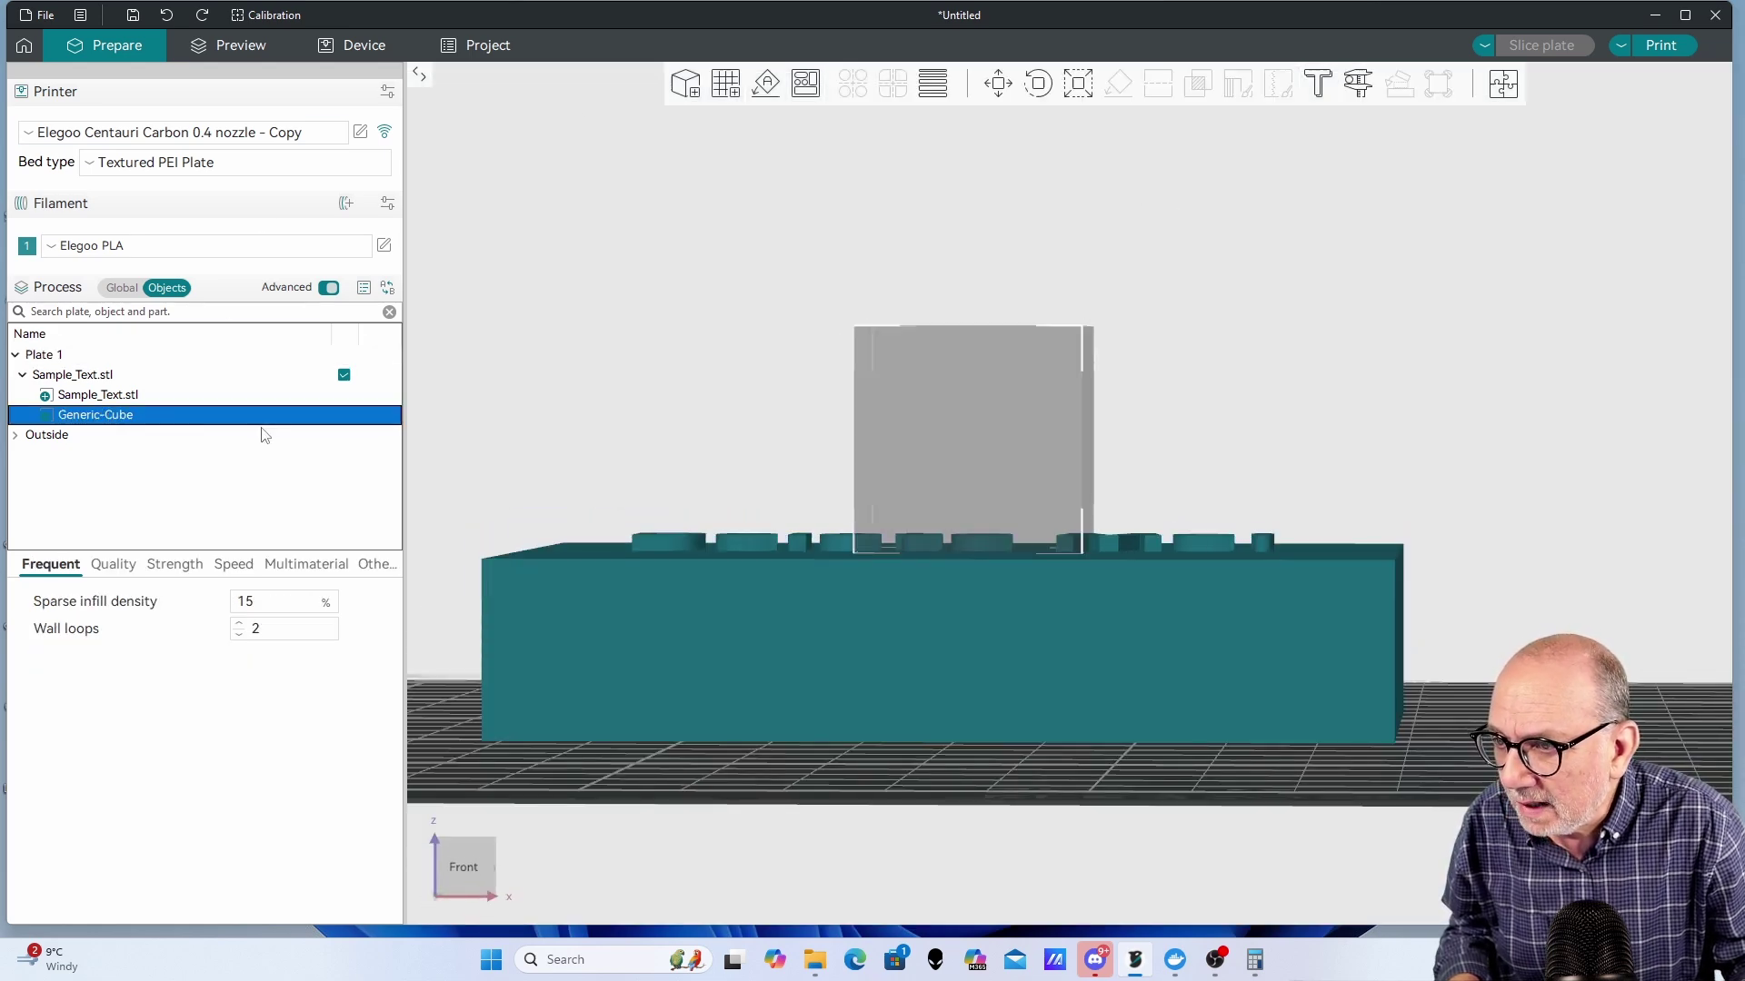
click(1080, 85)
drag(1256, 374, 1181, 477)
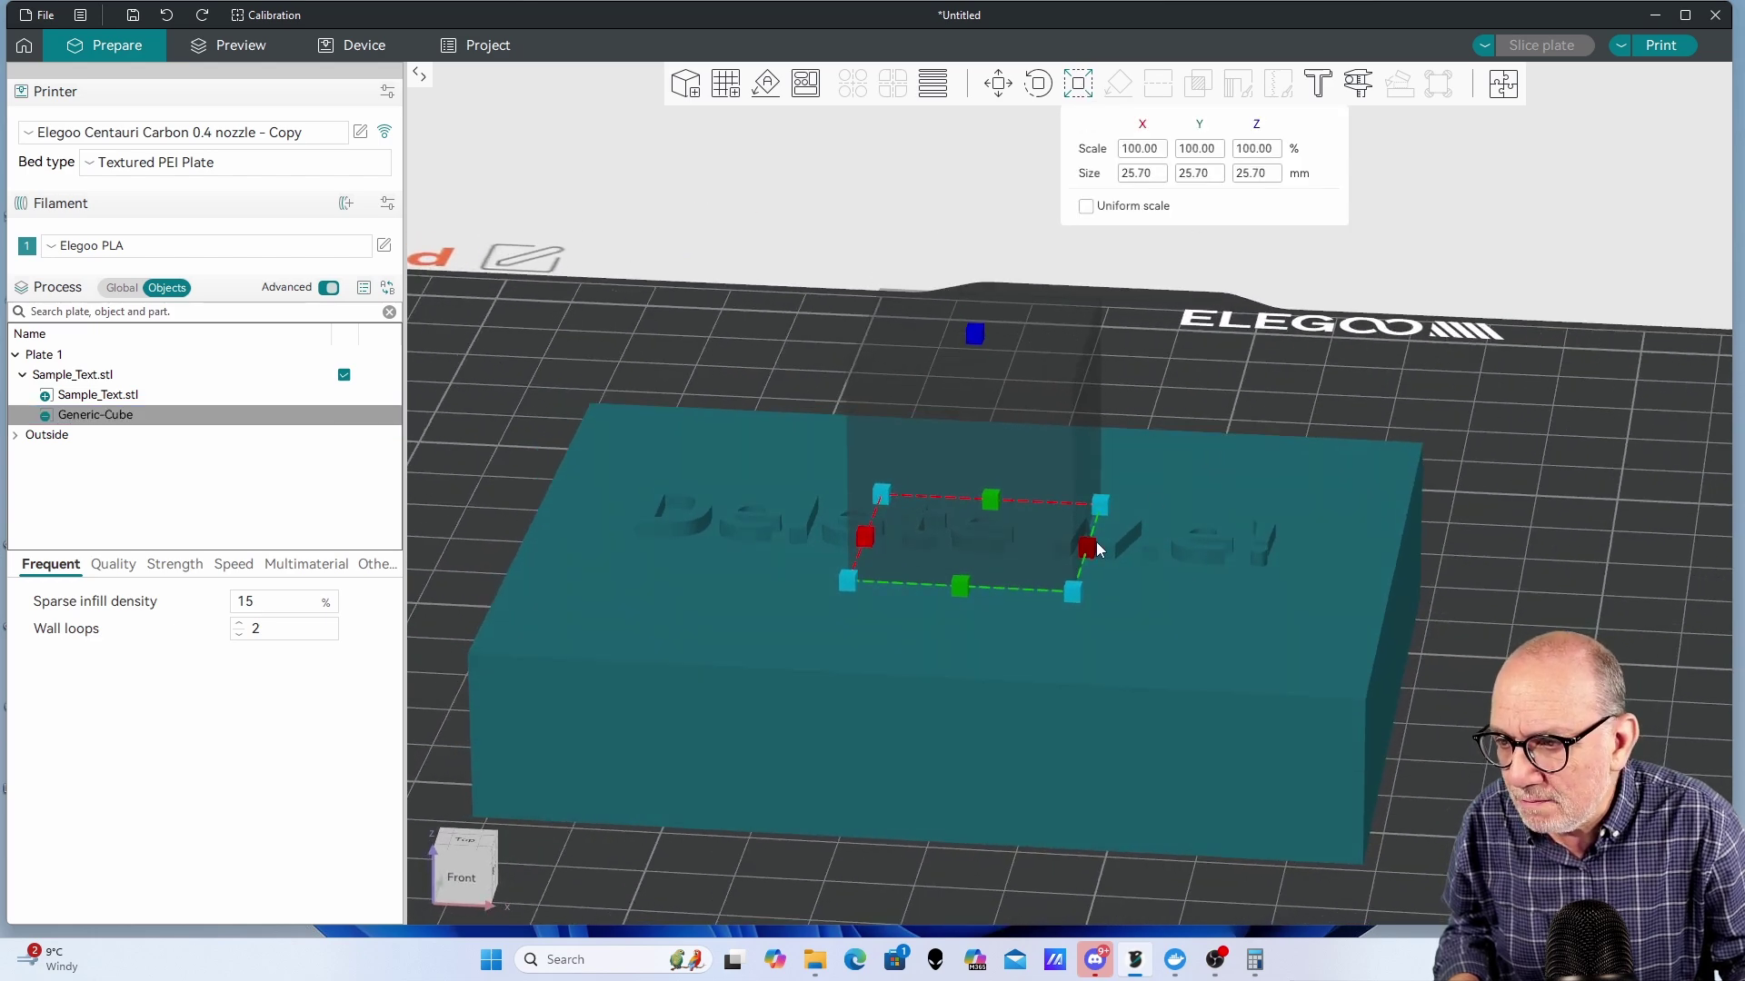
drag(1098, 548, 1322, 582)
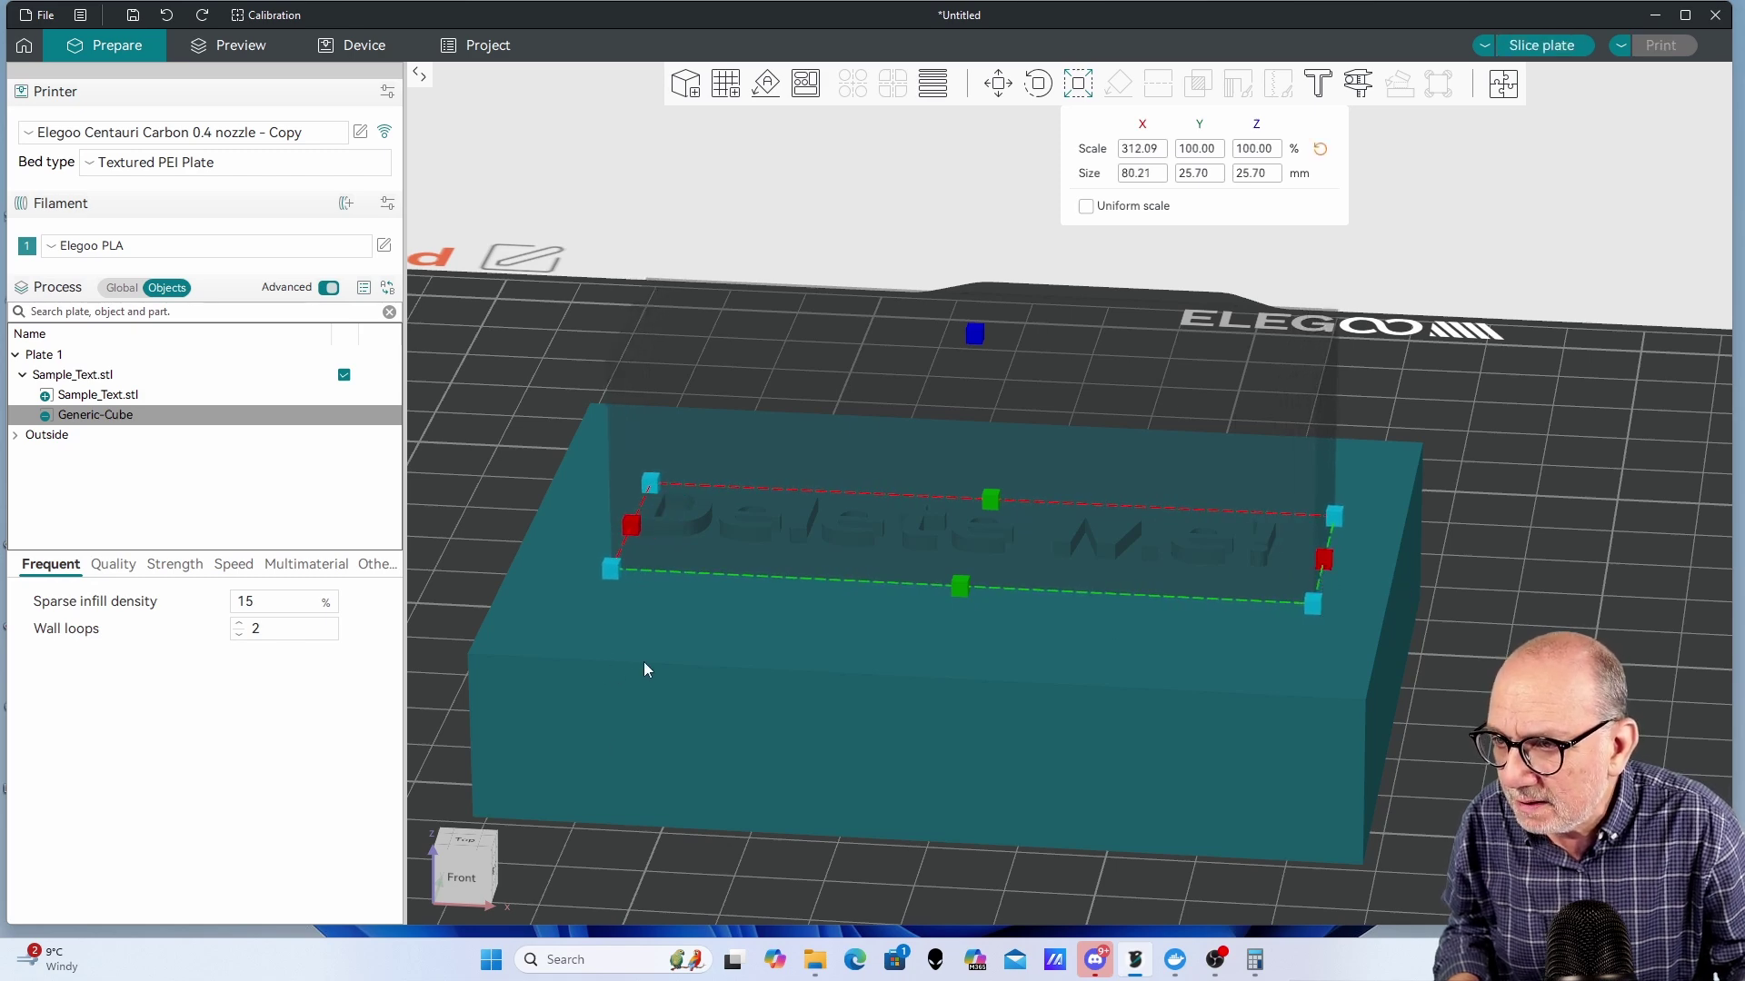
Step: Re-slice to confirm the flat top (49m21s, 45.94 g), then open Sample_Text.stl's export options
click(1555, 45)
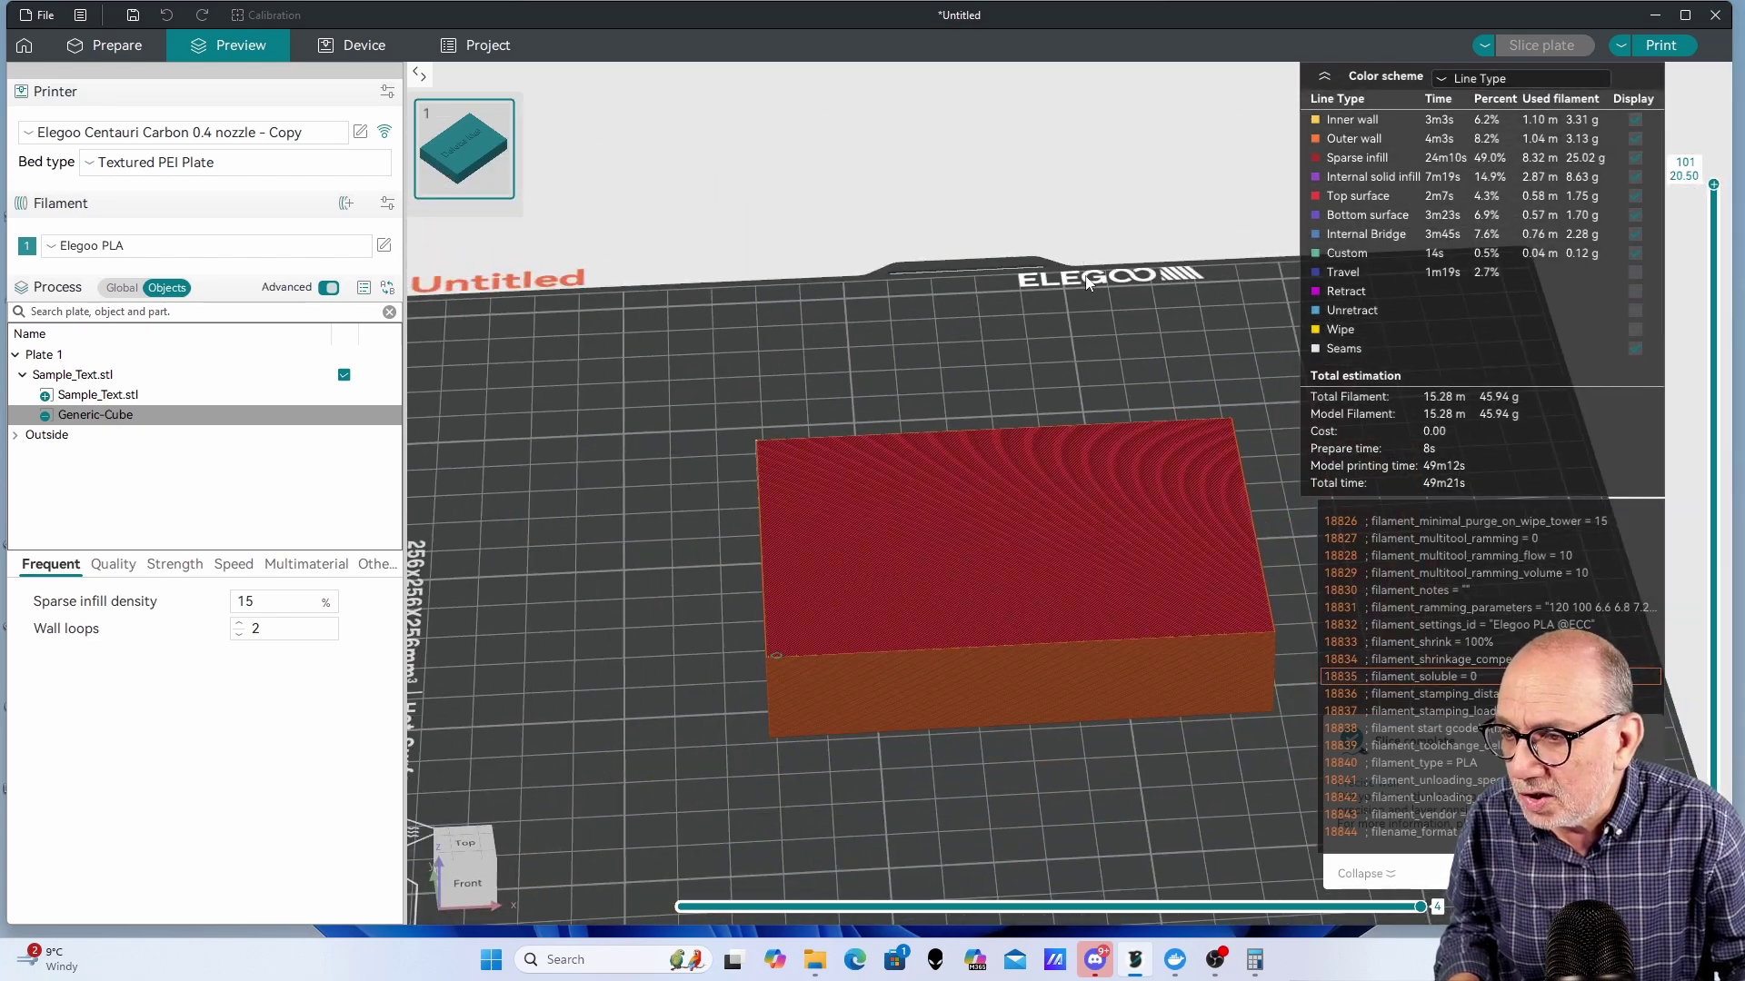
drag(1087, 283, 1081, 281)
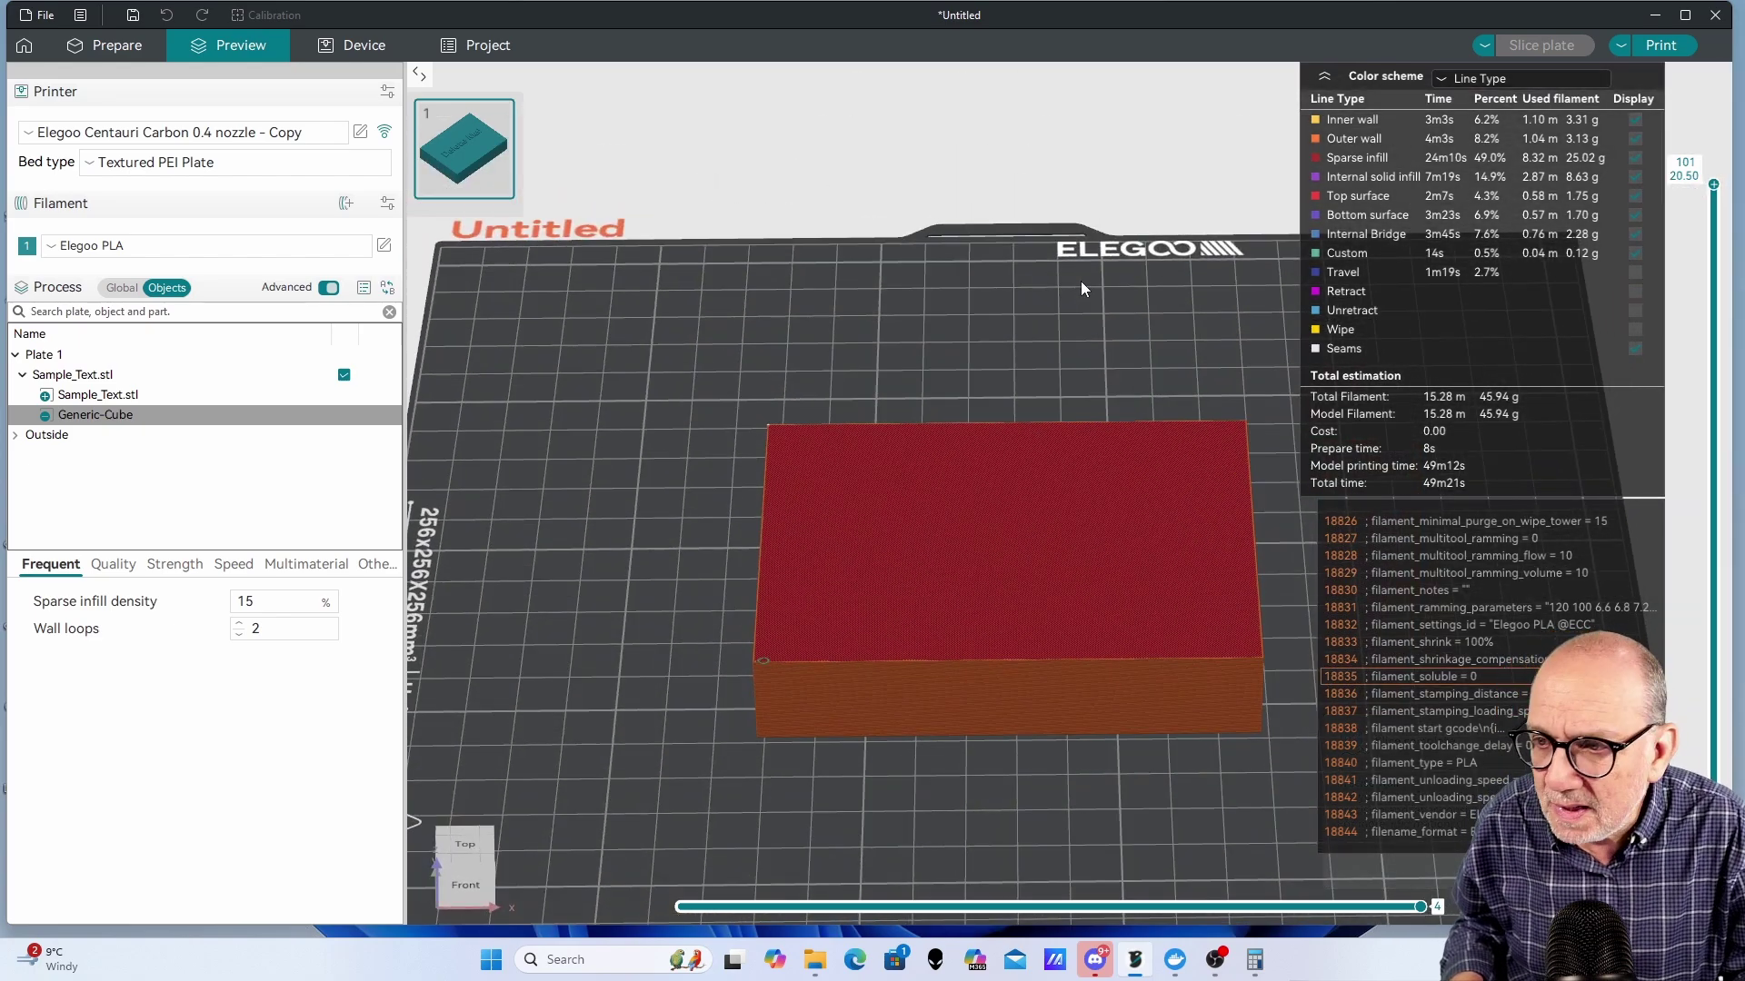
click(139, 45)
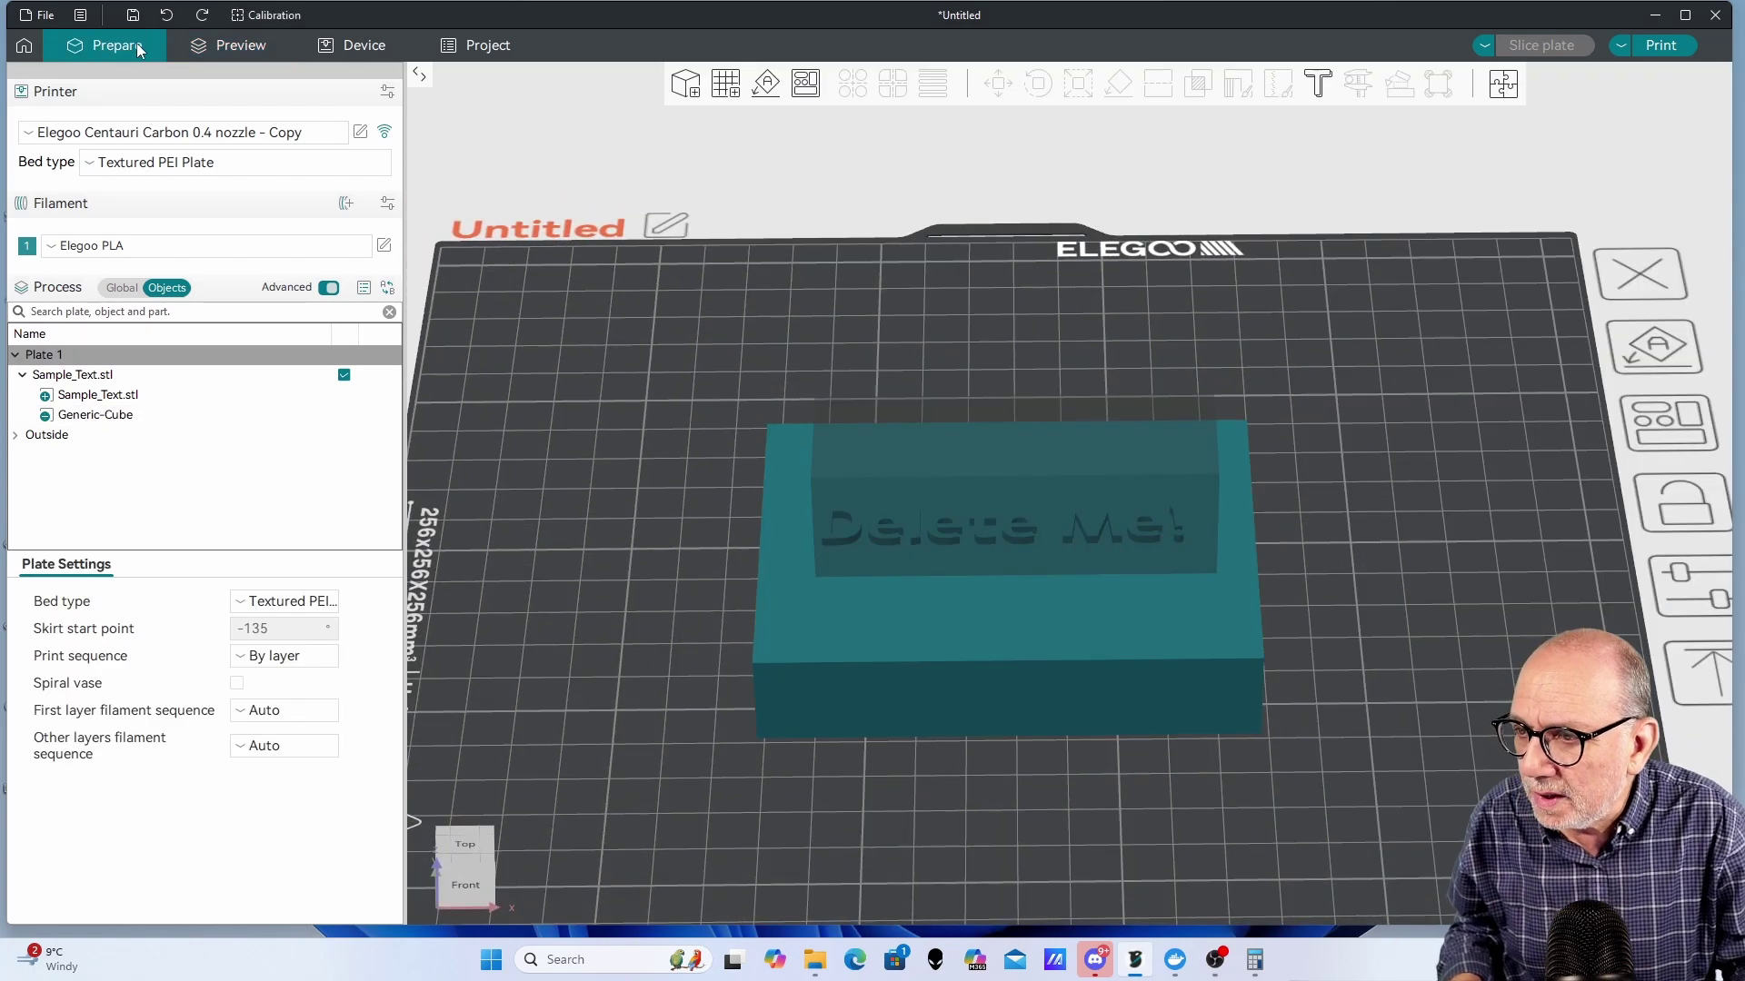
click(80, 376)
right_click(80, 376)
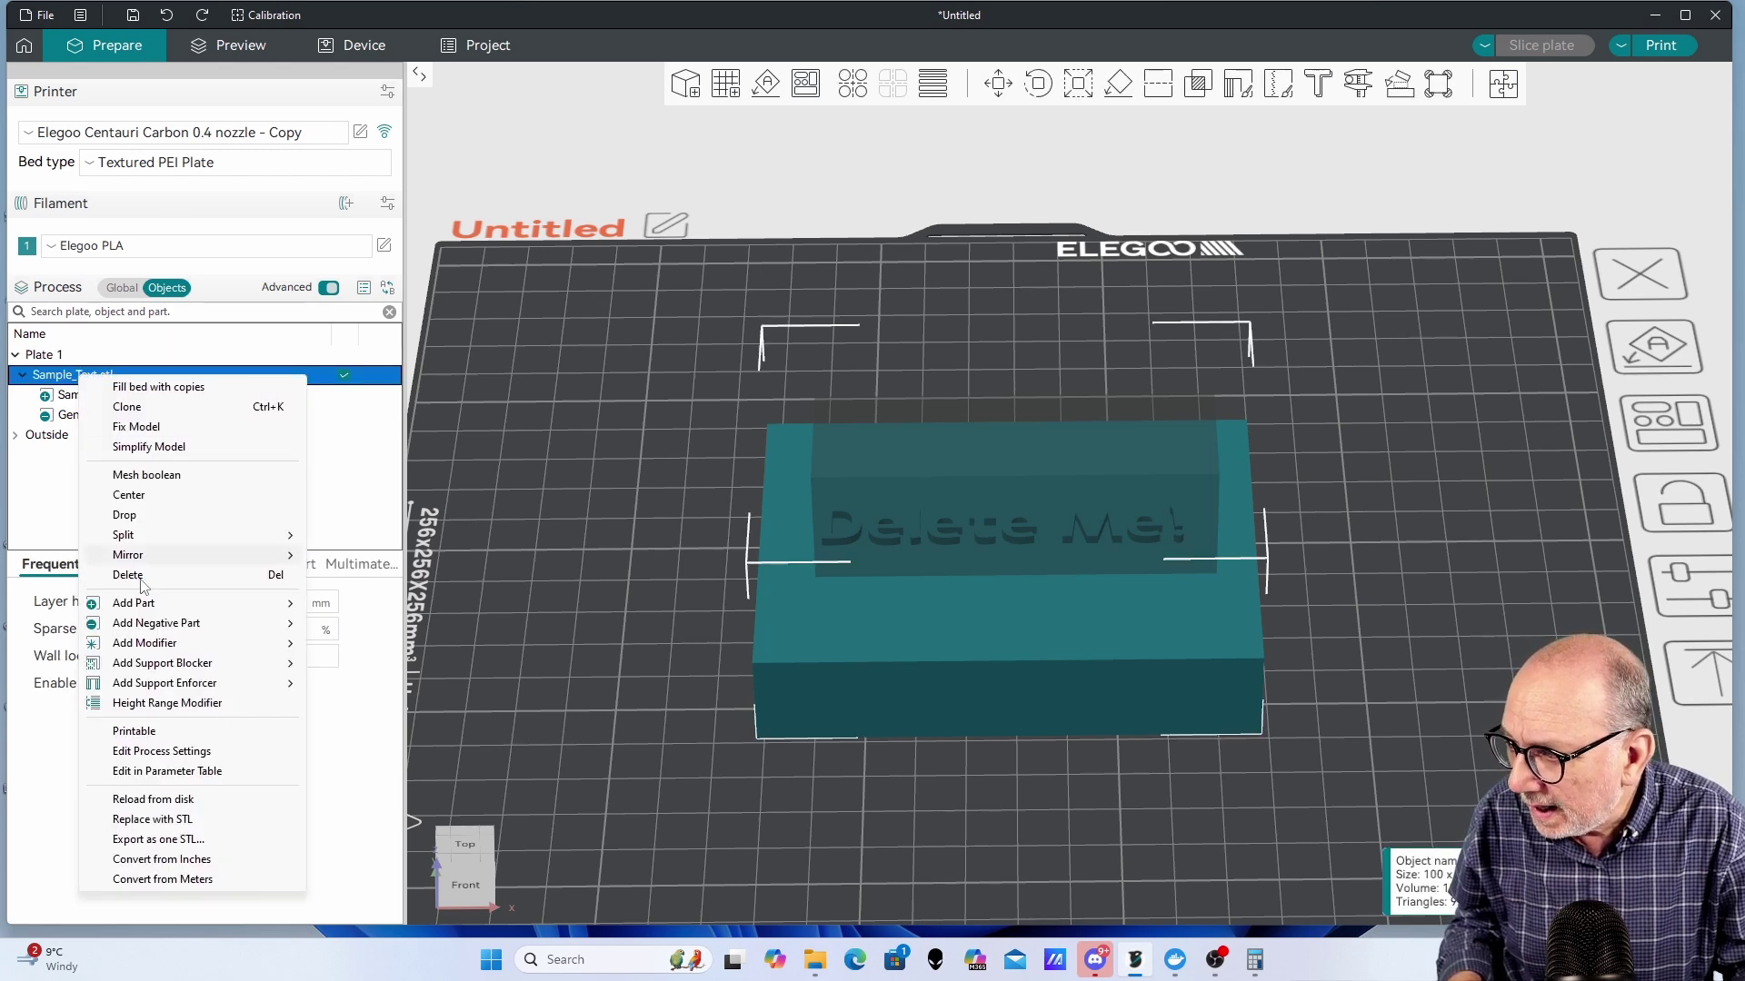